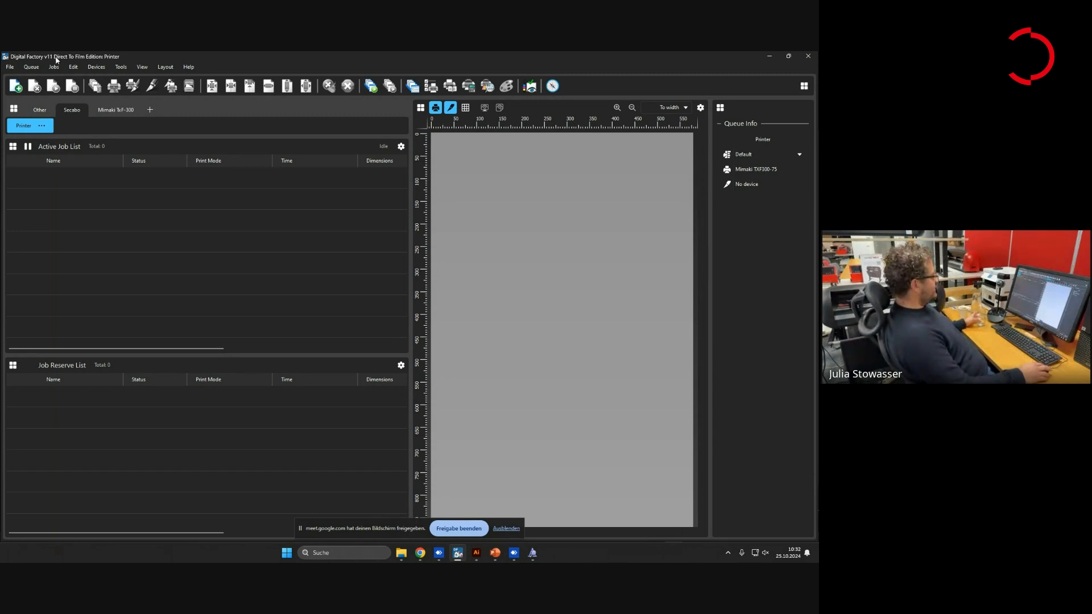
pyautogui.click(141, 67)
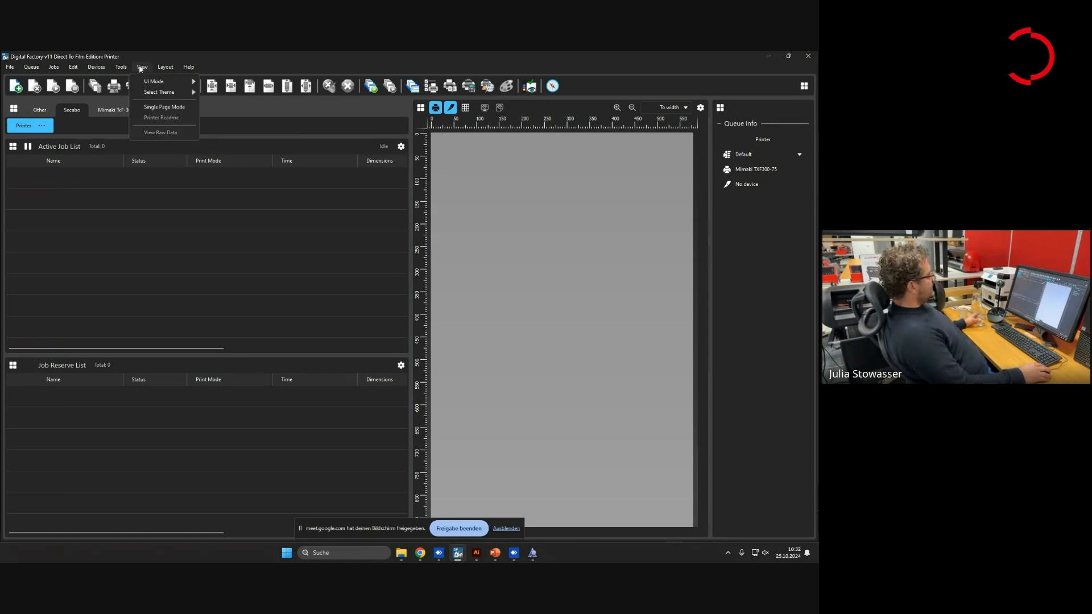
pyautogui.moveTo(153, 84)
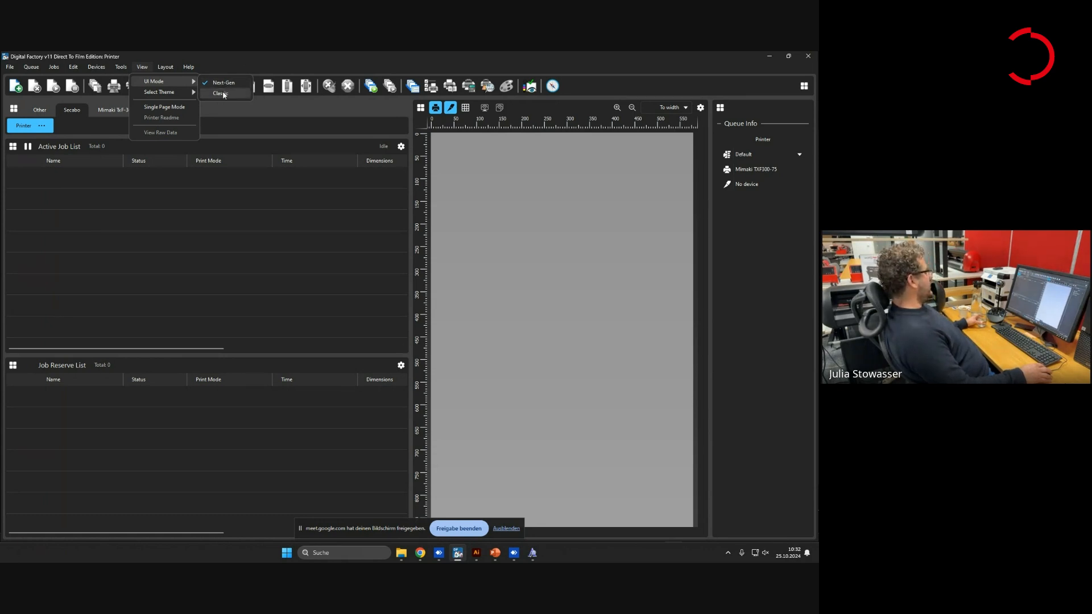
pyautogui.click(236, 57)
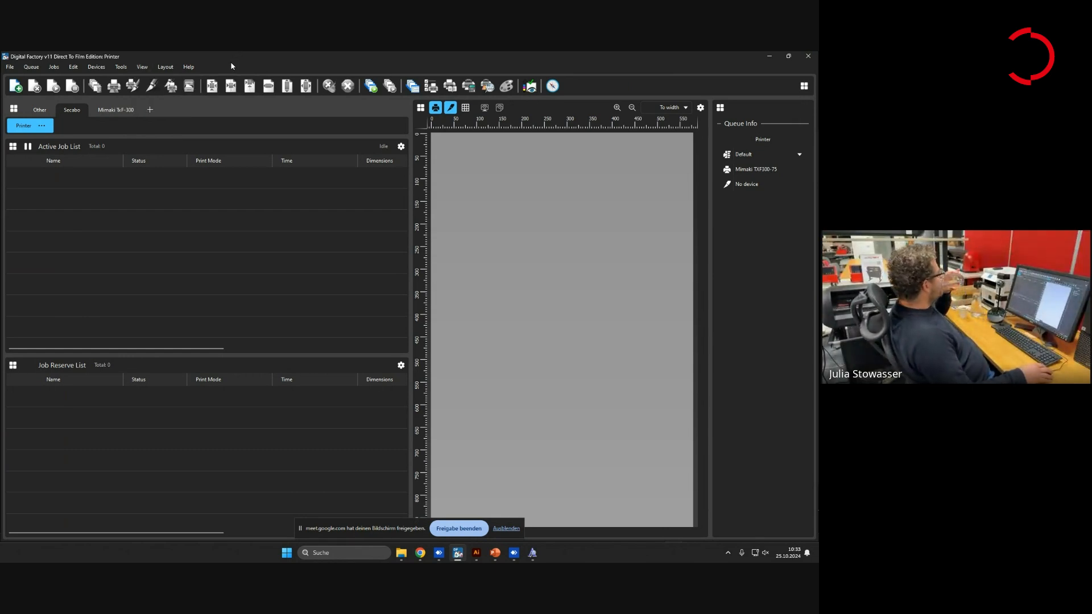
# Open the Queue Manager, review the Printer queue's device and port assignments, and close it
pyautogui.click(37, 68)
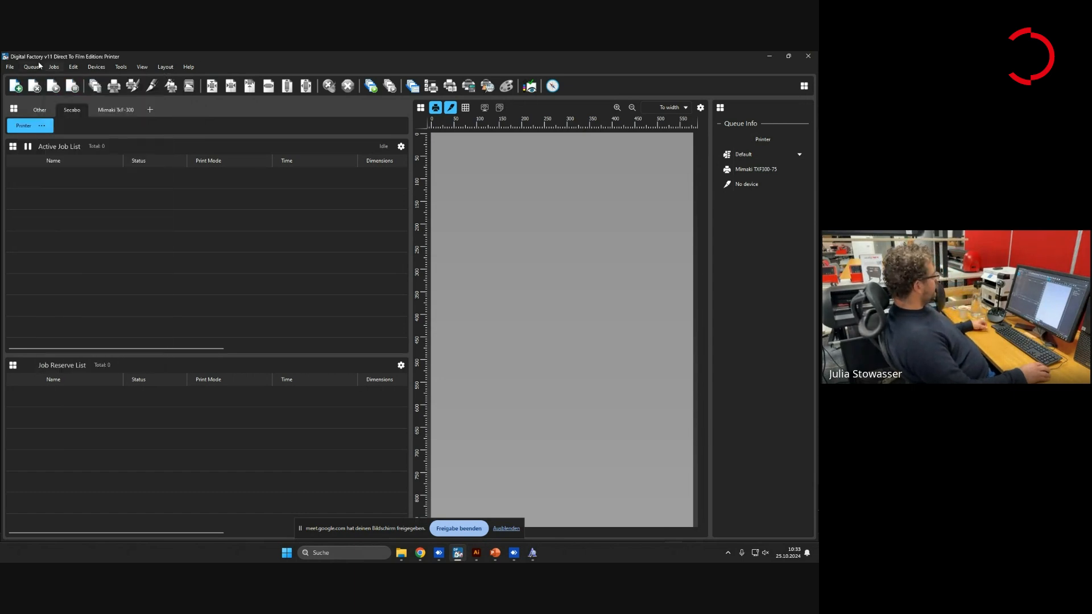
pyautogui.click(40, 81)
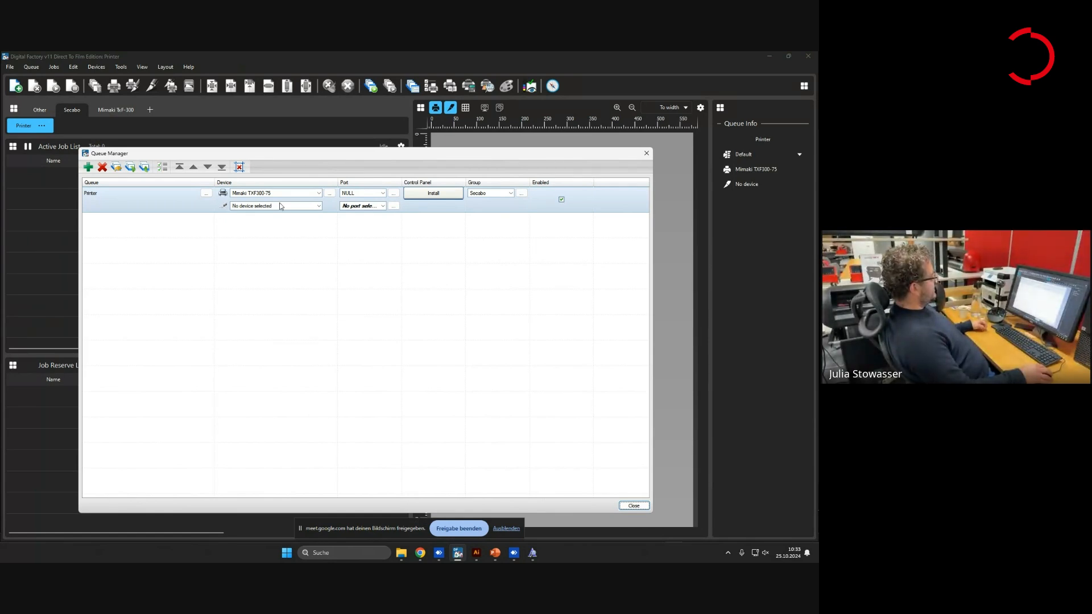
pyautogui.click(646, 154)
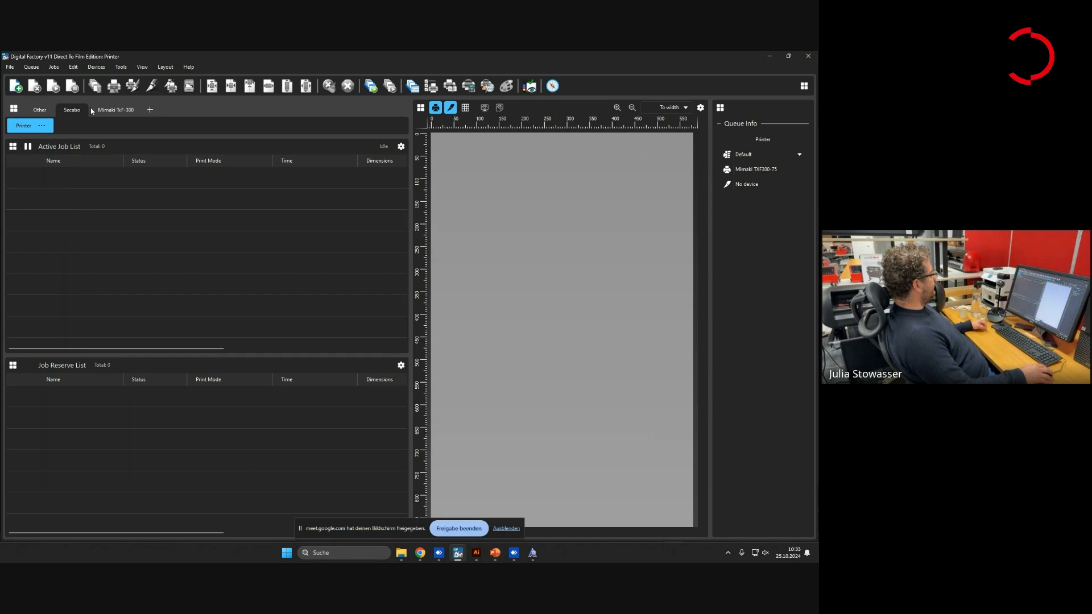
# Open device management and add a cutter, searching for "sec" and choosing the Secabo DTF MultiCut Pro
pyautogui.click(96, 67)
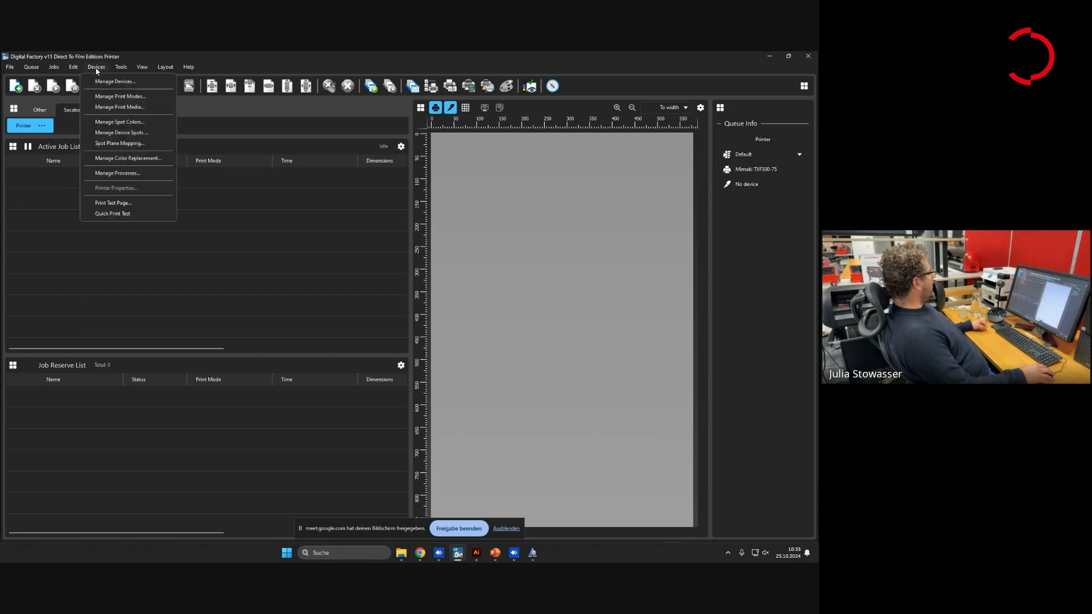
pyautogui.click(139, 83)
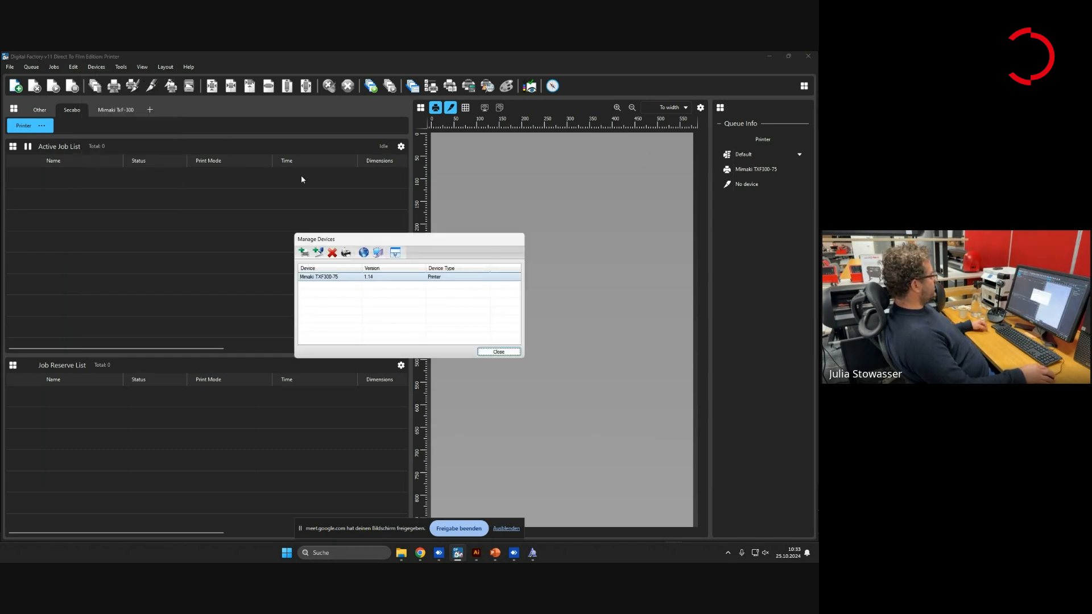
pyautogui.click(318, 251)
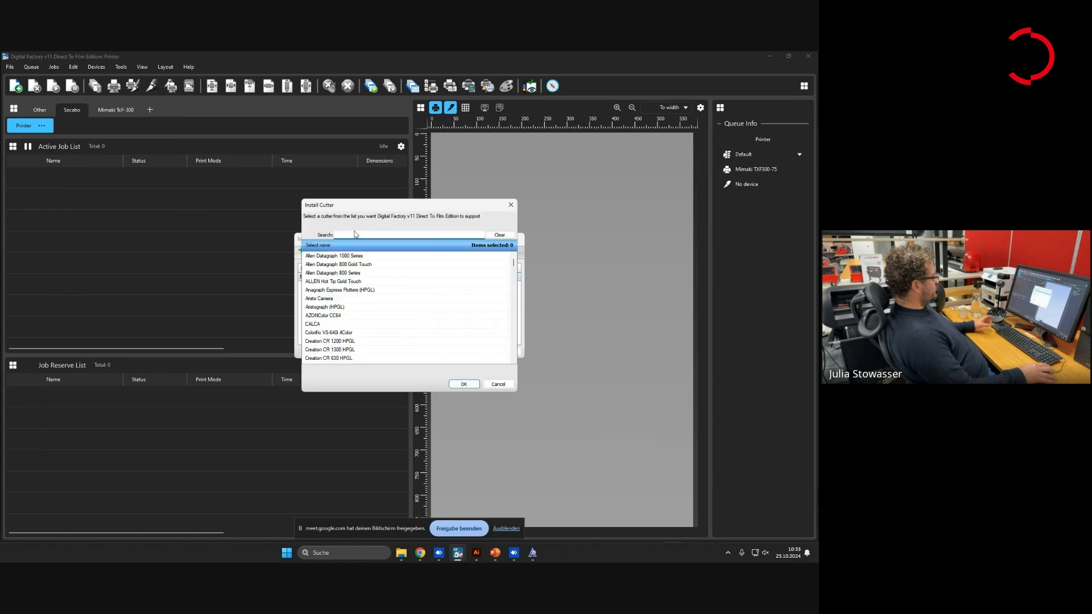
pyautogui.write('sec')
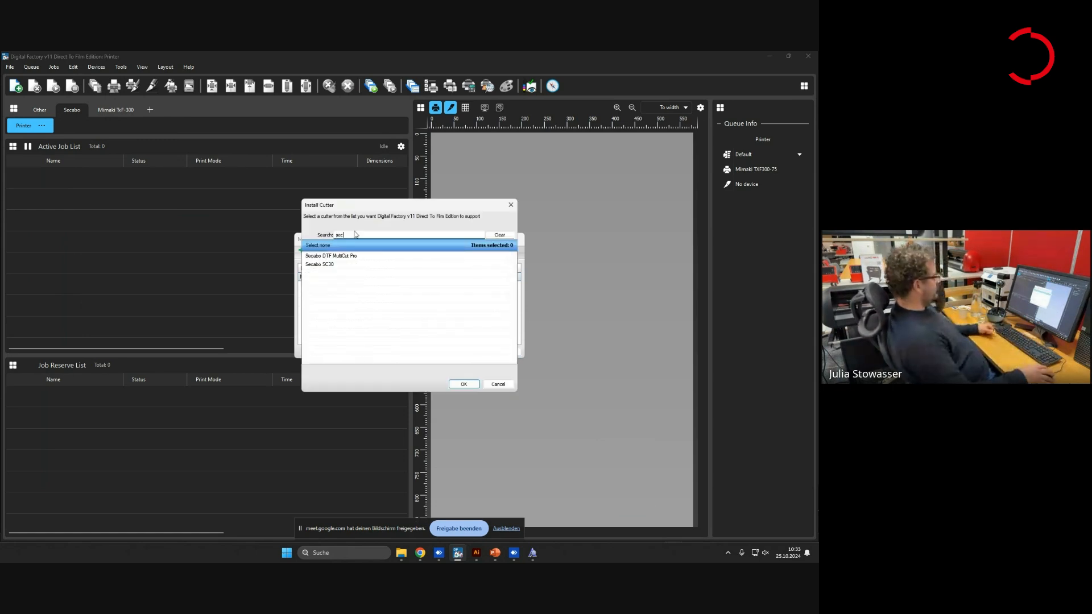
pyautogui.click(344, 257)
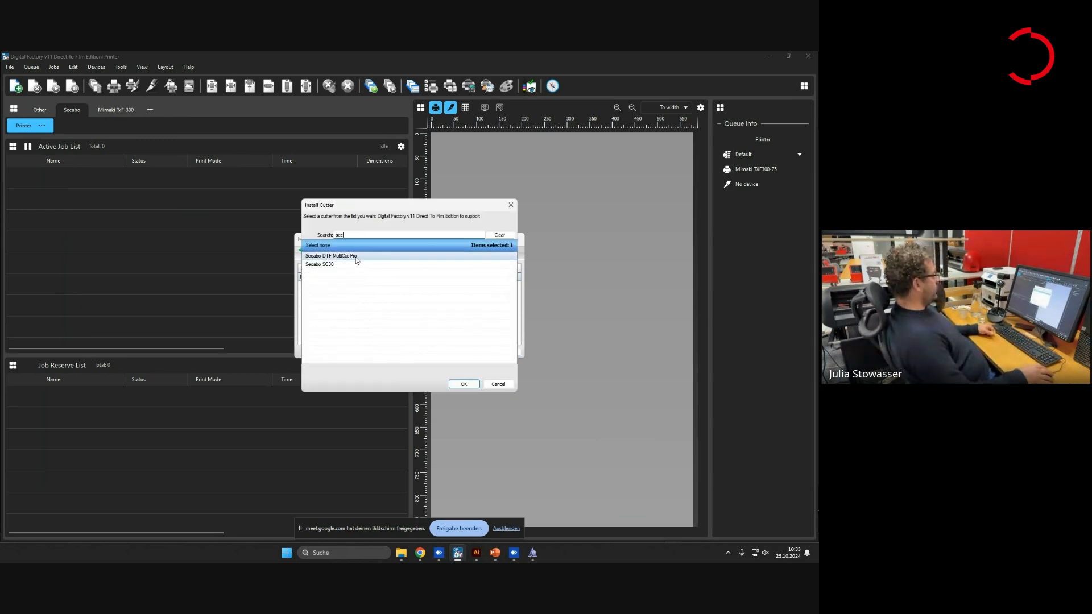
pyautogui.click(463, 385)
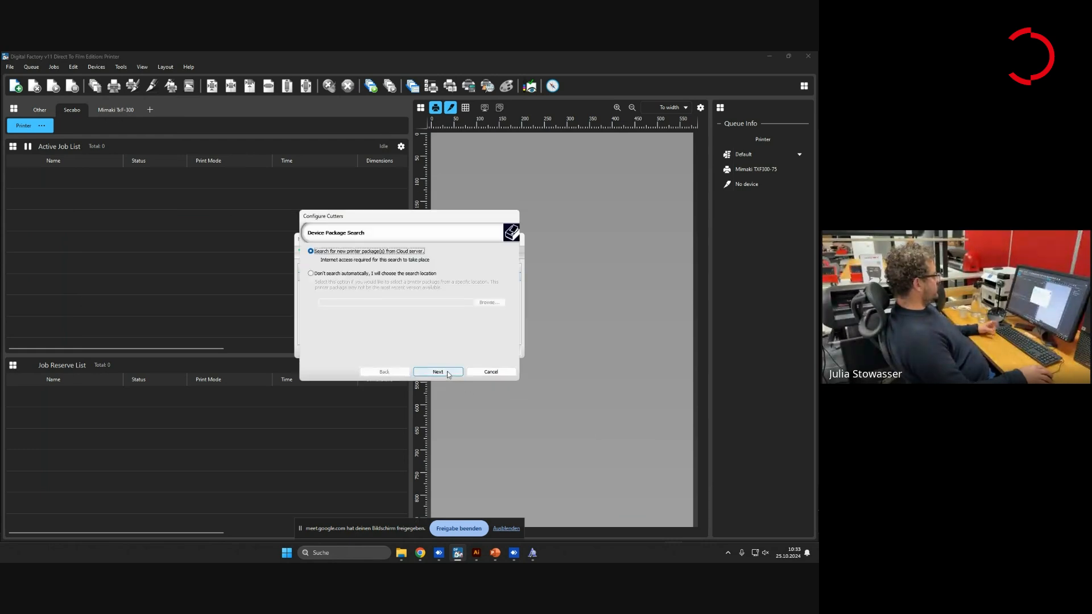
# Install the cutter's device package from the cloud server, finish the wizard and close device management
pyautogui.click(448, 372)
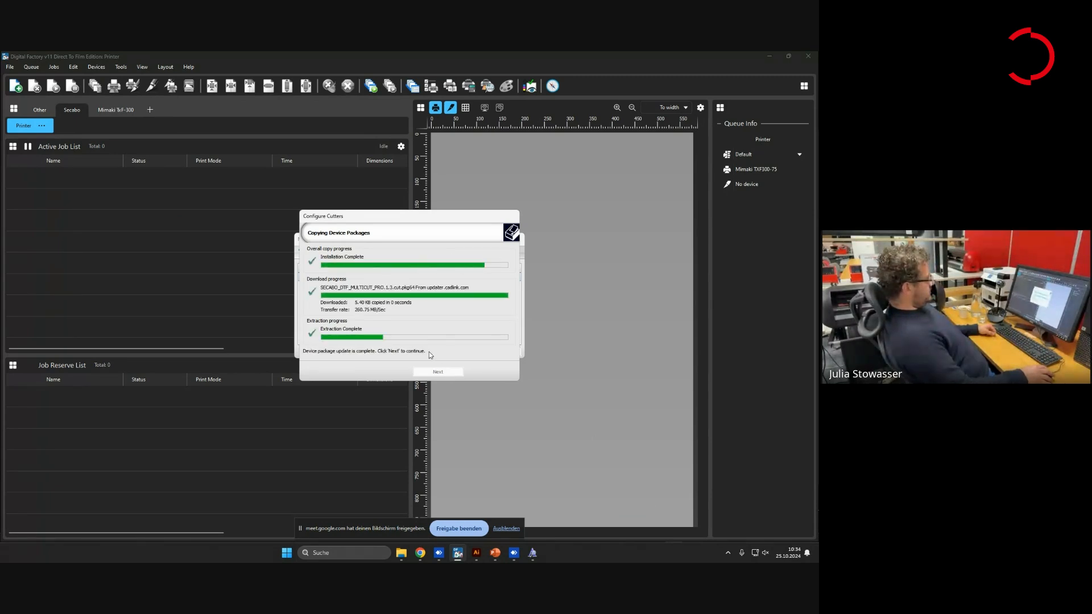
pyautogui.click(447, 373)
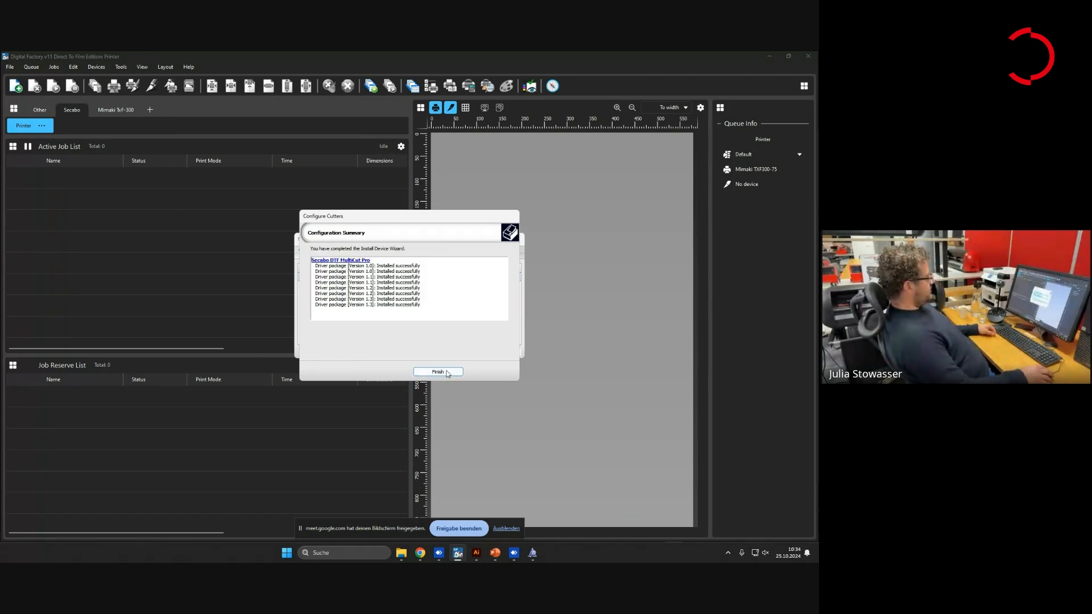
pyautogui.click(445, 371)
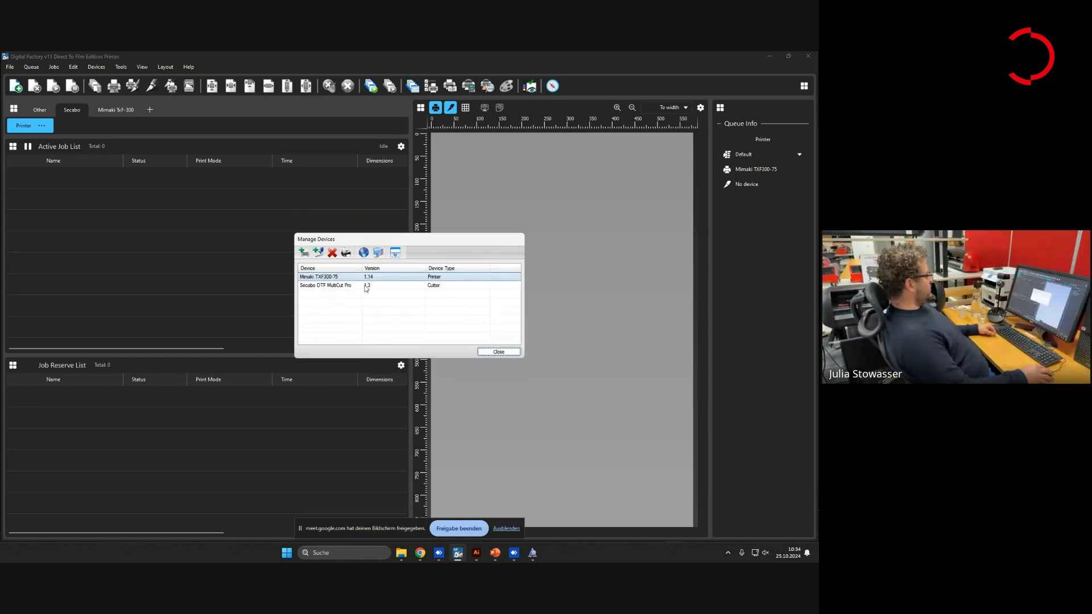
pyautogui.click(383, 288)
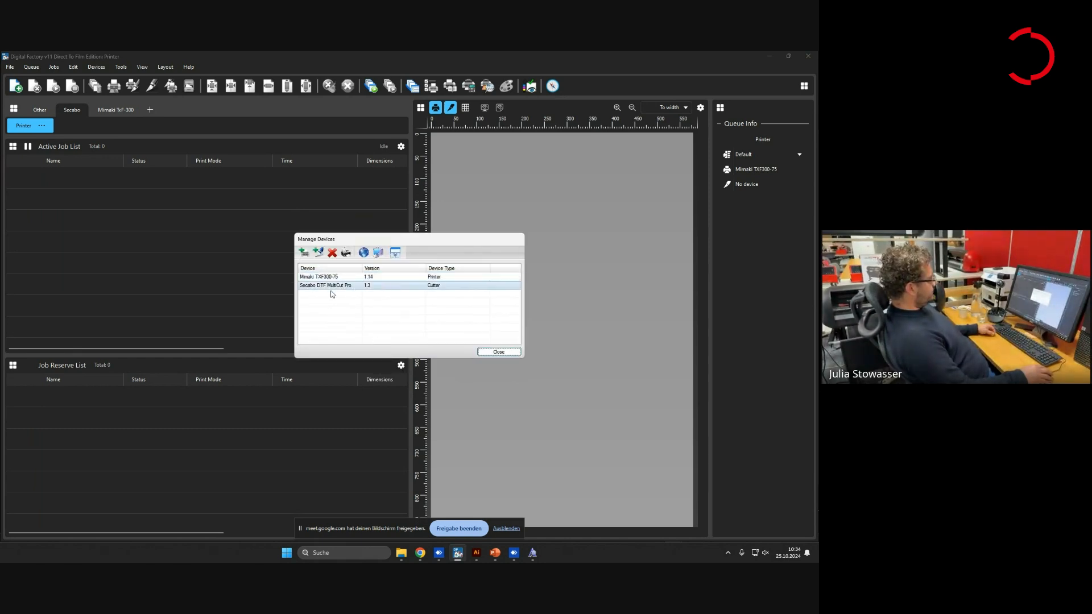
pyautogui.click(499, 352)
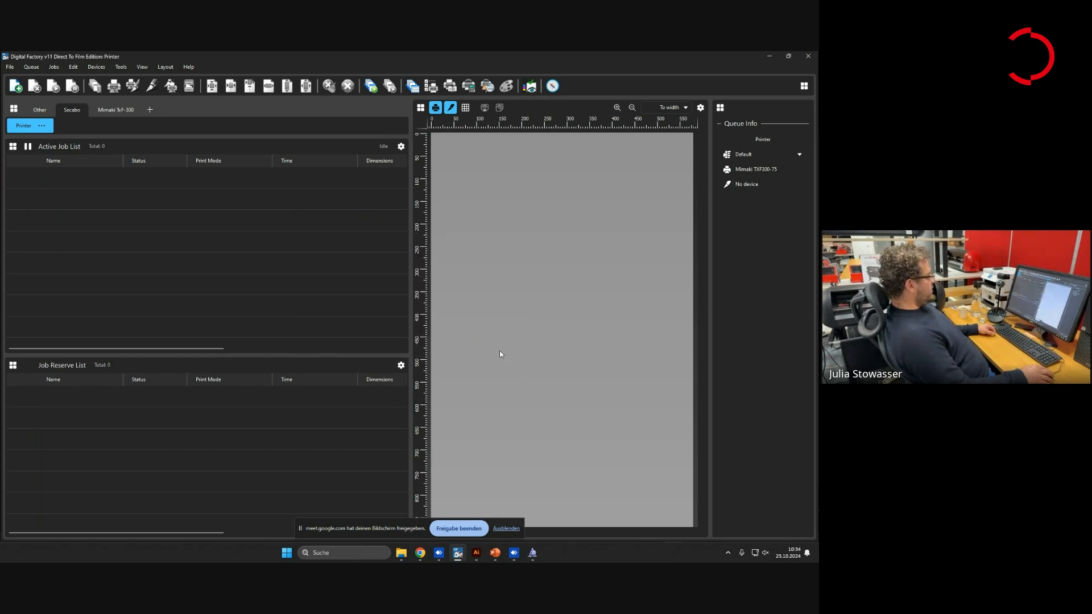
# In the Queue Manager, assign the Secabo DTF MultiCut Pro cutter to the Printer queue and set its port to FILE
pyautogui.click(31, 67)
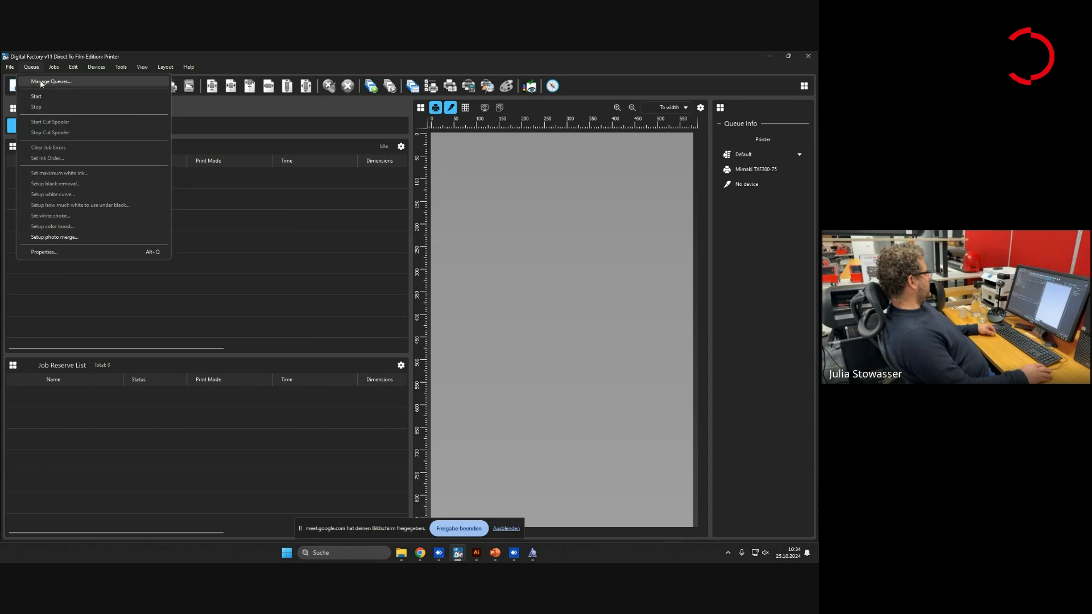
pyautogui.click(50, 81)
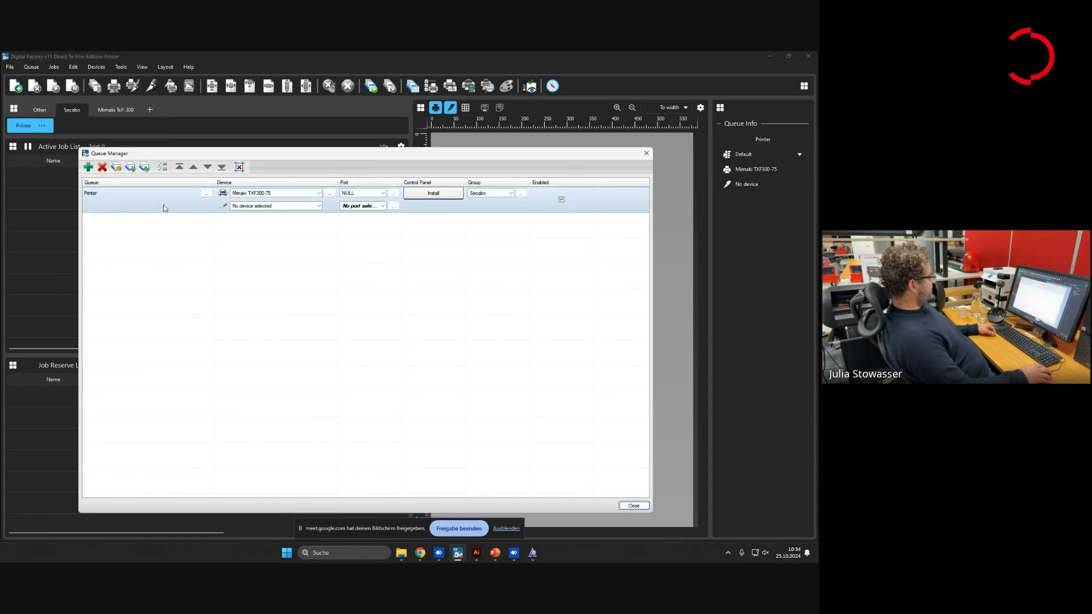
pyautogui.click(270, 207)
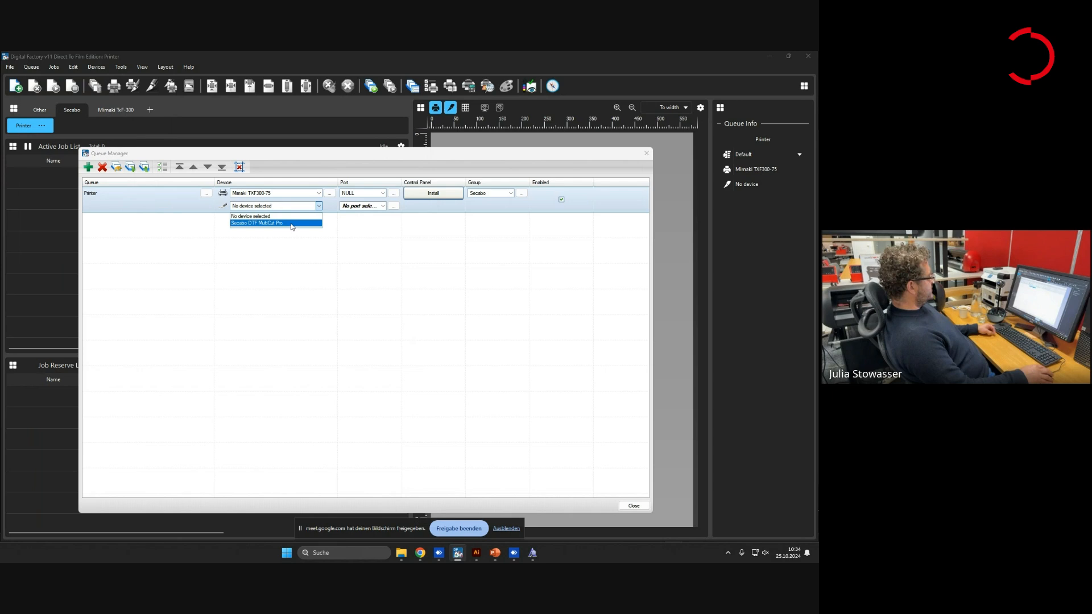
pyautogui.click(291, 224)
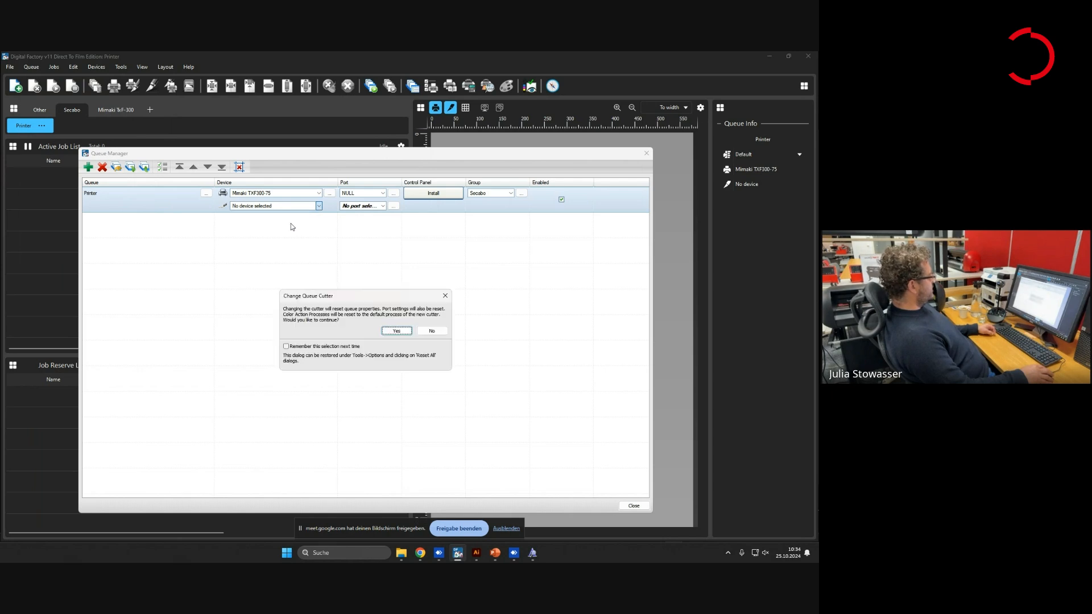
pyautogui.click(406, 334)
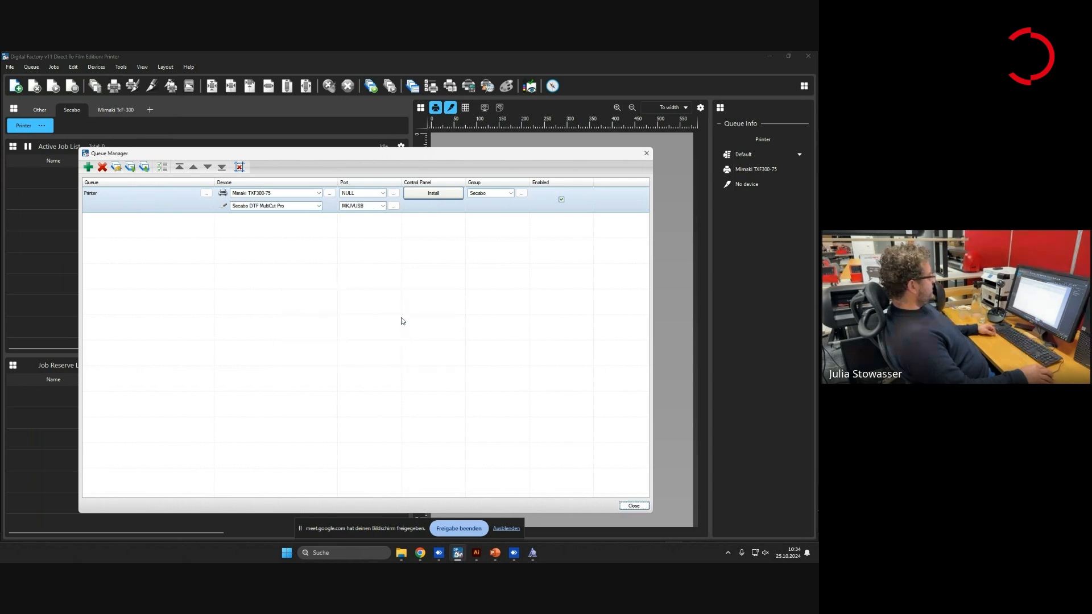
pyautogui.click(380, 206)
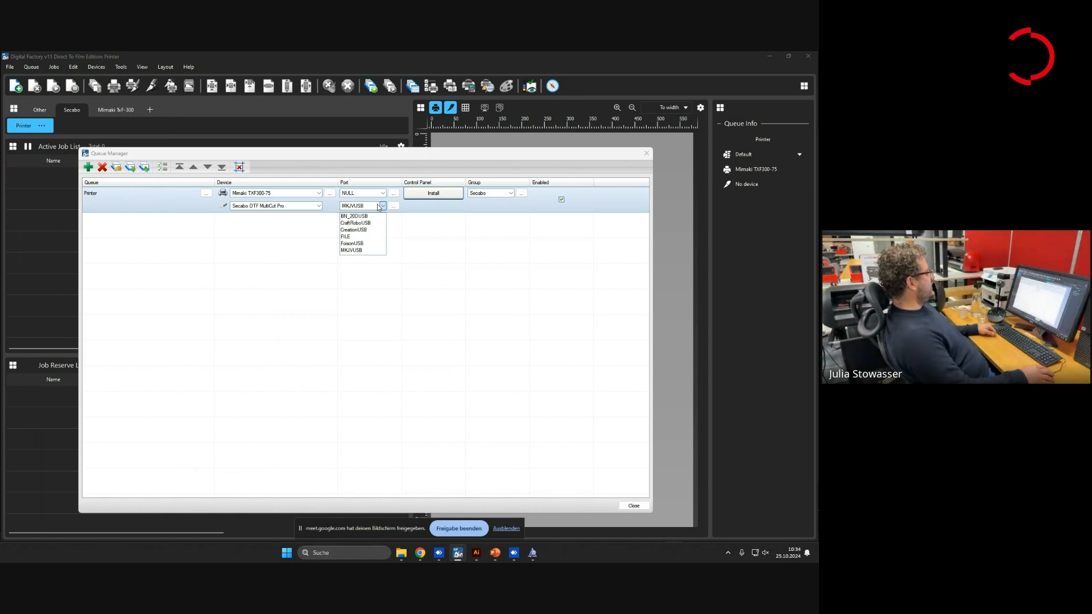
pyautogui.click(369, 238)
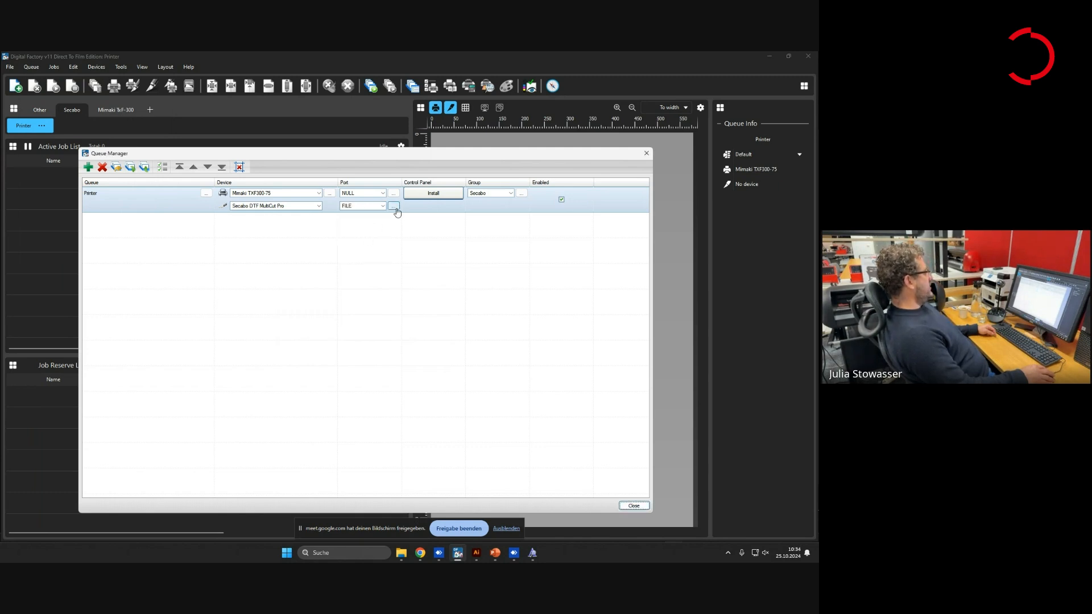
# Open the cutter's FILE port settings and browse for an output folder, selecting Desktop > DTF Cutter > DF Hotfolder > Output
pyautogui.click(394, 207)
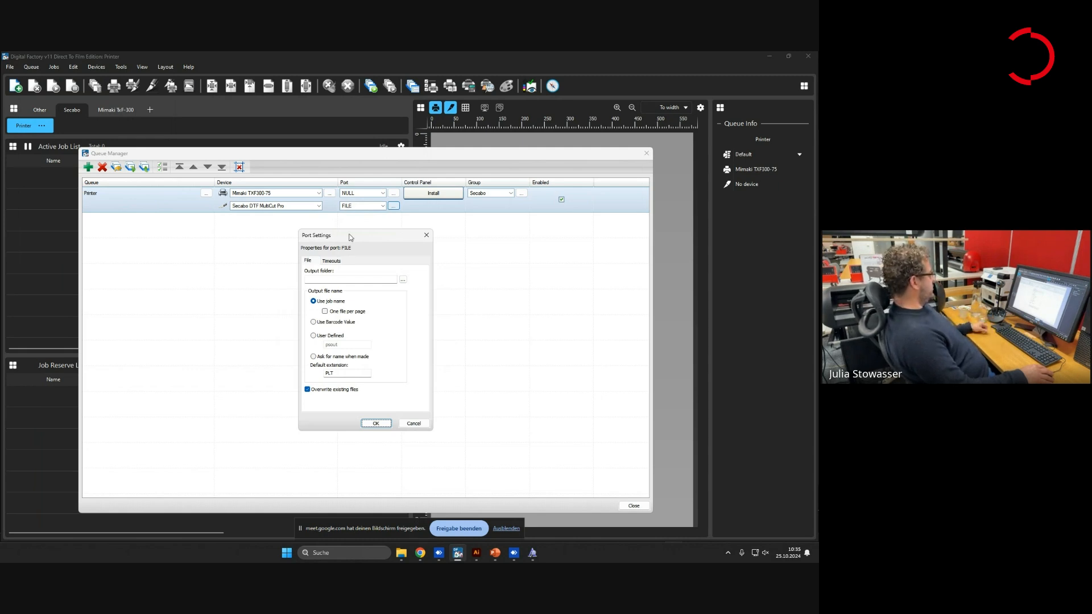
pyautogui.click(402, 280)
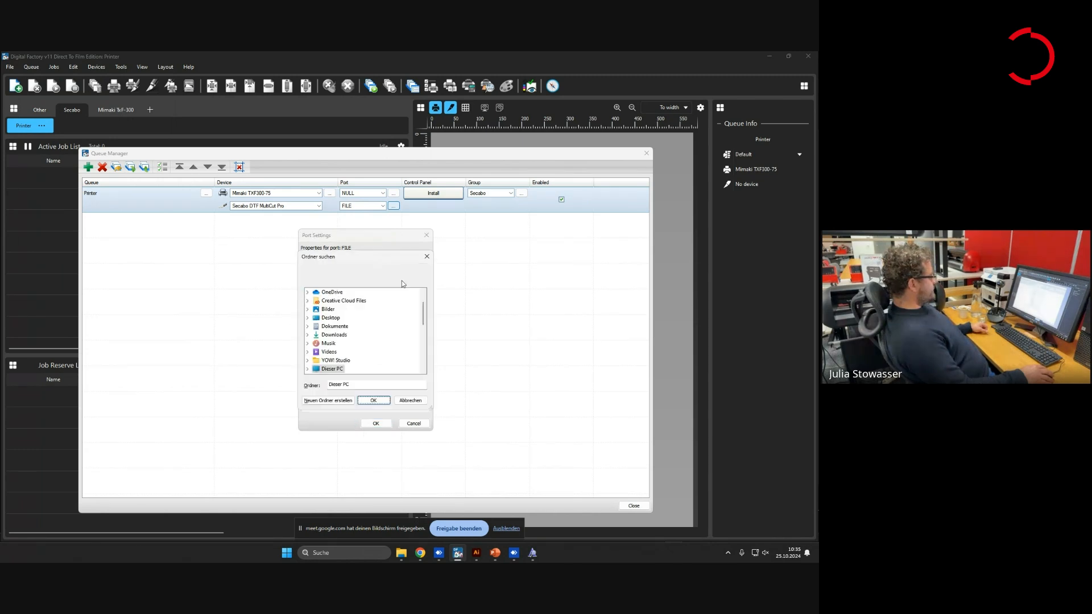
pyautogui.scroll(1, 363, 327)
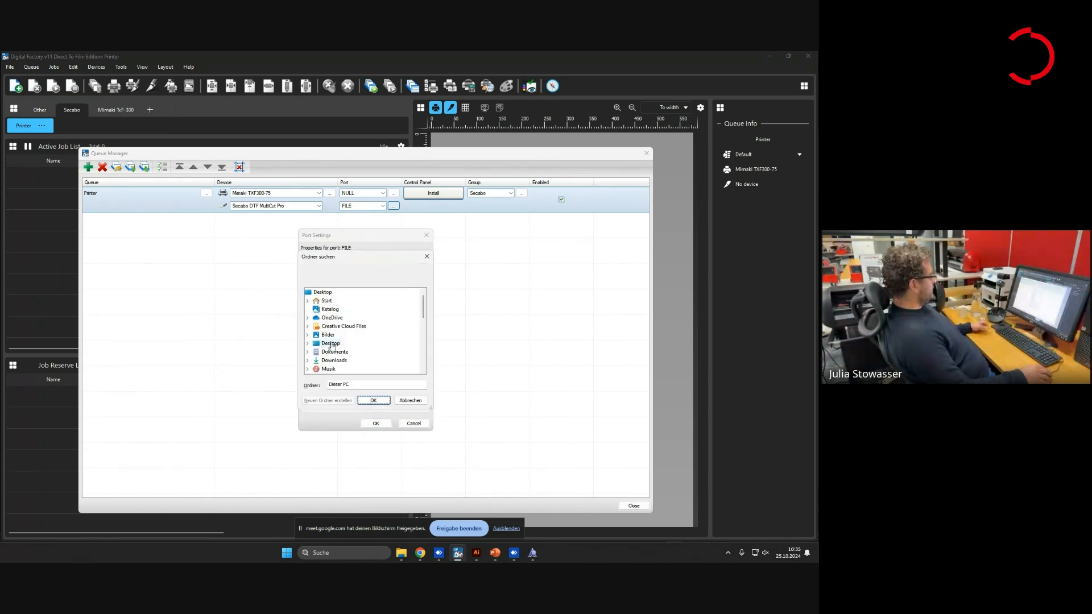
pyautogui.click(308, 344)
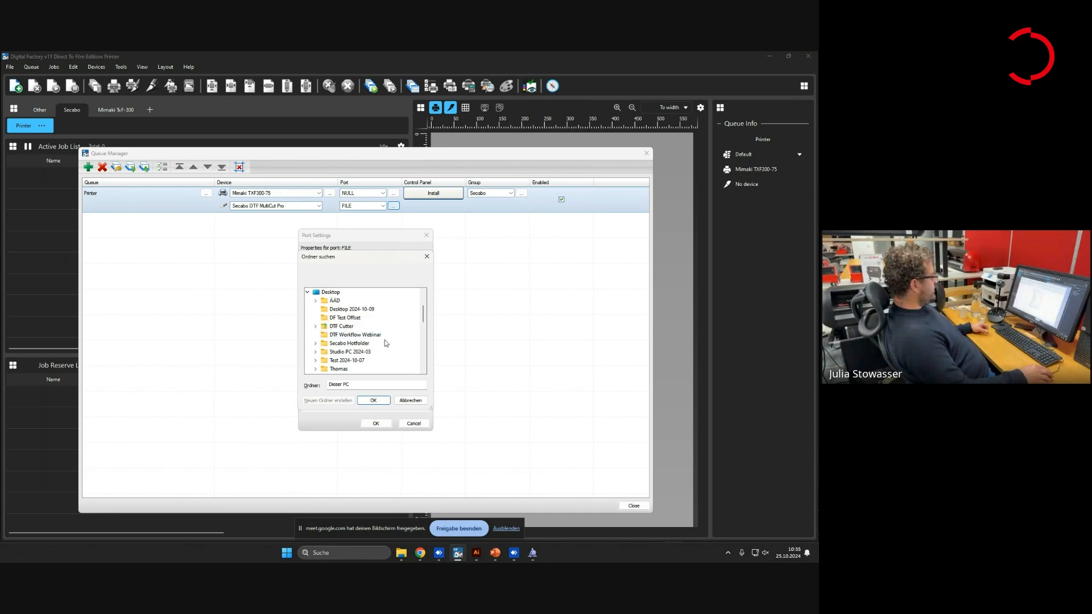
pyautogui.click(316, 327)
pyautogui.scroll(1, 353, 335)
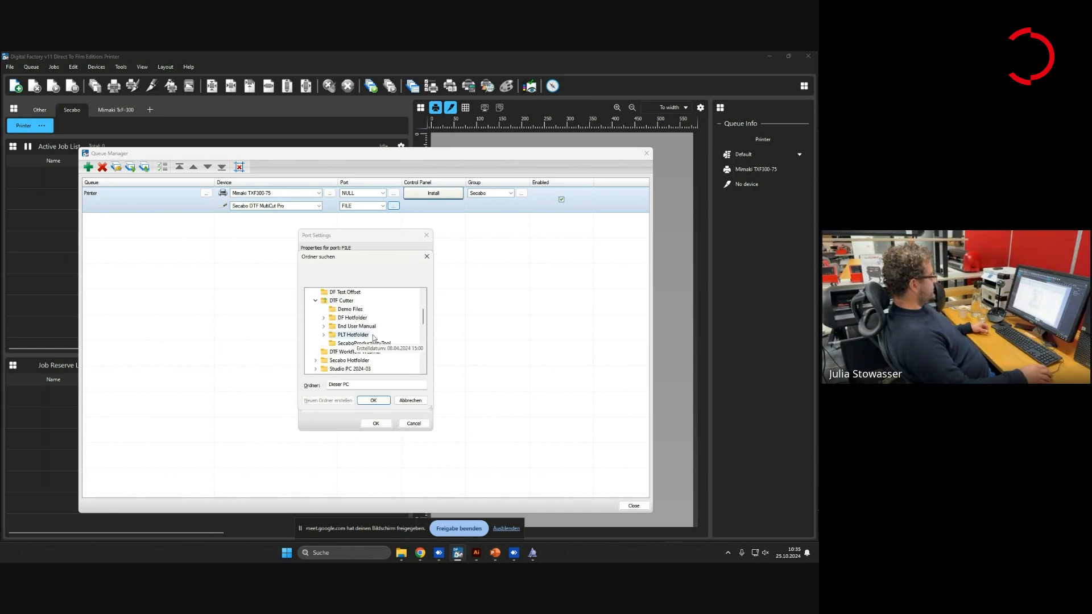
pyautogui.click(347, 320)
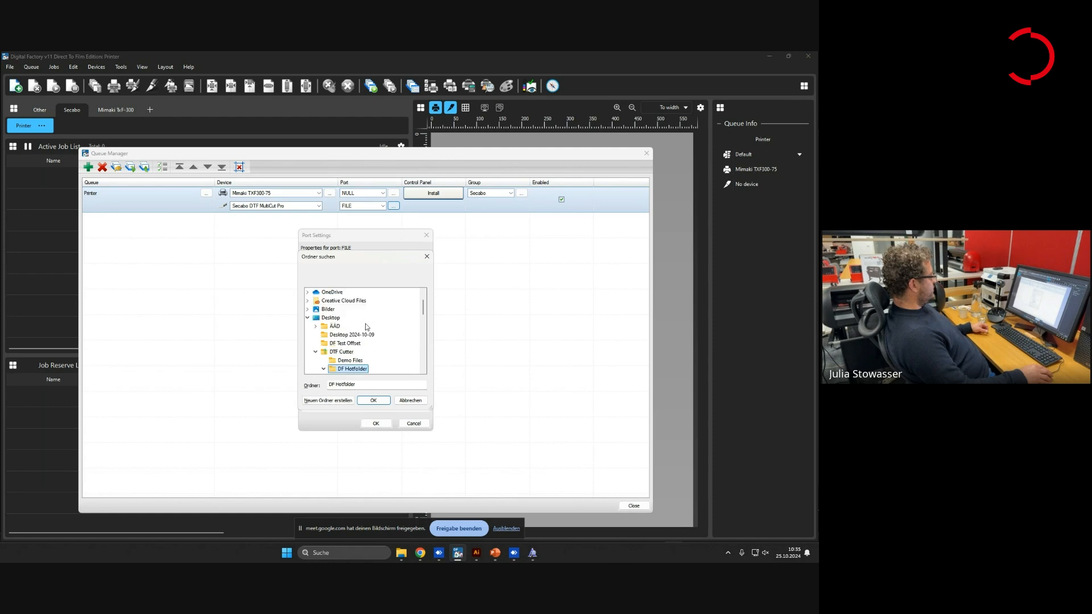
pyautogui.click(372, 328)
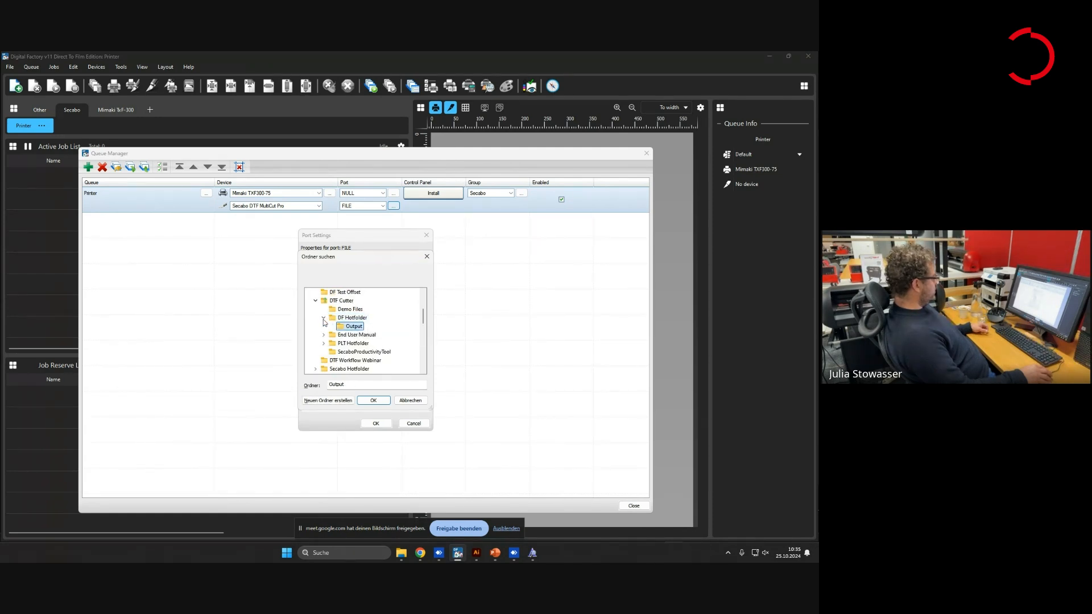
# Choose the folder DTF Cutter > PLT Hotfolder > qrplt as the cutter port's output folder and confirm it
pyautogui.click(323, 344)
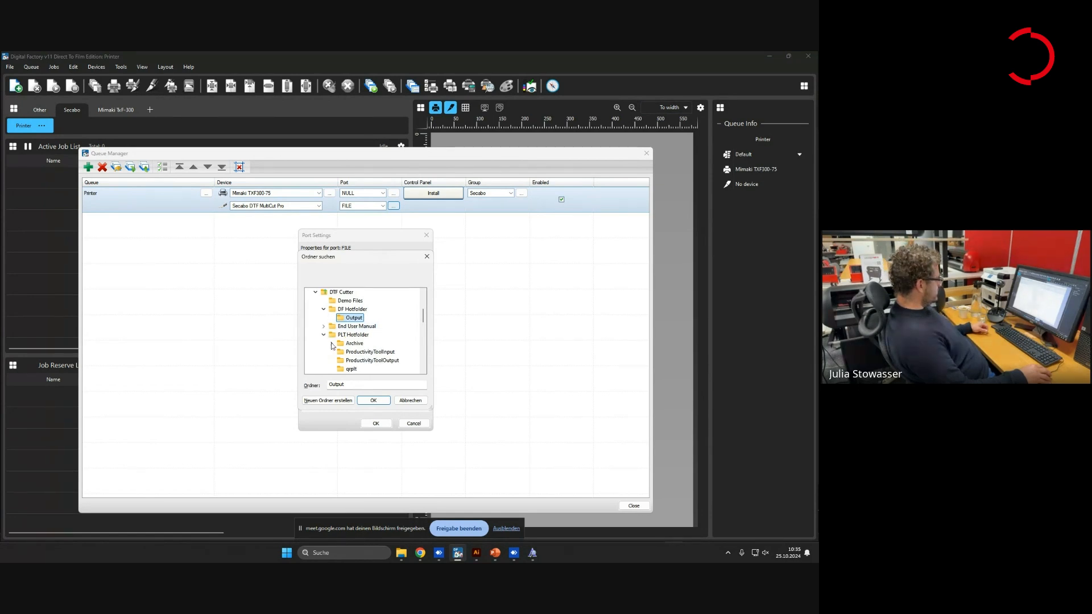
pyautogui.scroll(-2, 352, 340)
pyautogui.click(350, 317)
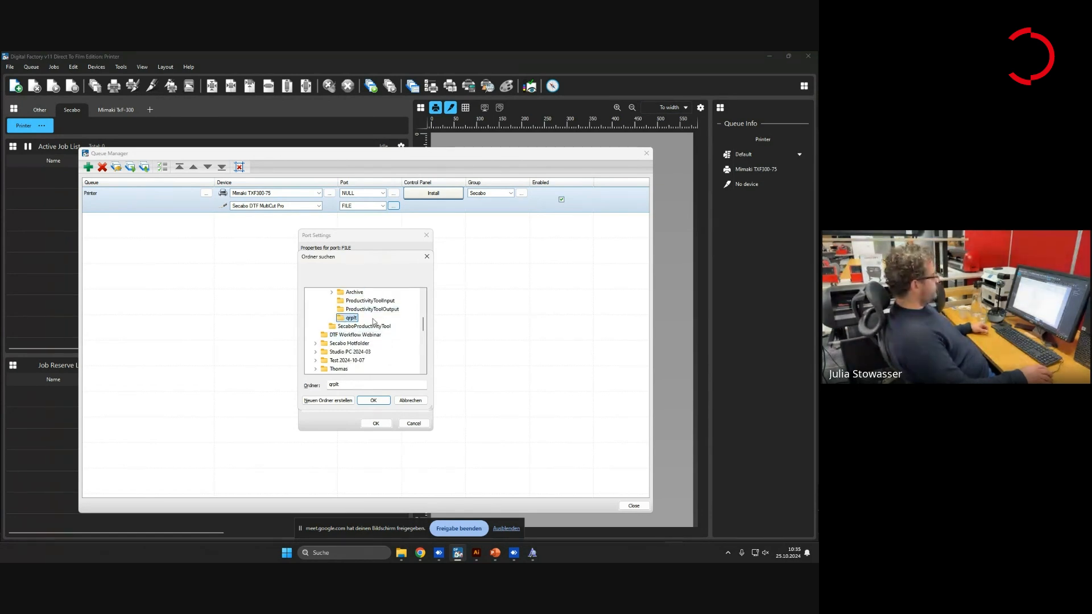
pyautogui.scroll(2, 373, 321)
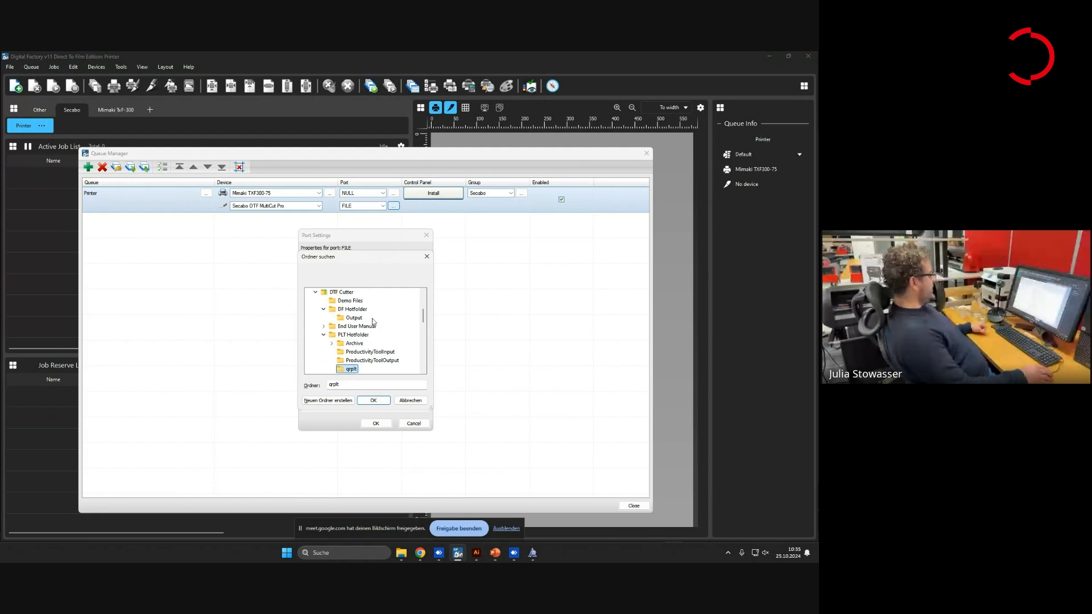
pyautogui.click(323, 309)
pyautogui.scroll(1, 368, 312)
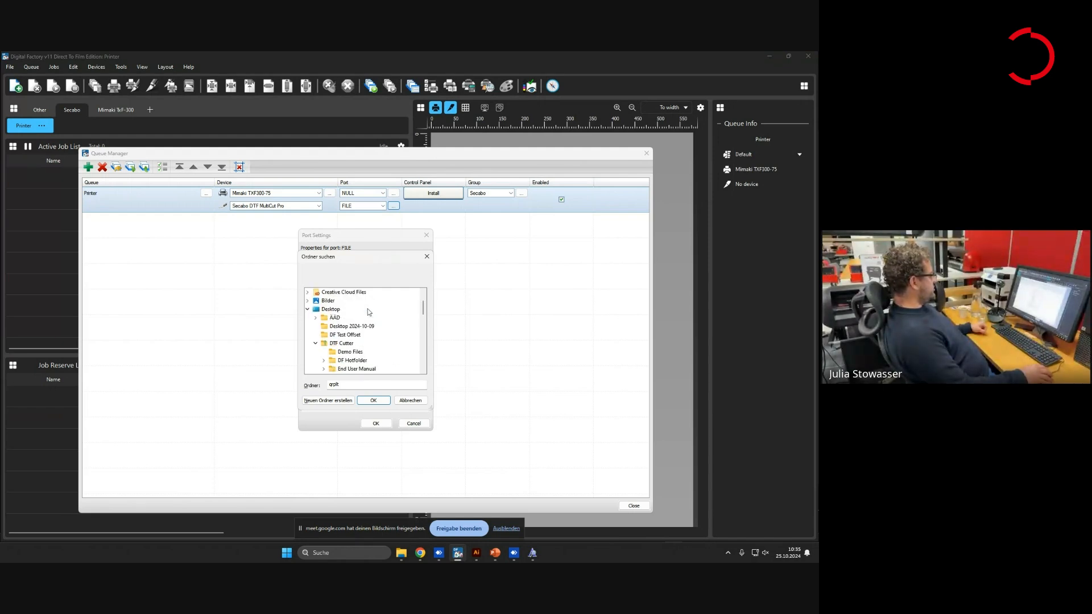
pyautogui.scroll(1, 368, 311)
pyautogui.scroll(-1, 341, 319)
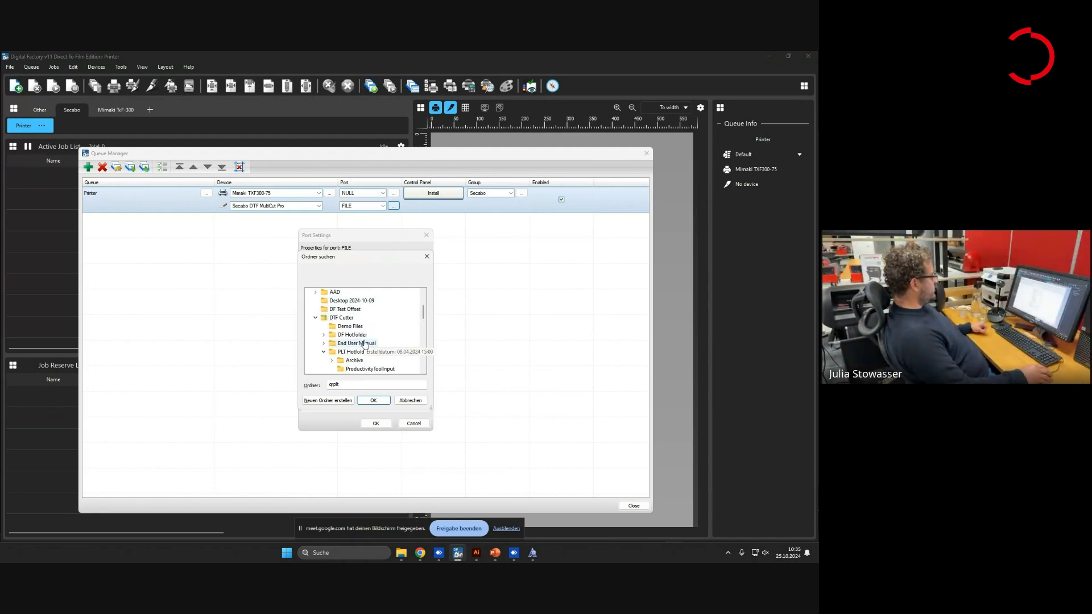
pyautogui.scroll(-2, 342, 320)
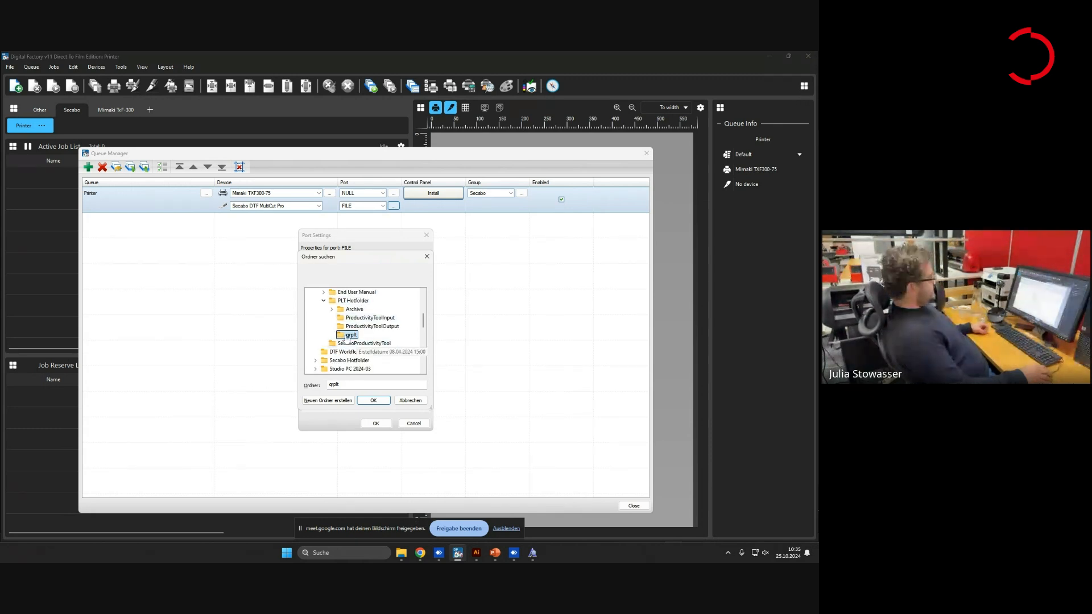
pyautogui.scroll(1, 336, 322)
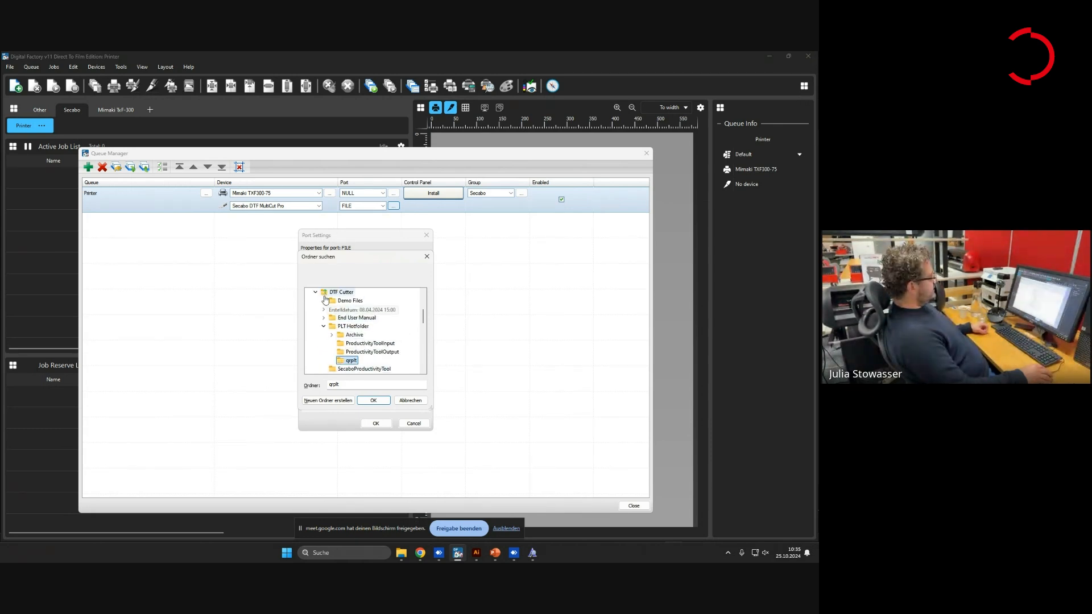
pyautogui.scroll(-1, 368, 318)
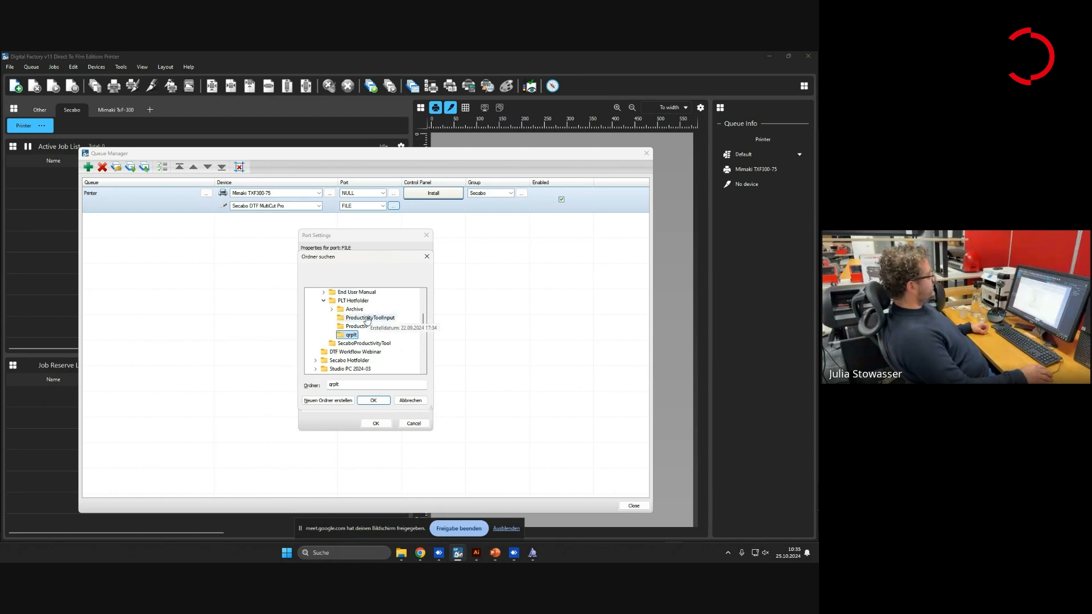
pyautogui.scroll(-1, 369, 320)
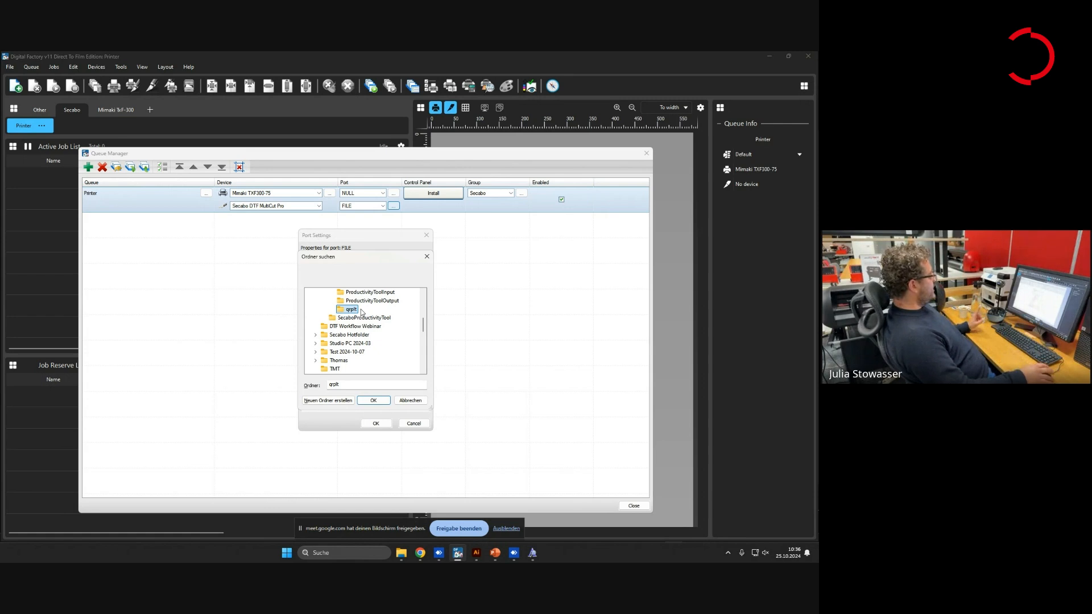
pyautogui.scroll(1, 362, 312)
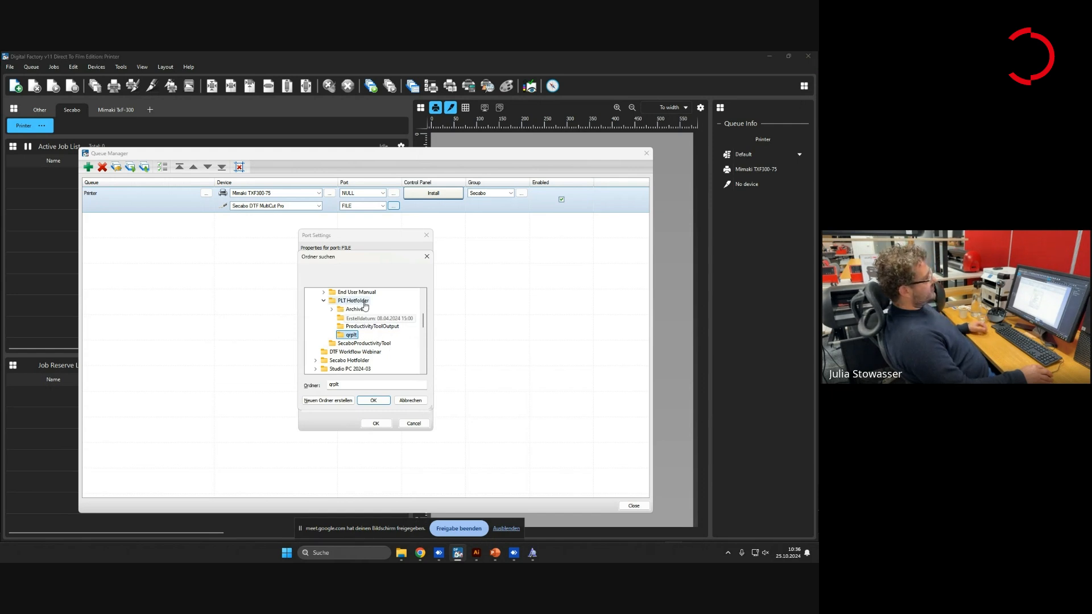
pyautogui.click(380, 404)
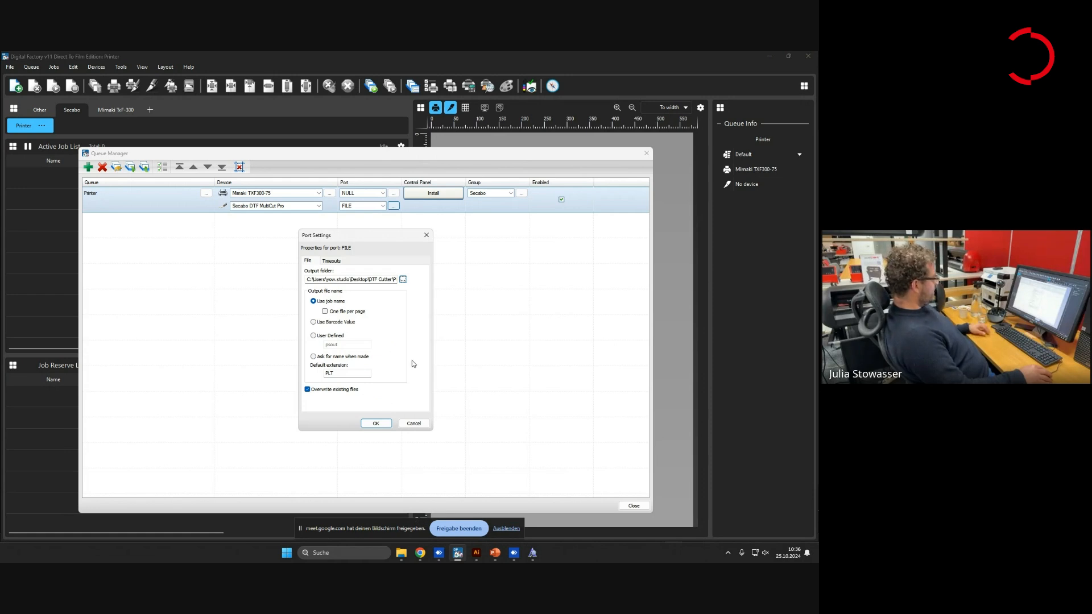
# Name output files by barcode value with the default extension plt, accept the port settings and close the Queue Manager
pyautogui.click(320, 323)
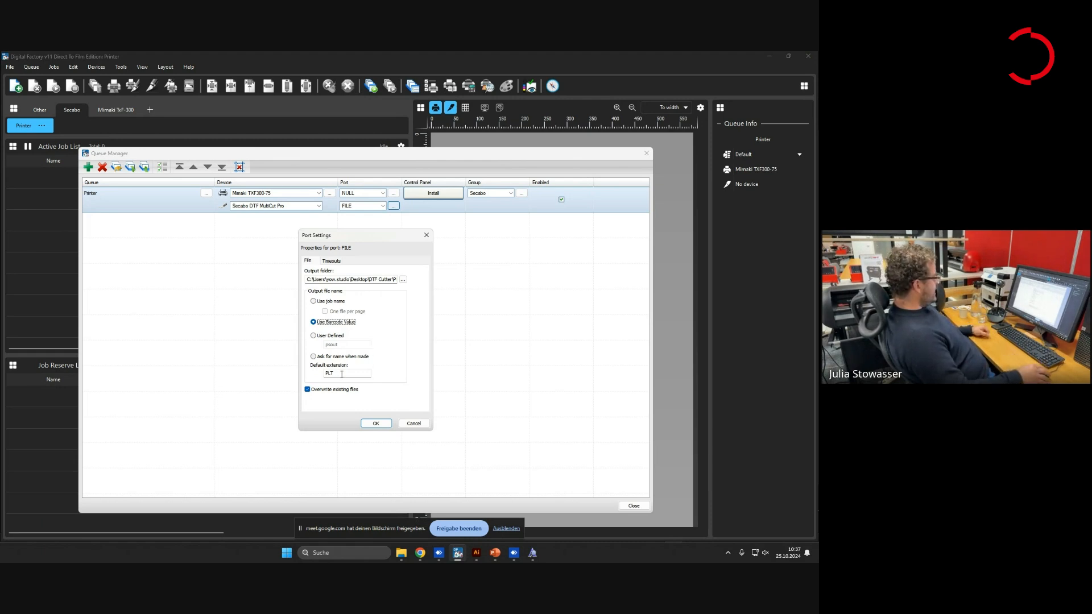
pyautogui.moveTo(342, 374); pyautogui.dragTo(315, 375)
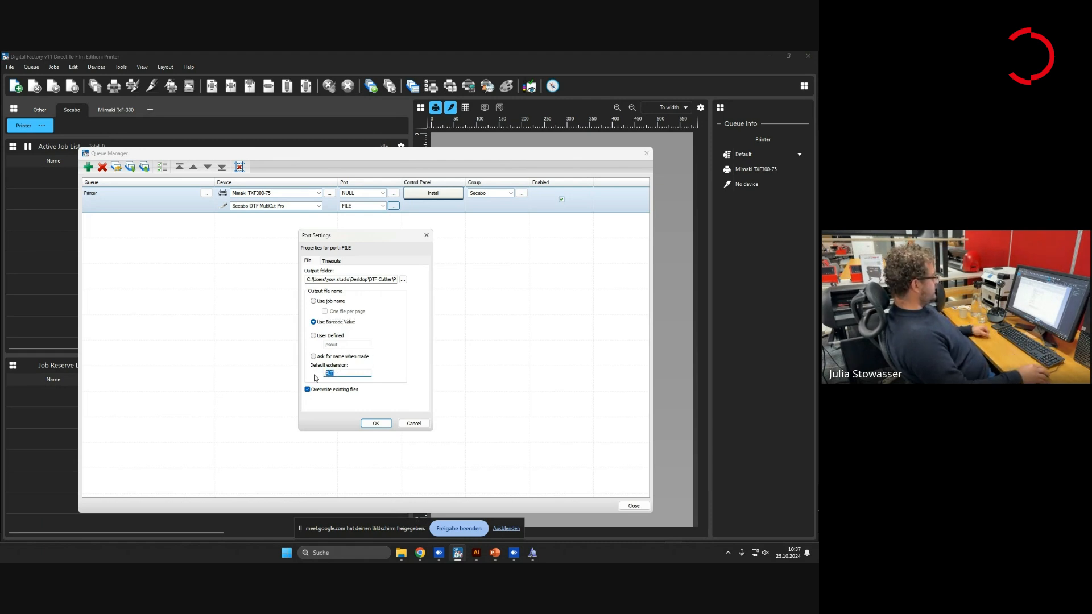
pyautogui.write('plt')
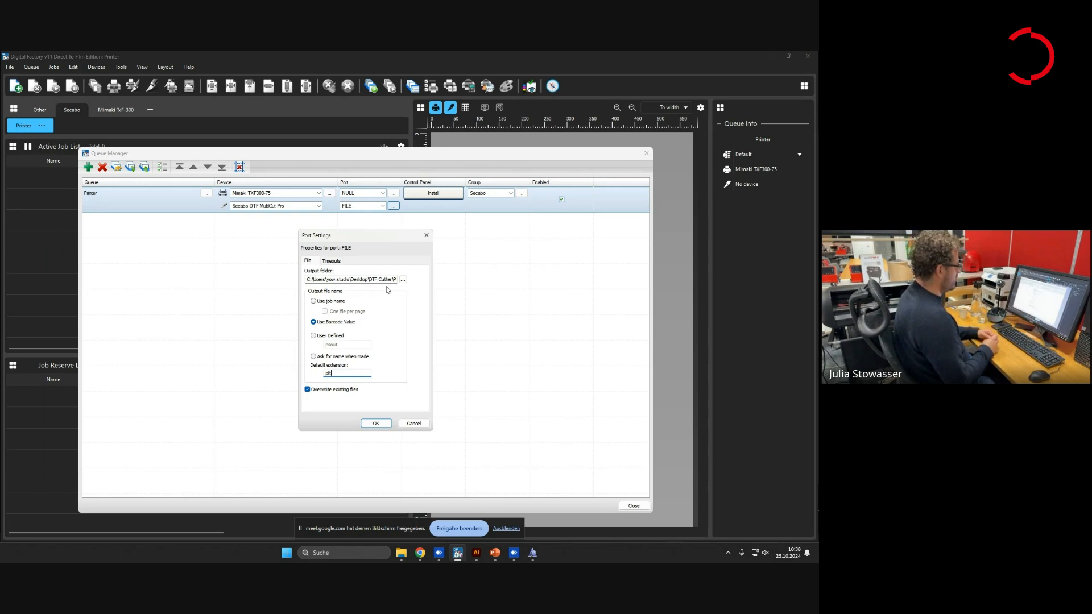
pyautogui.click(376, 424)
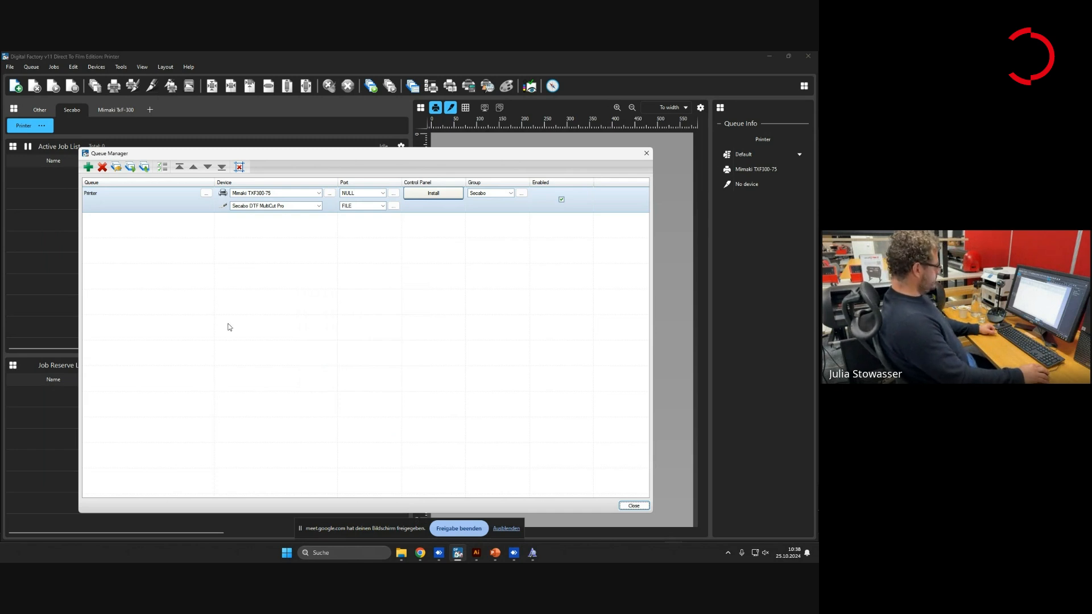
pyautogui.click(634, 505)
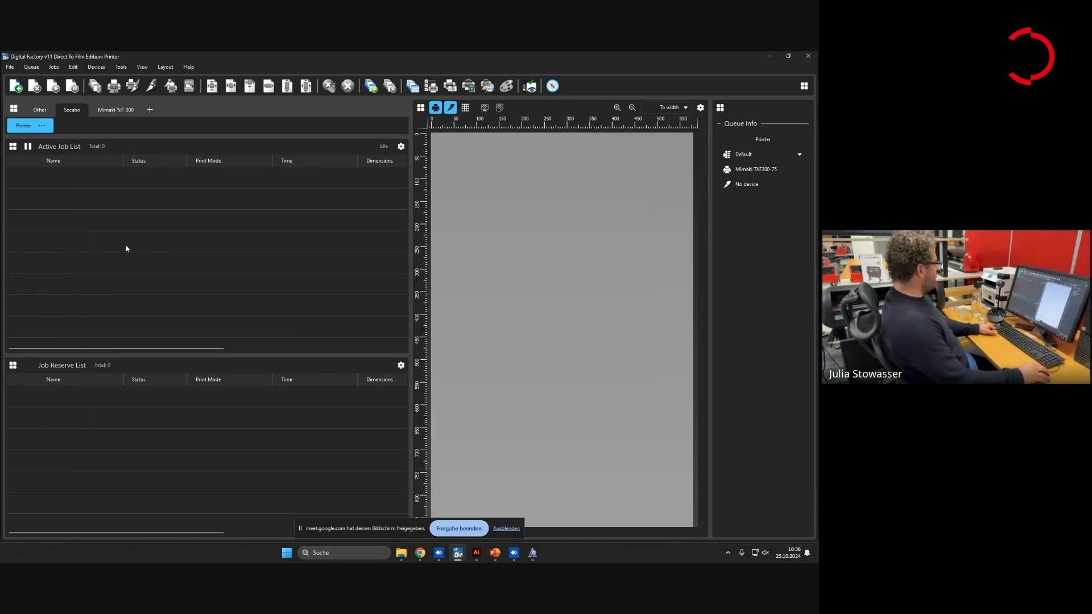
# Open the queue properties of the Printer queue and change its name to Printer Cut
pyautogui.click(42, 125)
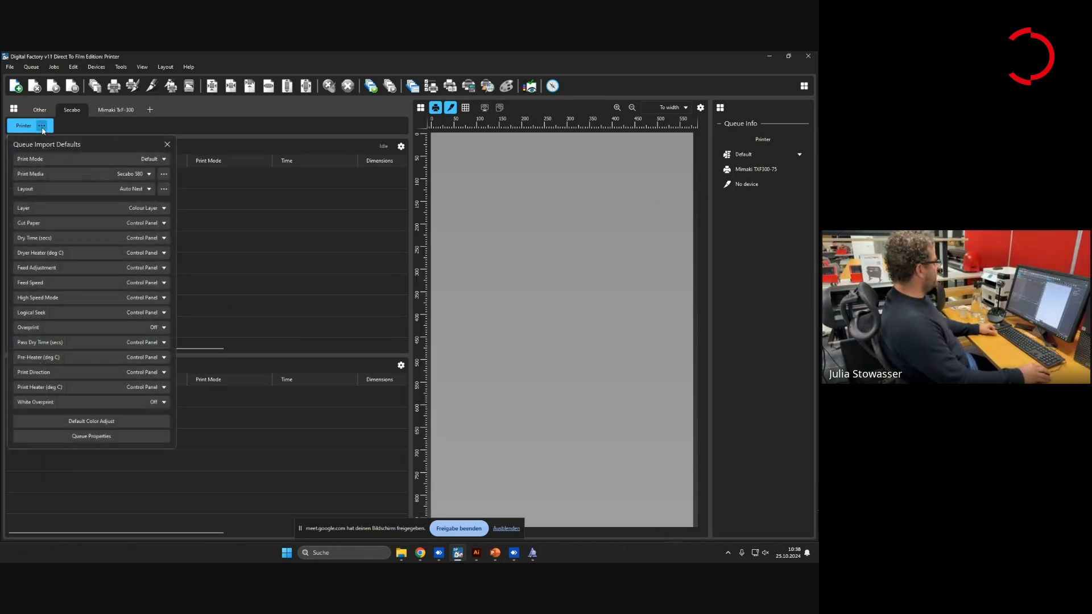
pyautogui.click(112, 435)
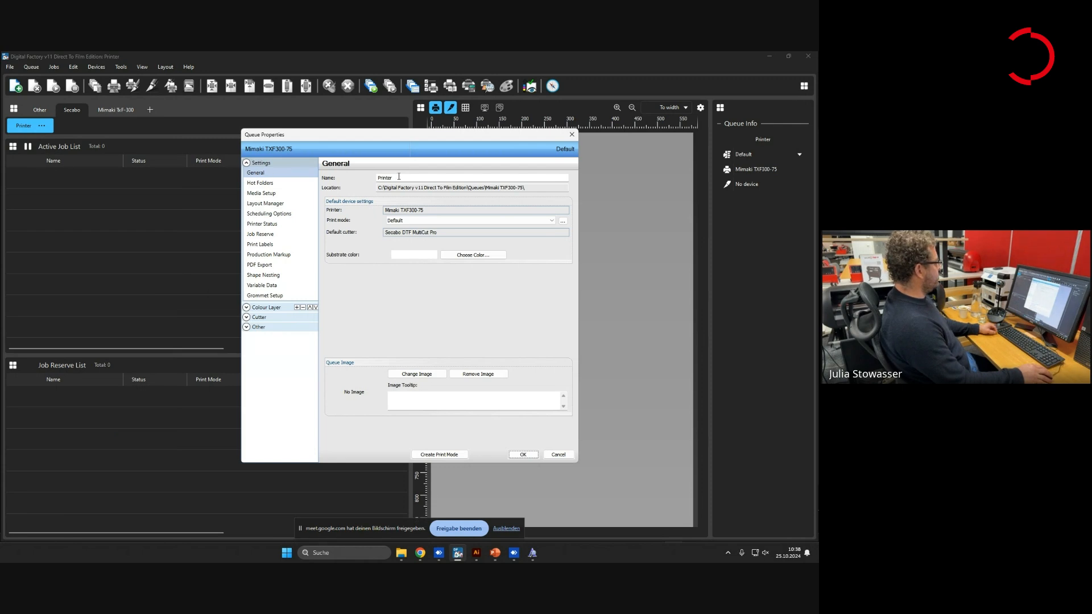
pyautogui.click(401, 179)
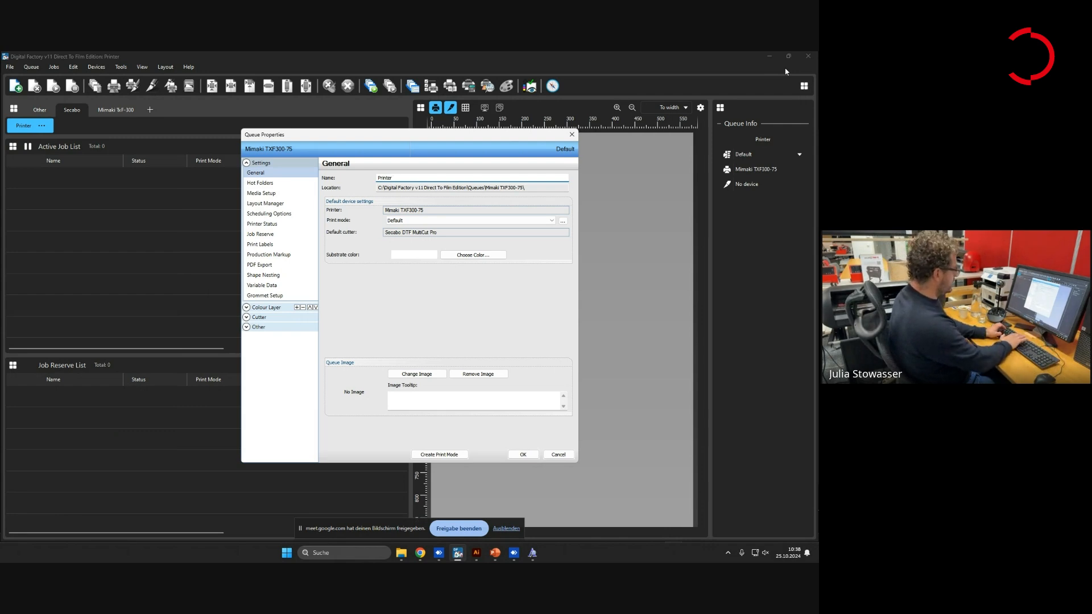
pyautogui.write('Cut')
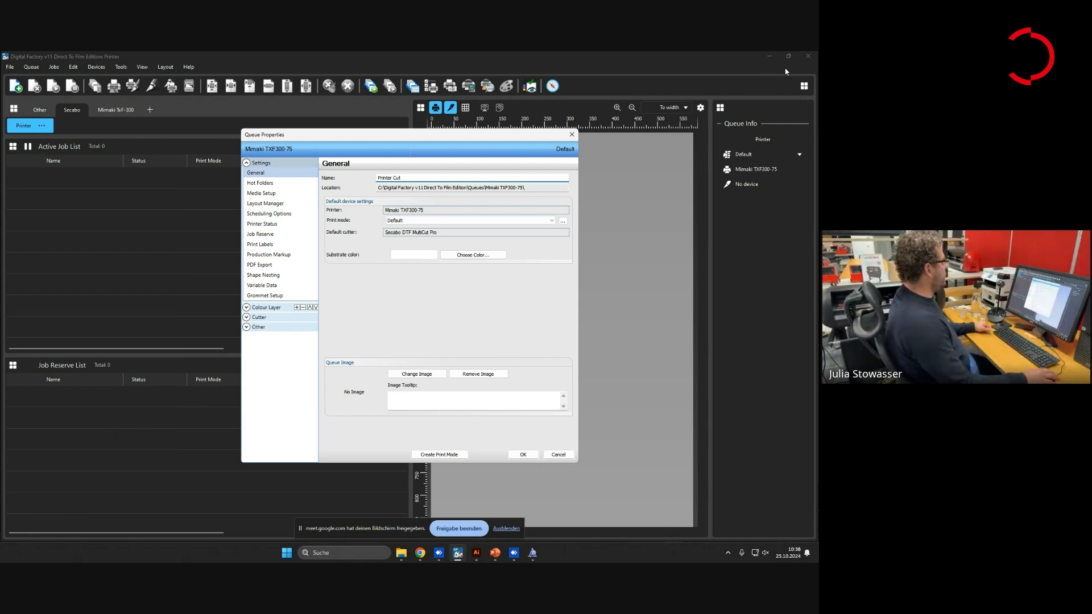
# Review the queue's layout and media setup, including the list of available roll media
pyautogui.click(266, 204)
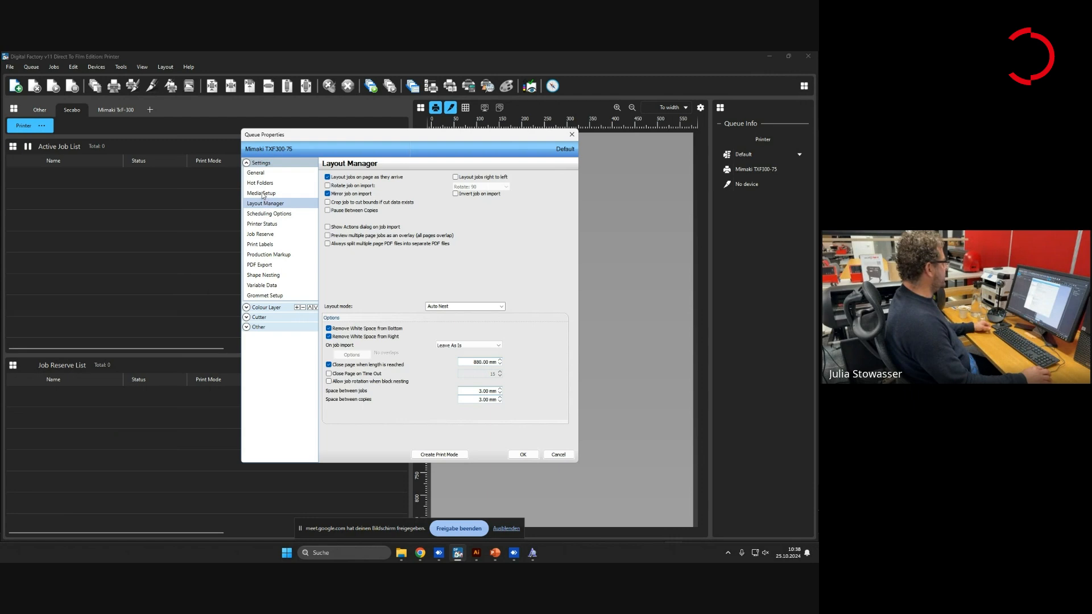
pyautogui.click(262, 193)
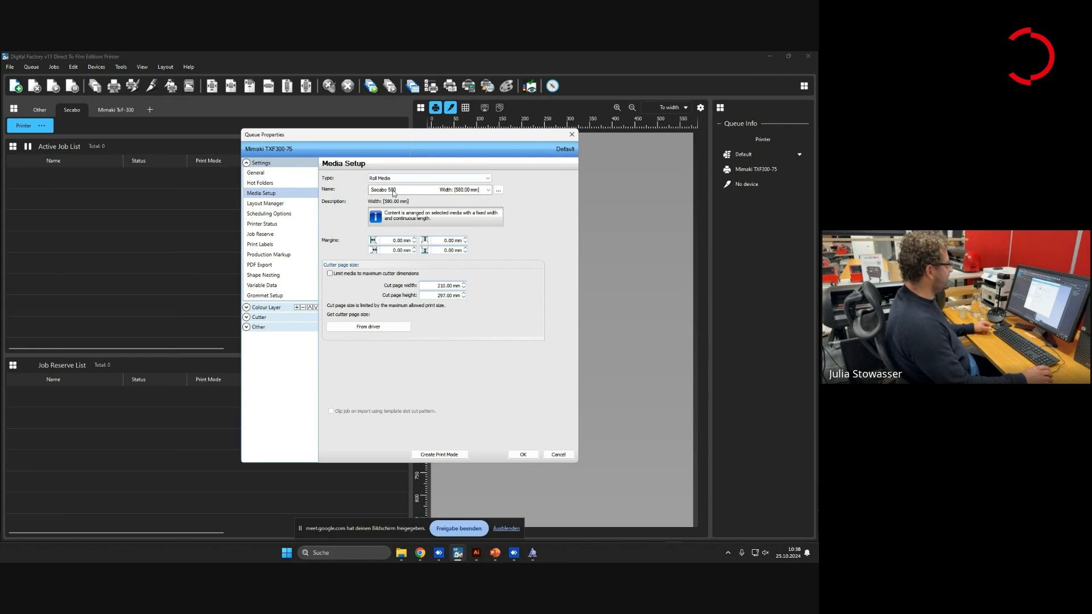
pyautogui.click(470, 193)
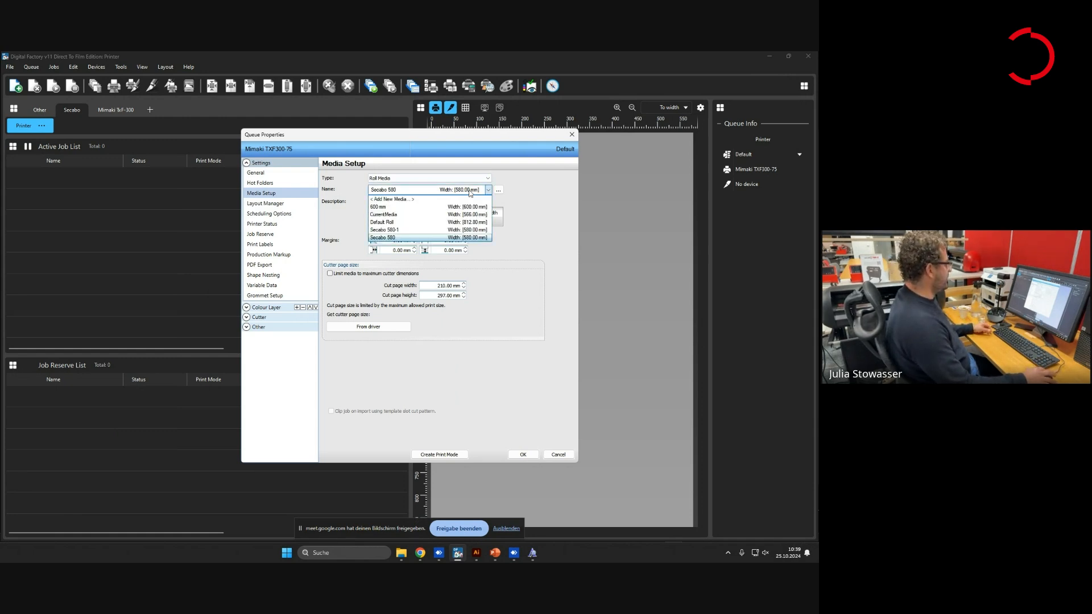
pyautogui.click(469, 193)
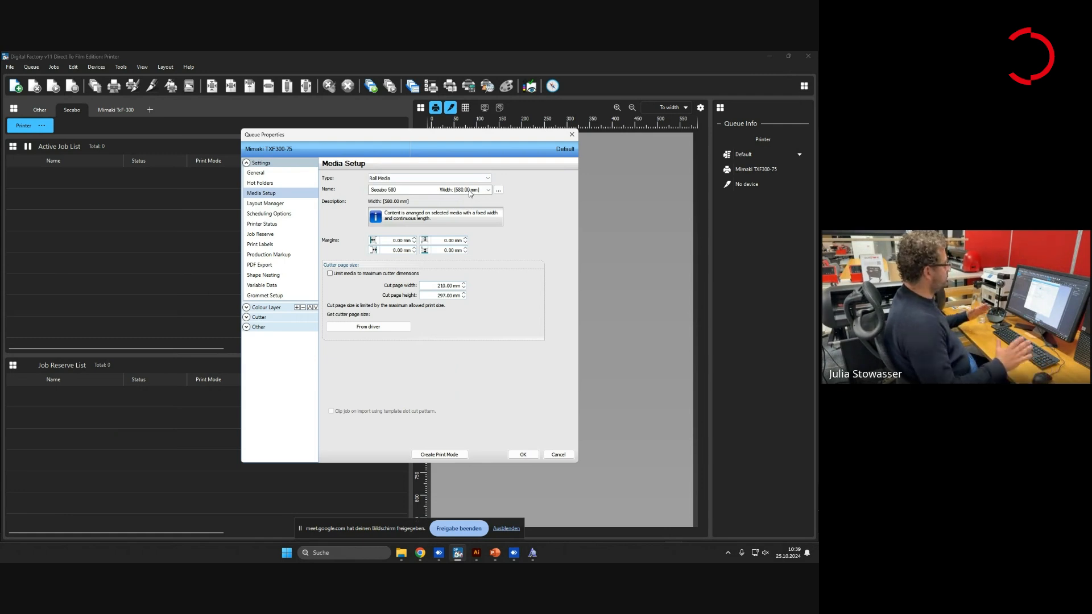
# In the Layout Manager settings, set the length at which the page closes to 650 mm
pyautogui.click(265, 204)
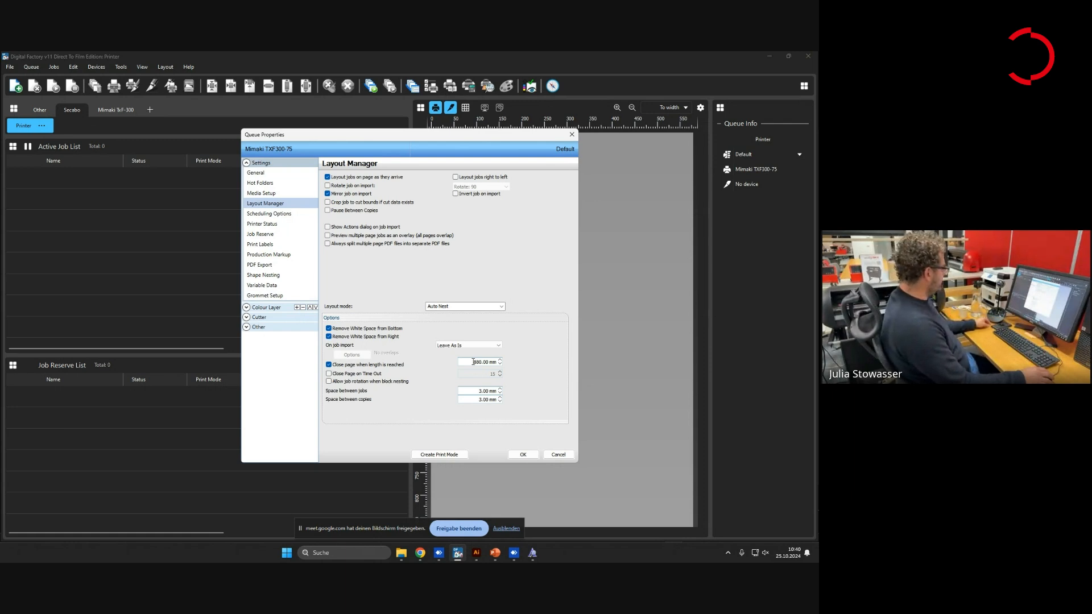
pyautogui.moveTo(473, 362); pyautogui.dragTo(498, 362)
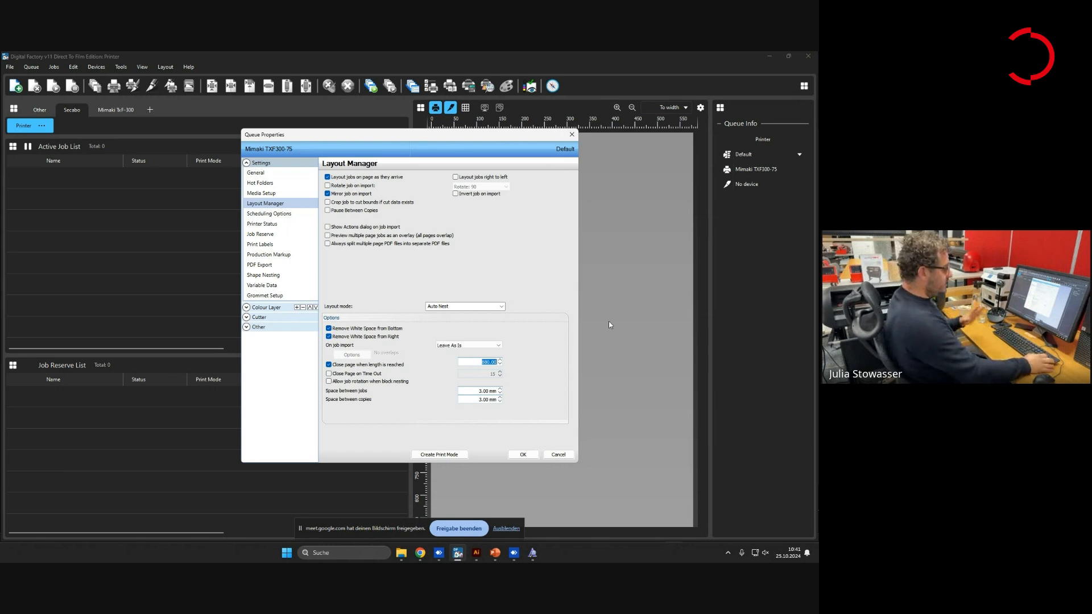
pyautogui.write('650')
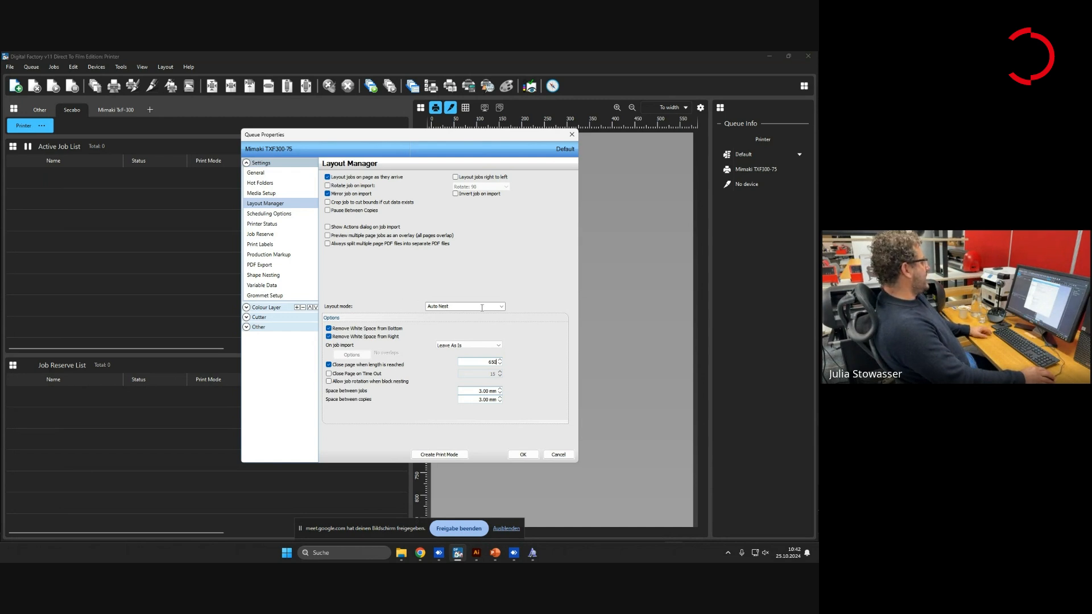
# Switch the layout mode to Manual and back to Auto Nest
pyautogui.click(502, 307)
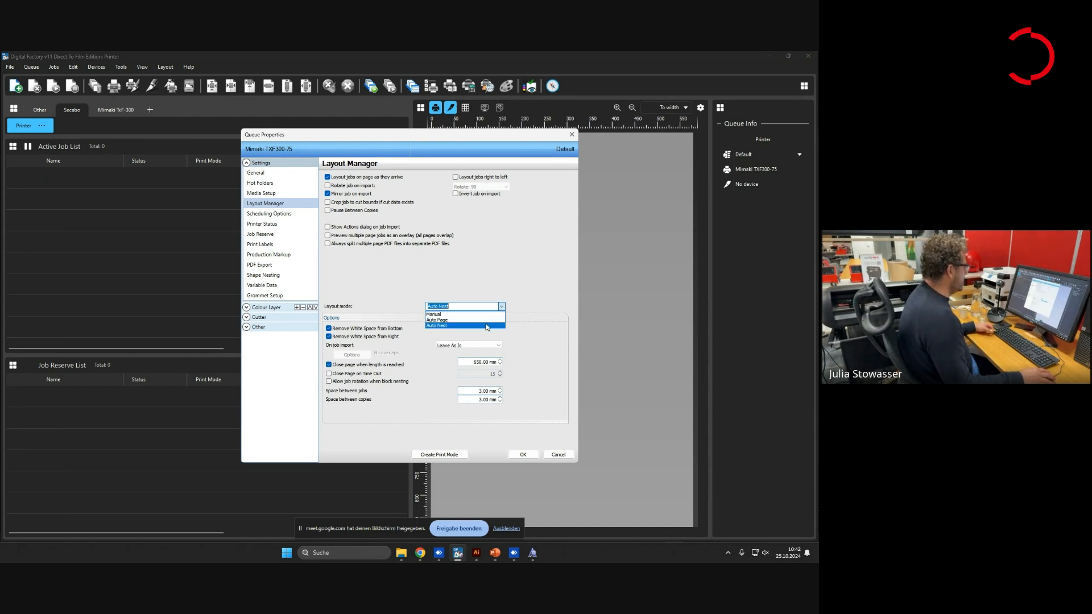
pyautogui.click(487, 314)
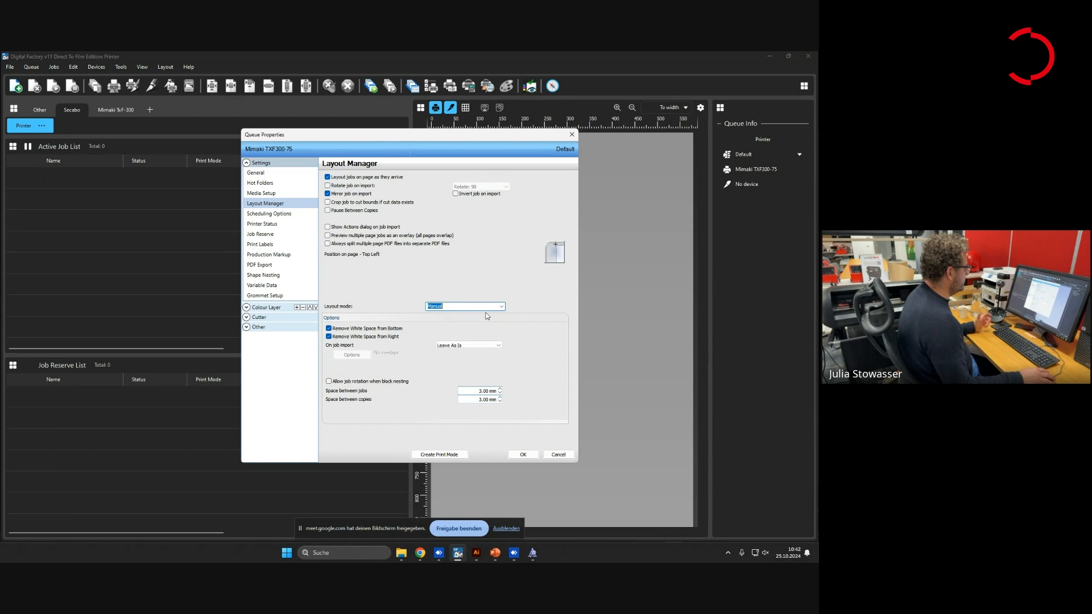
pyautogui.click(501, 307)
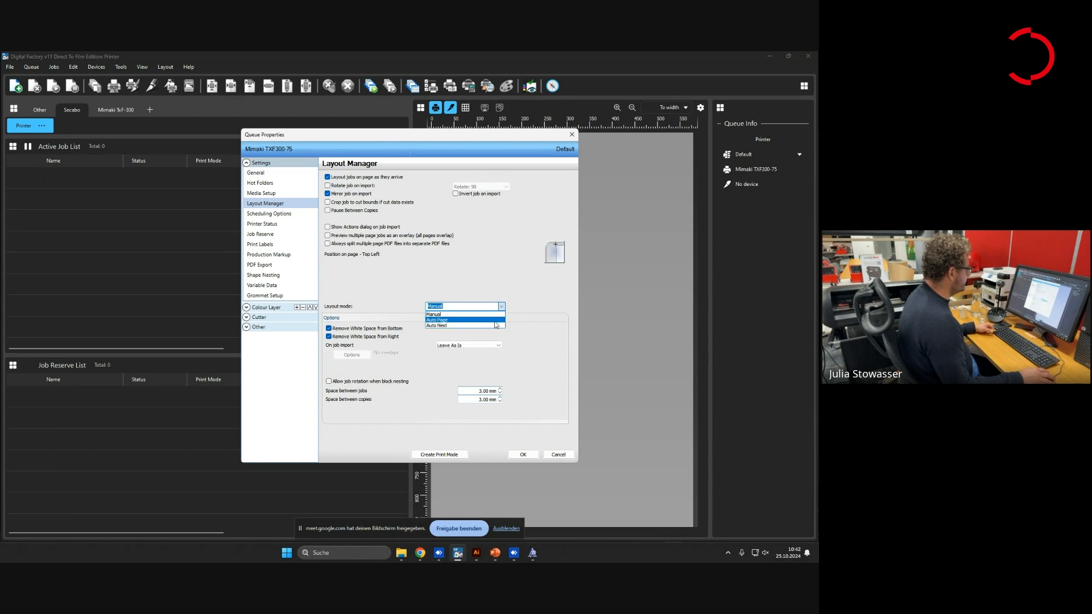
pyautogui.click(493, 326)
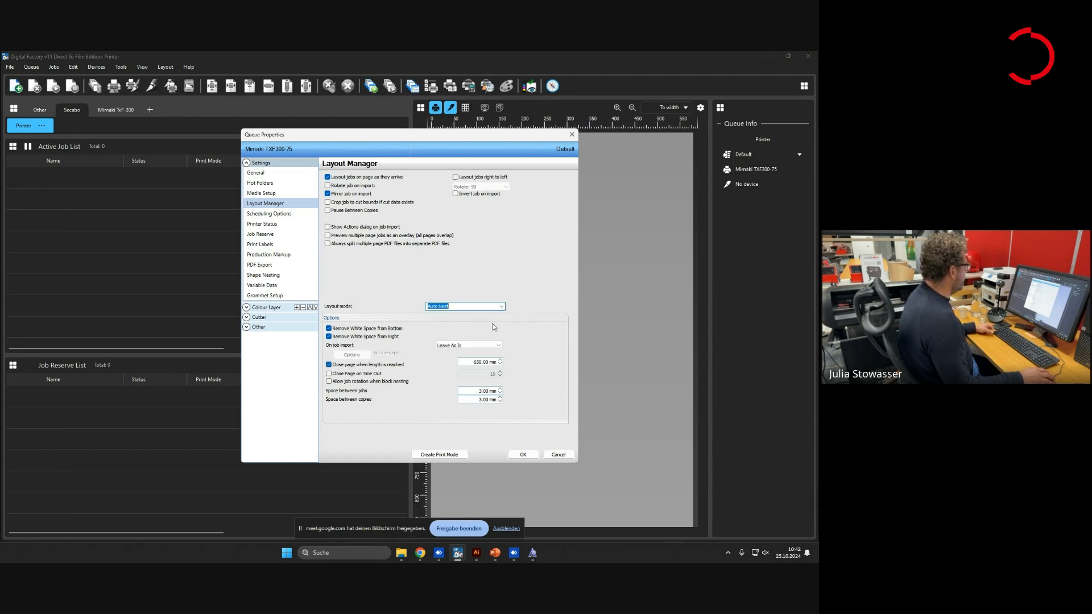
# In the print label settings, enable labels to view the Per Job option and disable them again
pyautogui.click(263, 246)
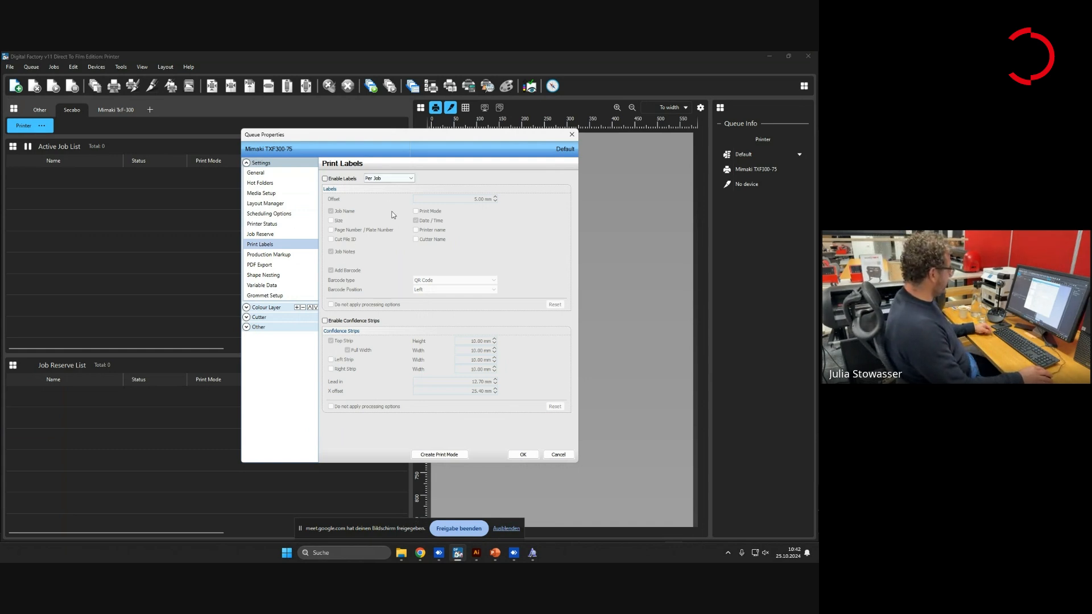
pyautogui.click(334, 179)
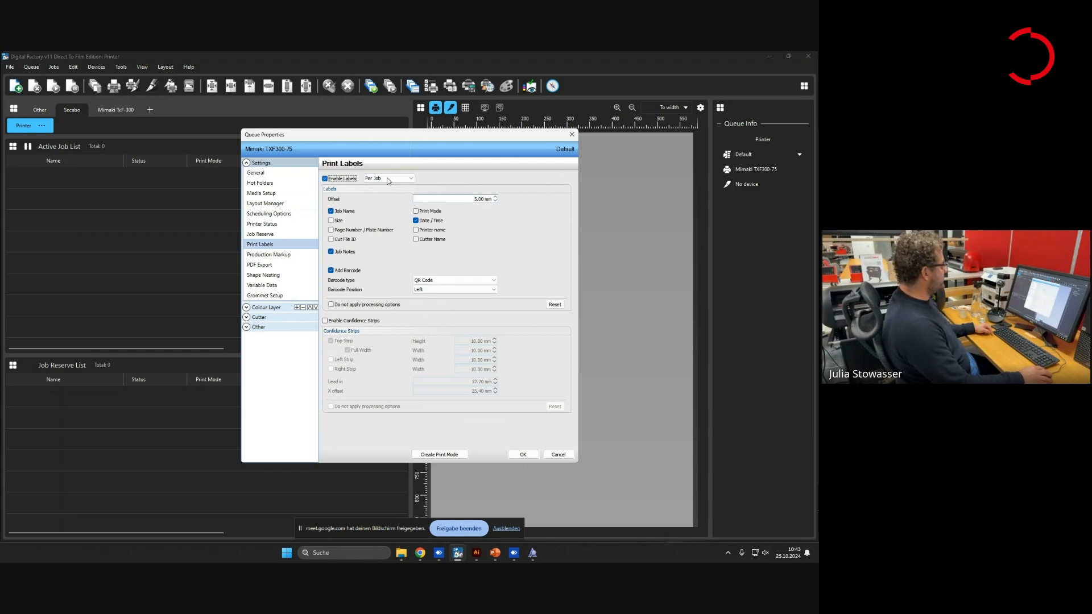
pyautogui.click(392, 179)
pyautogui.click(392, 180)
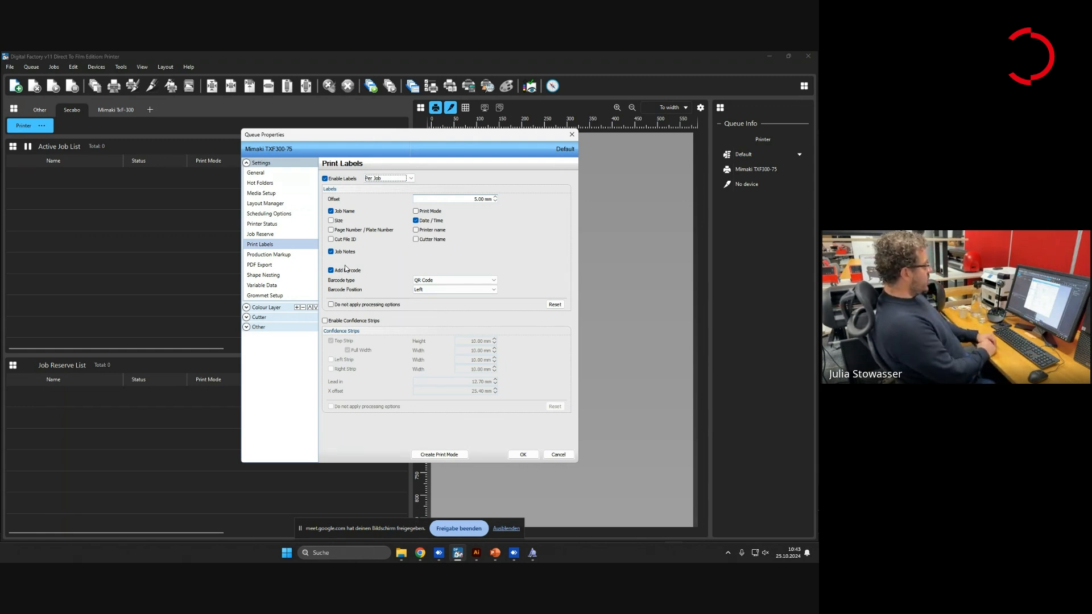
pyautogui.click(327, 179)
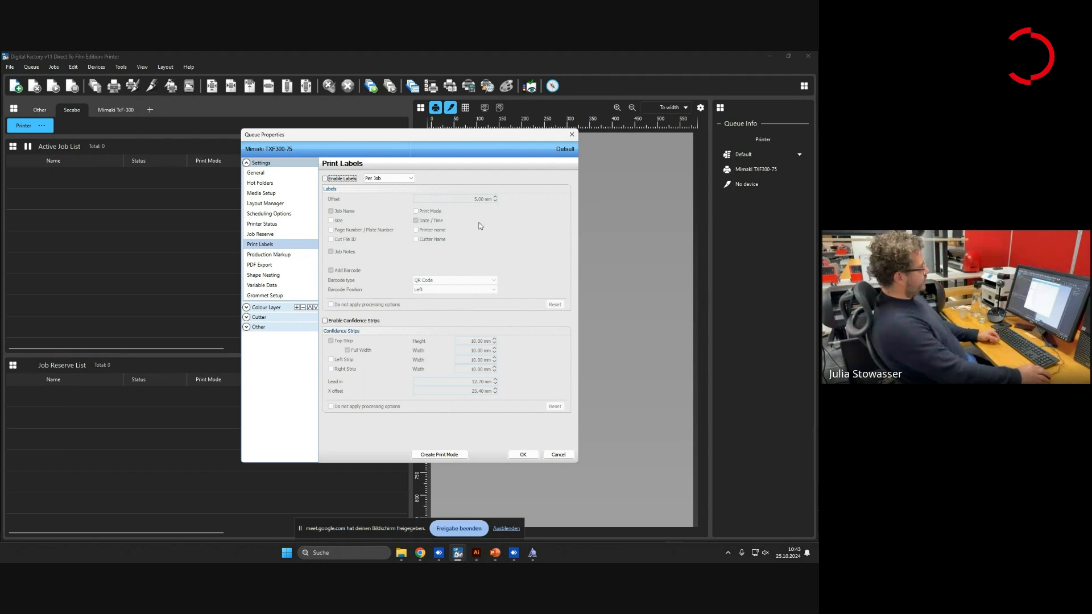
# In the queue's production markup settings, select the Secabo DTF MultiCut Pro - DTF Mode markup system
pyautogui.click(278, 259)
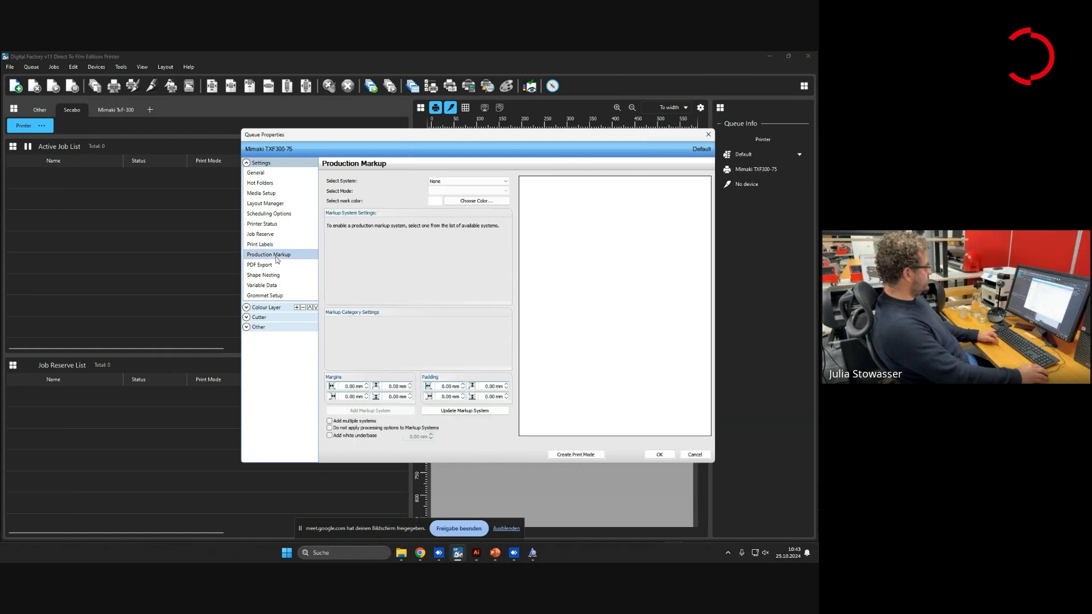
pyautogui.click(495, 183)
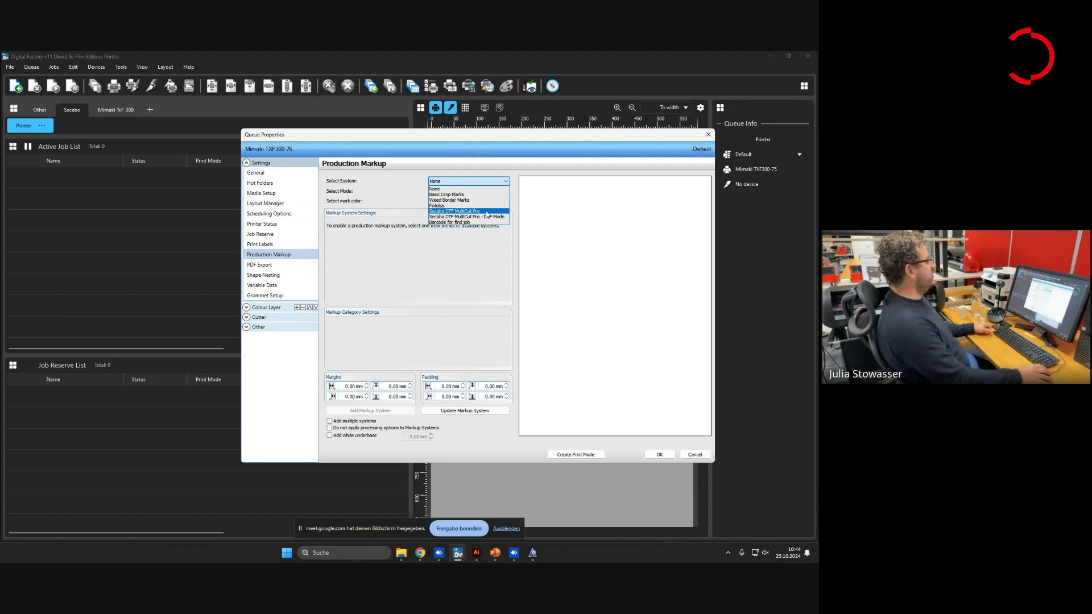
pyautogui.click(488, 217)
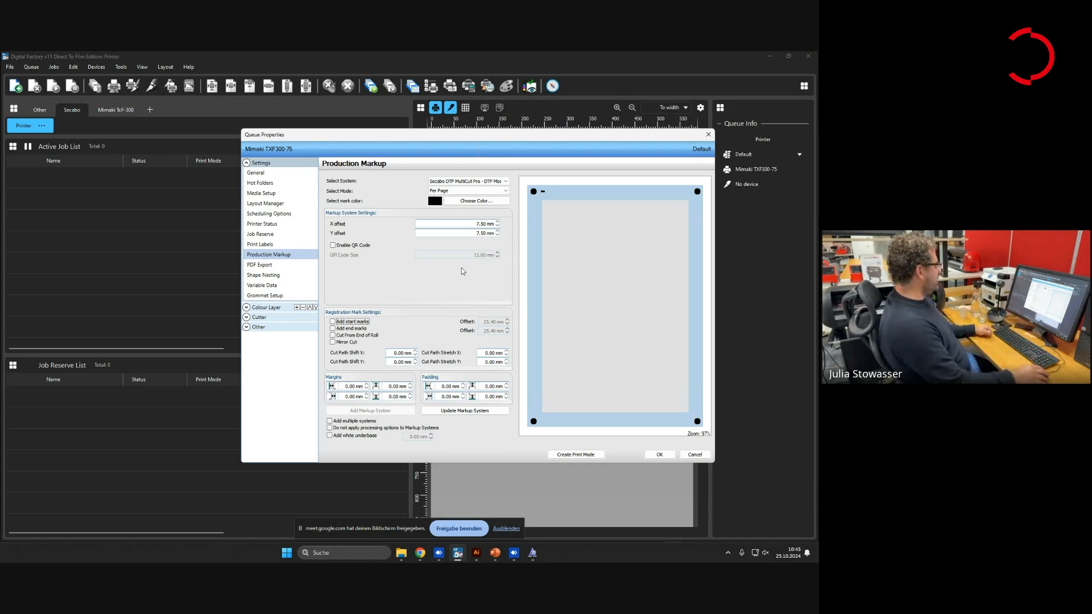
# Enable the QR code for the markup system and set its size to 15 mm
pyautogui.click(333, 245)
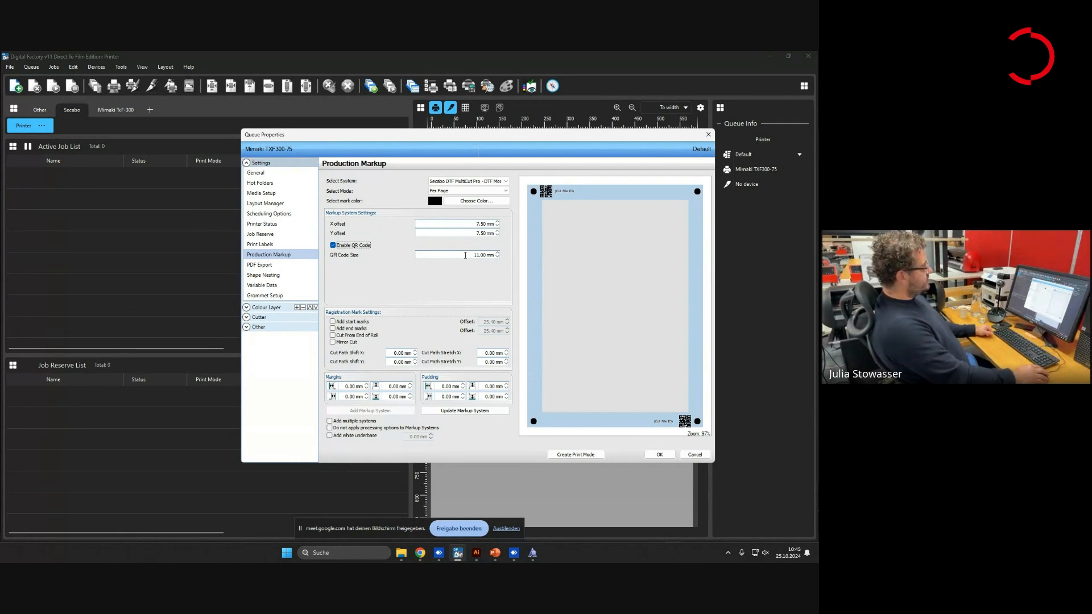
pyautogui.rightClick(465, 255)
pyautogui.click(464, 271)
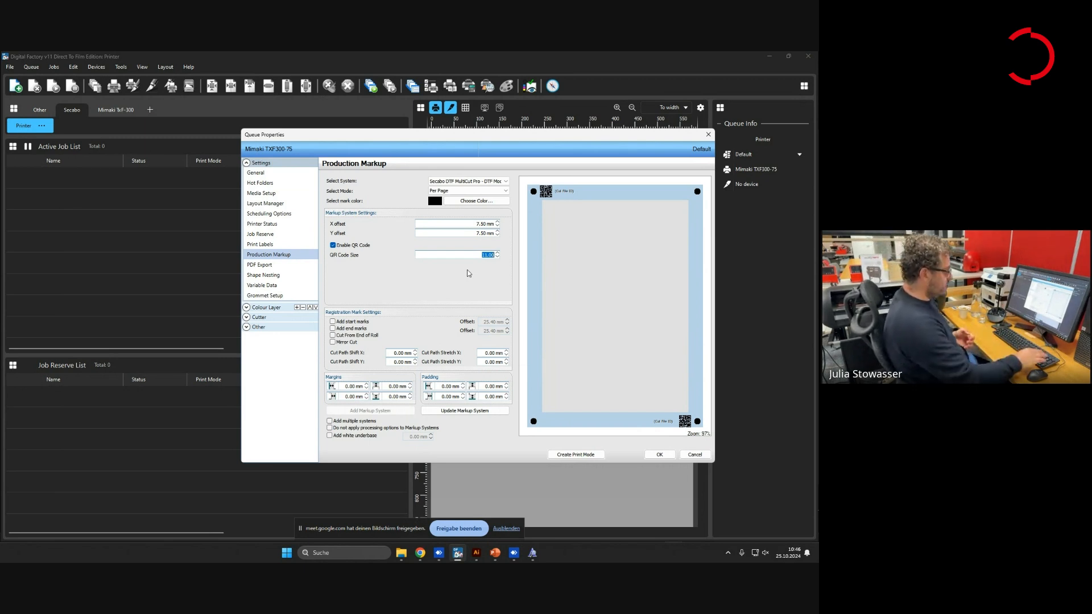
pyautogui.write('15')
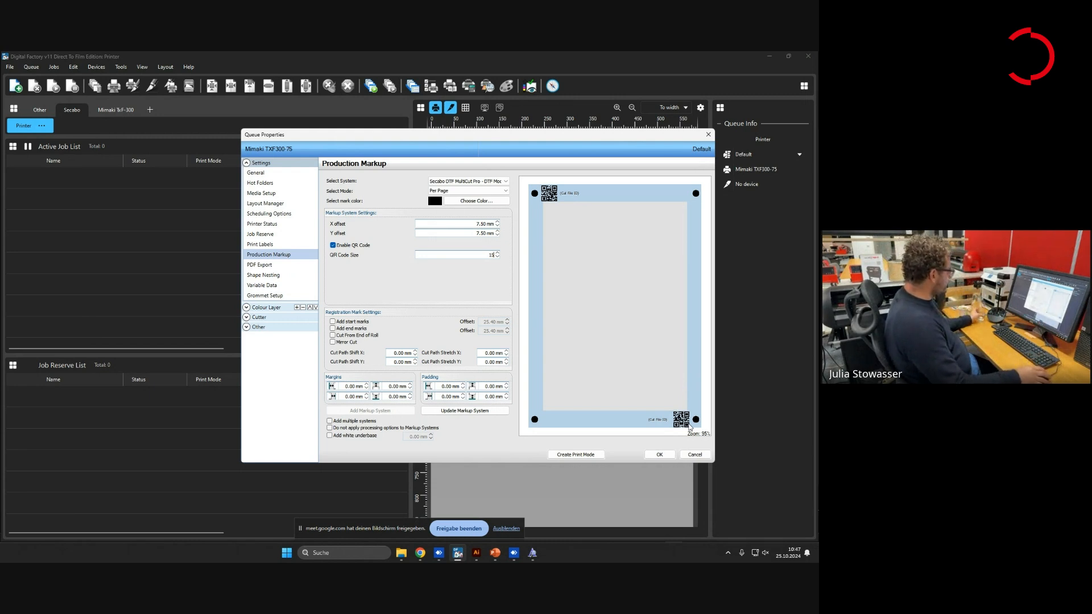
# Enable weed borders around each job with the Knife cut process, plus vertical and horizontal score lines in copies, and apply the queue properties
pyautogui.click(250, 320)
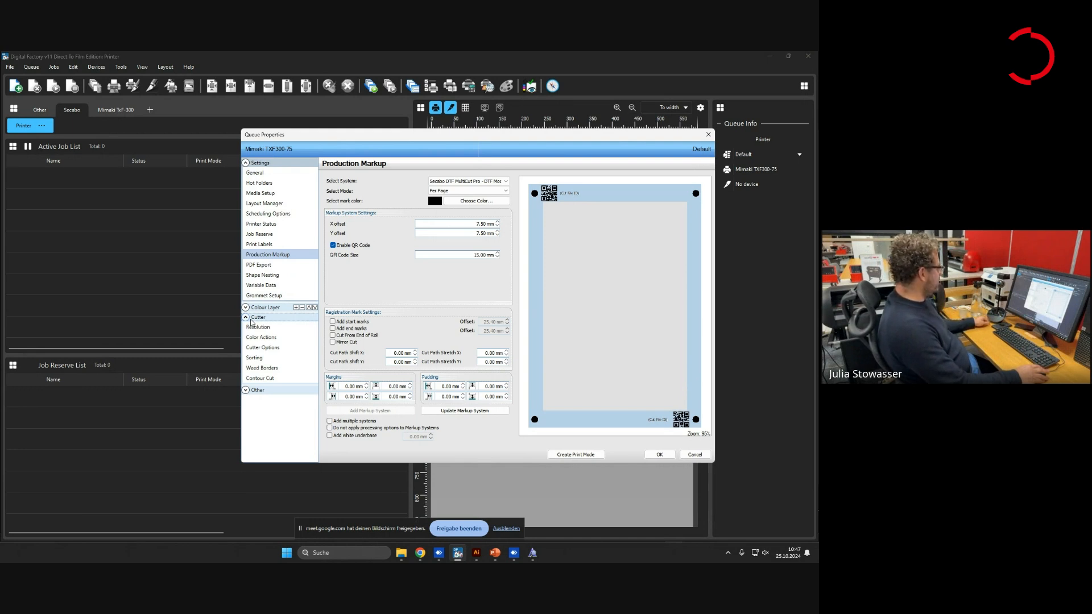
pyautogui.click(272, 370)
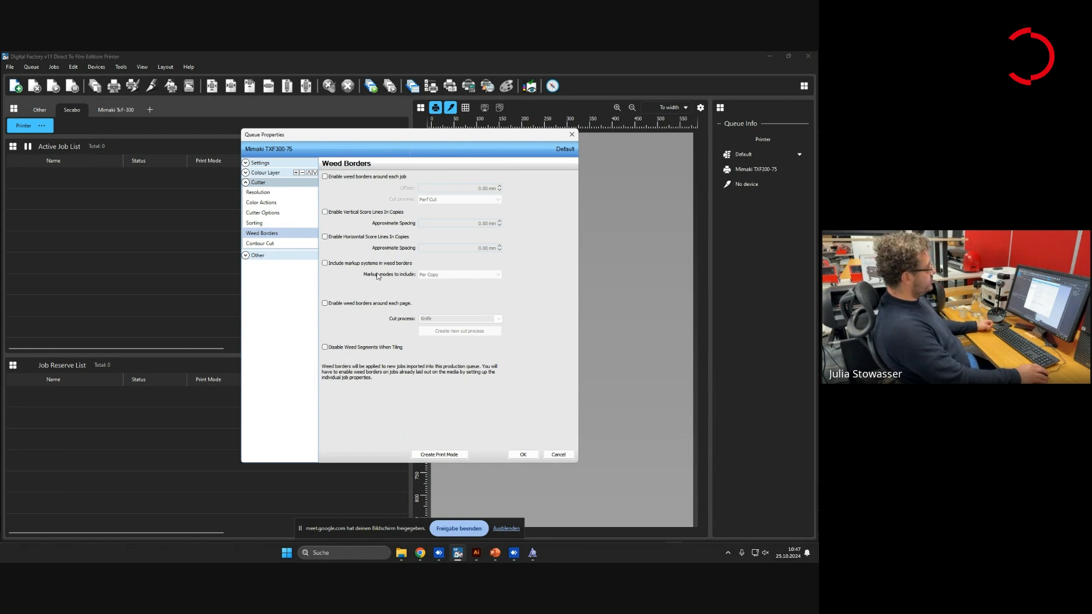
pyautogui.click(326, 237)
pyautogui.click(325, 213)
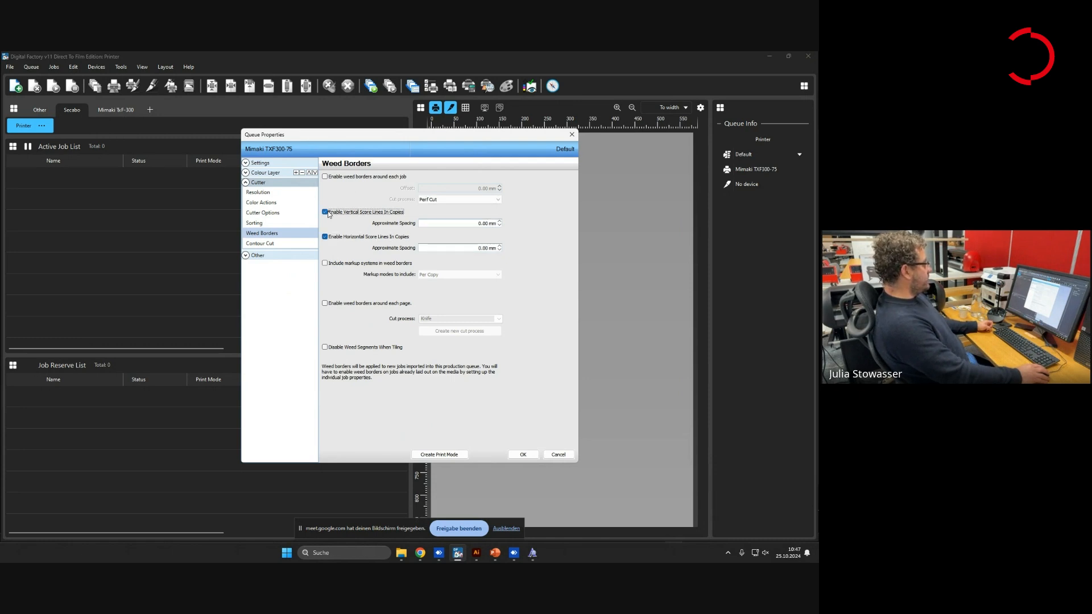
pyautogui.click(325, 177)
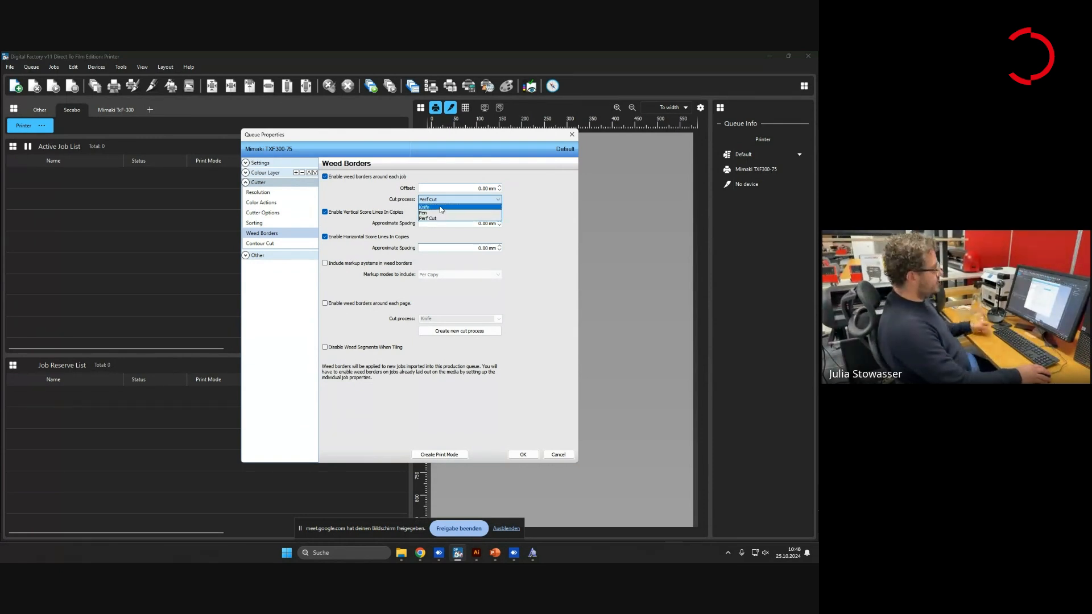
pyautogui.click(442, 208)
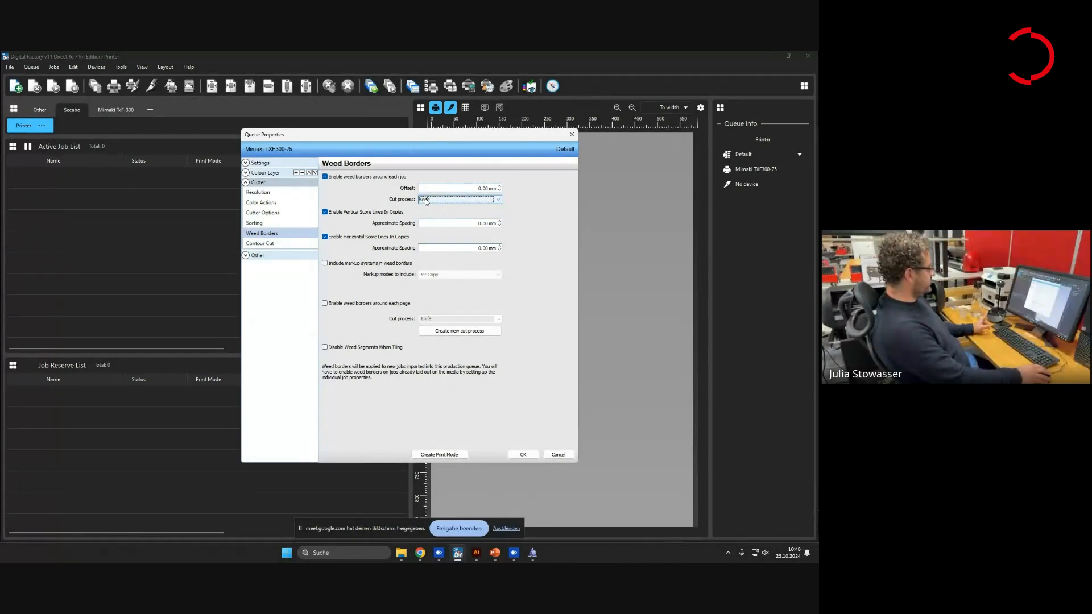
pyautogui.click(523, 455)
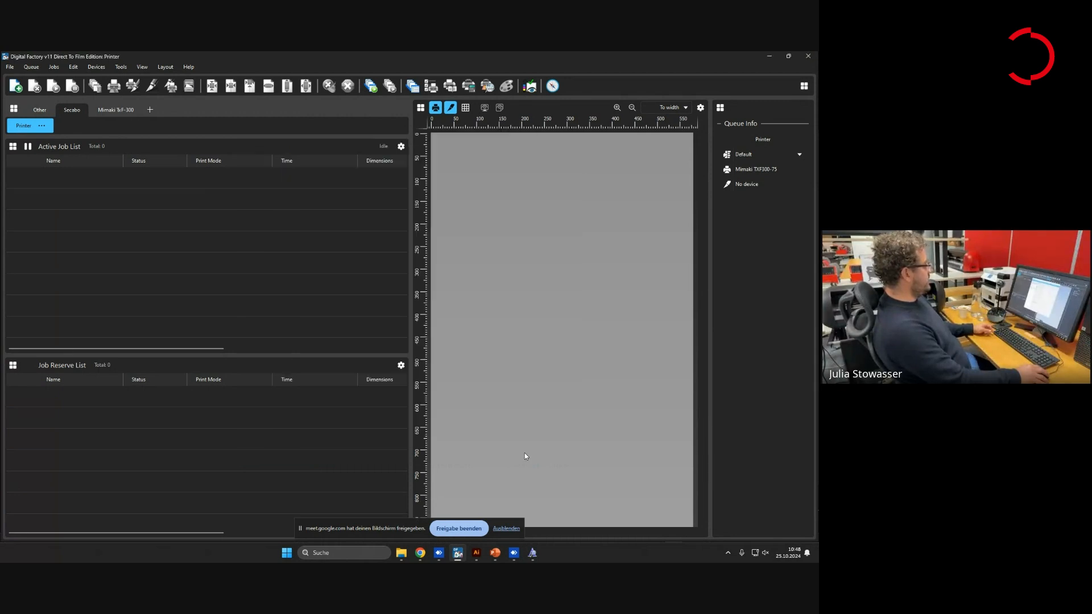
# In the cut process management for the Secabo DTF MultiCut Pro, enable overcut for the Knife process
pyautogui.click(102, 68)
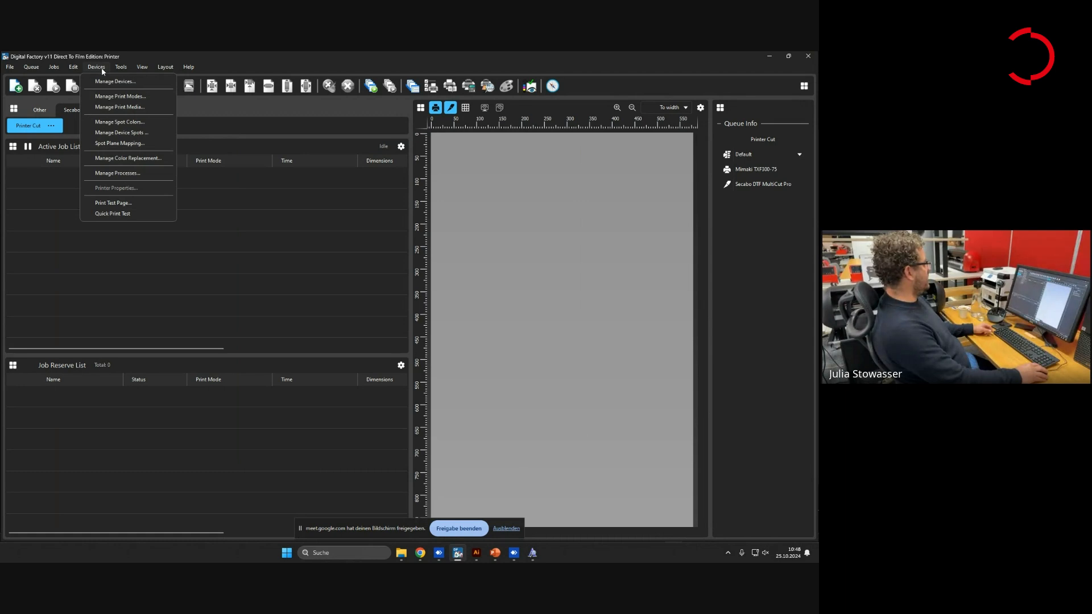
pyautogui.click(133, 174)
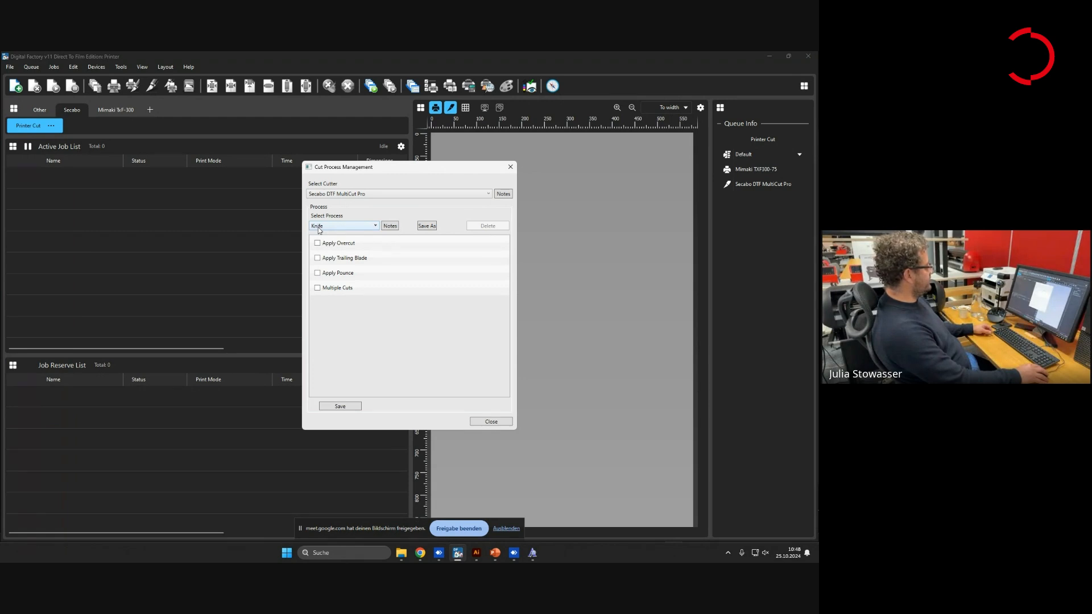
pyautogui.click(319, 245)
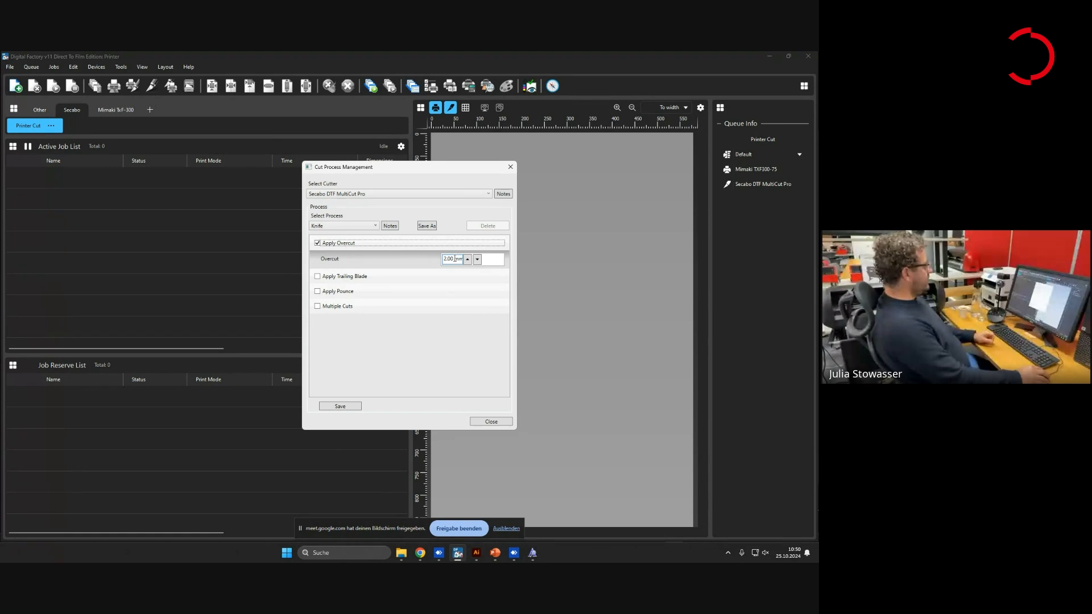
# Enable trailing blade for the Knife process with a 45° angle threshold and 0.3 mm correction, and save the updated process
pyautogui.click(342, 278)
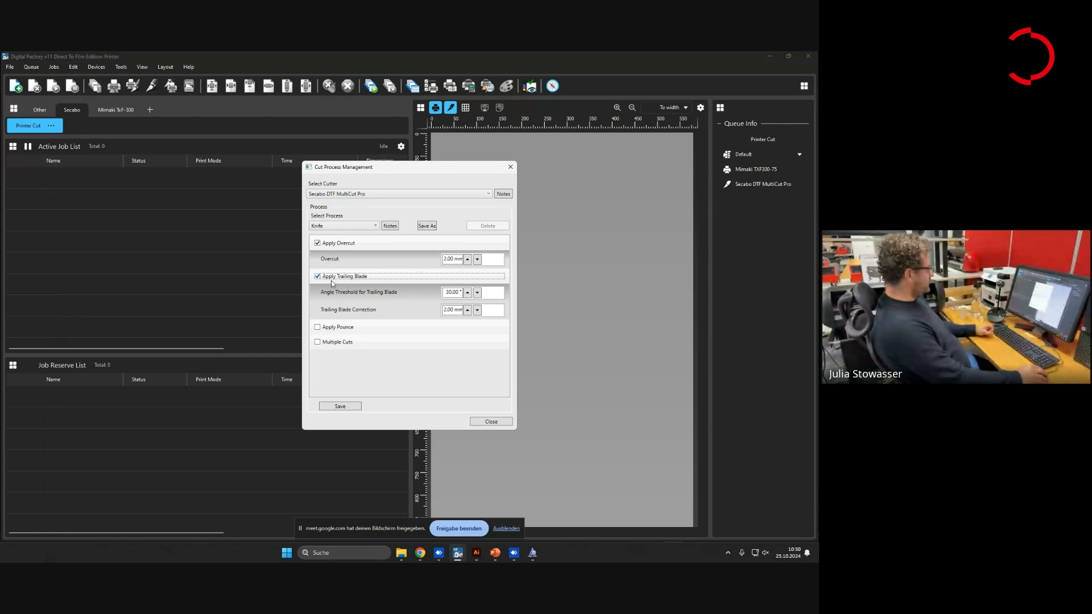
pyautogui.doubleClick(461, 293)
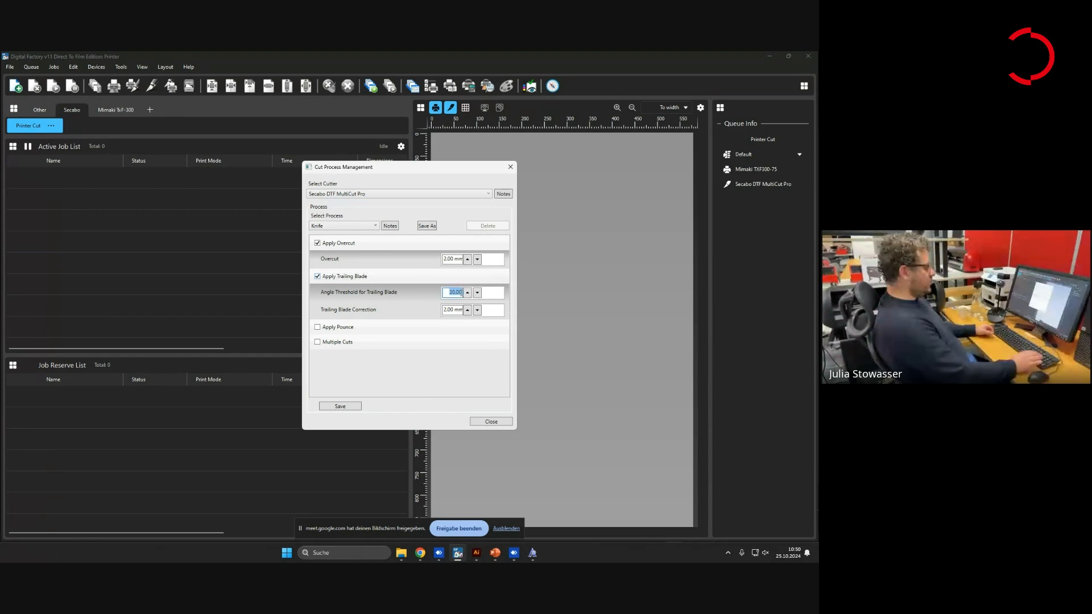
pyautogui.write('45')
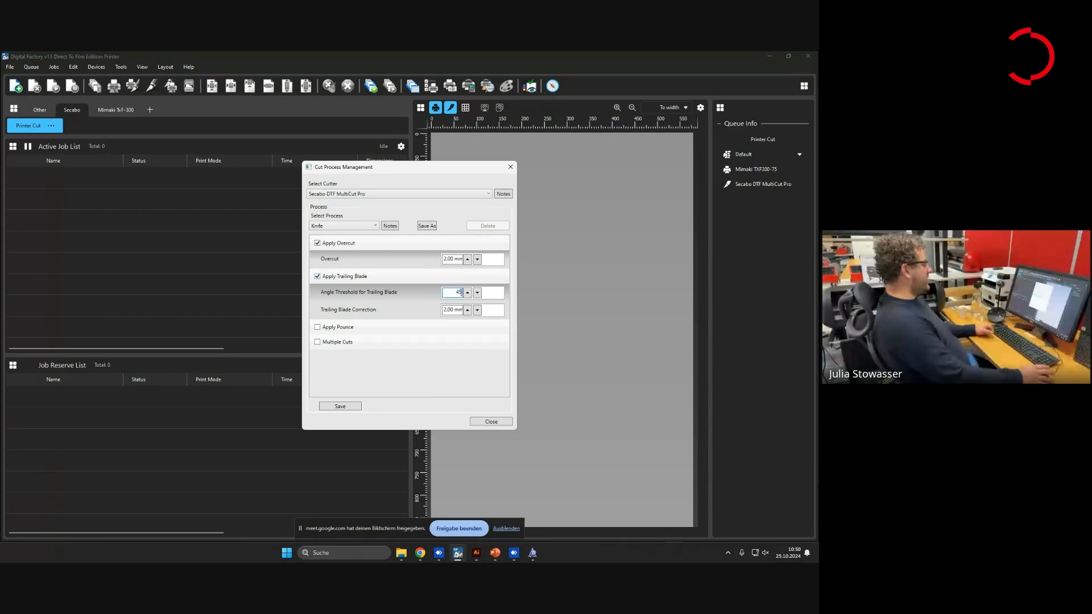
pyautogui.doubleClick(449, 310)
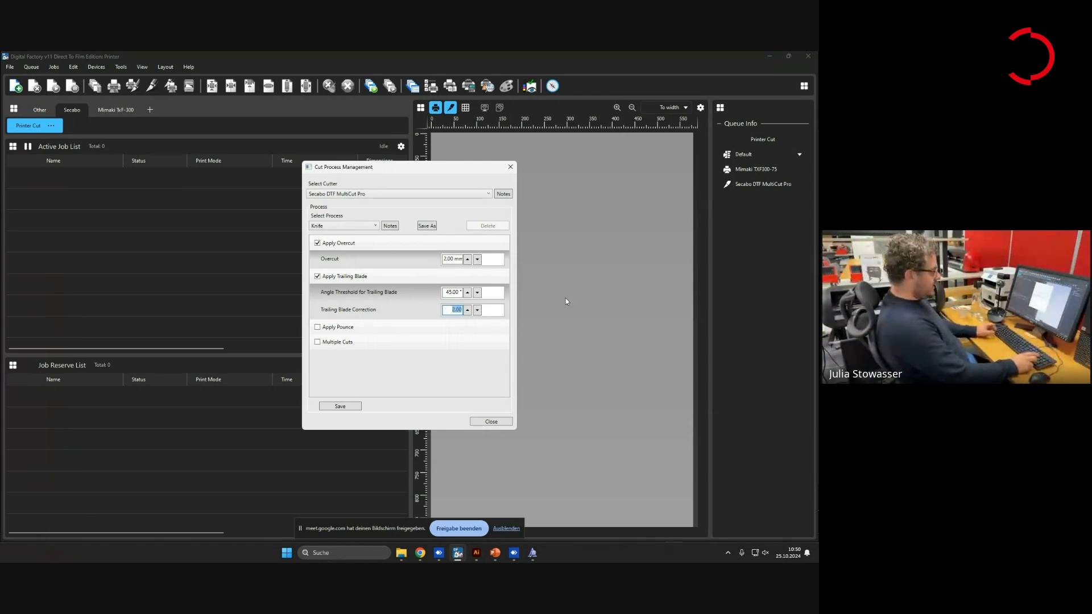
pyautogui.press('BackSpace')
pyautogui.write('.3')
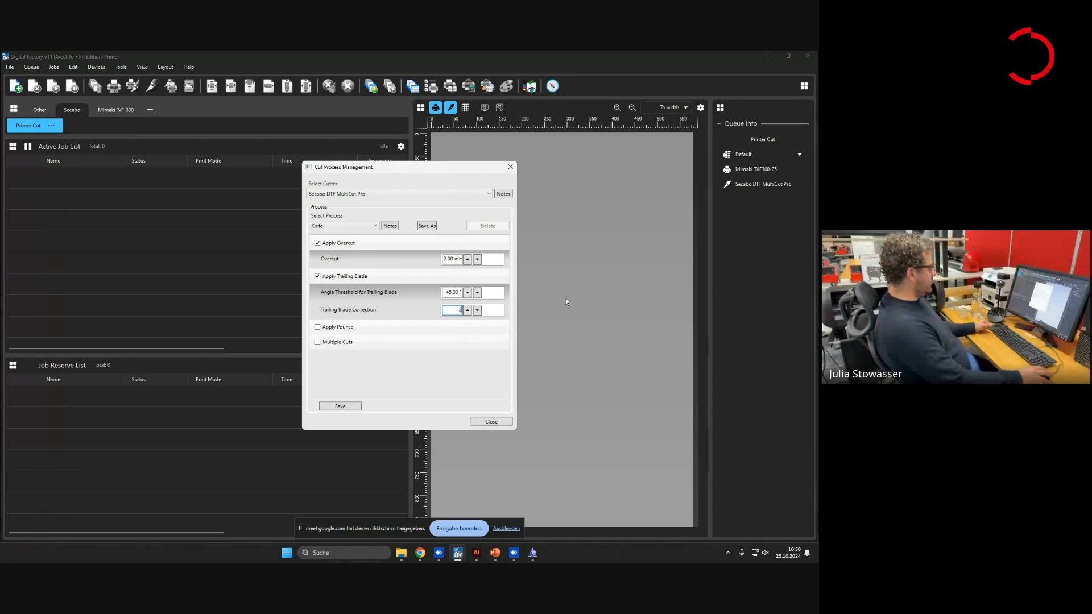
pyautogui.click(451, 292)
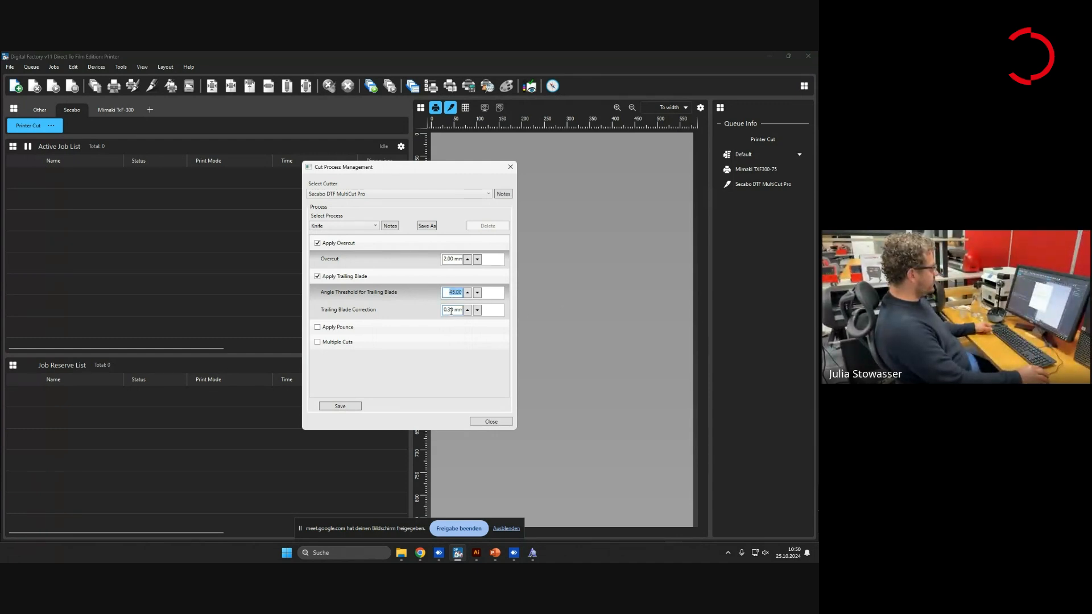
pyautogui.click(491, 422)
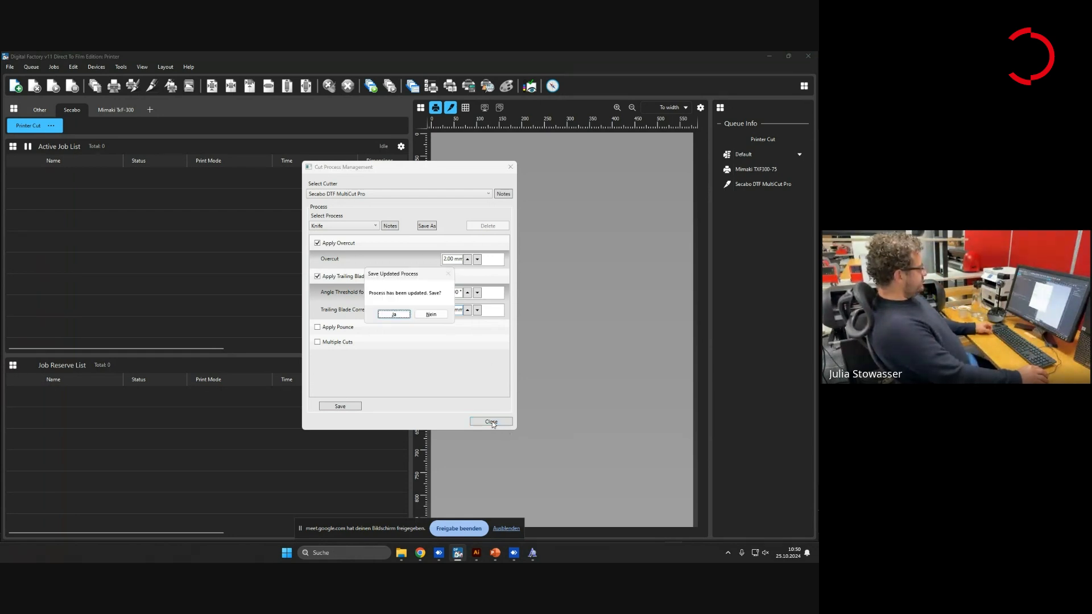
pyautogui.click(390, 315)
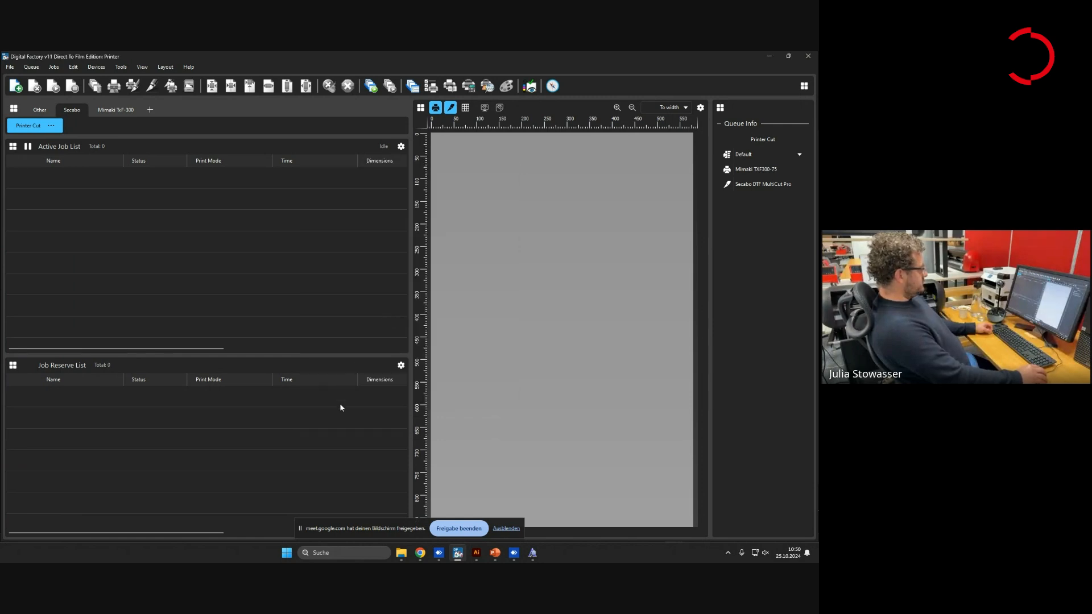
# Reopen the cut process management to check the saved overcut and trailing blade settings of the Knife process
pyautogui.click(120, 67)
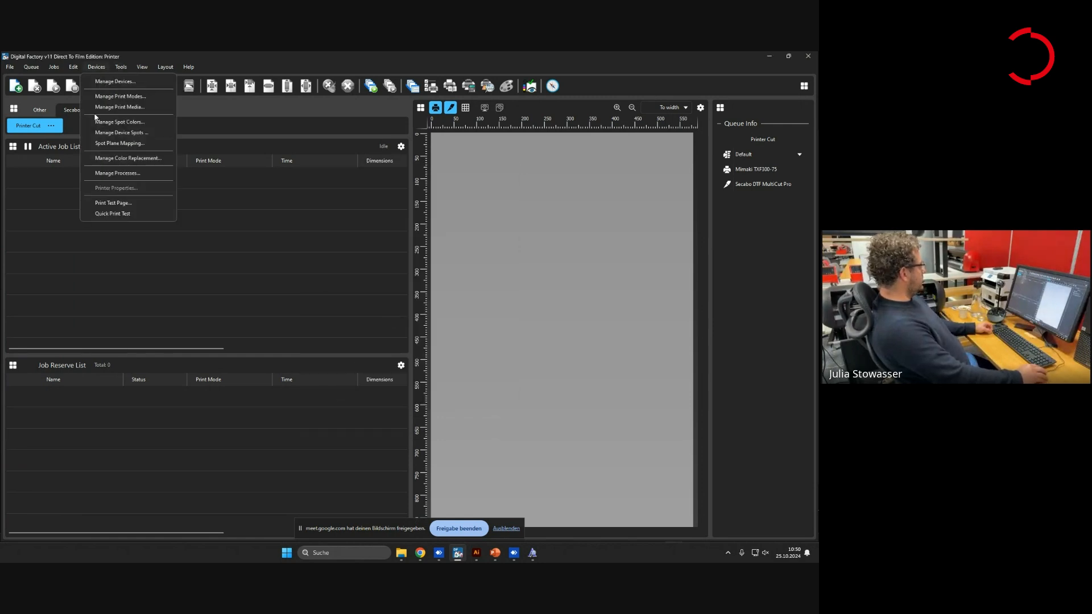
pyautogui.click(127, 177)
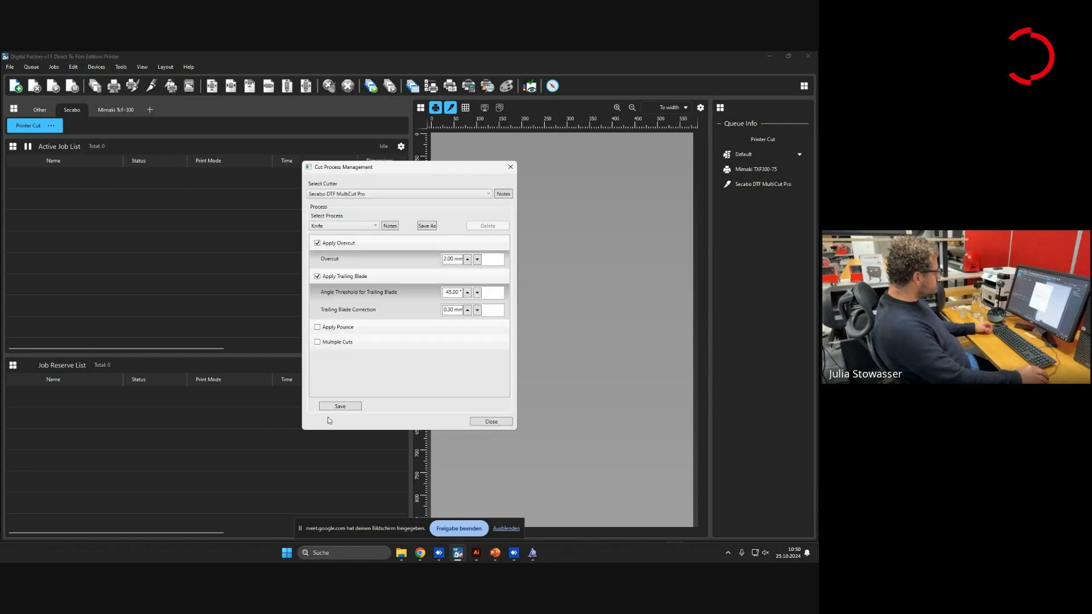
pyautogui.click(489, 421)
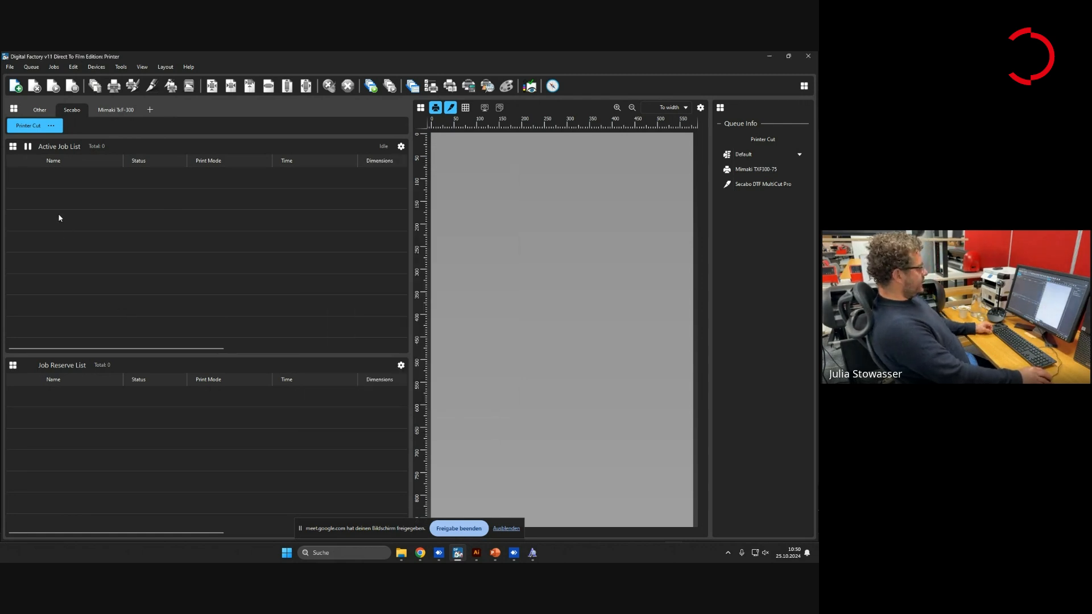
# Review the weed border settings in the Printer Cut queue's cutter properties
pyautogui.click(50, 125)
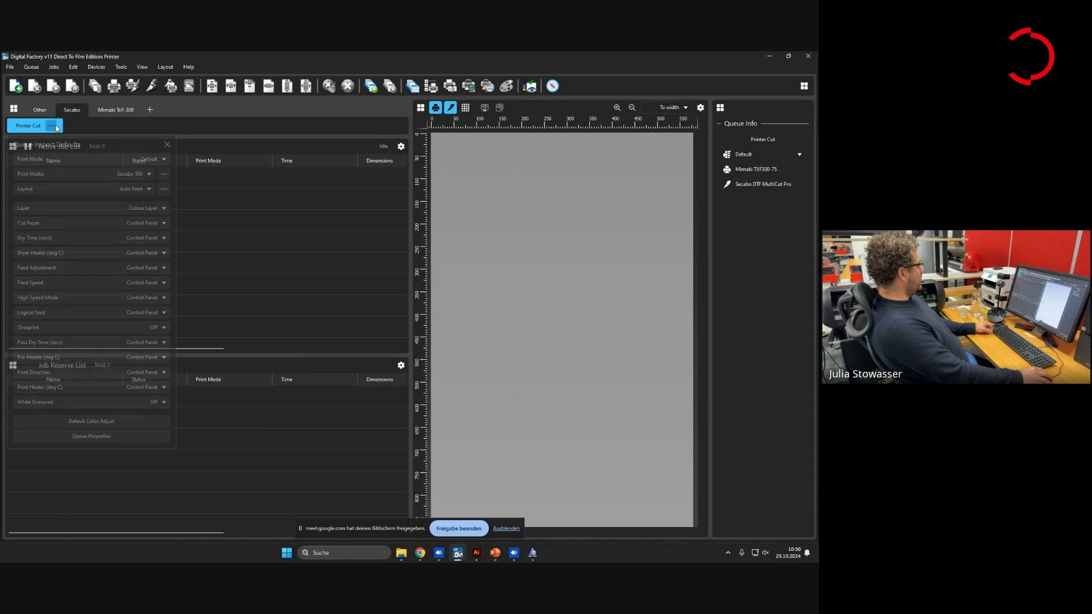
pyautogui.click(78, 436)
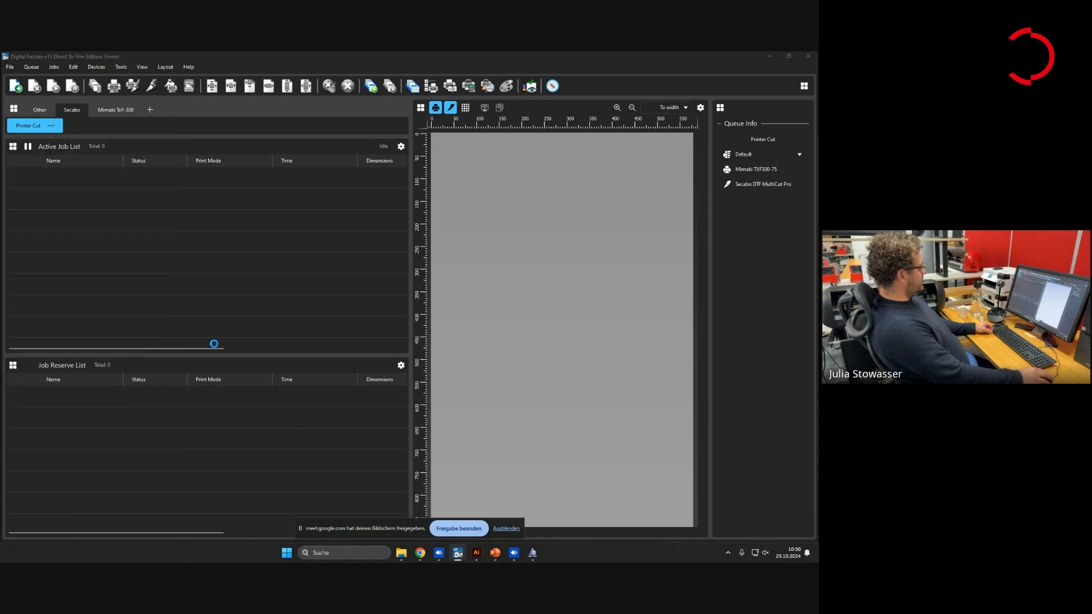
pyautogui.click(263, 319)
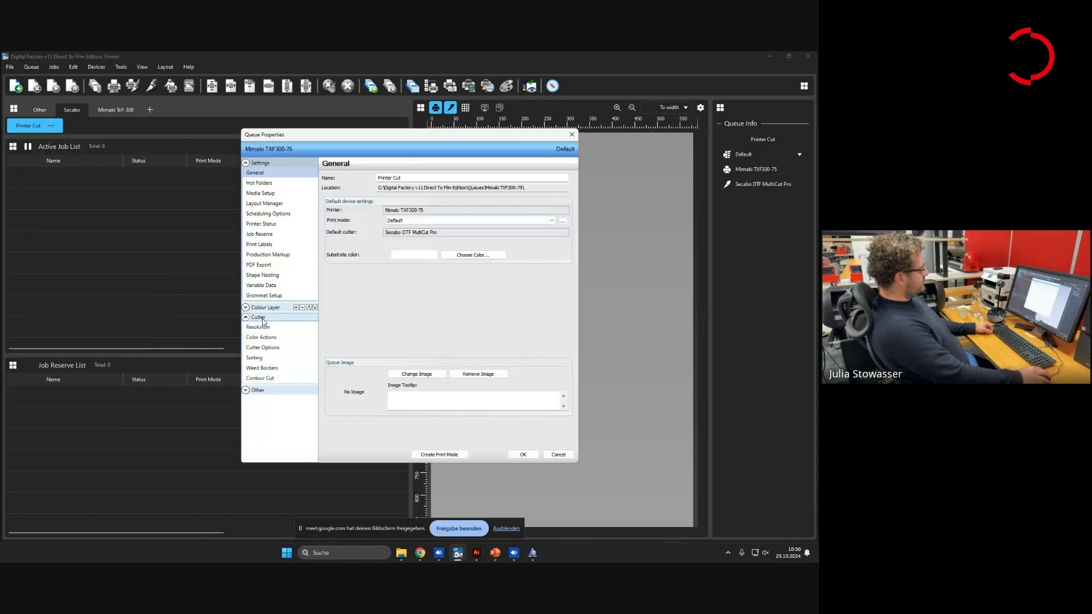
pyautogui.click(272, 369)
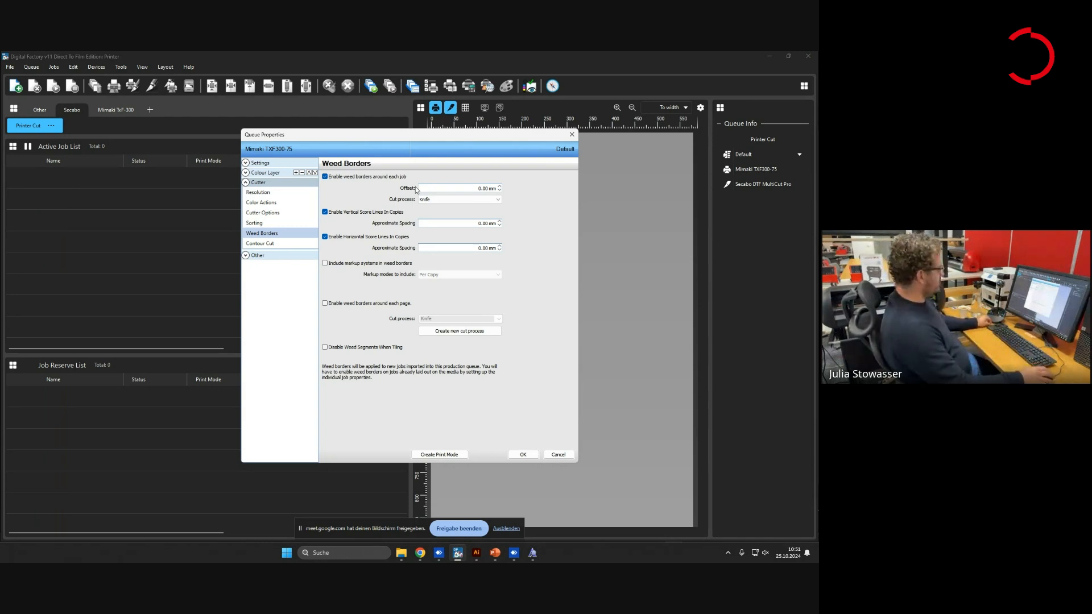
pyautogui.click(523, 455)
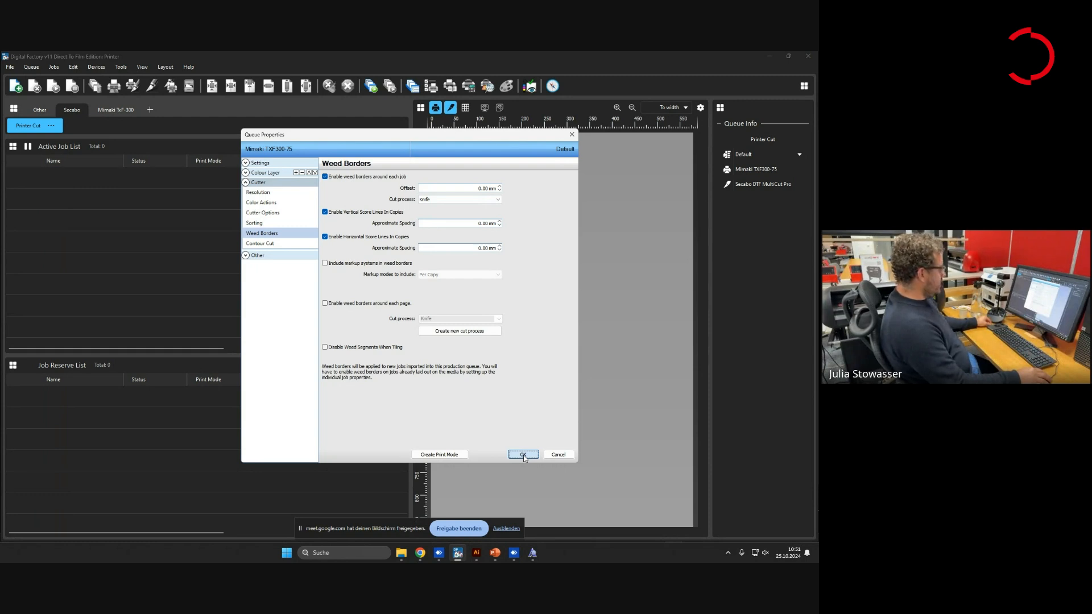
# Import Vogel.ai from the DTF Workflow Webinar folder into the Printer Cut queue's active job list
pyautogui.moveTo(403, 557)
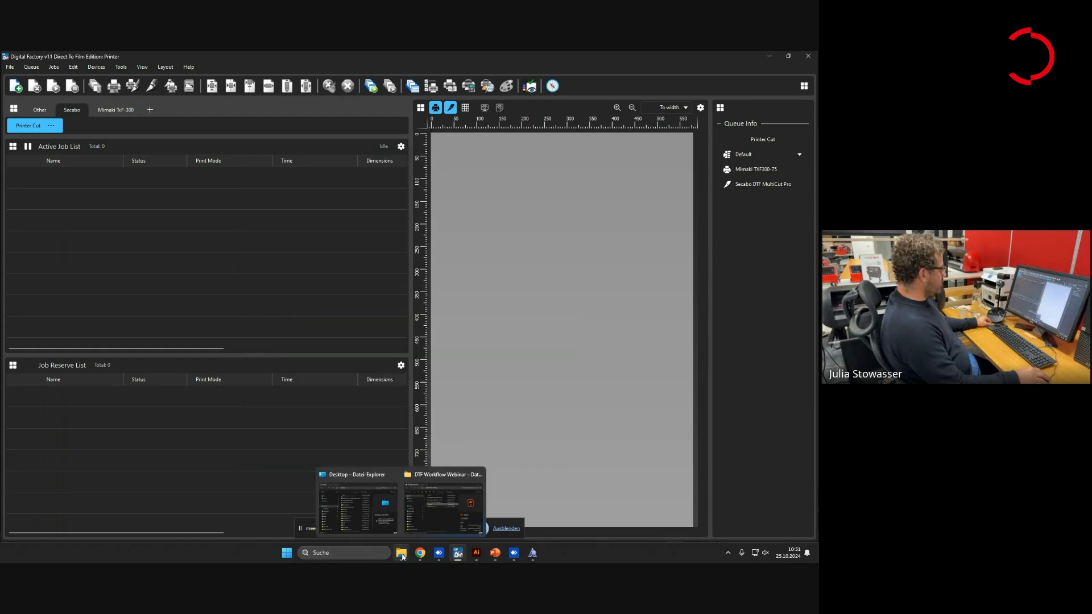
pyautogui.click(423, 510)
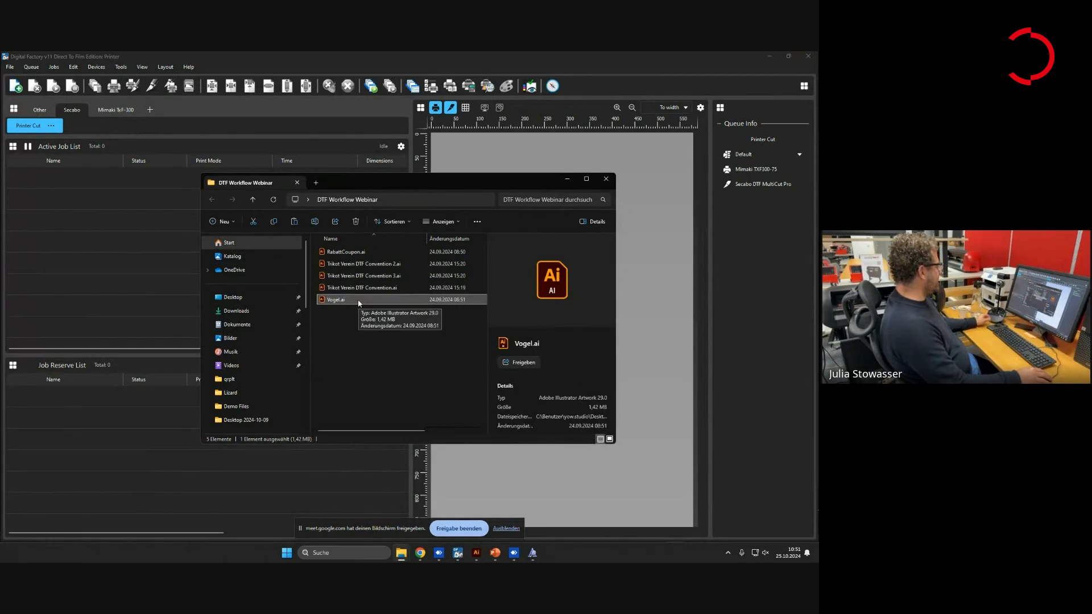
pyautogui.moveTo(83, 181); pyautogui.dragTo(81, 175)
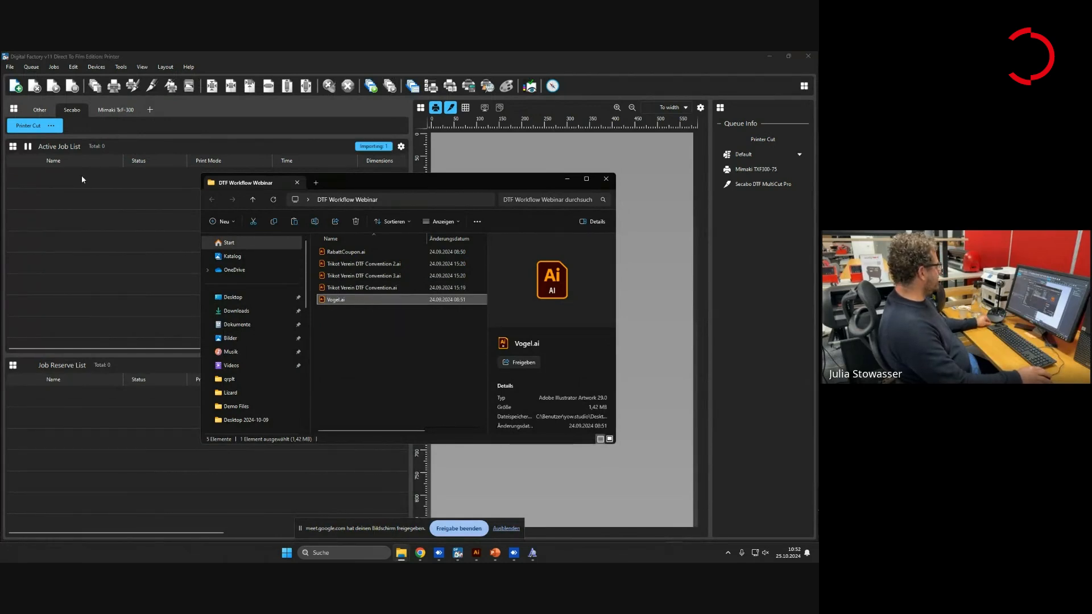
pyautogui.click(567, 179)
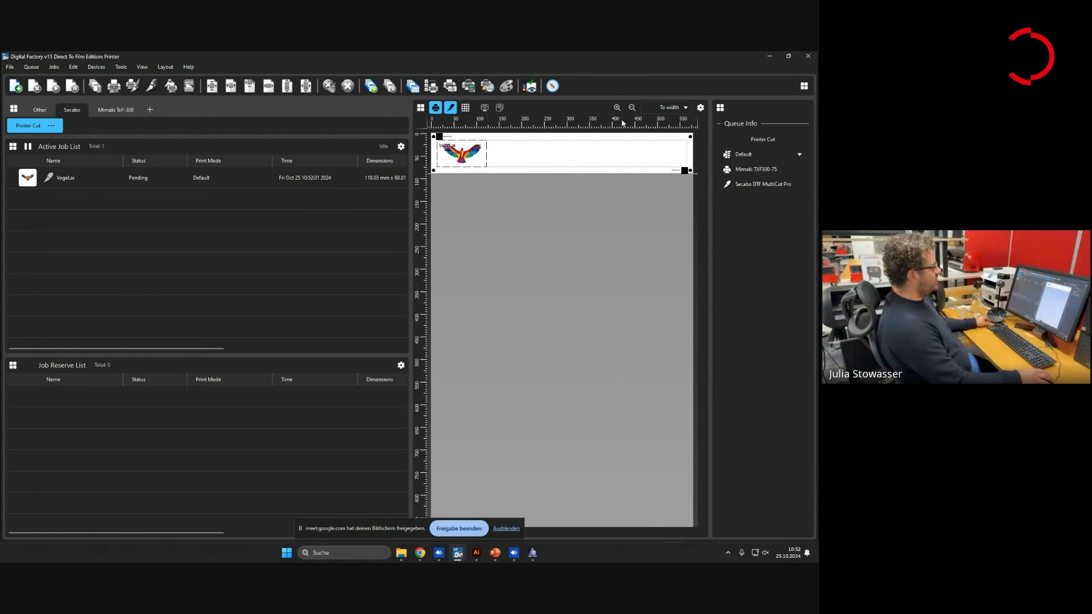
# Examine the Vogel.ai layout with its QR markup at 50% and 100% magnification, and return the preview to fit
pyautogui.click(671, 107)
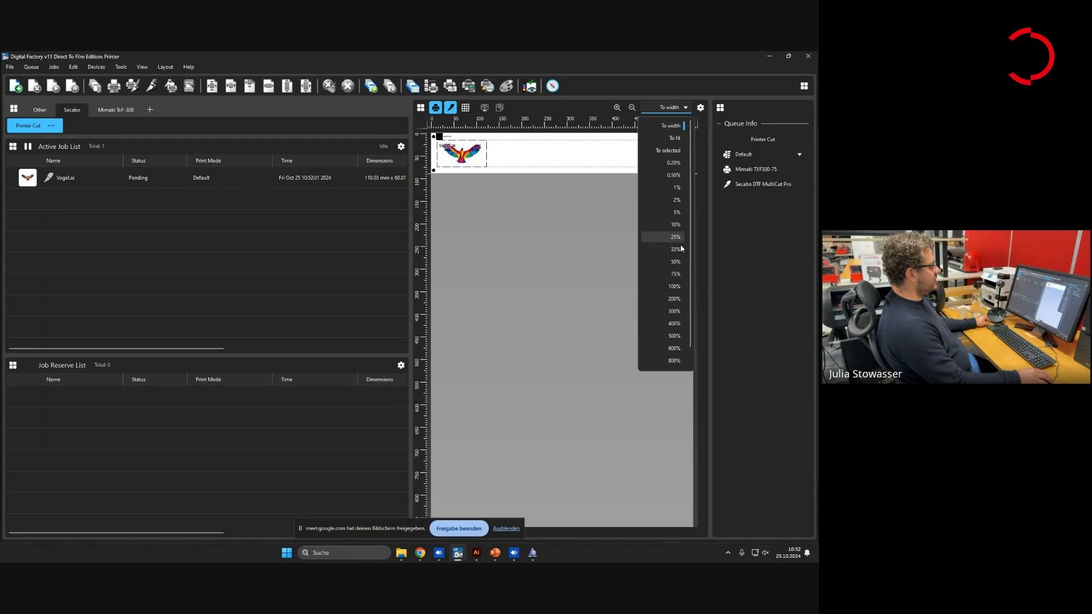
pyautogui.click(672, 262)
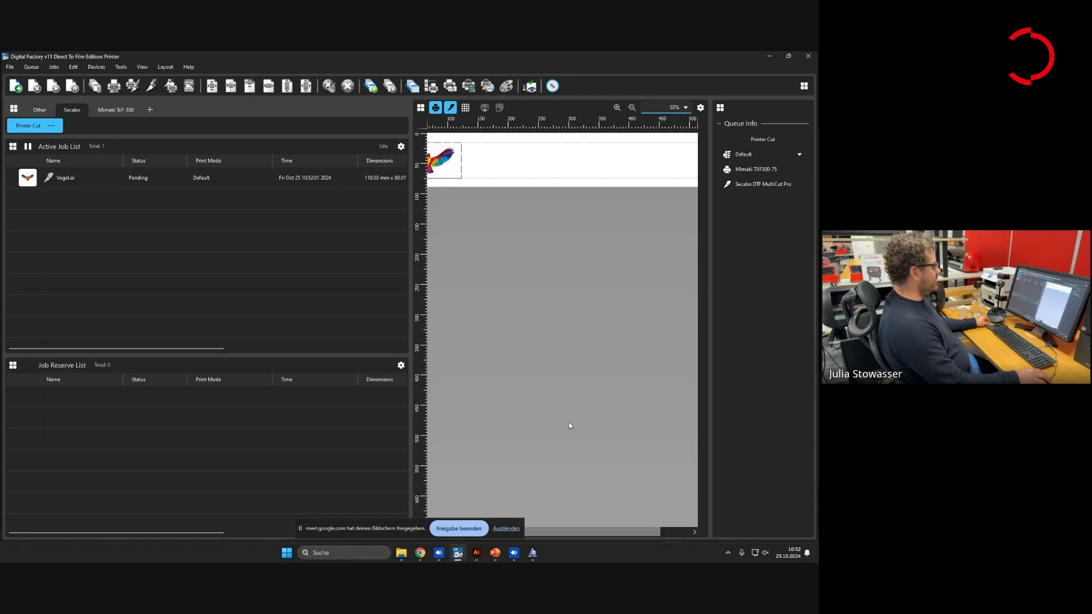
pyautogui.moveTo(609, 531); pyautogui.dragTo(590, 532)
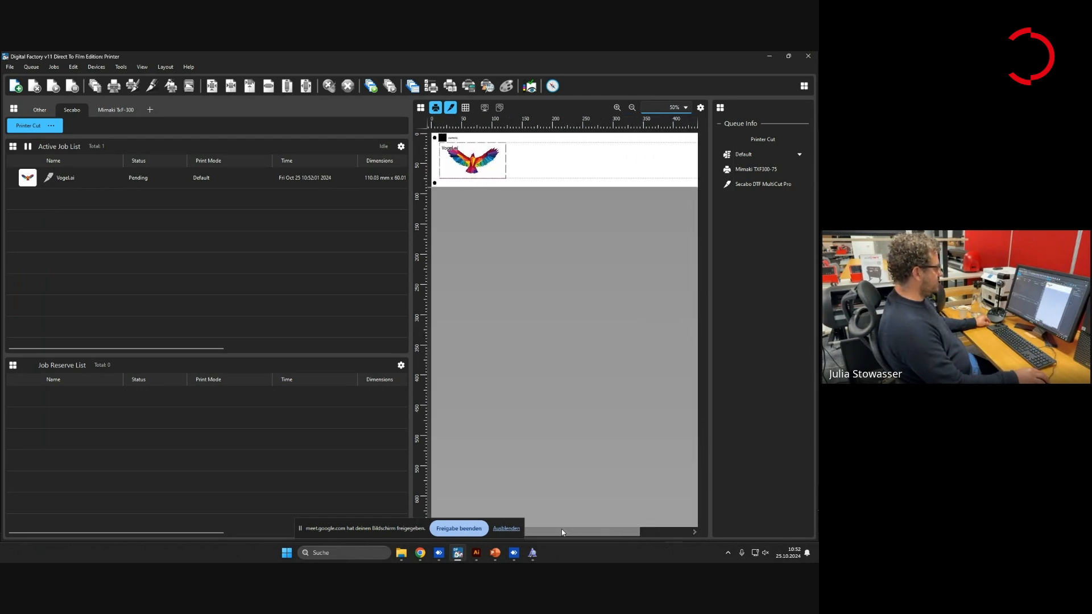
pyautogui.click(691, 109)
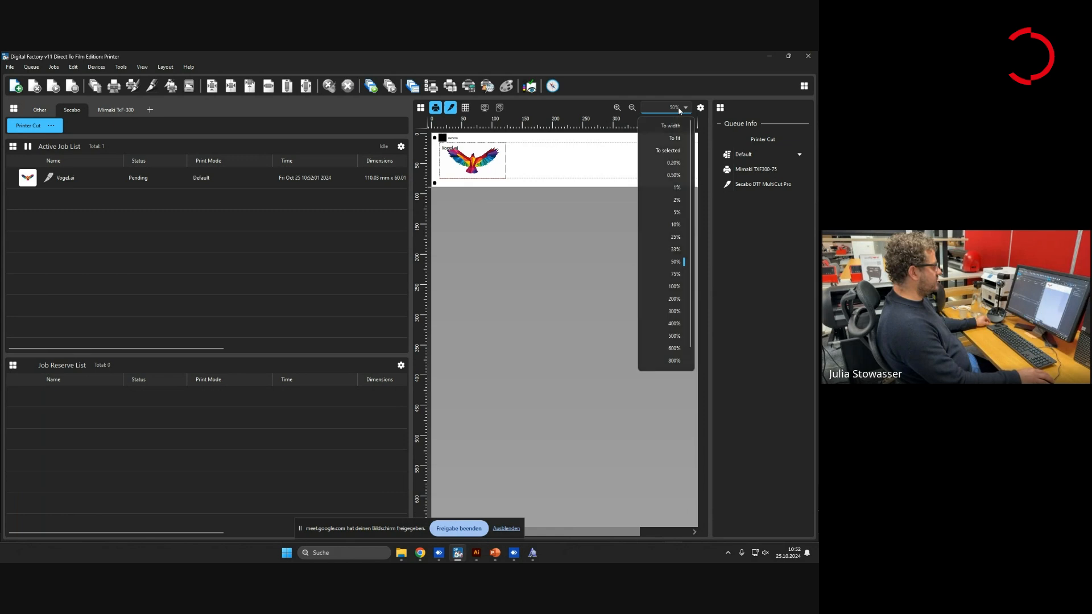
pyautogui.click(672, 288)
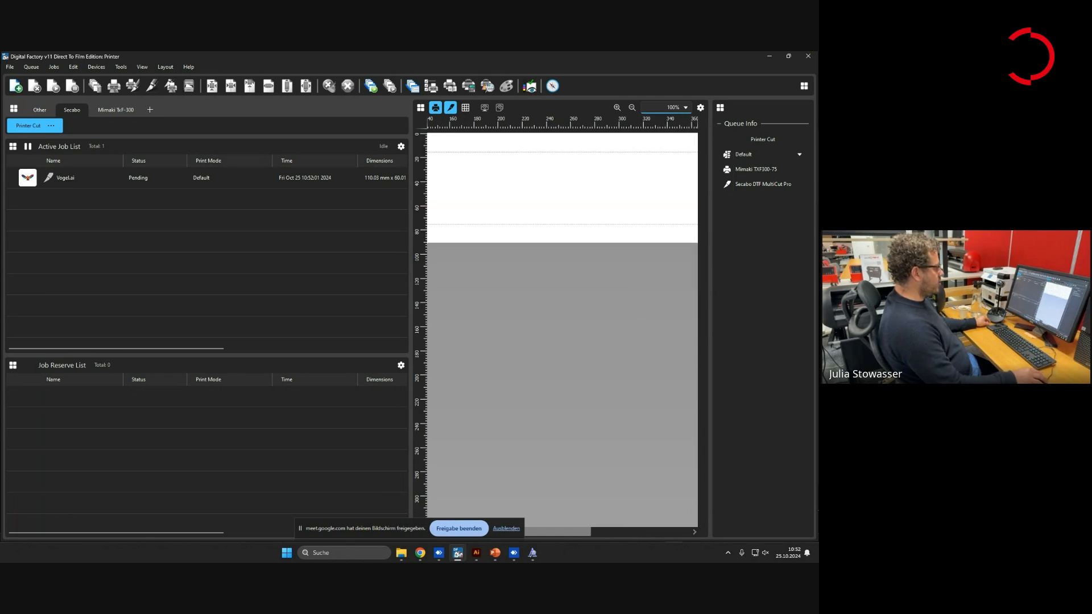
pyautogui.moveTo(583, 529); pyautogui.dragTo(513, 539)
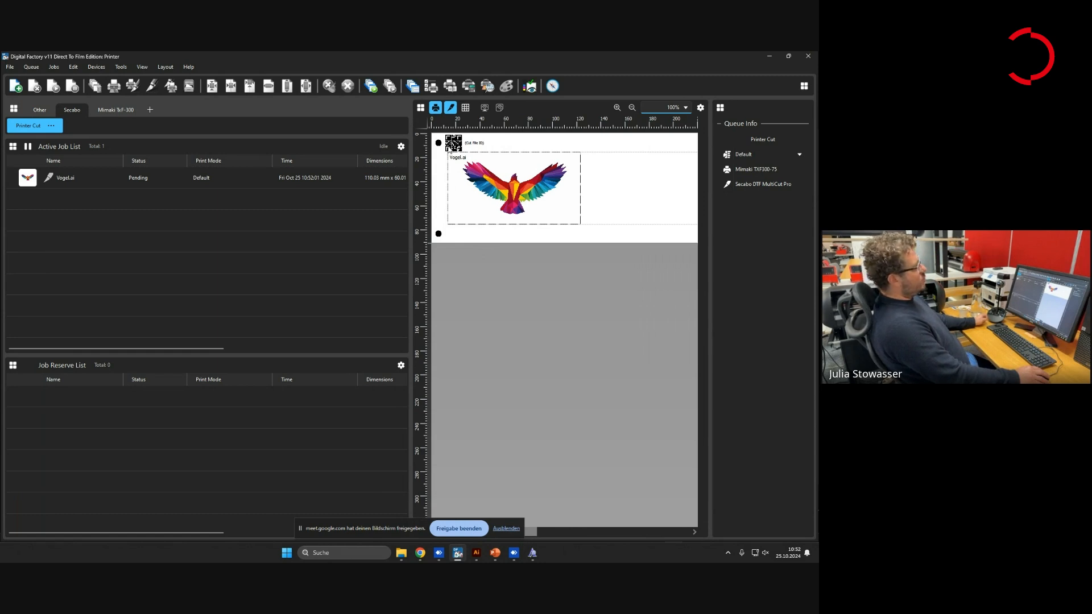
pyautogui.click(663, 108)
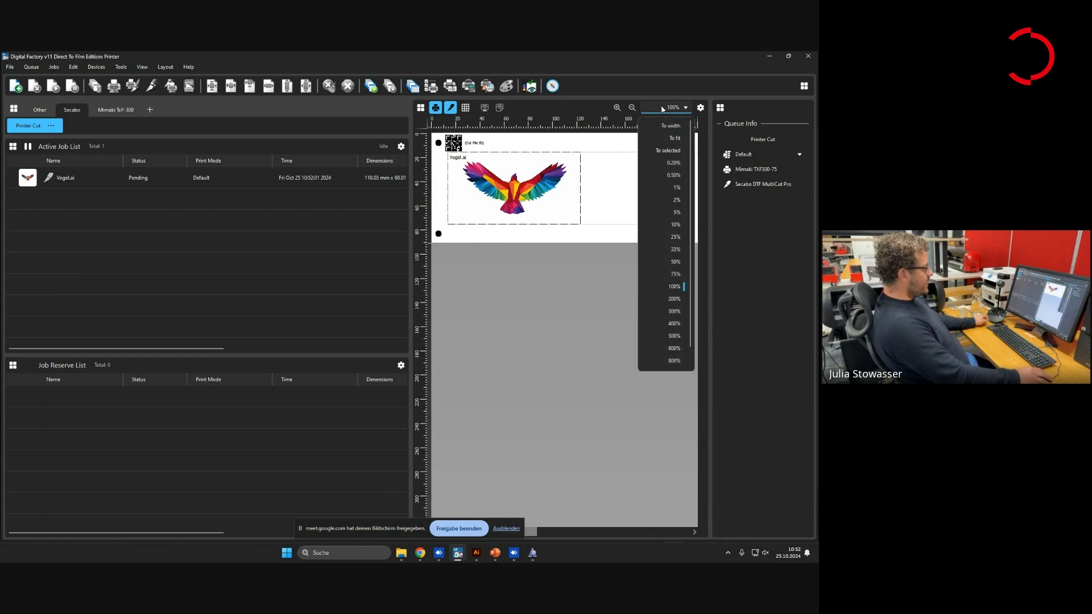
pyautogui.click(674, 138)
# Rotate the Vogel.ai job by 90°
pyautogui.click(467, 161)
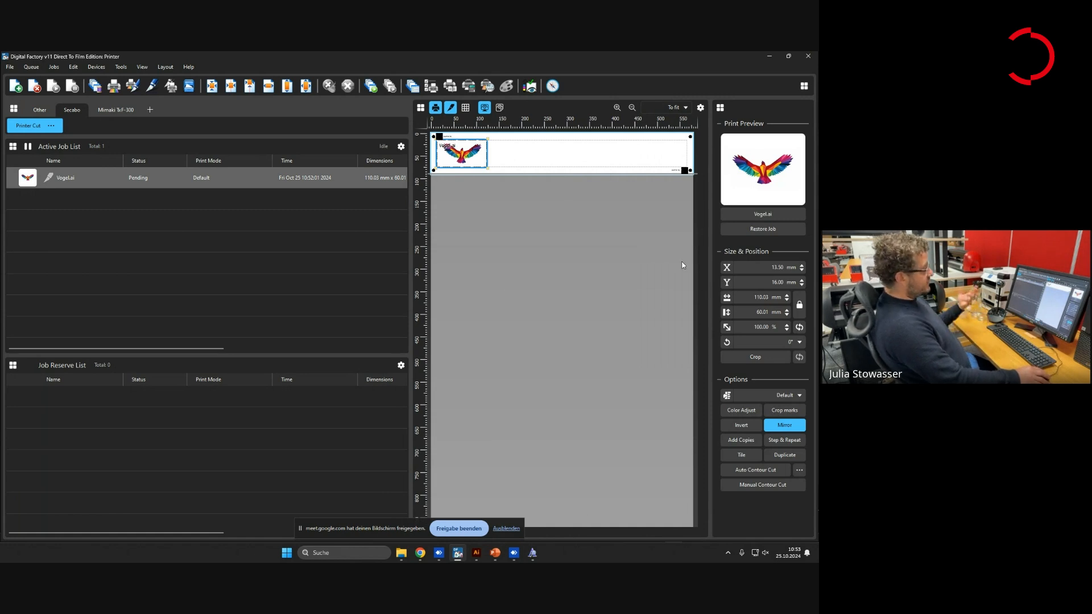
pyautogui.click(773, 342)
pyautogui.click(781, 375)
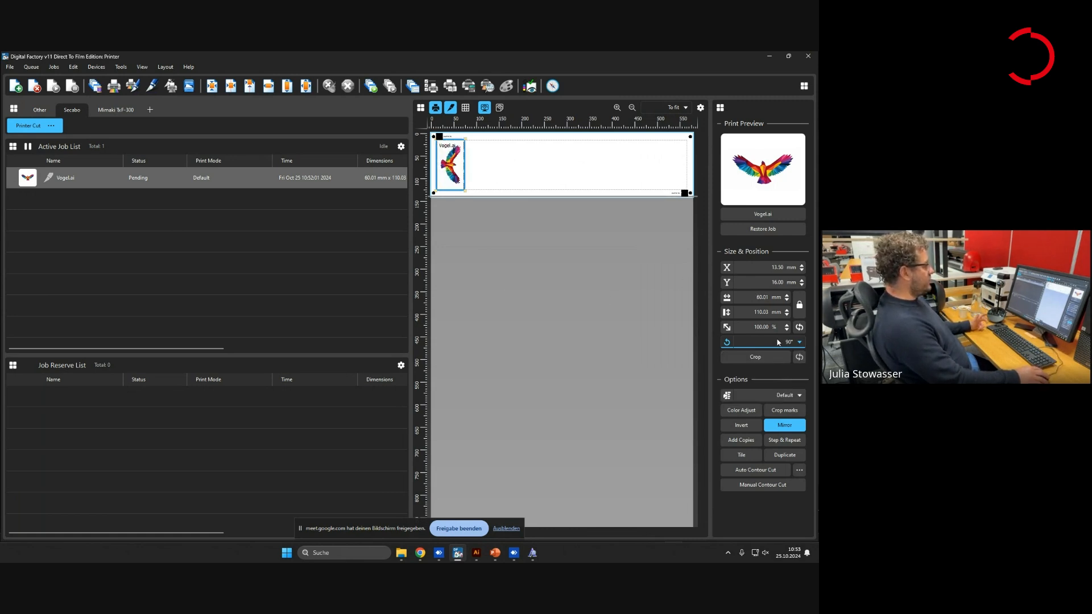
# Add copies of the rotated Vogel.ai job for a total of 40 and centre them across the media width
pyautogui.click(748, 443)
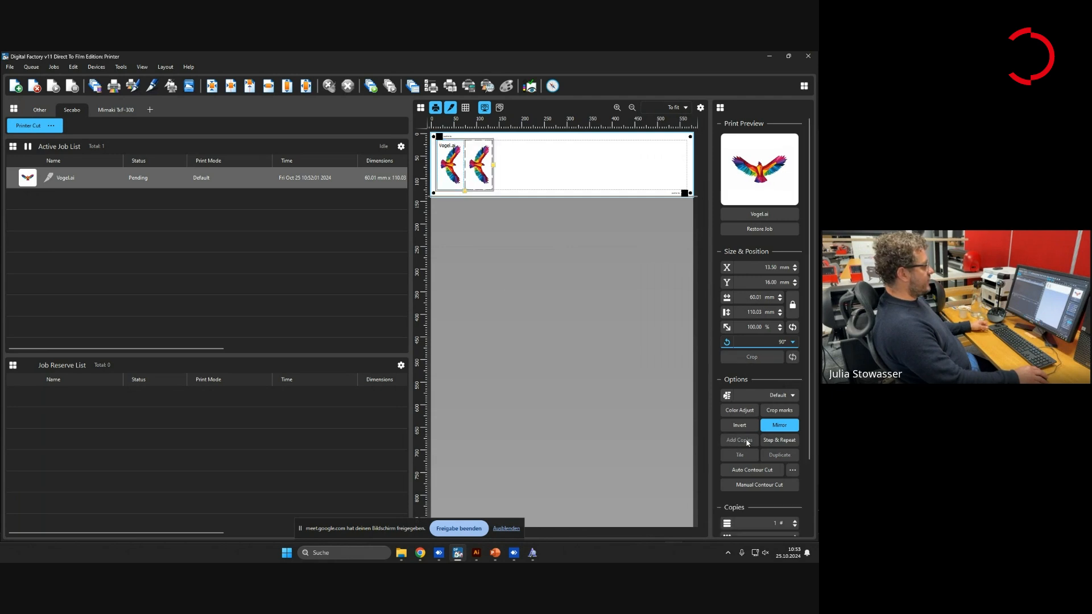
pyautogui.scroll(-2, 785, 479)
pyautogui.doubleClick(775, 477)
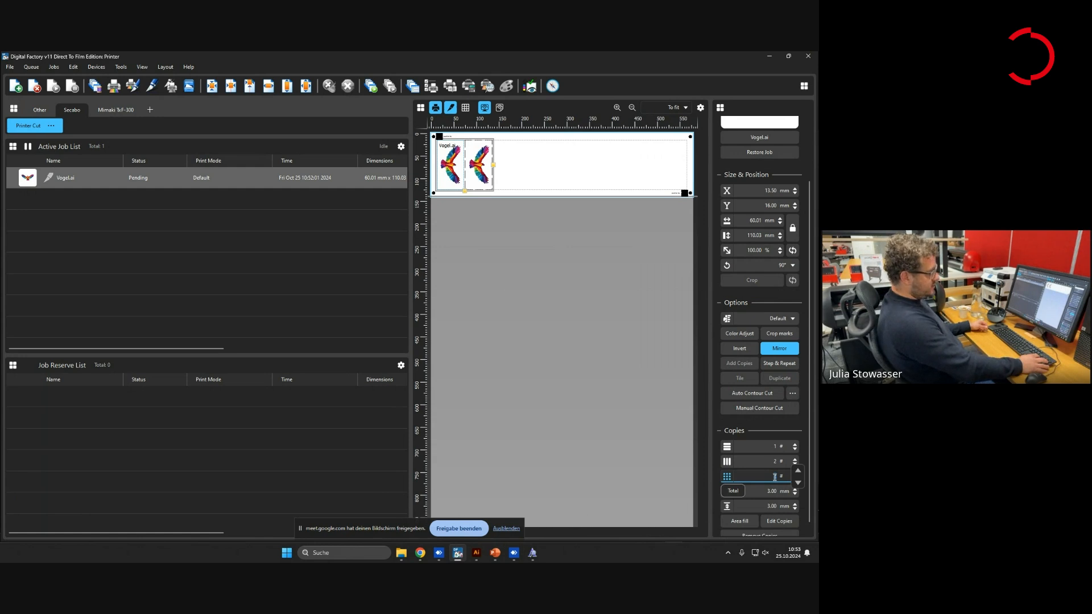
pyautogui.write('50')
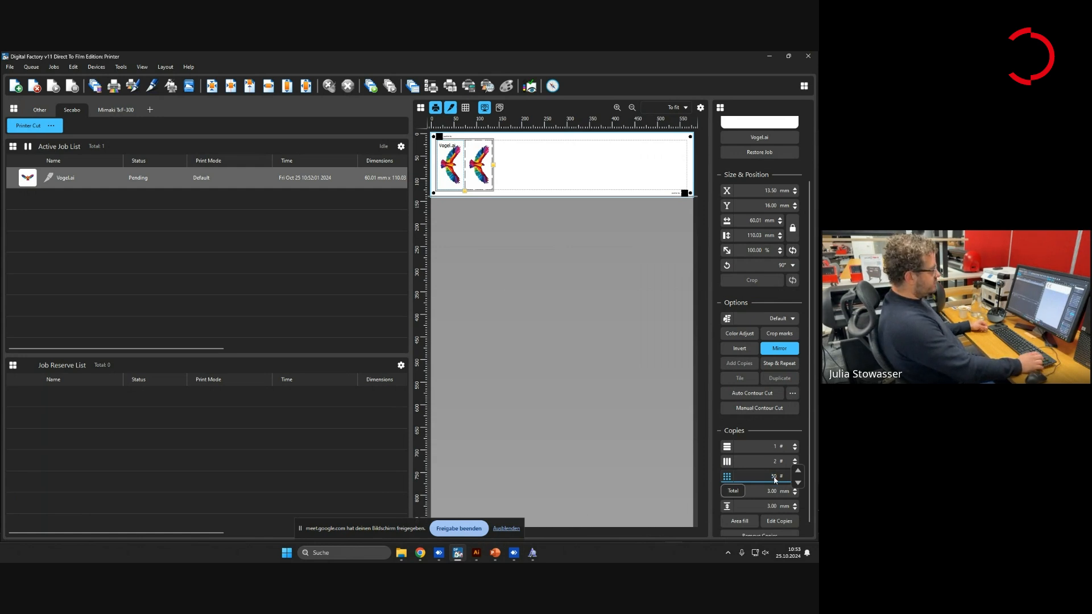
pyautogui.press('Return')
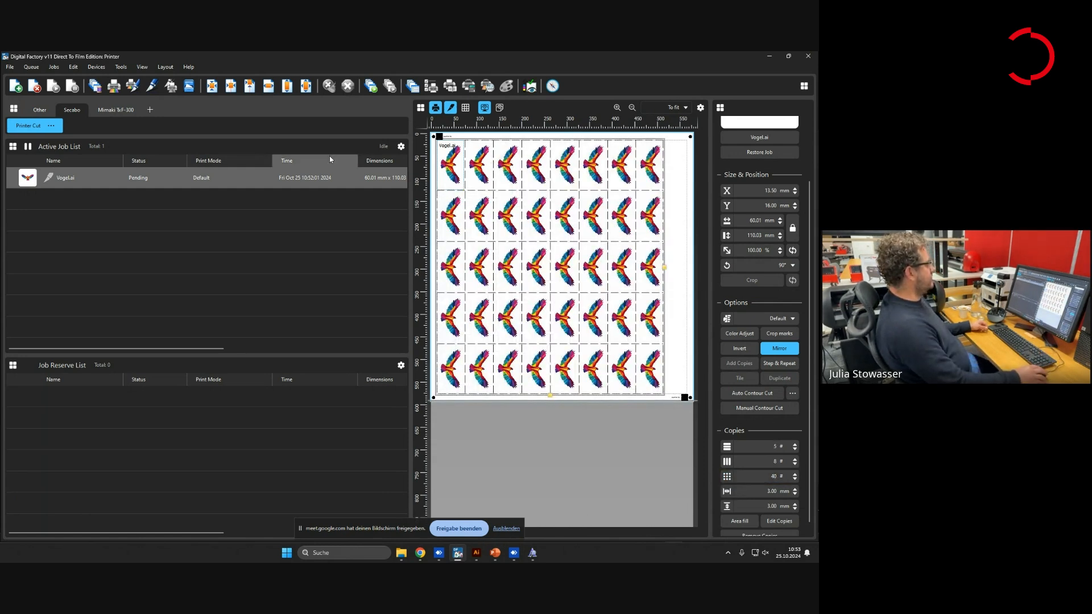
pyautogui.click(231, 86)
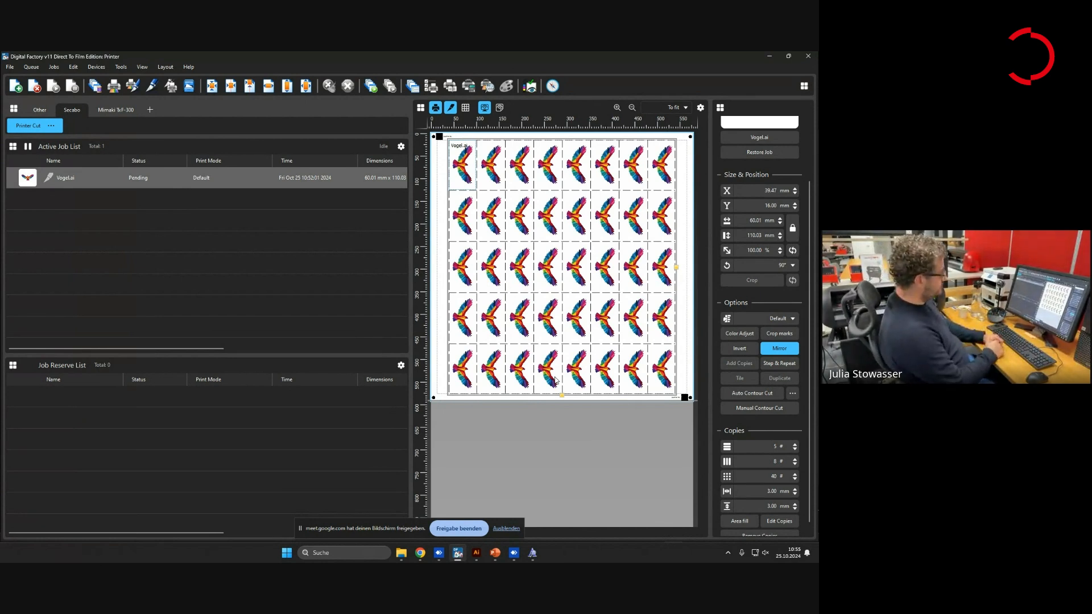
# Reduce the Vogel.ai copies to two rows of eight directly in the layout preview
pyautogui.moveTo(564, 396); pyautogui.dragTo(564, 302)
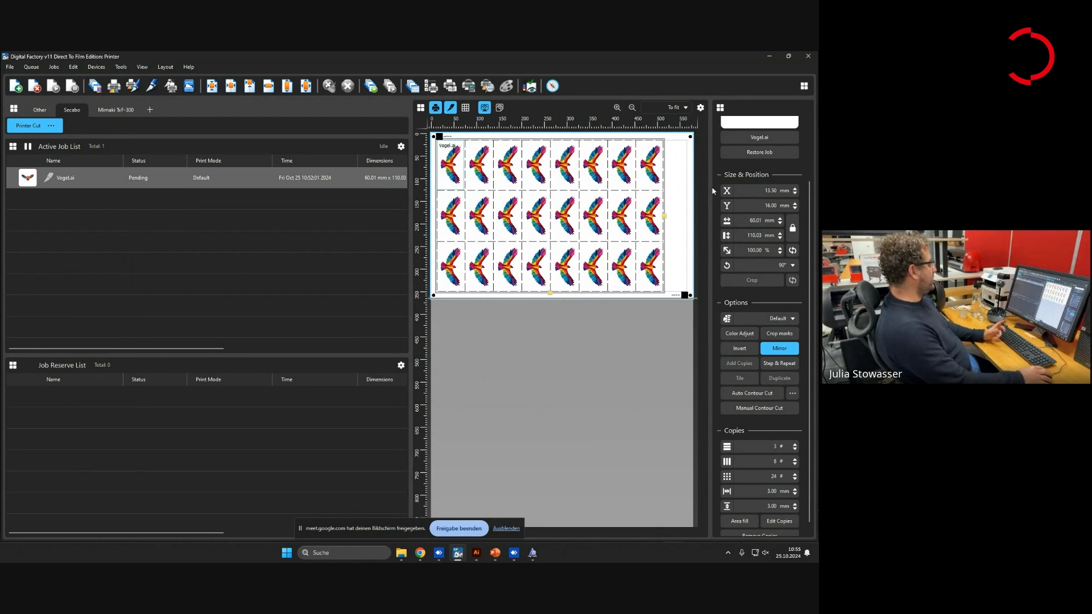
pyautogui.moveTo(546, 292); pyautogui.dragTo(550, 244)
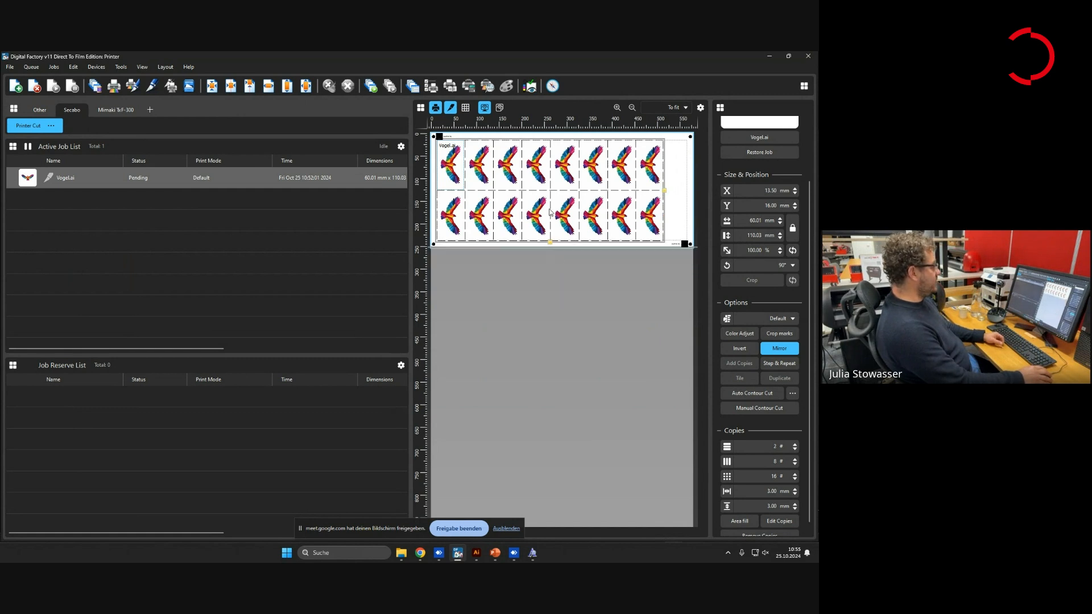
pyautogui.scroll(-1, 765, 430)
pyautogui.scroll(2, 765, 430)
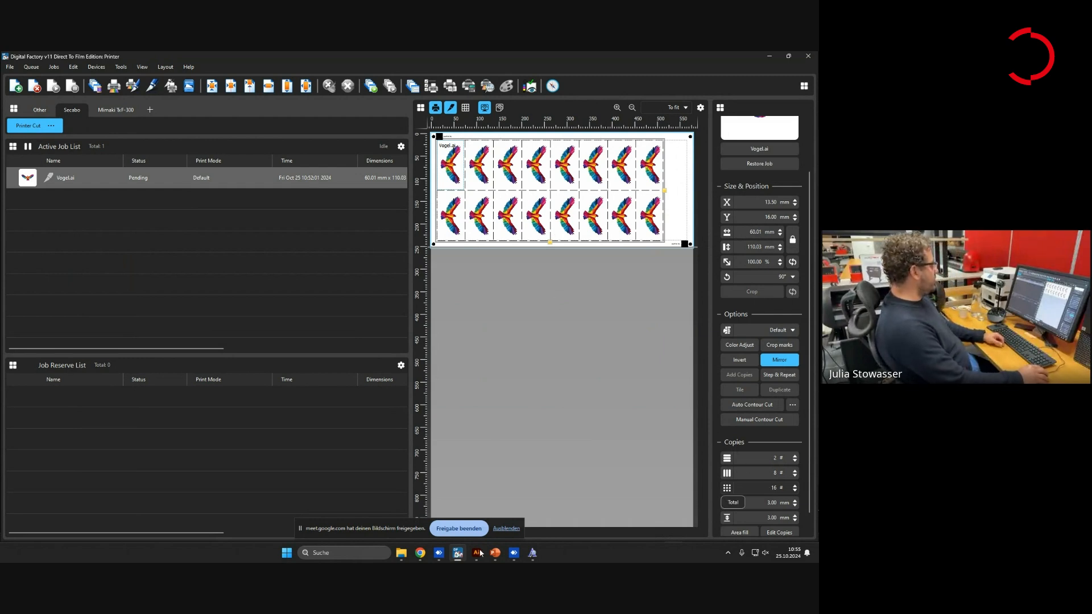
# Import RabattCoupon.ai from the DTF Workflow Webinar folder into the Printer Cut queue's active job list
pyautogui.moveTo(405, 555)
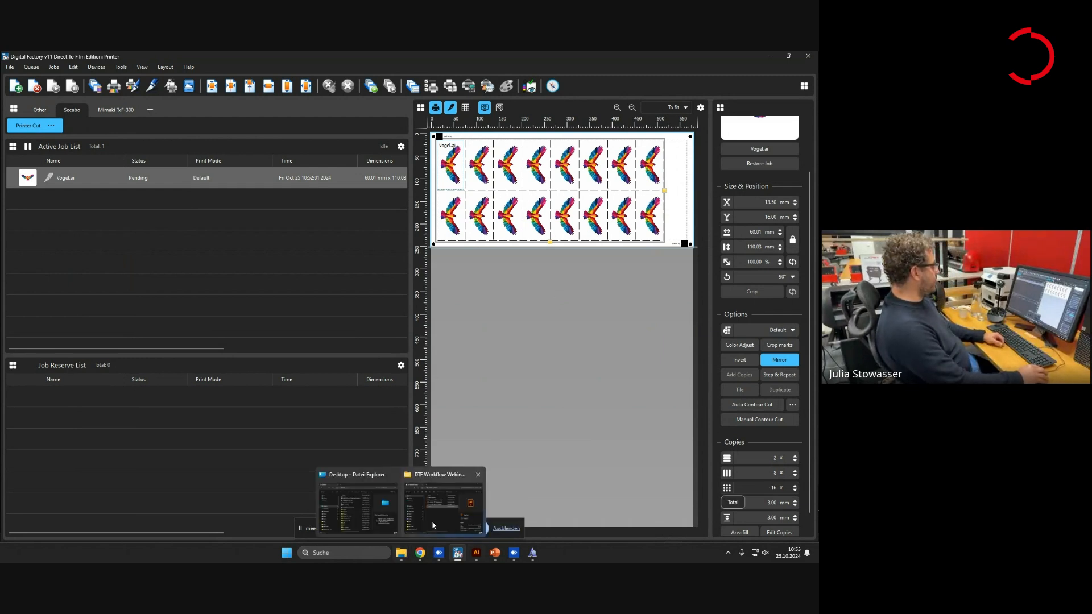
pyautogui.click(419, 532)
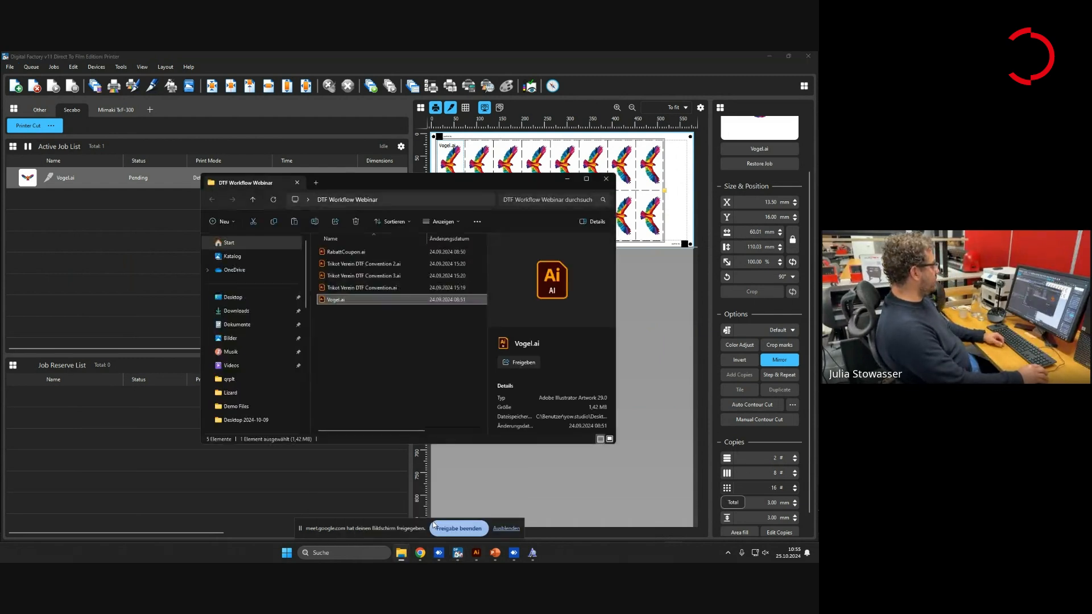
pyautogui.click(361, 257)
pyautogui.moveTo(385, 257); pyautogui.dragTo(58, 227)
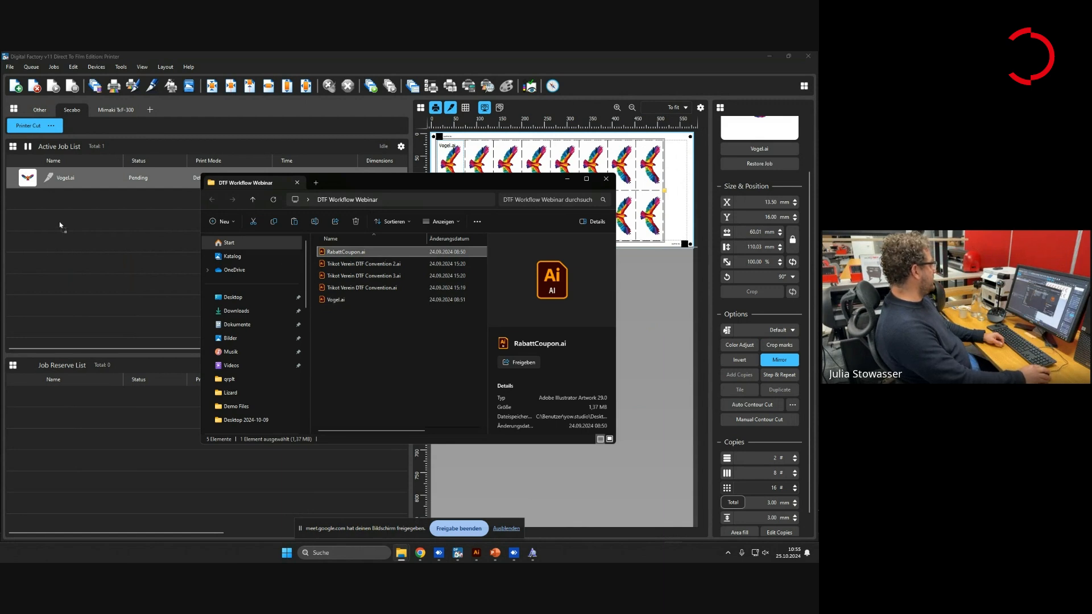
pyautogui.click(568, 180)
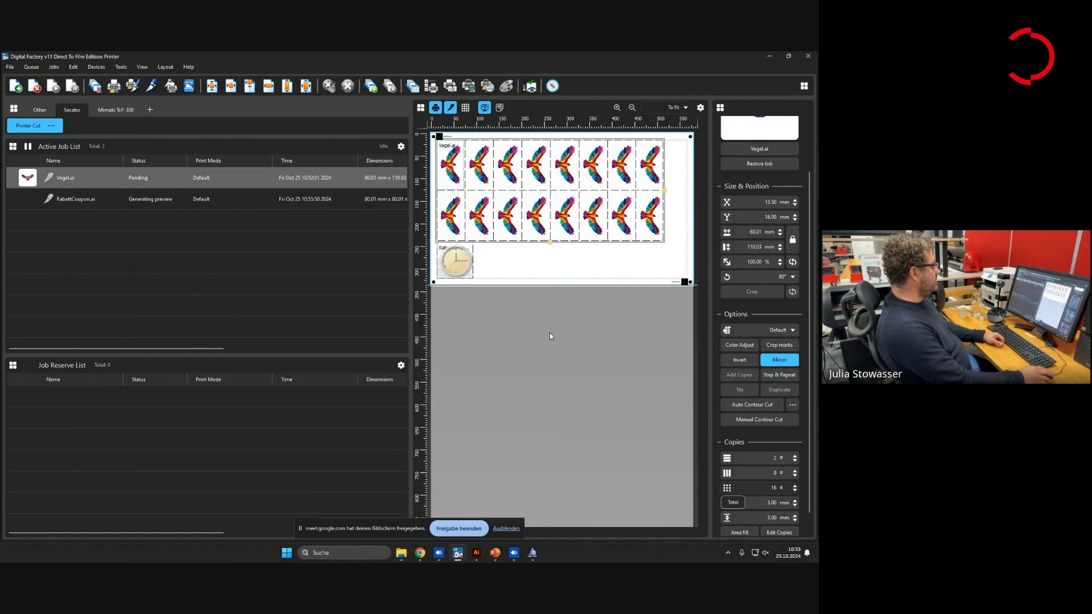
# Add copies of the RabattCoupon.ai job for a total of 10
pyautogui.click(463, 267)
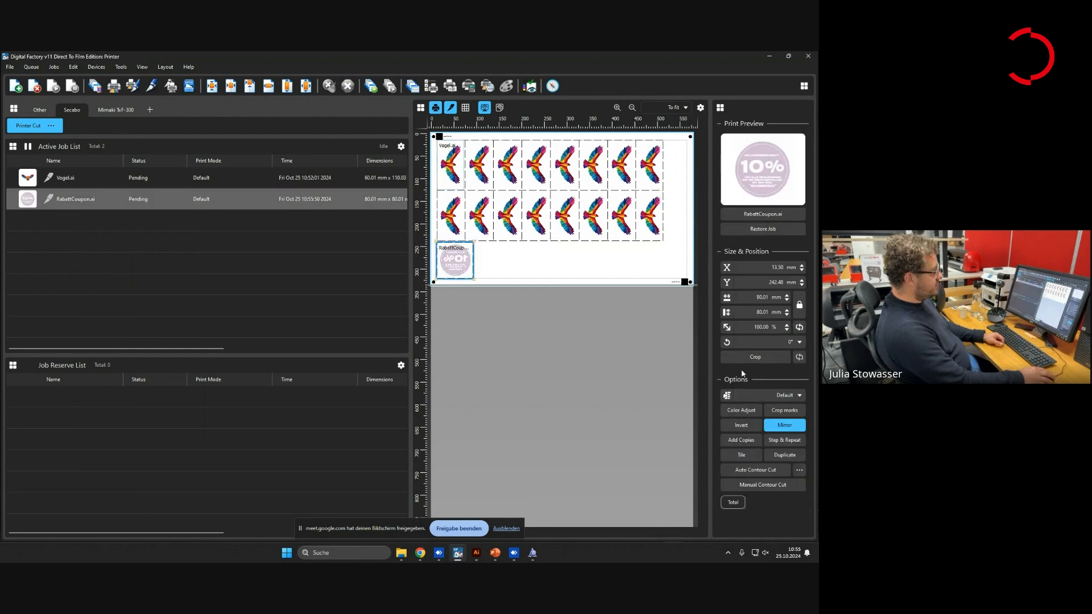
pyautogui.click(743, 441)
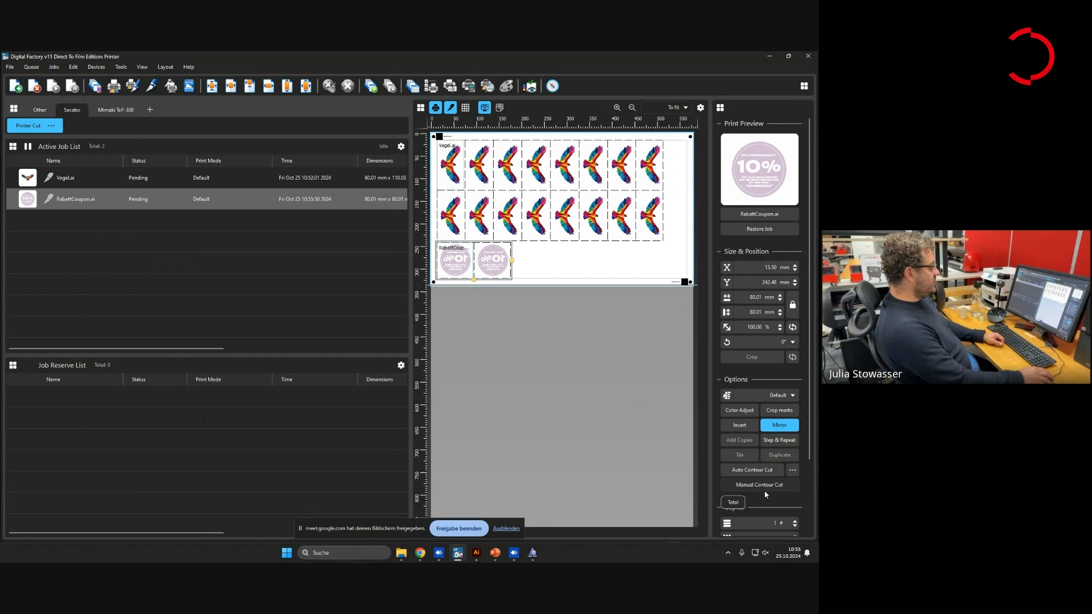
pyautogui.scroll(-1, 762, 500)
pyautogui.doubleClick(770, 504)
pyautogui.write('10')
pyautogui.press('Return')
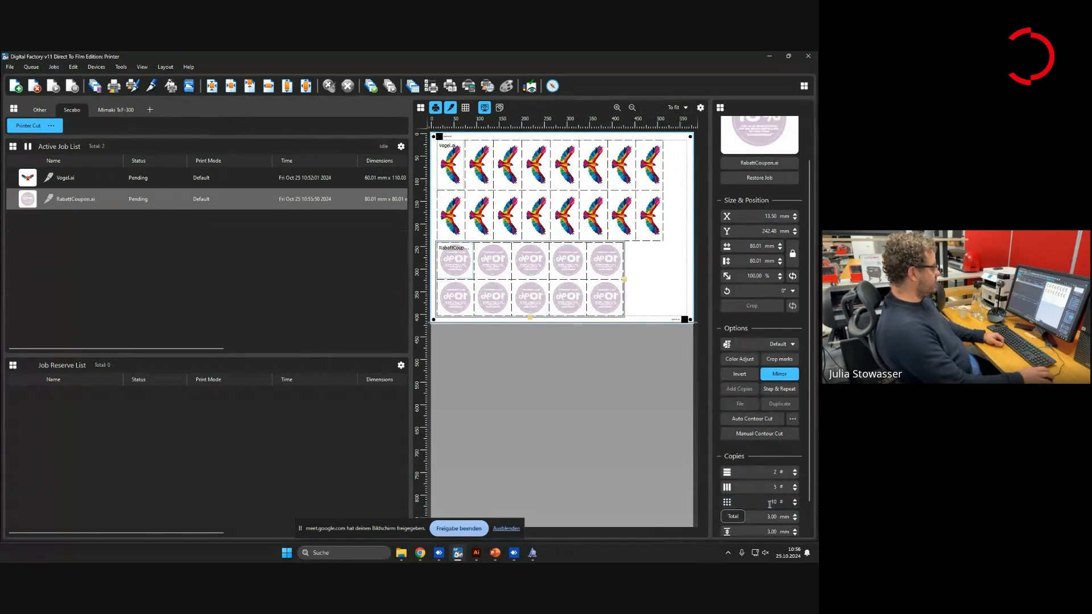
# Centre the RabattCoupon.ai copies and the Vogel.ai copies across the media width, and deselect the jobs
pyautogui.click(233, 90)
pyautogui.click(497, 191)
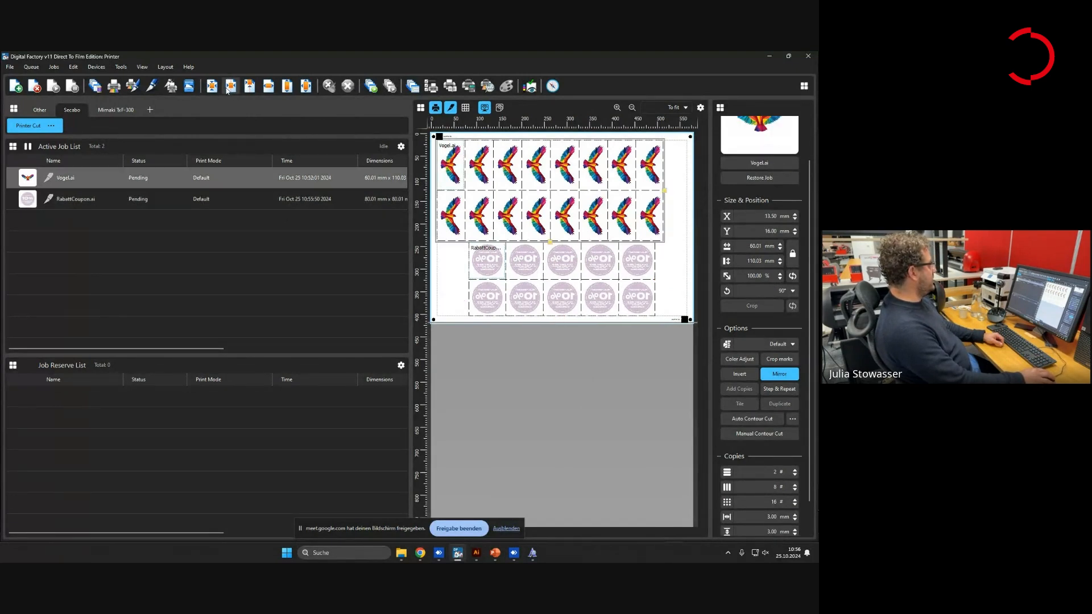
pyautogui.click(231, 87)
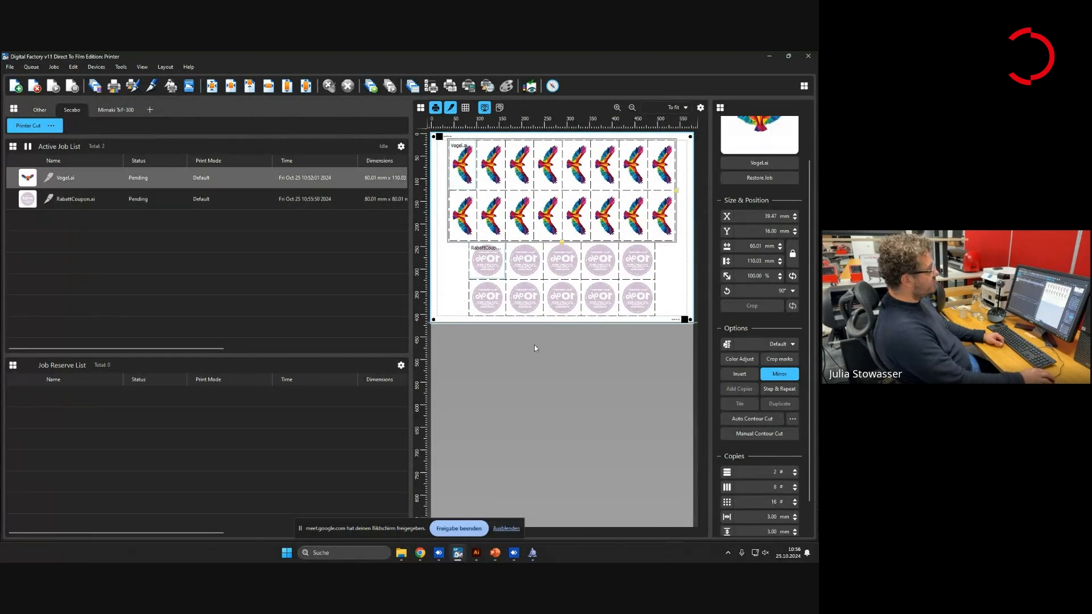
pyautogui.click(569, 407)
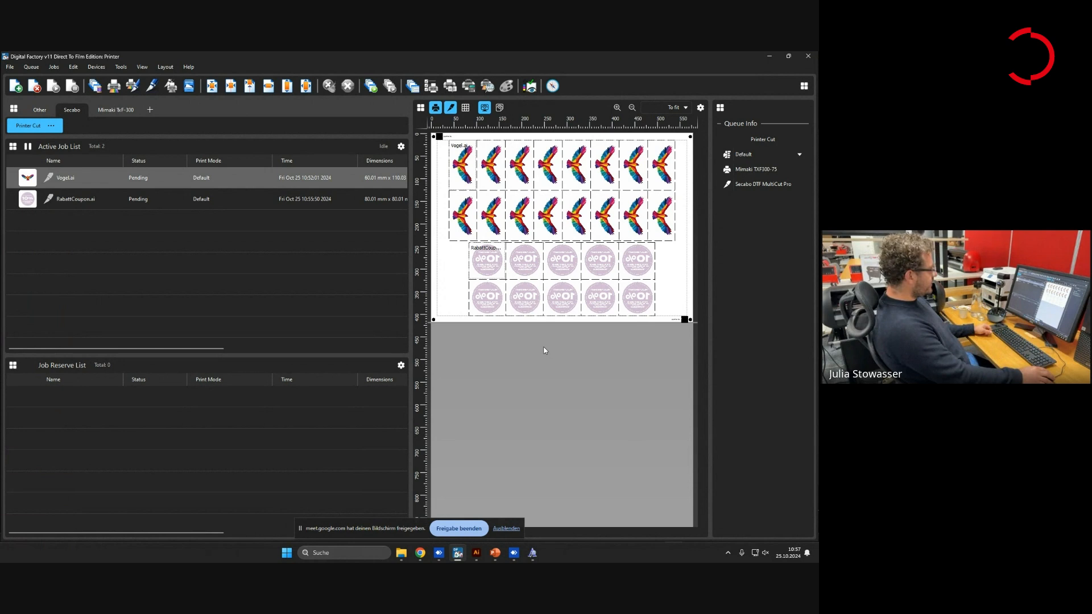
# Delete the RabattCoupon.ai and Vogel.ai jobs from the Printer Cut queue
pyautogui.click(552, 289)
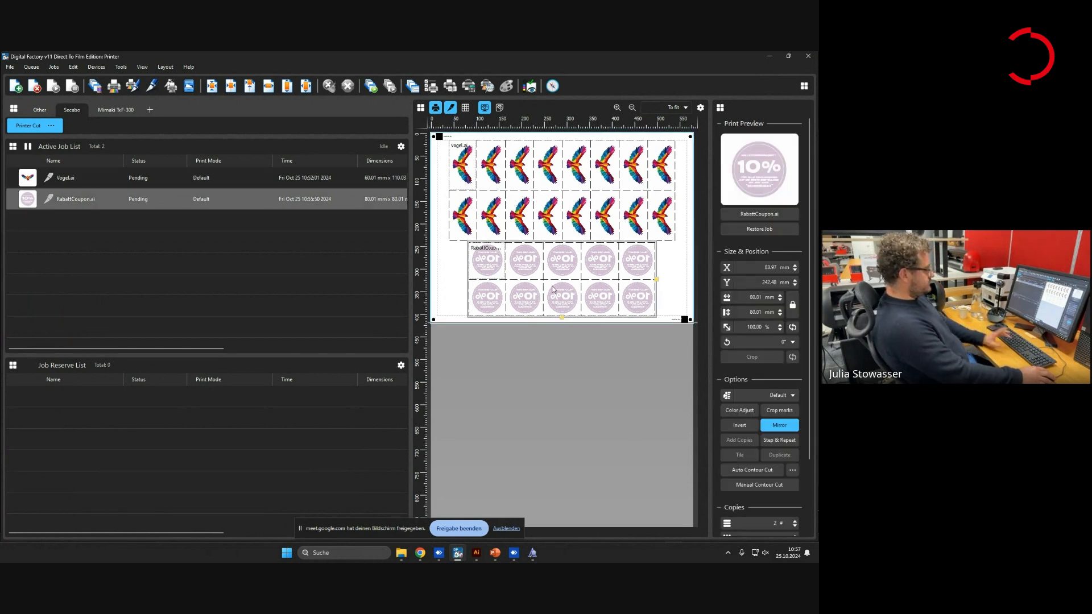
pyautogui.press('Delete')
pyautogui.click(515, 225)
pyautogui.press('Delete')
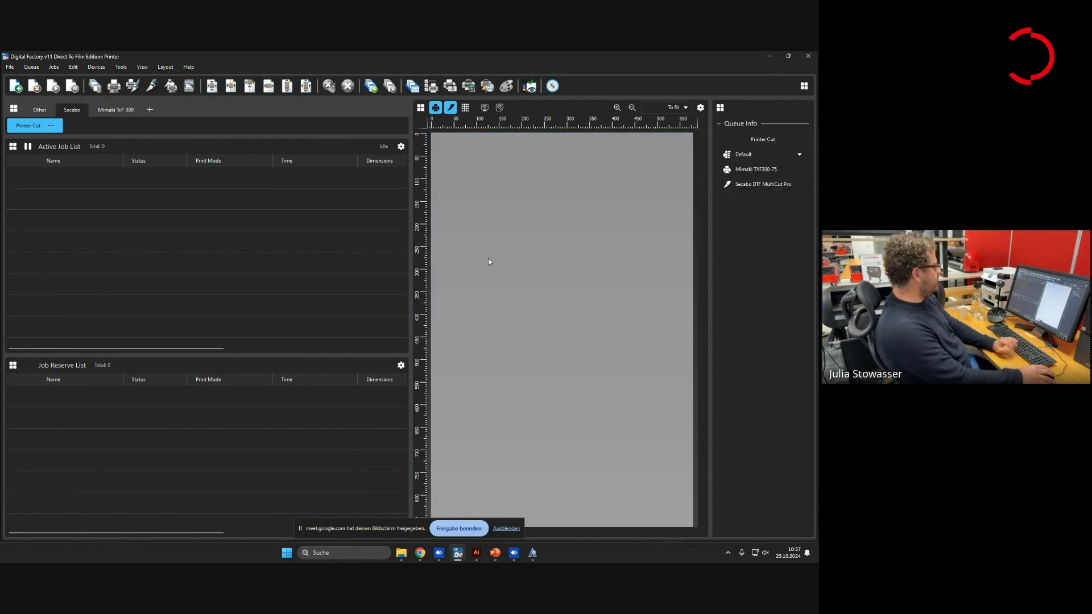
# Disable the vertical and horizontal score lines in copies in the Printer Cut queue's weed border settings
pyautogui.click(51, 126)
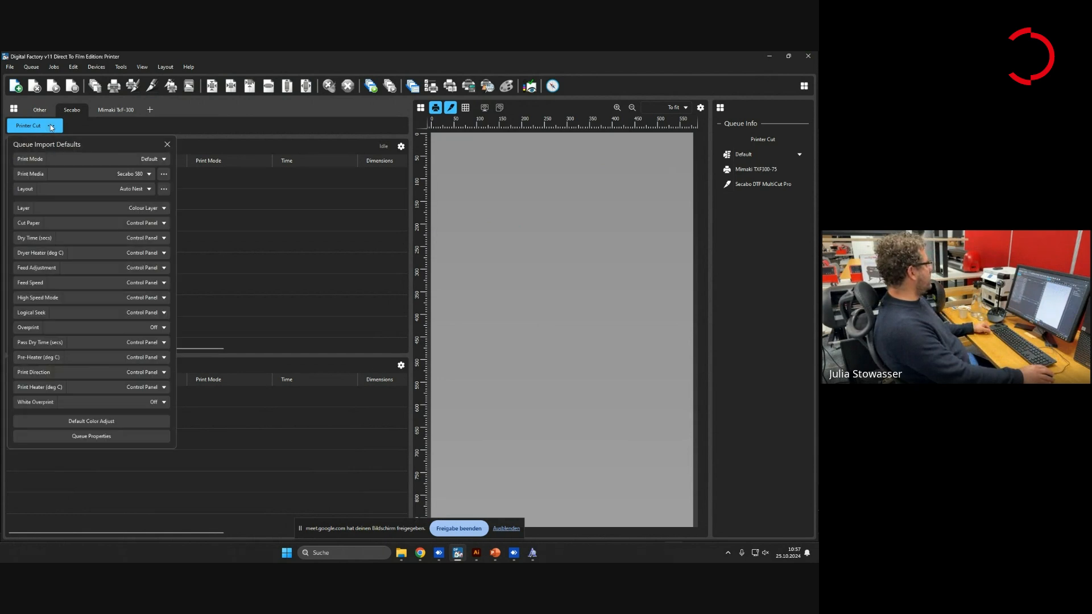
pyautogui.click(87, 442)
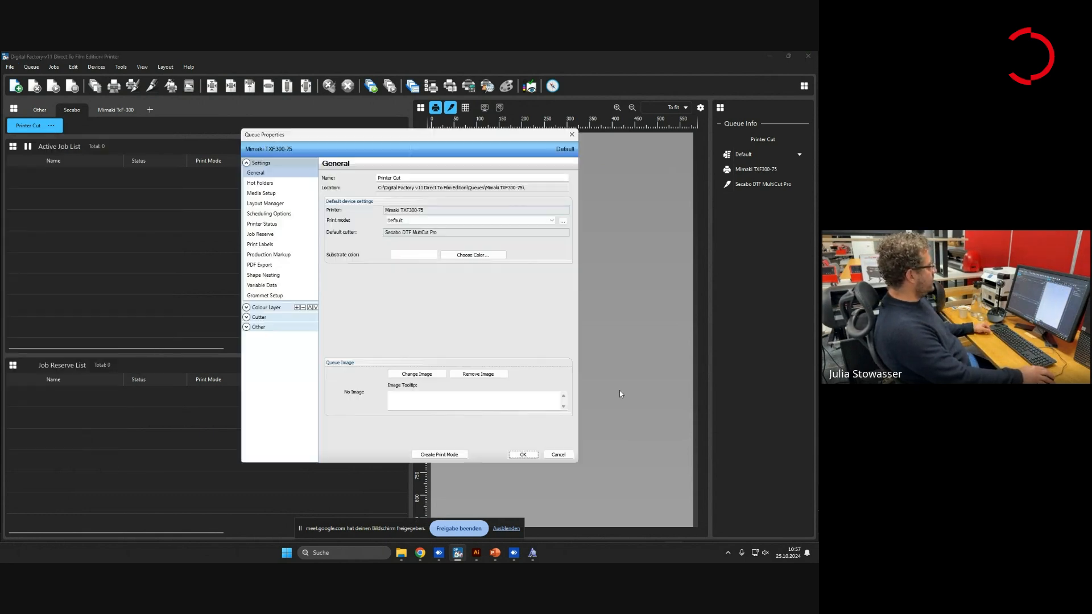
pyautogui.click(255, 317)
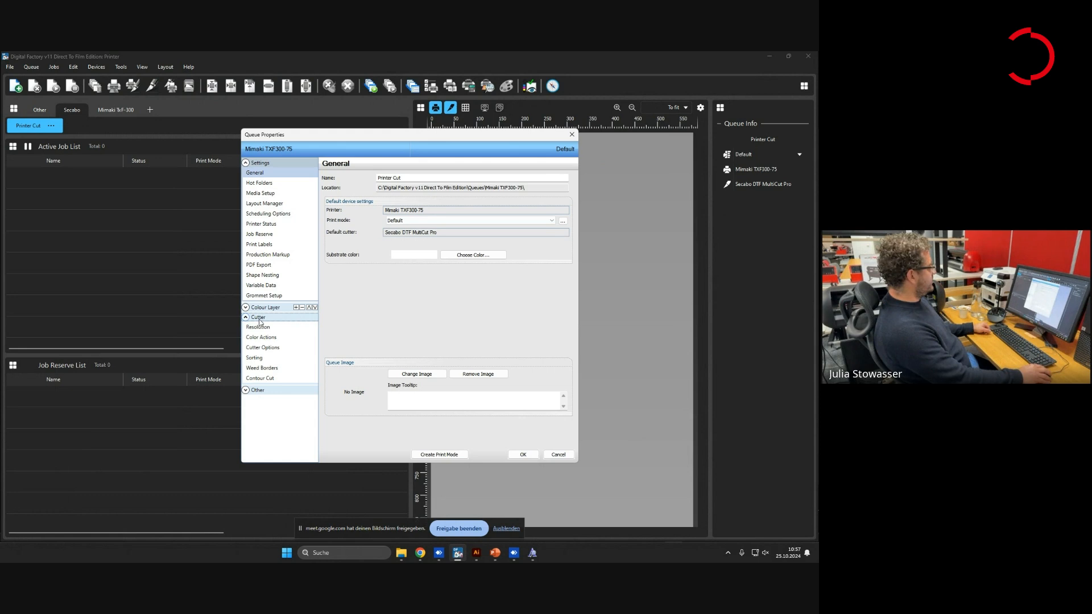
pyautogui.click(266, 370)
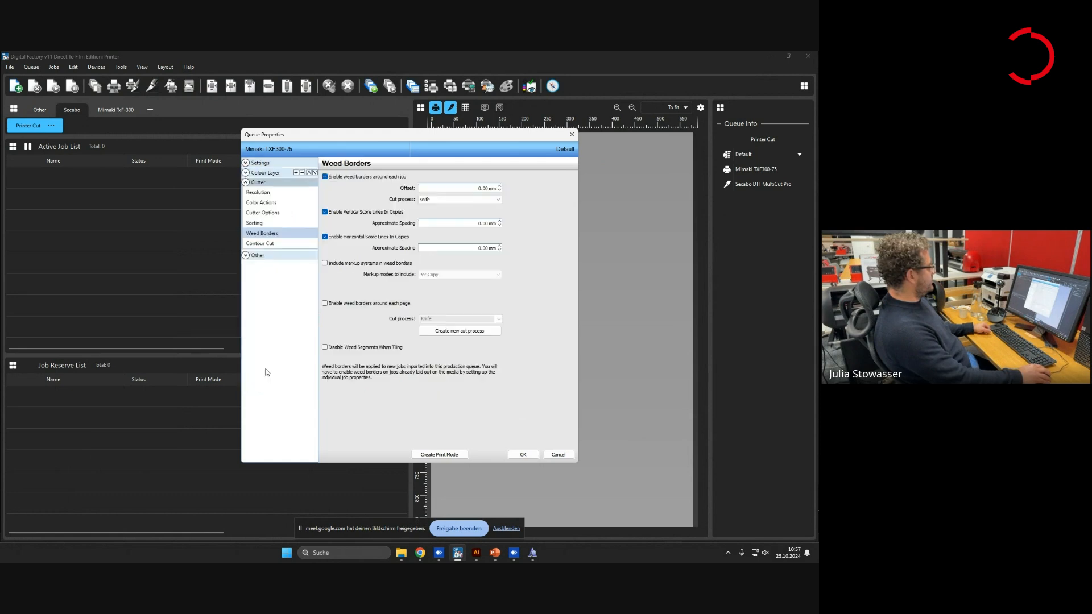
pyautogui.click(326, 238)
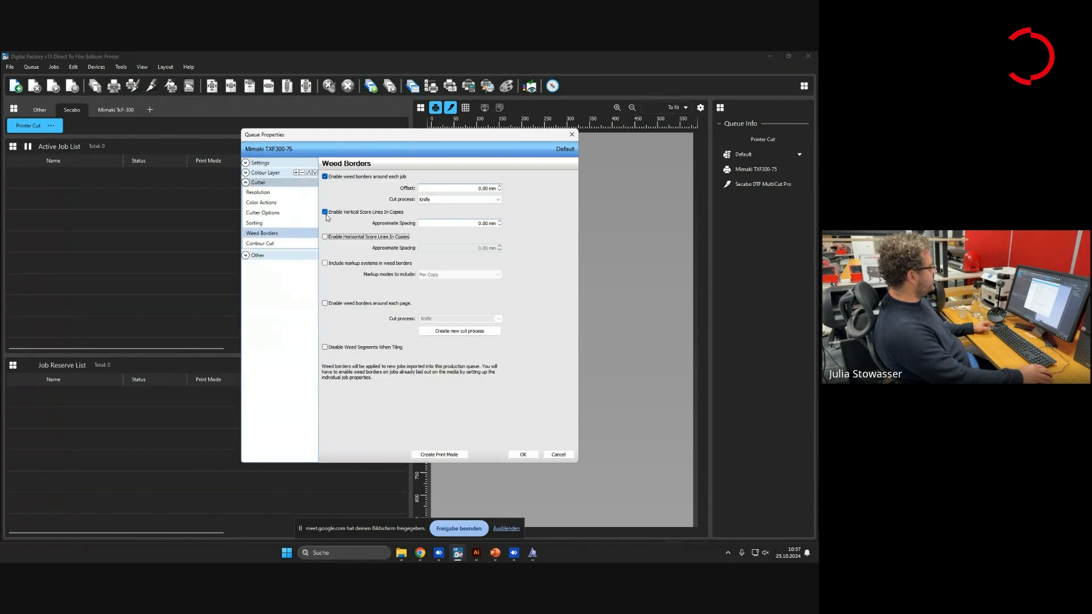
pyautogui.click(325, 212)
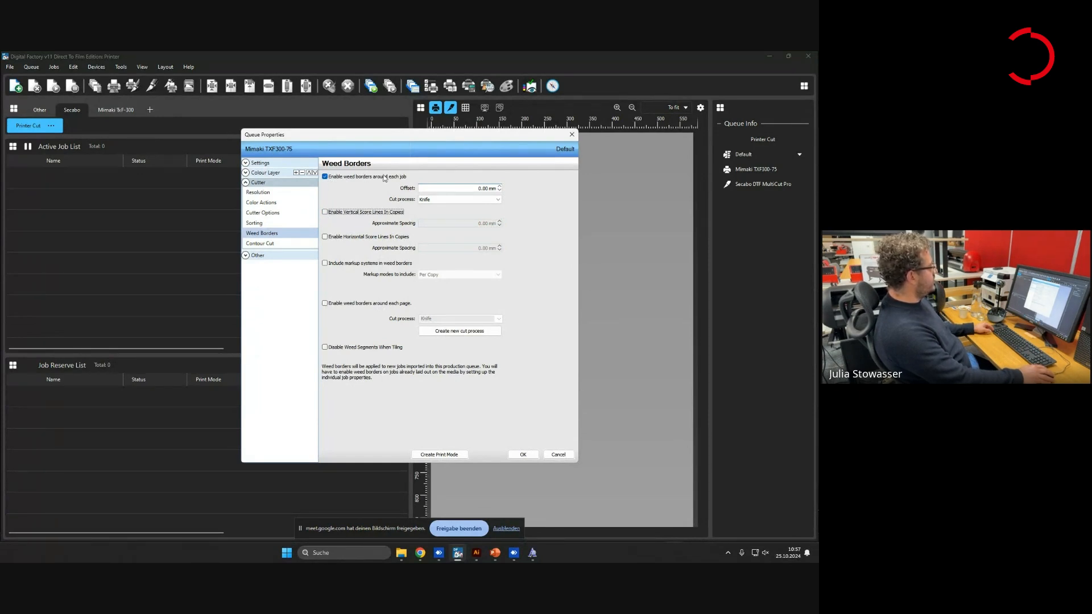
pyautogui.click(523, 455)
# Import RabattCoupon.ai and Vogel.ai from the DTF Workflow Webinar folder into the Printer Cut queue's active job list
pyautogui.moveTo(402, 560)
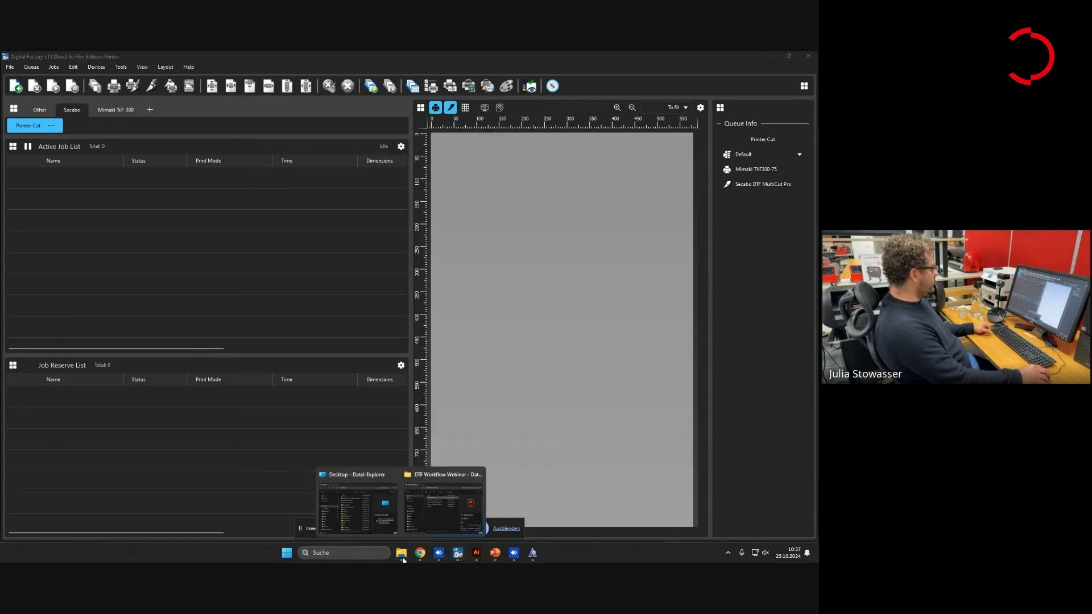
pyautogui.click(443, 505)
pyautogui.moveTo(334, 250); pyautogui.dragTo(91, 216)
pyautogui.click(344, 305)
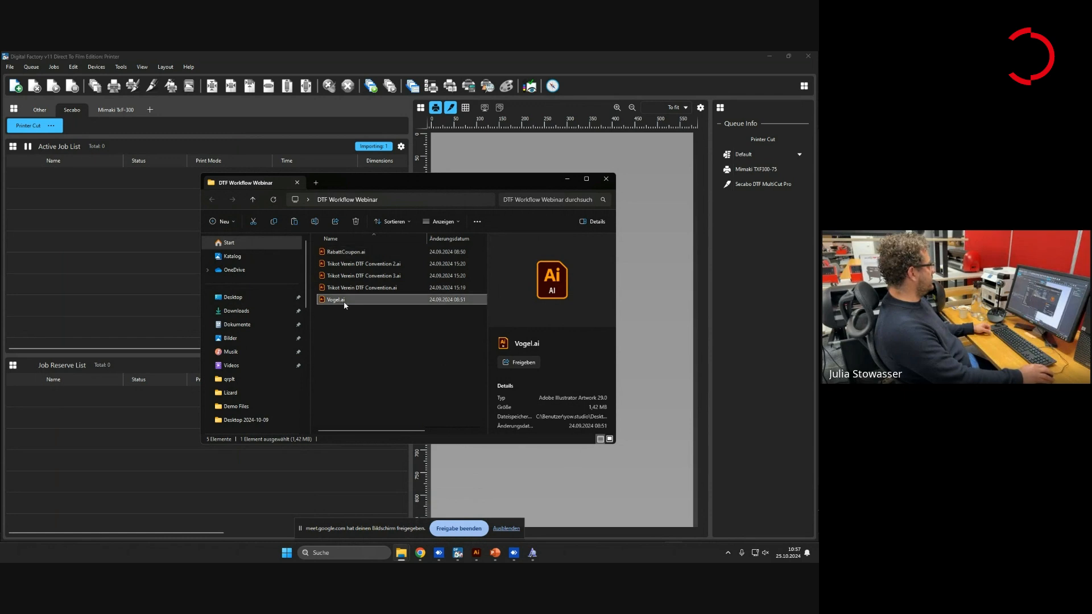
pyautogui.moveTo(380, 299); pyautogui.dragTo(49, 241)
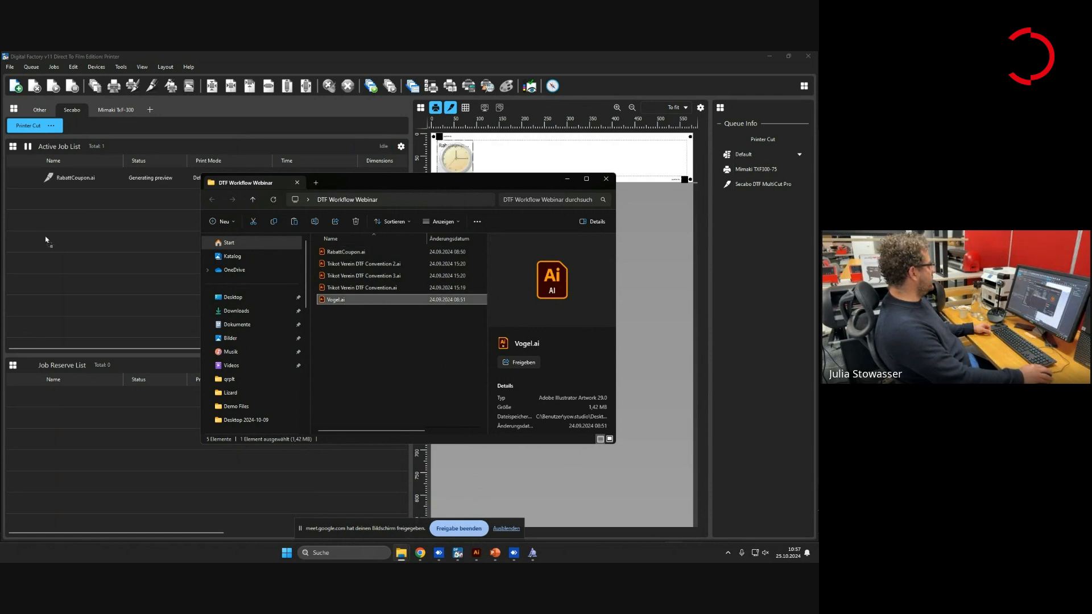
pyautogui.click(567, 179)
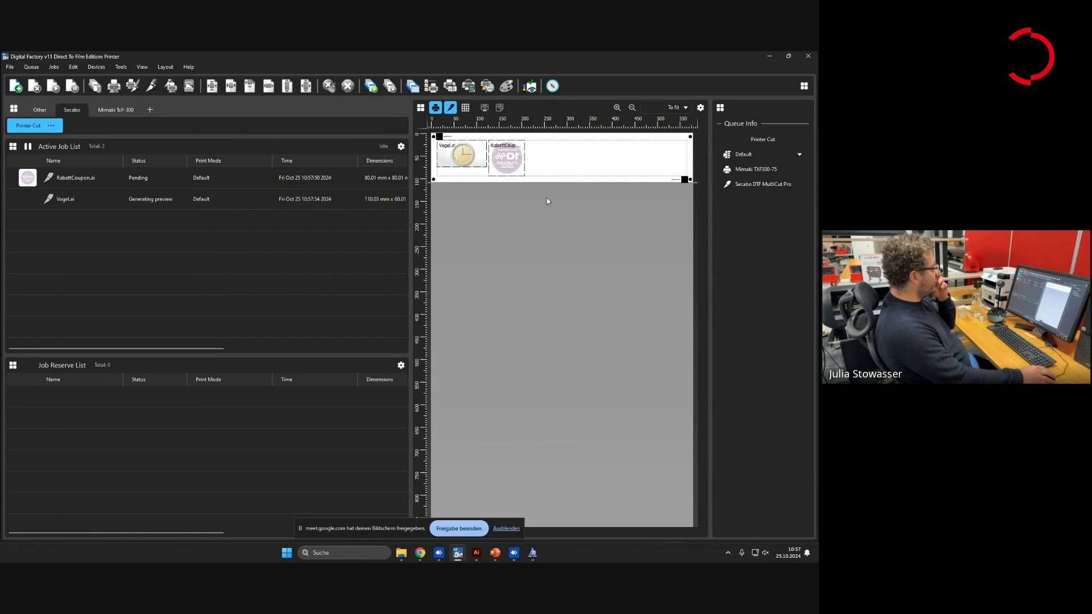
# Add copies horizontally so the layout holds two Vogel.ai motifs and three RabattCoupon.ai motifs
pyautogui.click(476, 164)
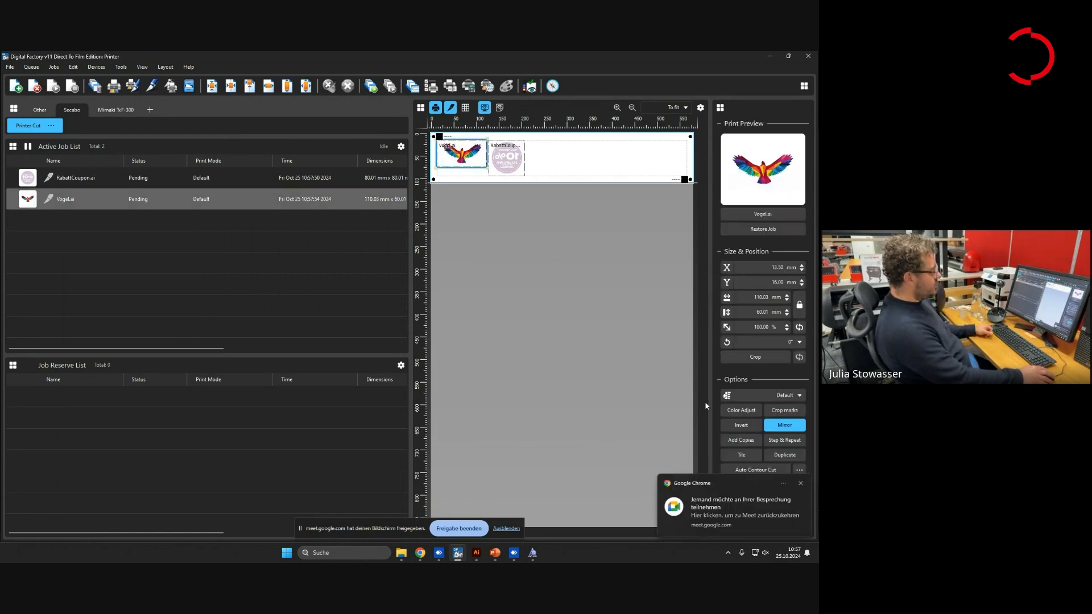
pyautogui.click(741, 440)
pyautogui.click(565, 166)
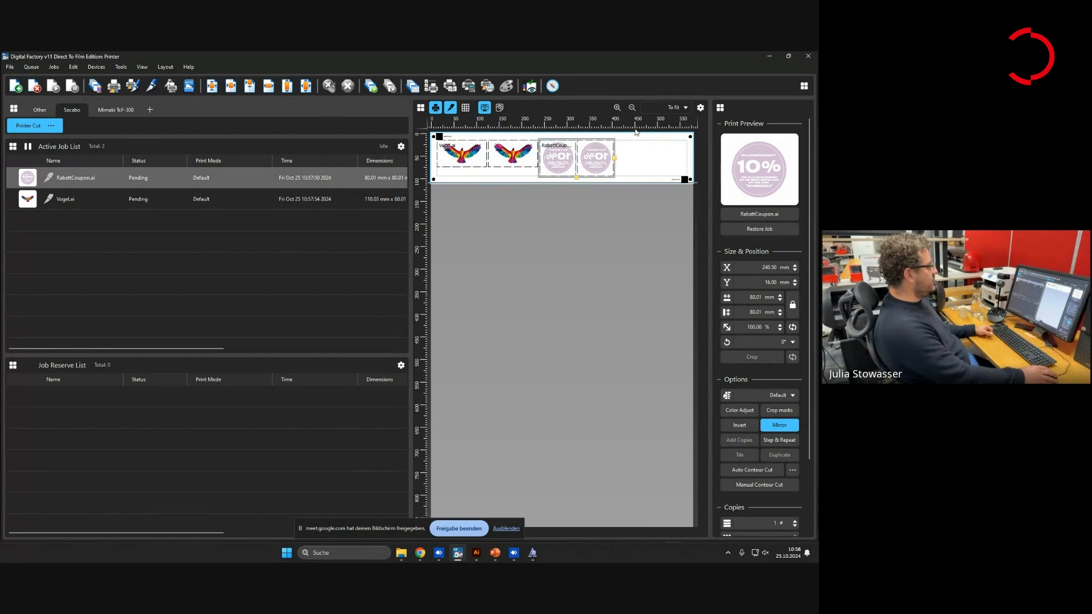
pyautogui.moveTo(614, 159); pyautogui.dragTo(668, 161)
# Extend the Vogel.ai copies downward to three rows of two, and deselect the job on the layout
pyautogui.click(604, 166)
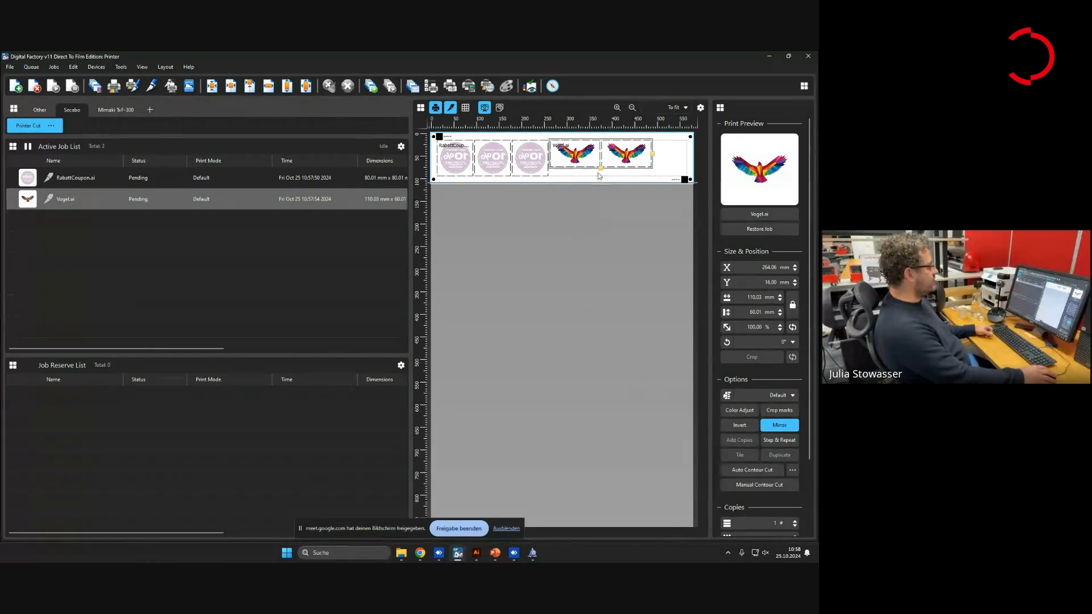
pyautogui.click(588, 183)
pyautogui.moveTo(588, 183); pyautogui.dragTo(590, 252)
pyautogui.click(596, 165)
pyautogui.moveTo(601, 169); pyautogui.dragTo(602, 226)
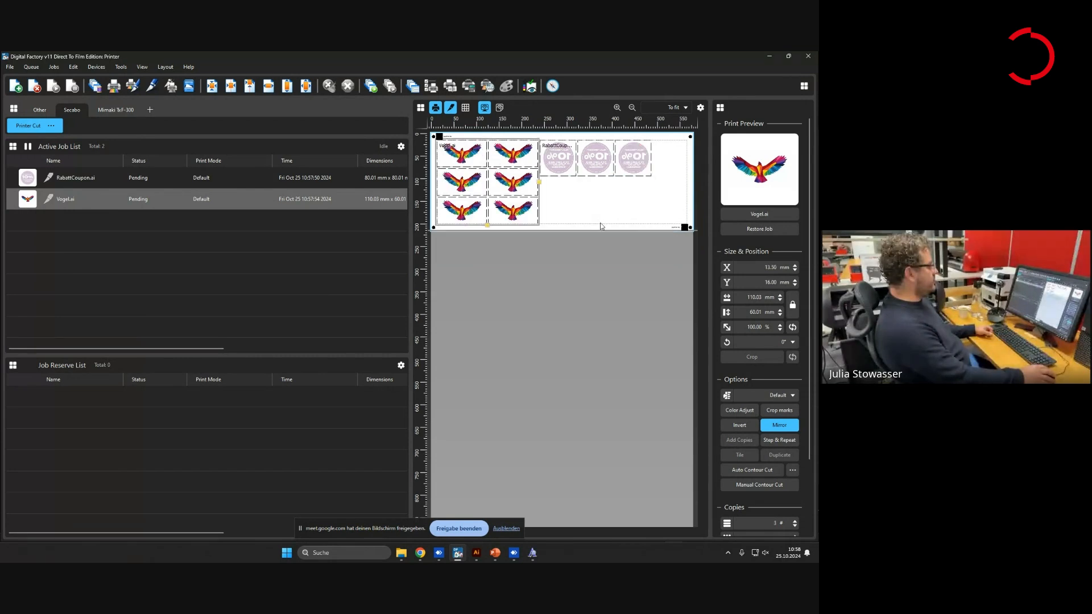
pyautogui.click(569, 290)
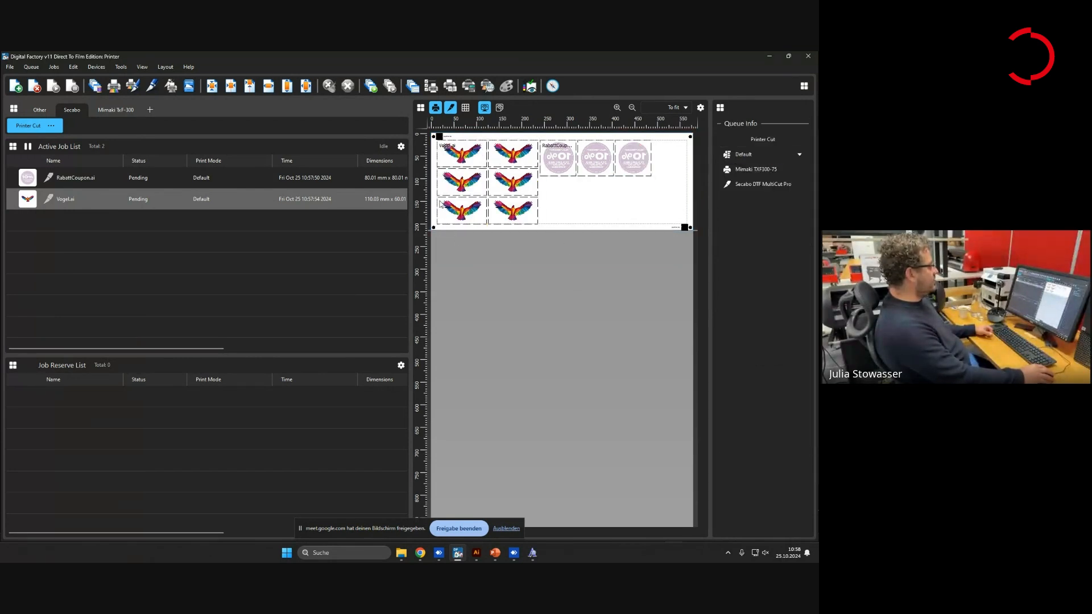
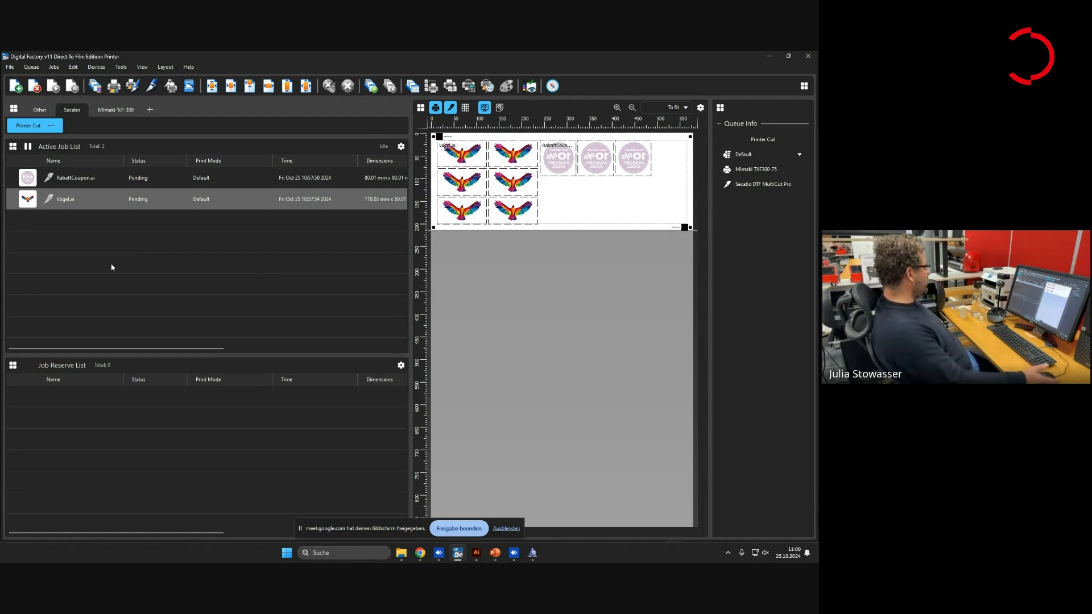
# Duplicate the Printer Cut queue in the Queue Manager with the name suffix "perf", keeping the NULL port
pyautogui.click(31, 67)
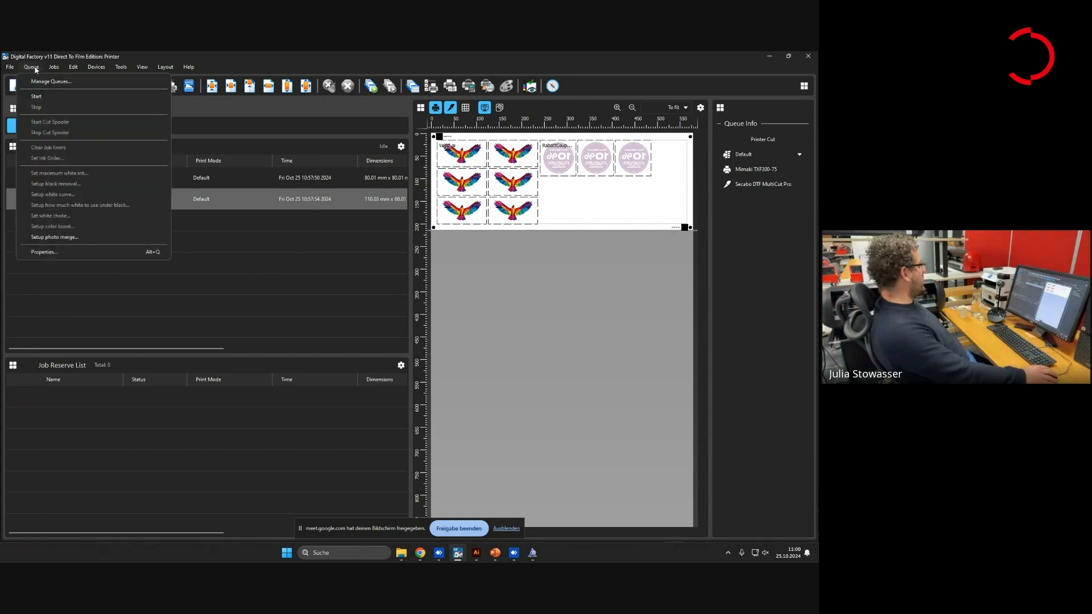
pyautogui.click(48, 82)
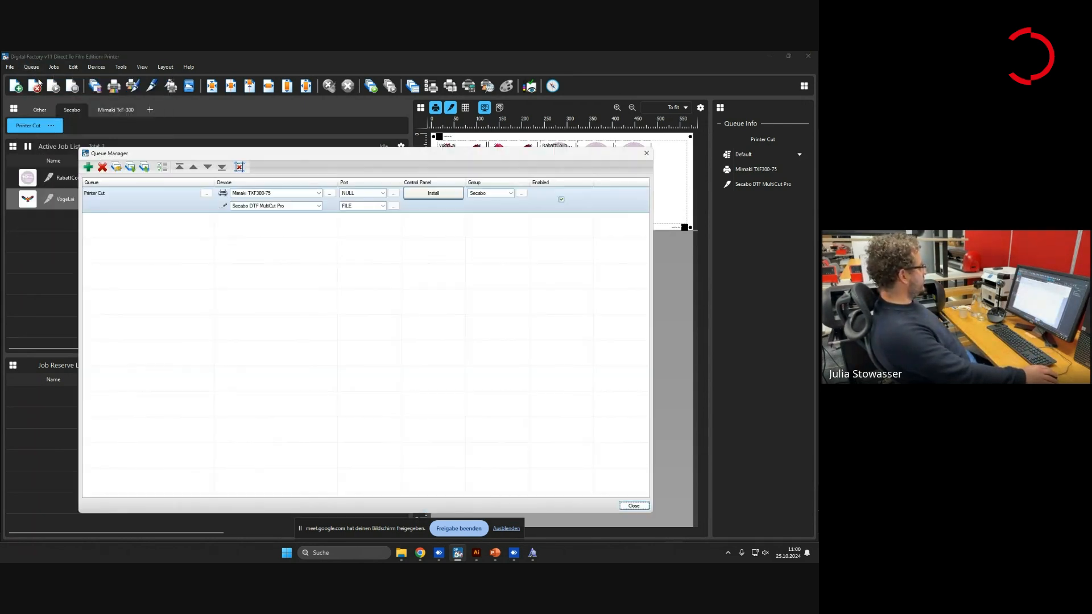
pyautogui.click(116, 168)
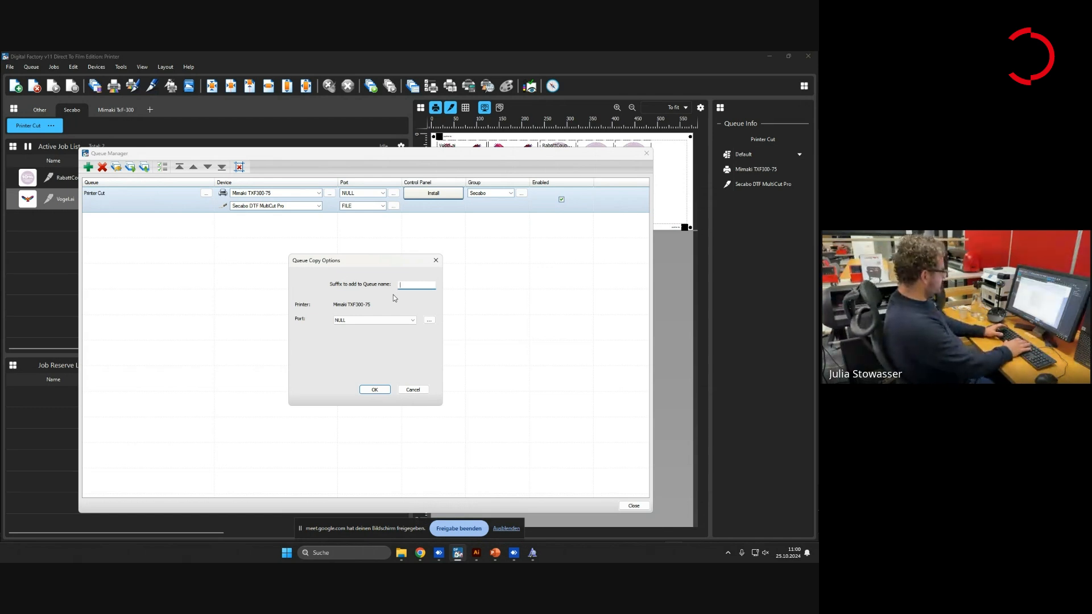
pyautogui.write('perf')
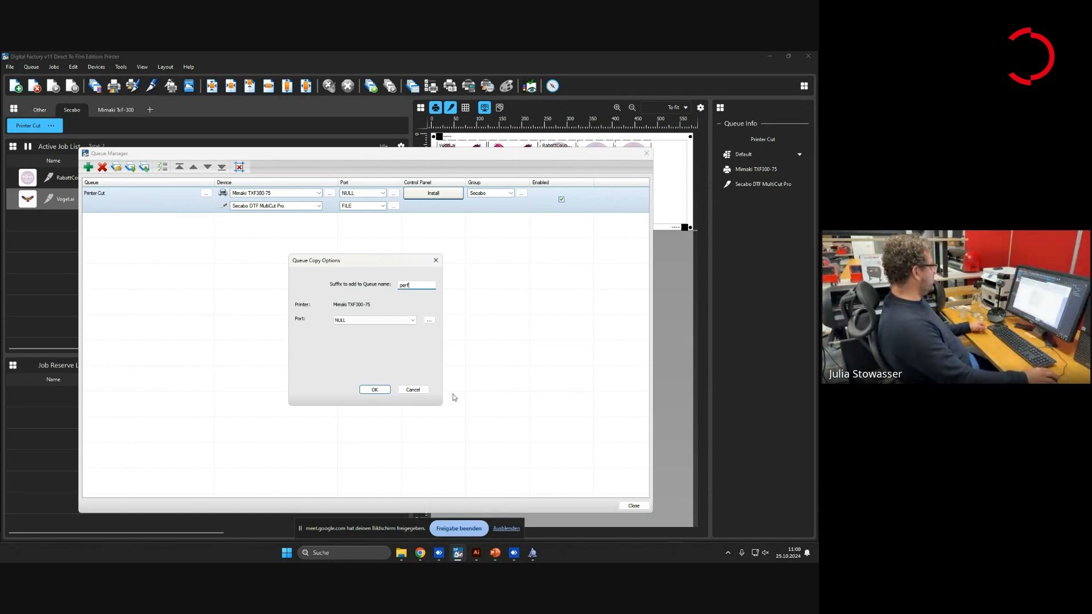
pyautogui.click(372, 388)
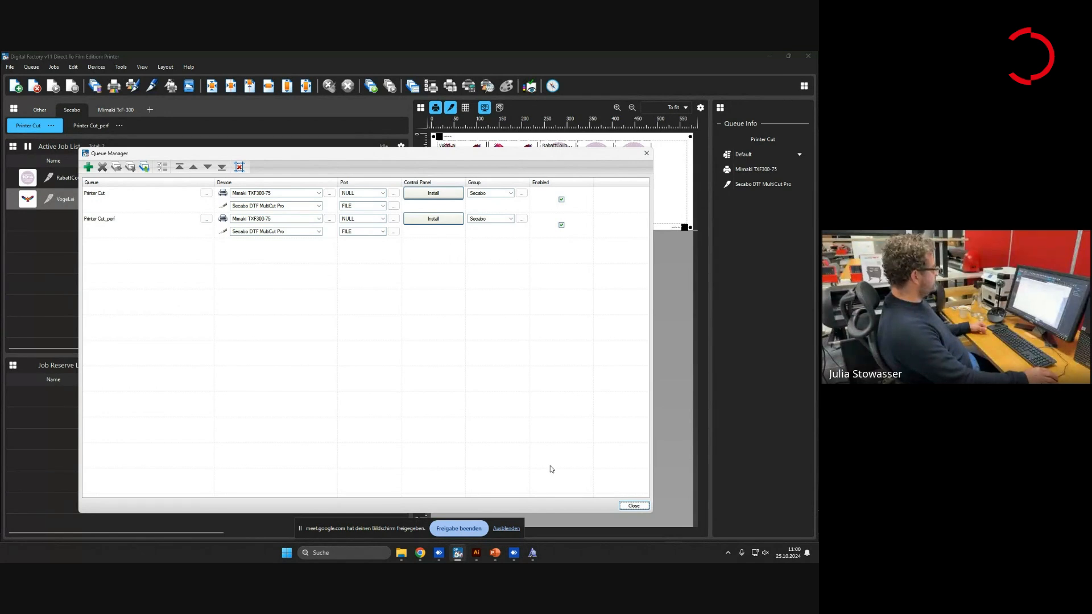
pyautogui.click(633, 506)
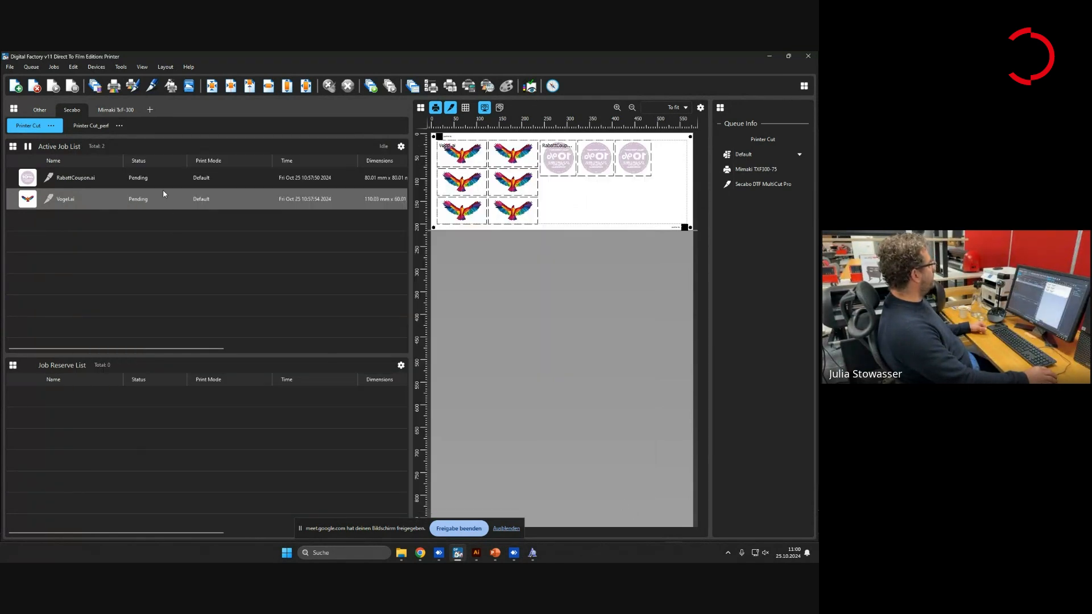
# Set the cut process for the weed borders around each job to Perf Cut in the Printer Cut_perf queue's properties
pyautogui.click(119, 126)
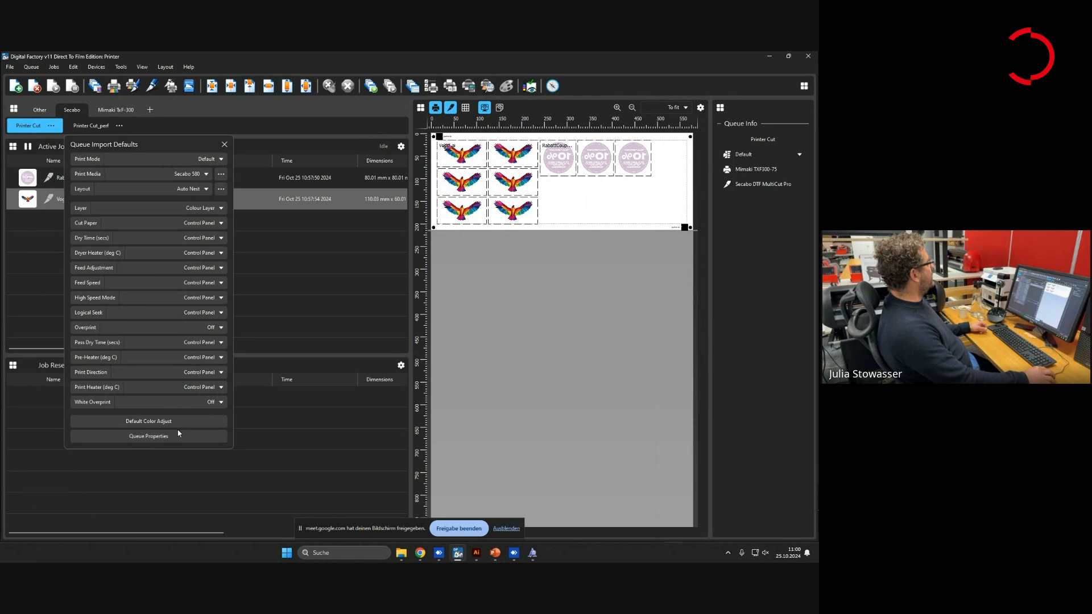
pyautogui.click(174, 437)
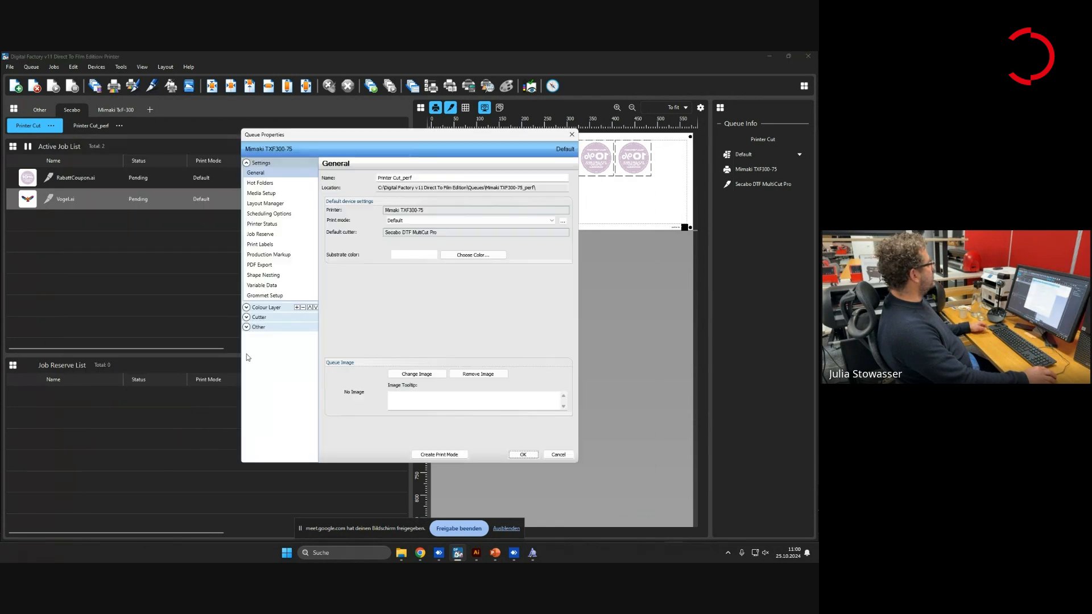
pyautogui.click(256, 318)
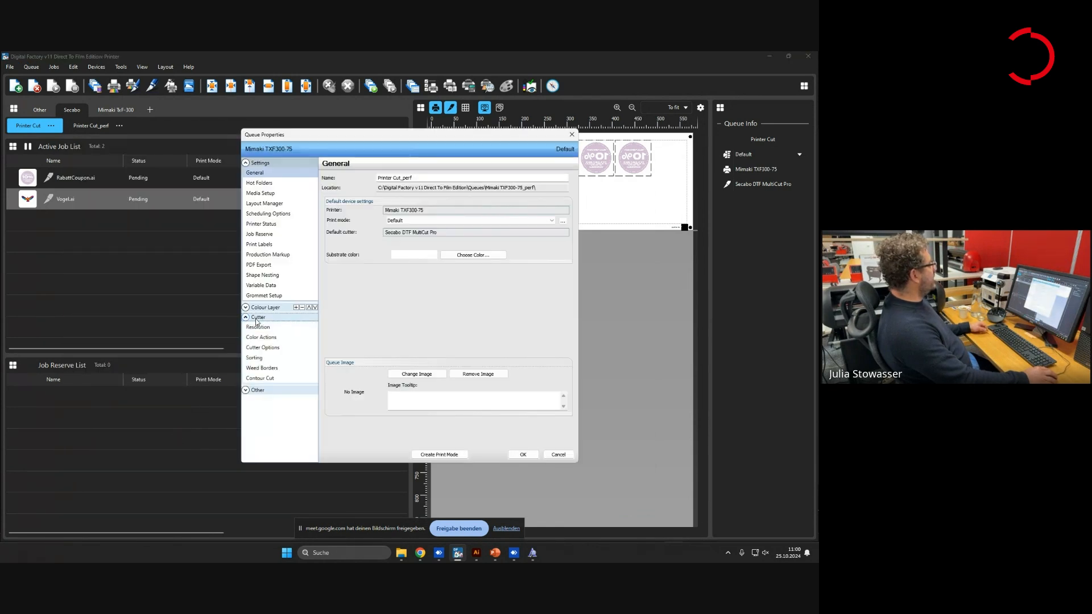
pyautogui.click(261, 368)
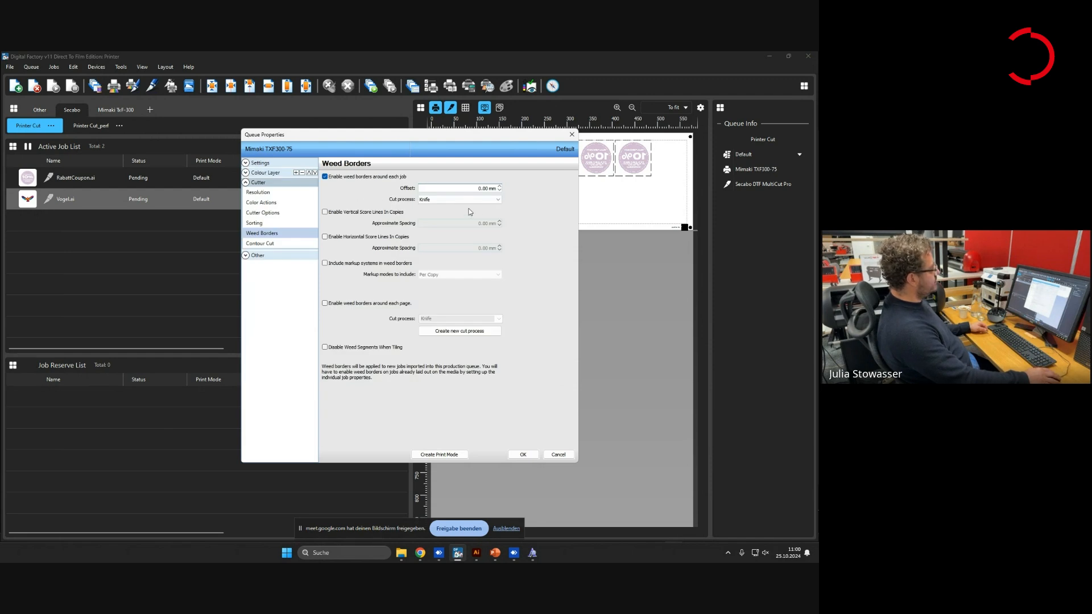
pyautogui.click(449, 200)
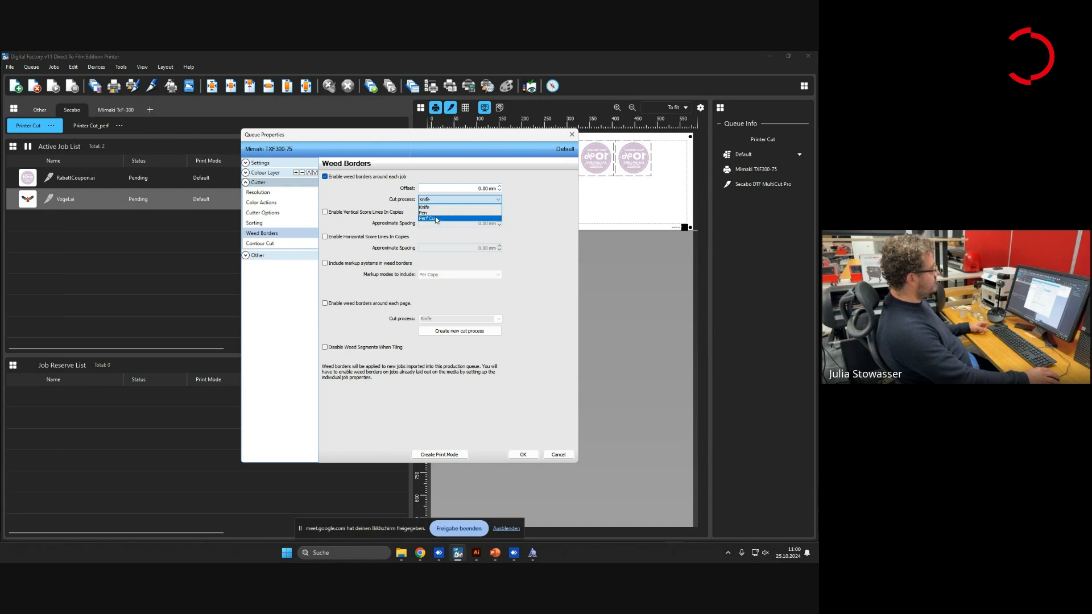
pyautogui.click(436, 219)
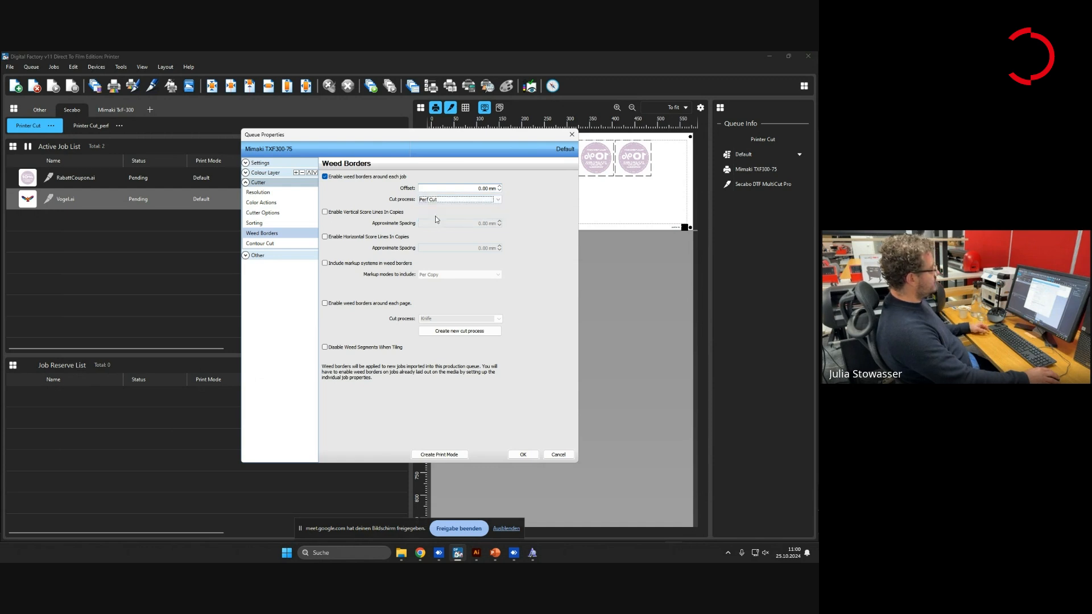
pyautogui.click(522, 455)
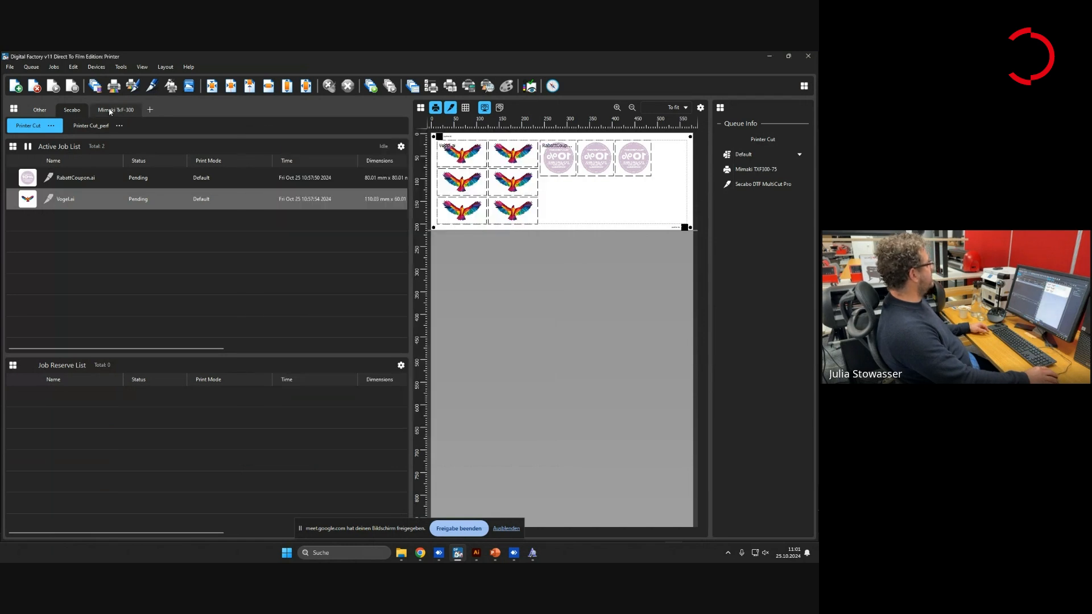
# In the Secabo DTF MultiCut Pro's Perf Cut process, apply a trailing blade with 45° angle threshold and 0.3 mm correction, plus a 2 mm overcut
pyautogui.click(95, 130)
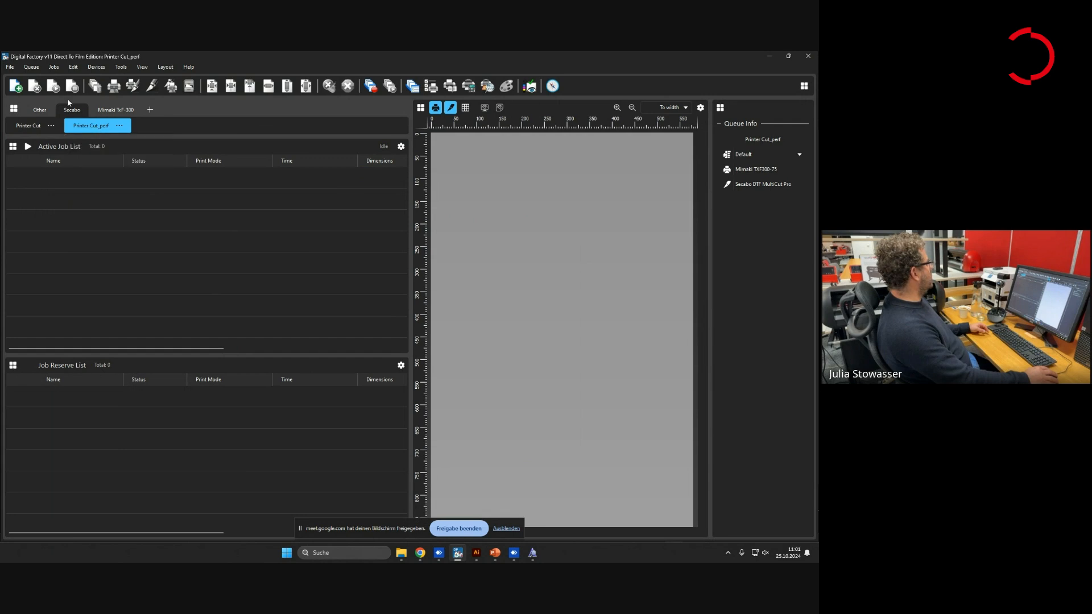
pyautogui.click(119, 125)
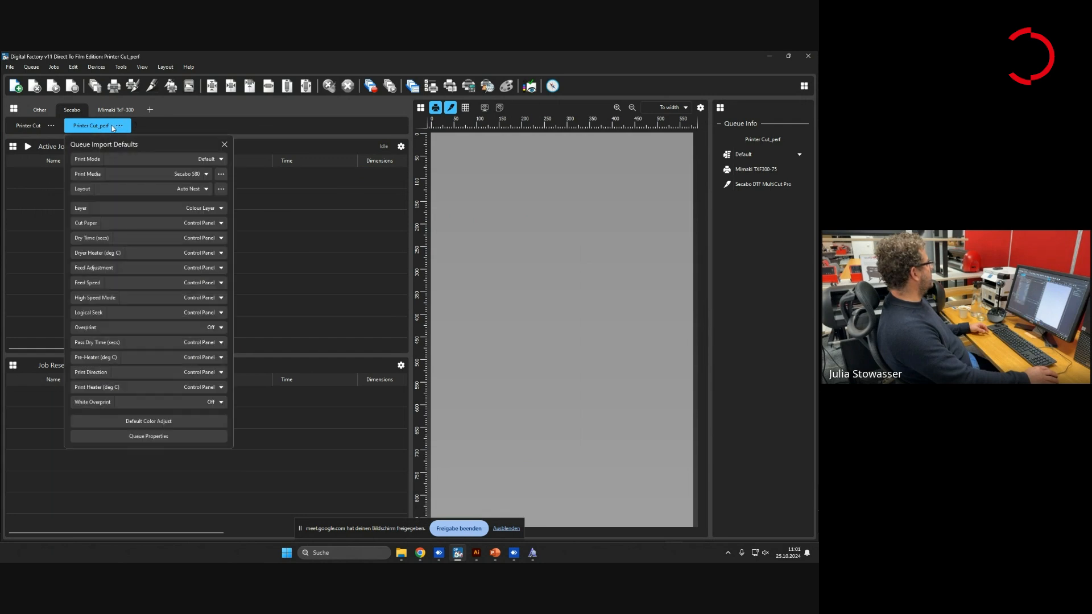
pyautogui.click(96, 67)
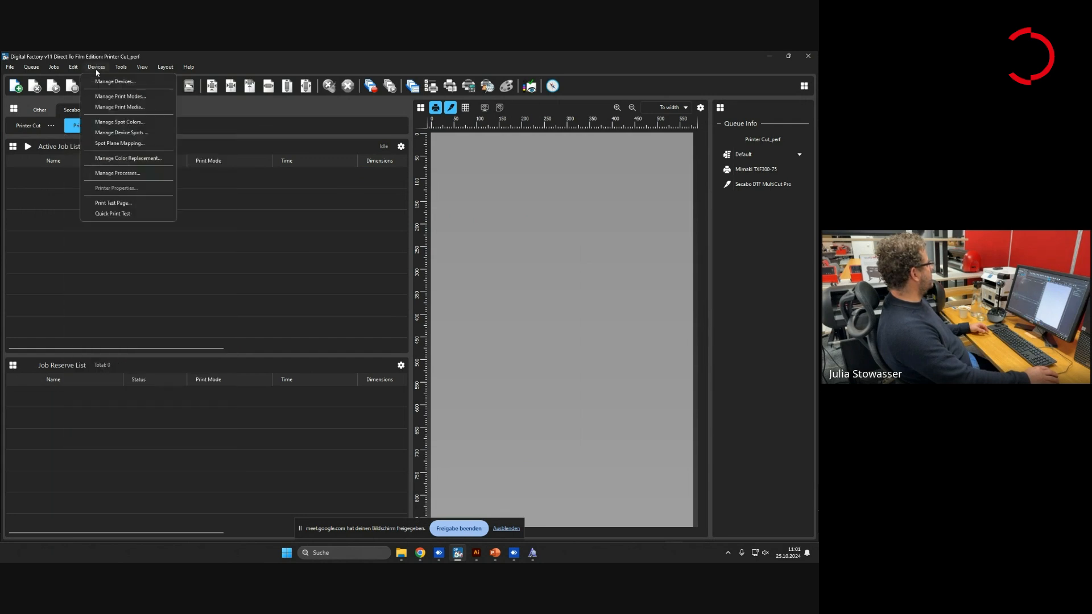
pyautogui.click(132, 175)
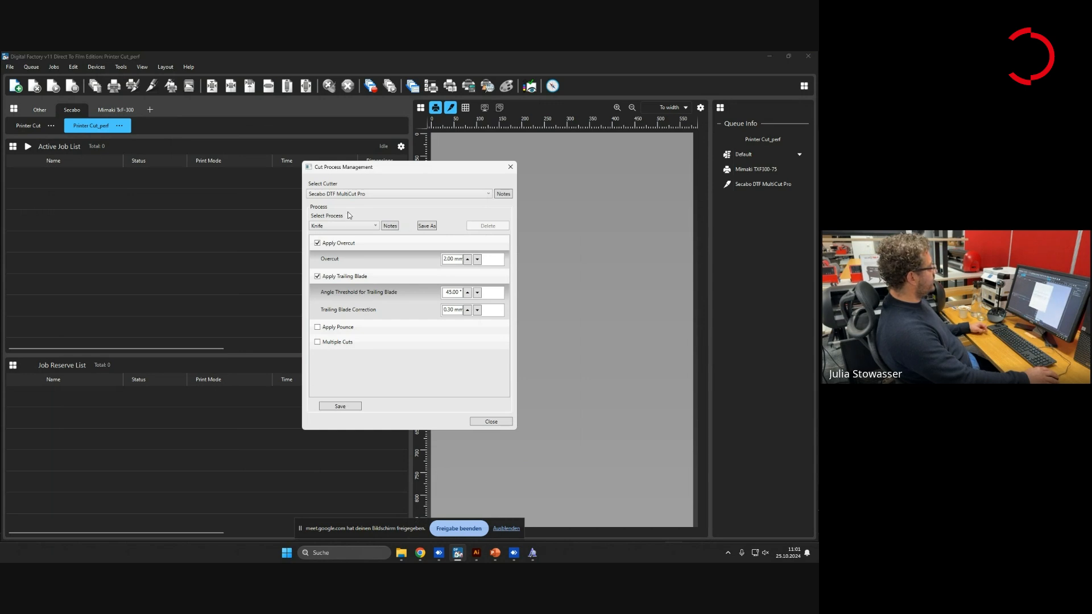
pyautogui.click(343, 227)
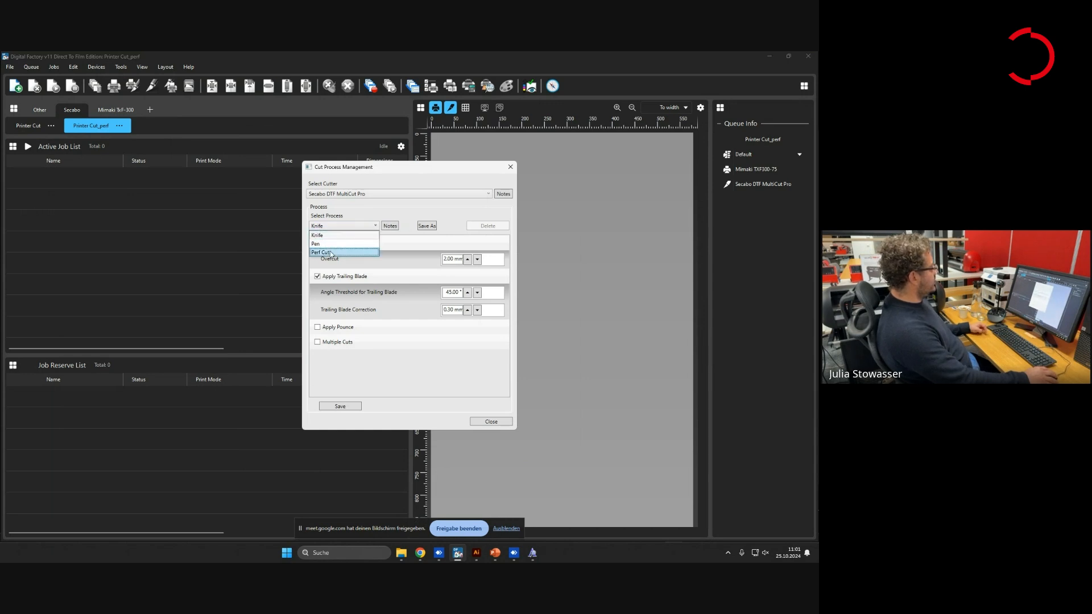
pyautogui.click(331, 253)
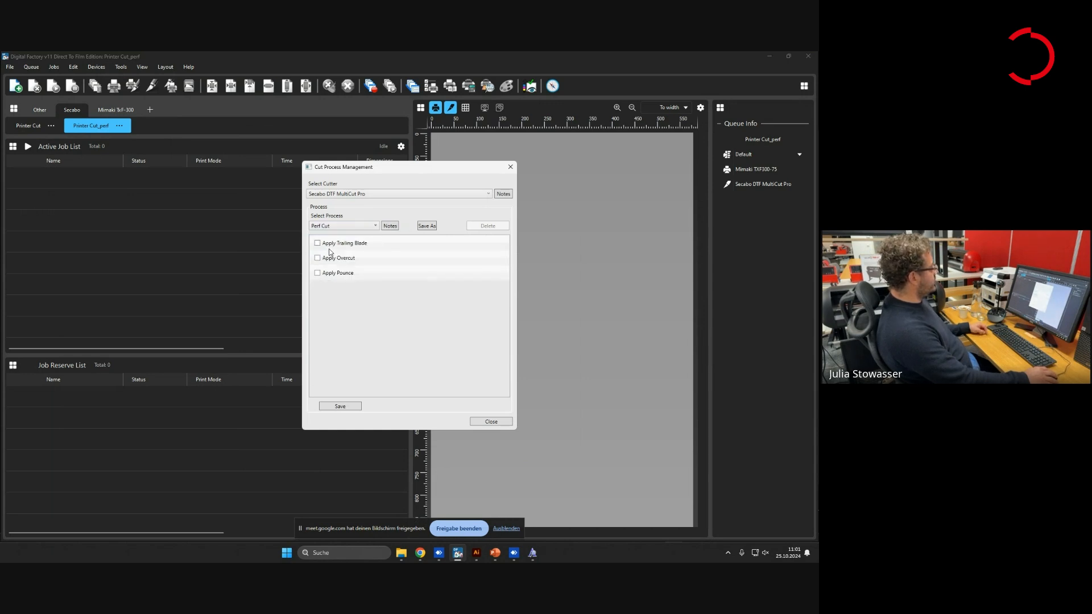
pyautogui.click(329, 245)
pyautogui.doubleClick(446, 259)
pyautogui.write('45')
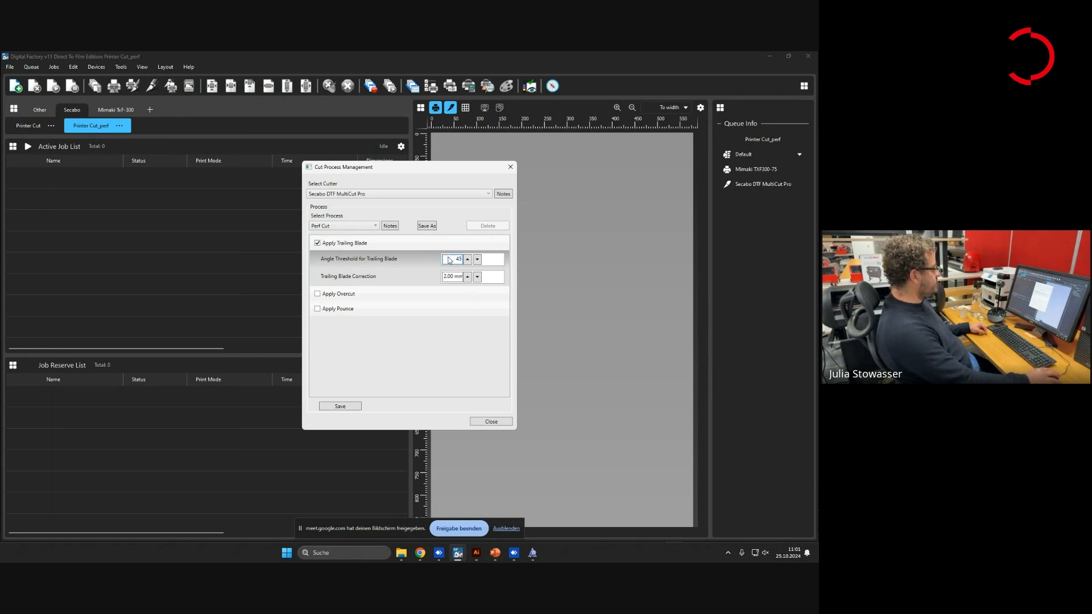
pyautogui.doubleClick(449, 277)
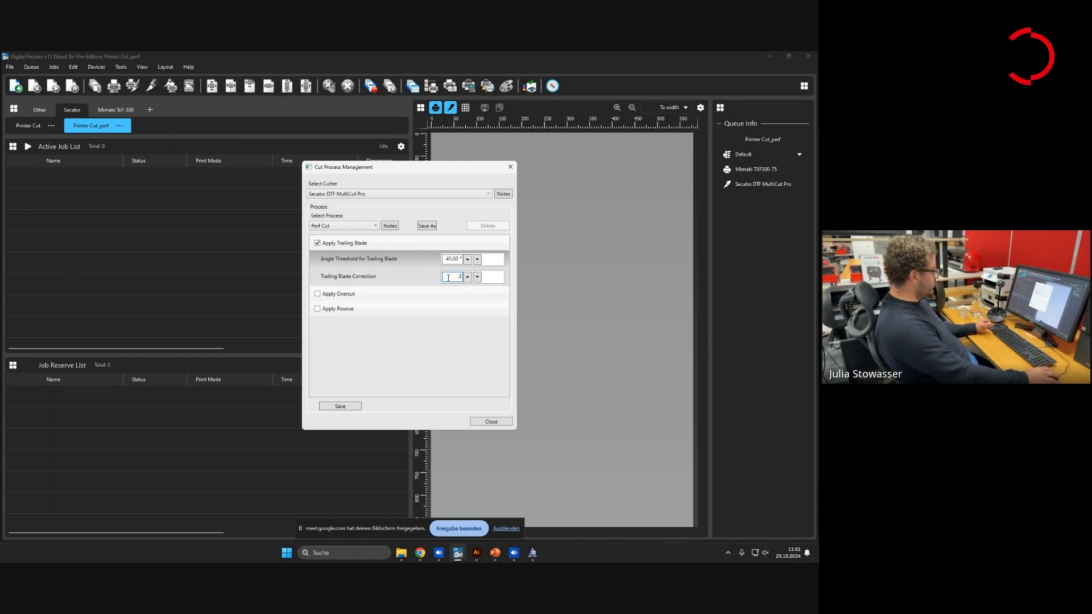
pyautogui.click(328, 294)
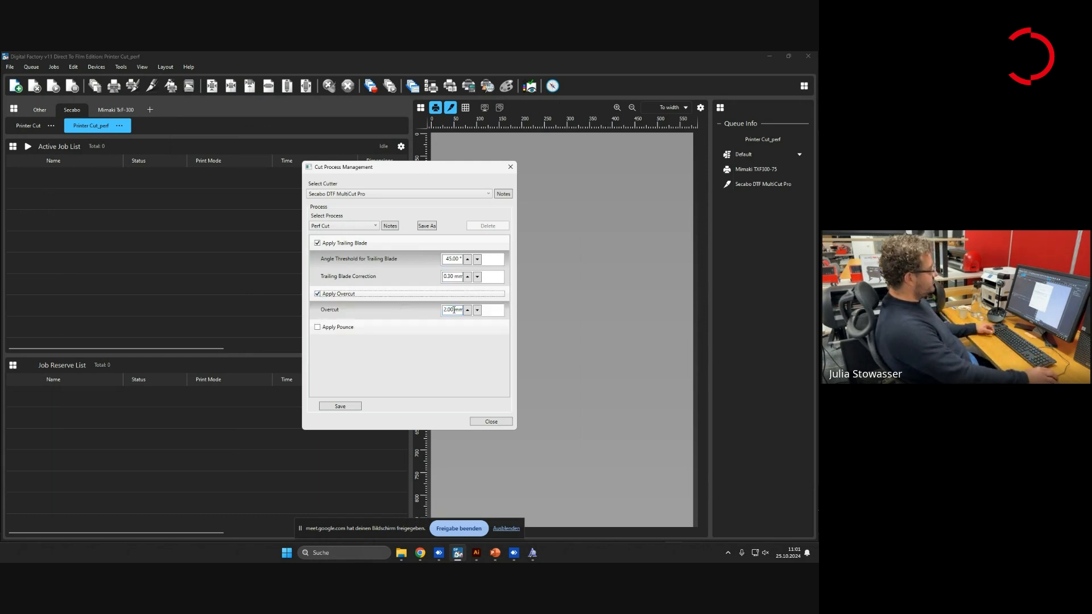
# Apply Pounce to the Perf Cut process with a blank length of 30 mm and a dash length of 0.5 mm, and close the process management
pyautogui.click(338, 328)
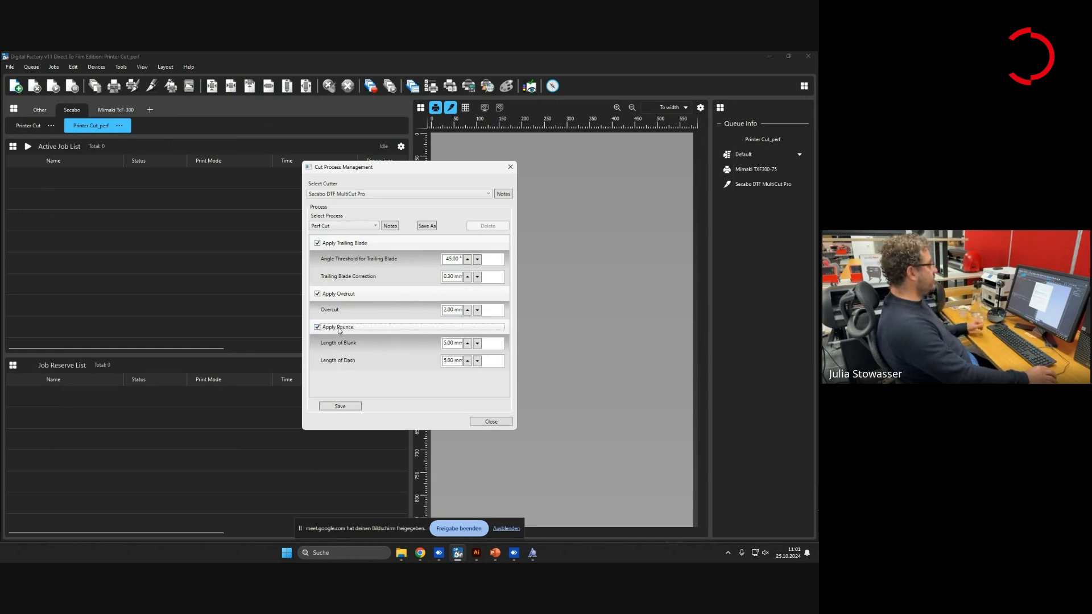
pyautogui.doubleClick(455, 343)
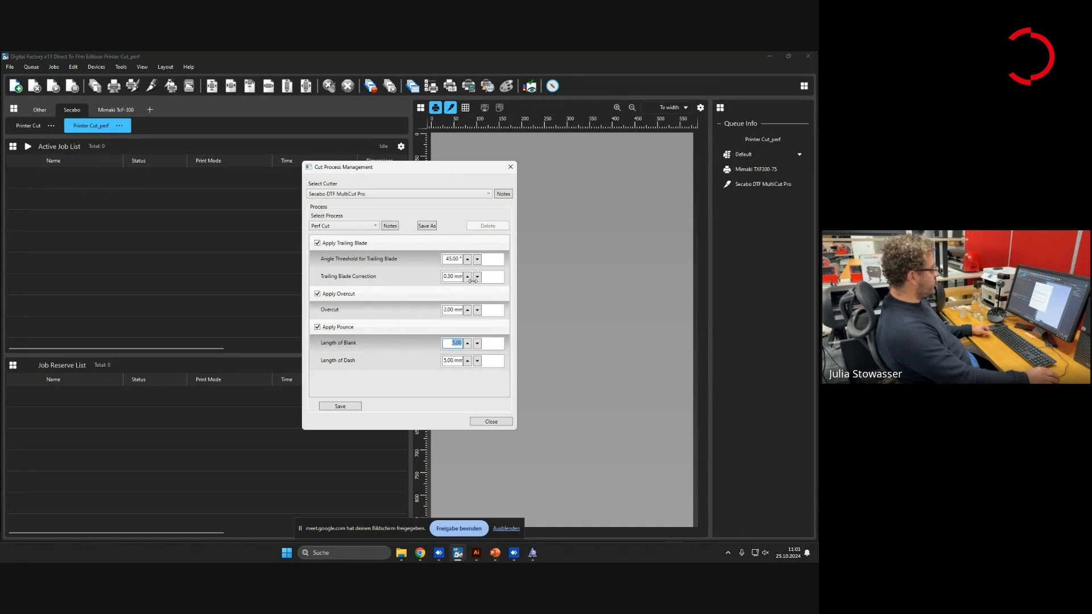
pyautogui.write('30')
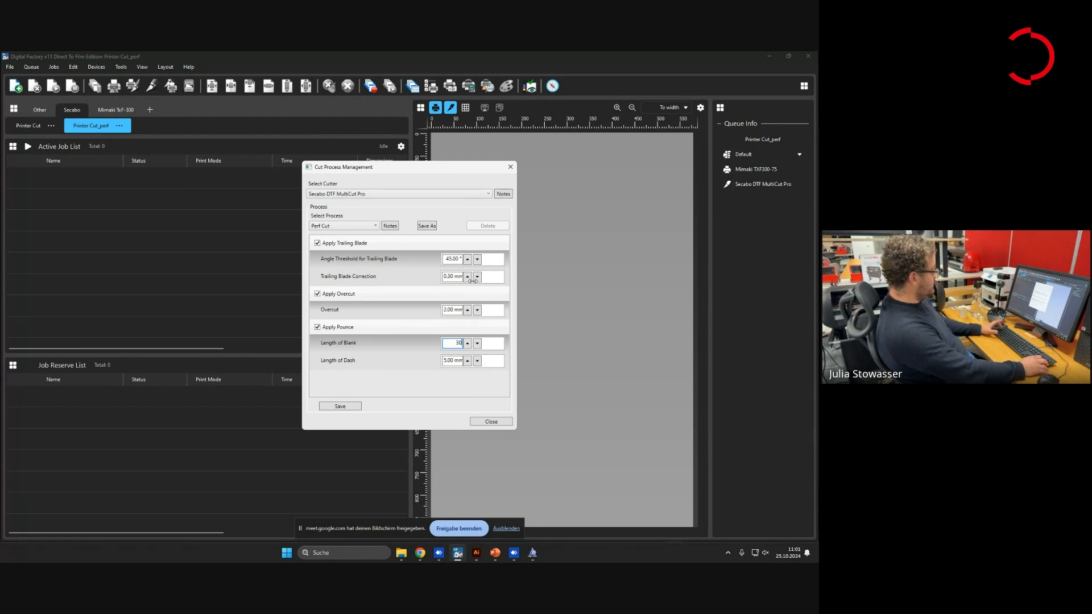
pyautogui.click(452, 360)
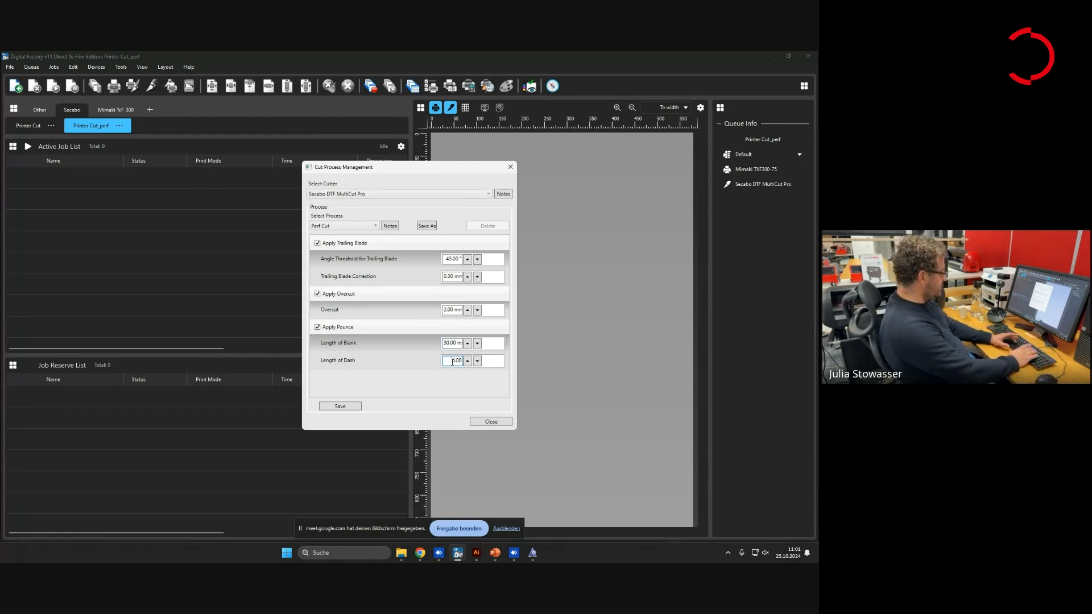
pyautogui.press('BackSpace')
pyautogui.write('5')
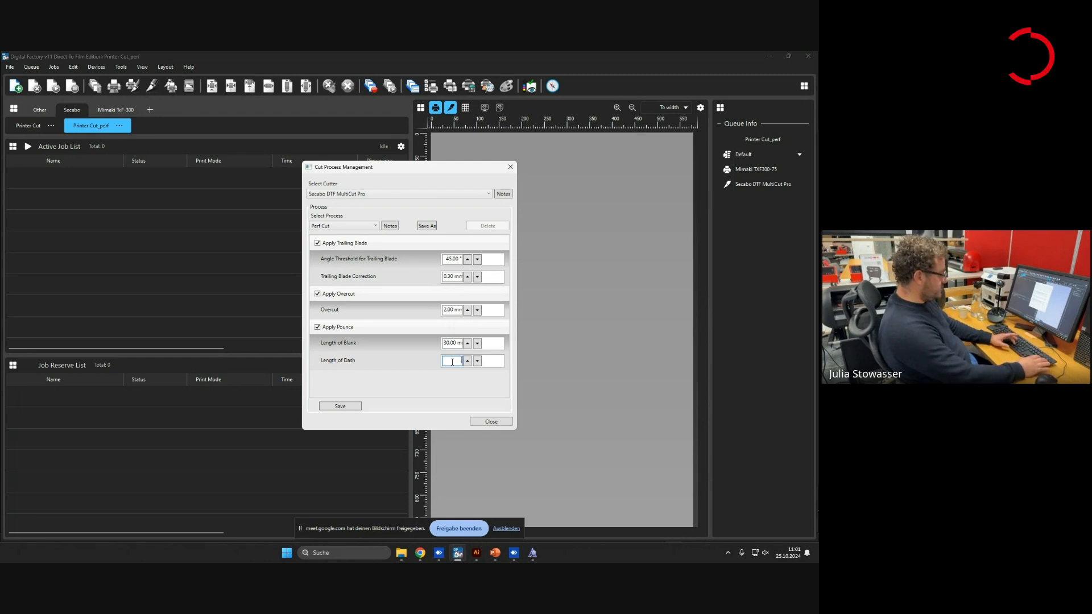
pyautogui.click(454, 342)
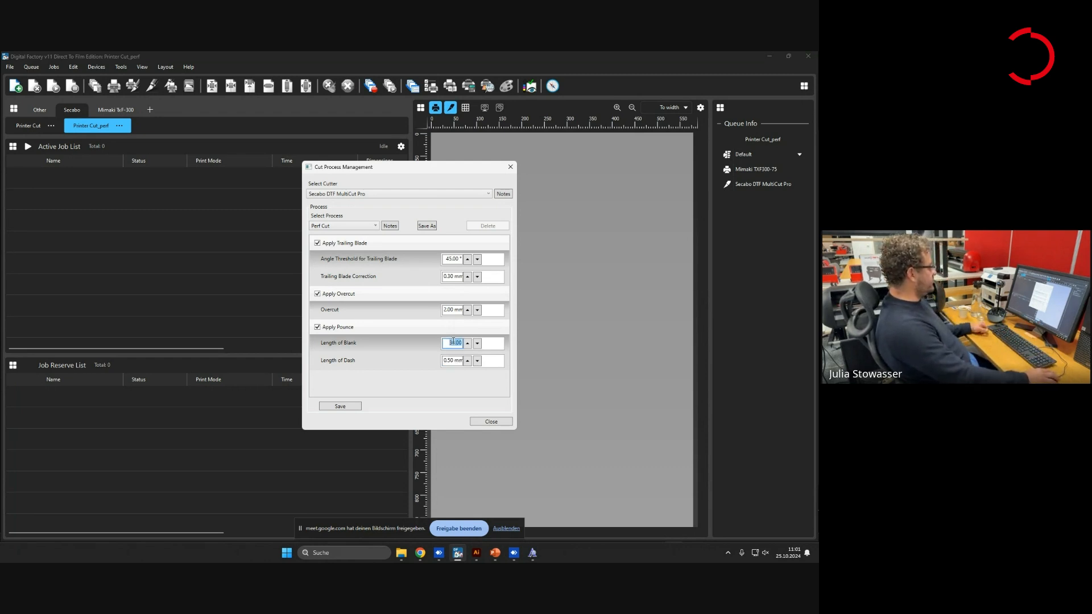
pyautogui.click(379, 348)
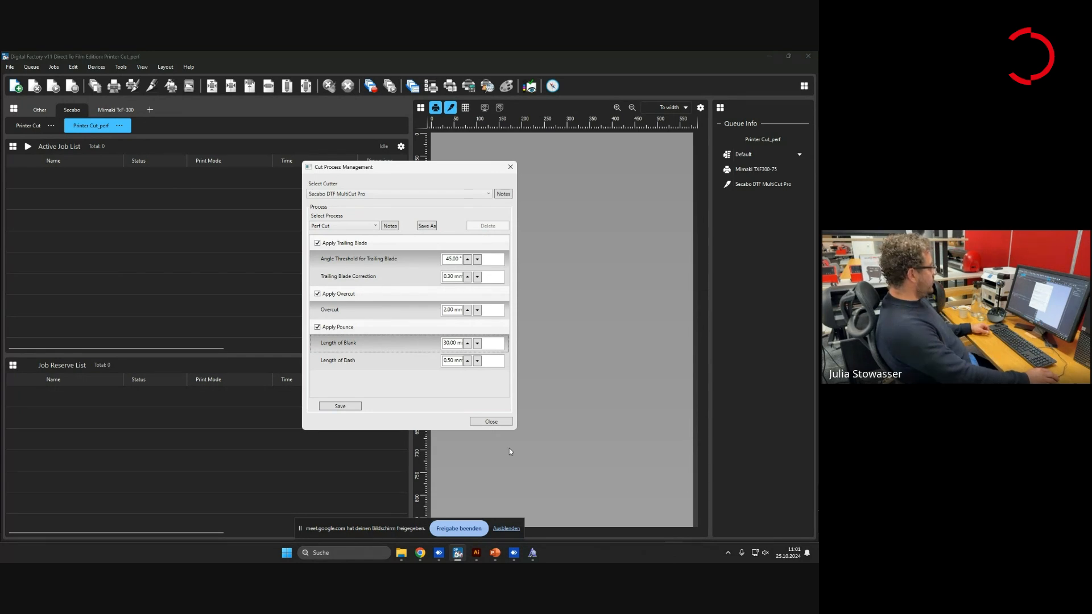
pyautogui.click(487, 422)
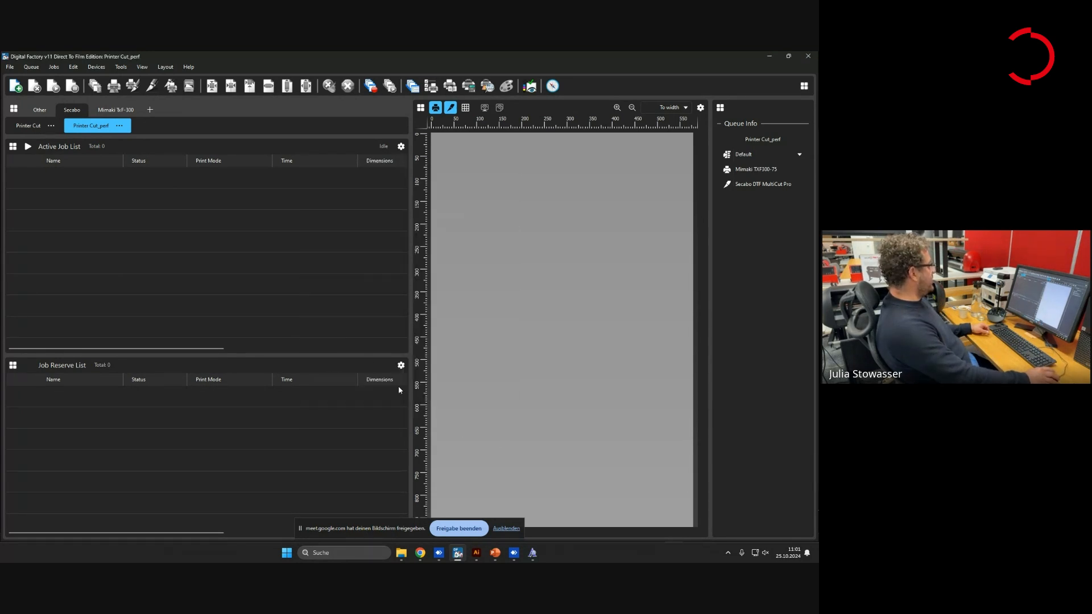
pyautogui.click(119, 126)
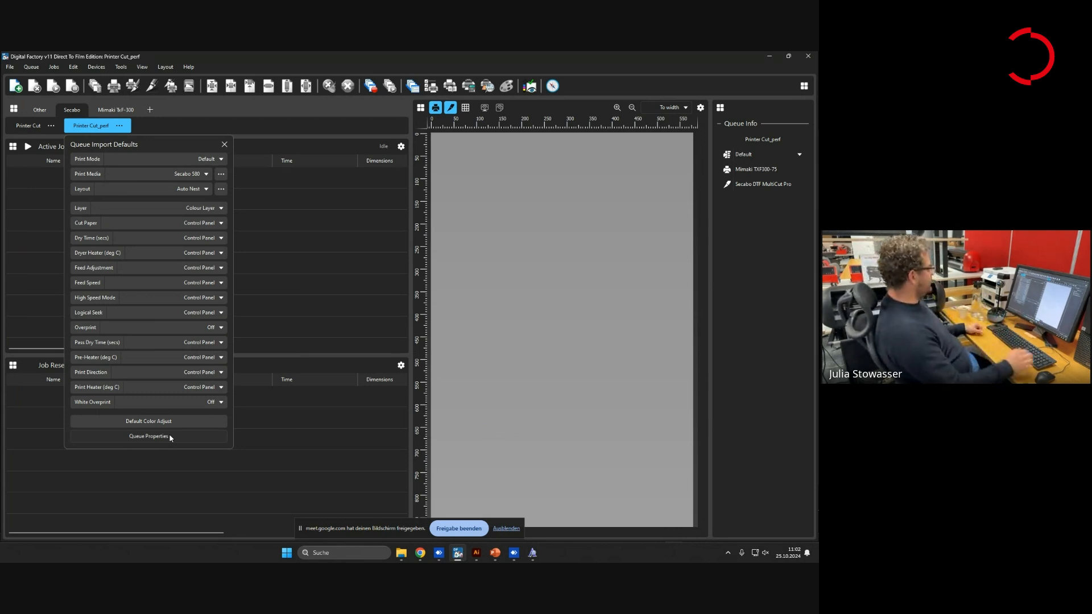
pyautogui.click(171, 124)
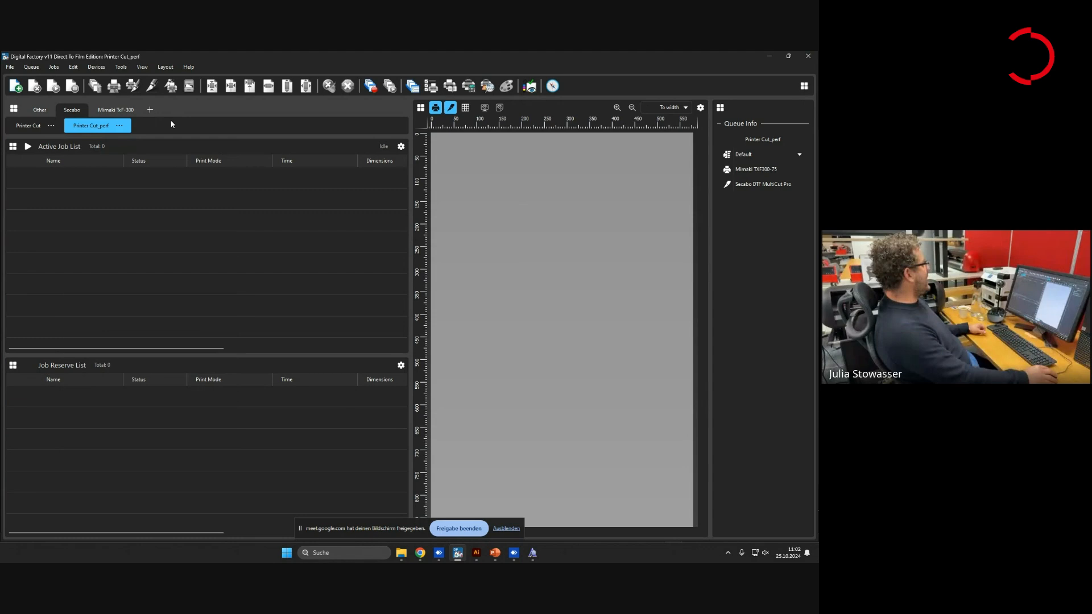
pyautogui.moveTo(22, 129)
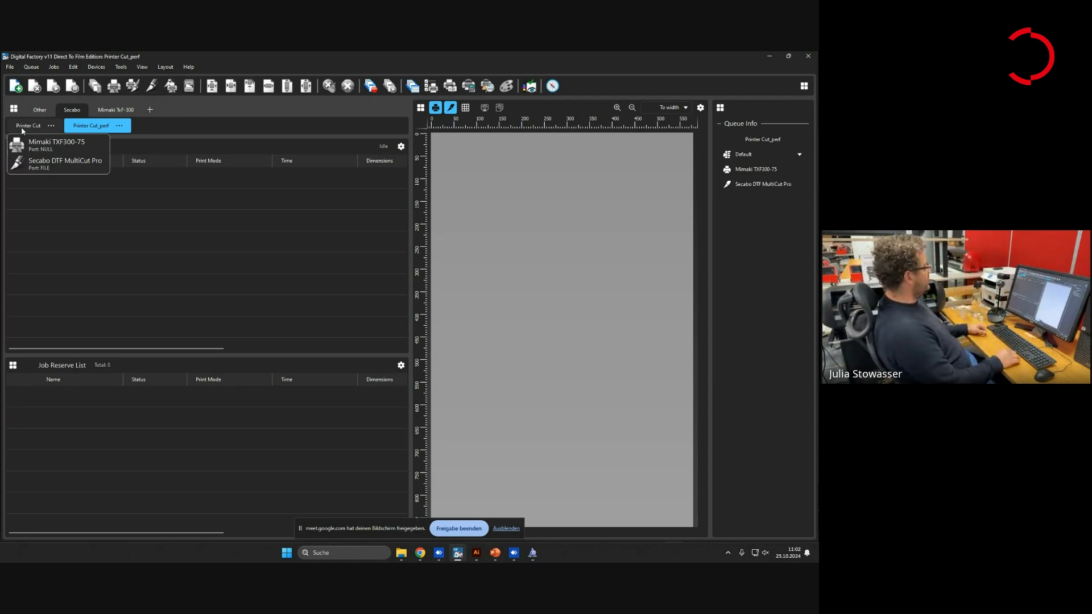
pyautogui.moveTo(89, 132)
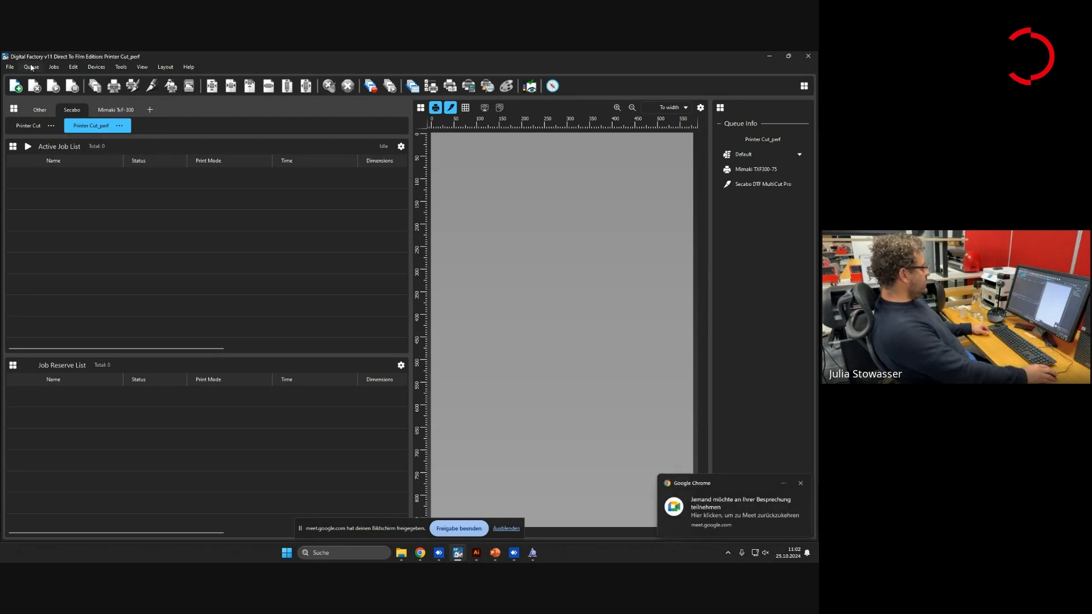
# Duplicate the Printer Cut_perf queue in the Queue Manager with the name suffix "colorcut", keeping the NULL port
pyautogui.click(31, 68)
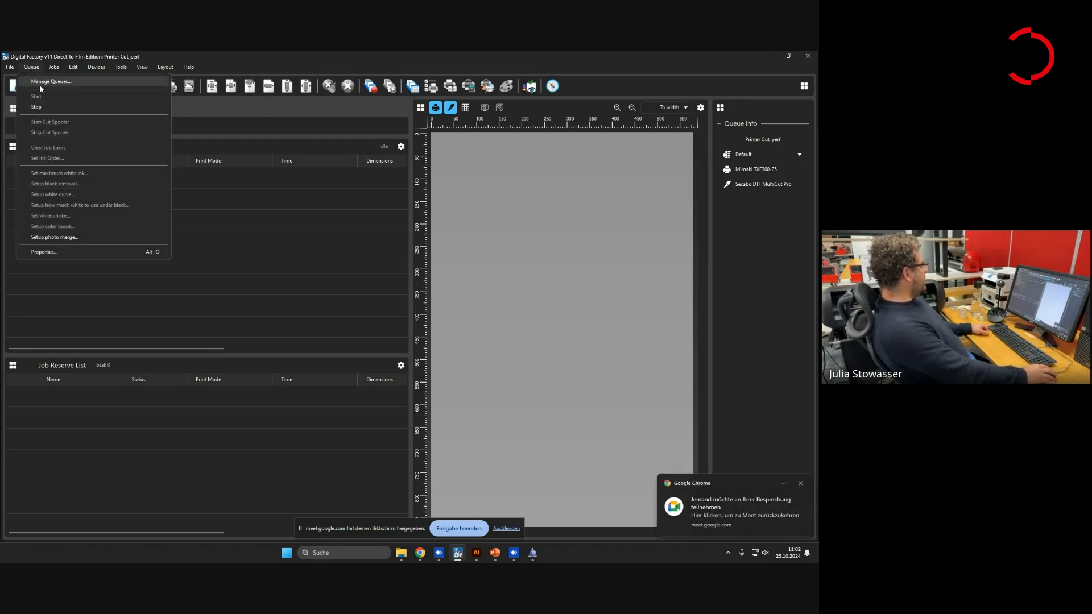
pyautogui.click(40, 83)
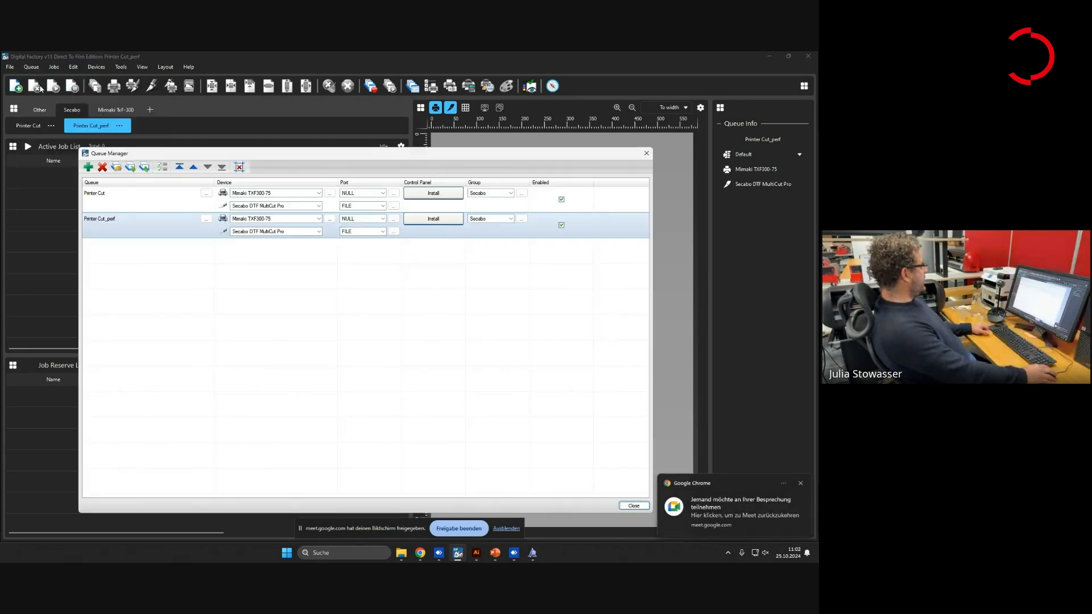
pyautogui.click(120, 171)
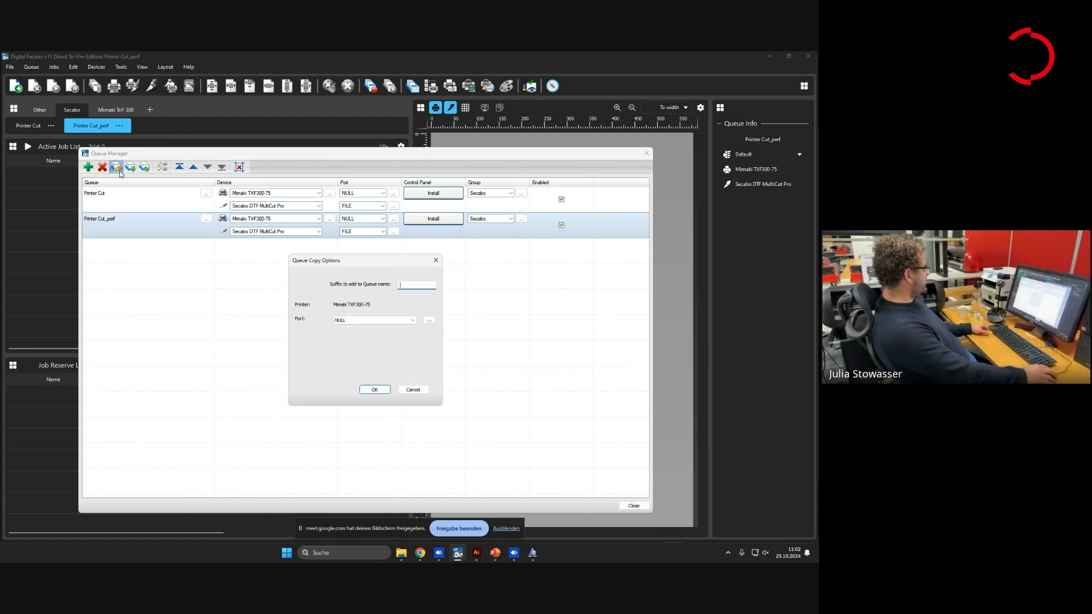
pyautogui.write('colo')
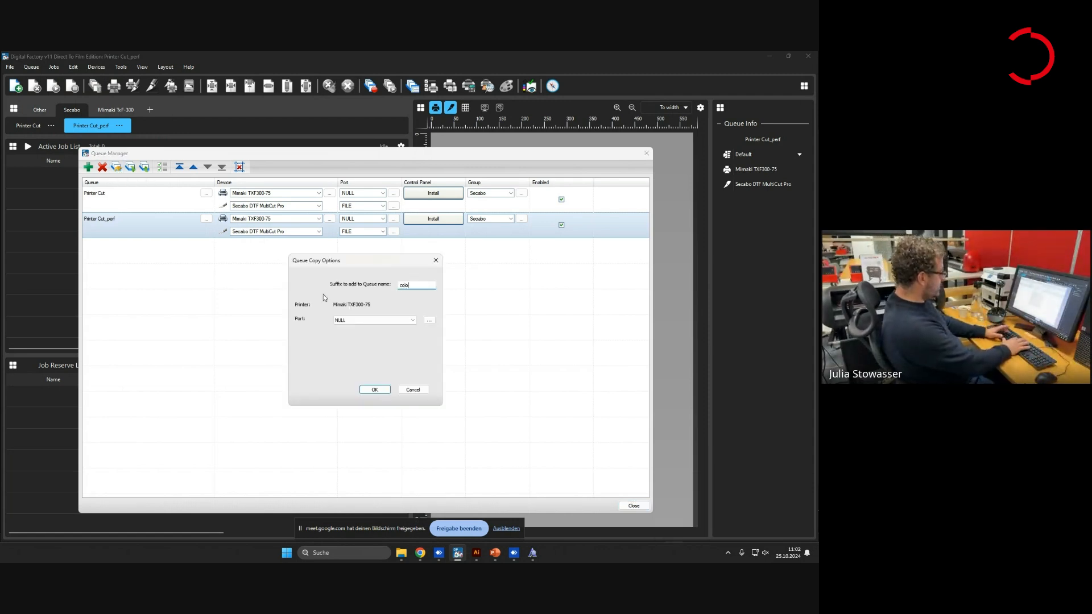
pyautogui.write('rcut')
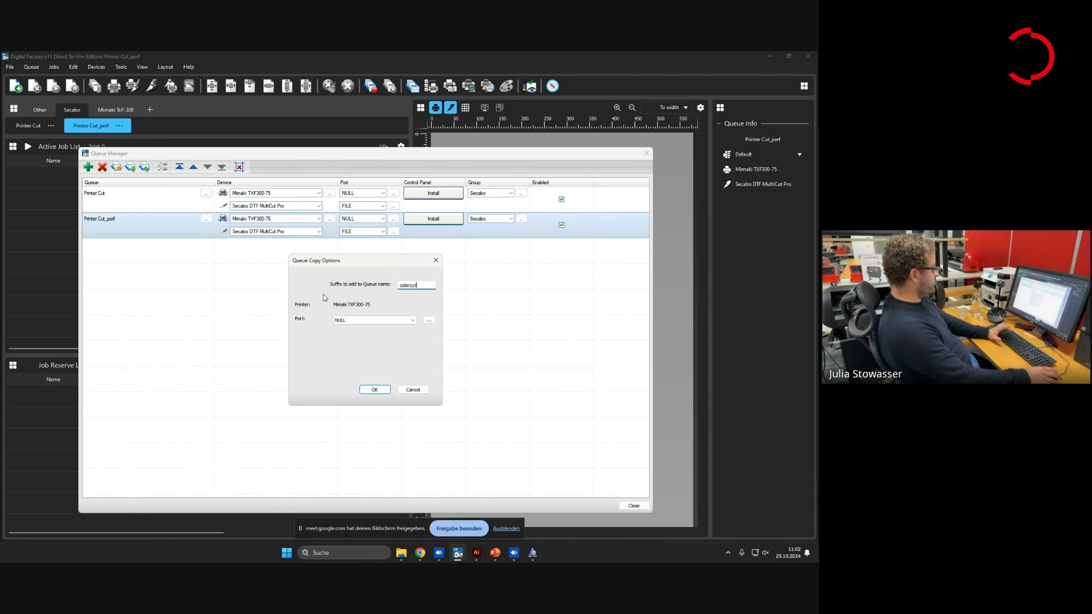
pyautogui.click(375, 390)
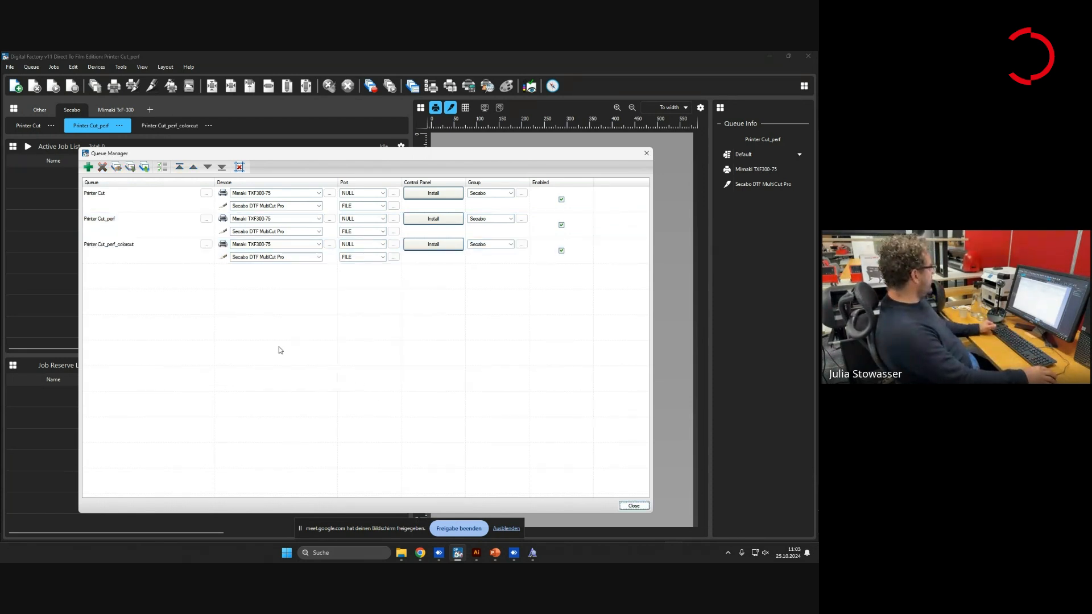
# Rename the duplicated Printer Cut_perf_colorcut queue as "Printer Colorcut" in its general queue properties
pyautogui.click(119, 250)
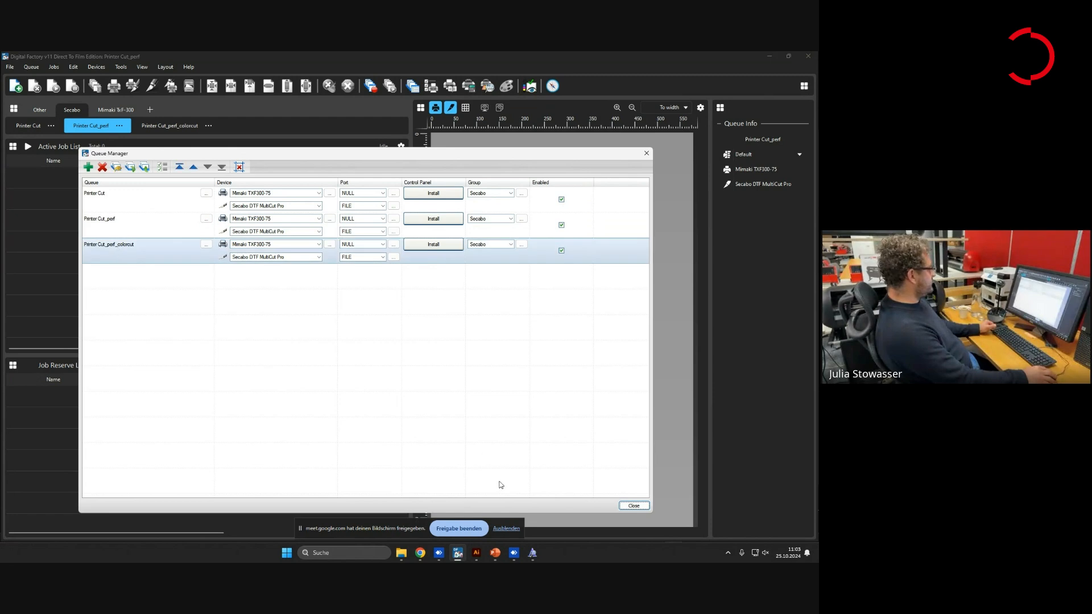
pyautogui.click(205, 248)
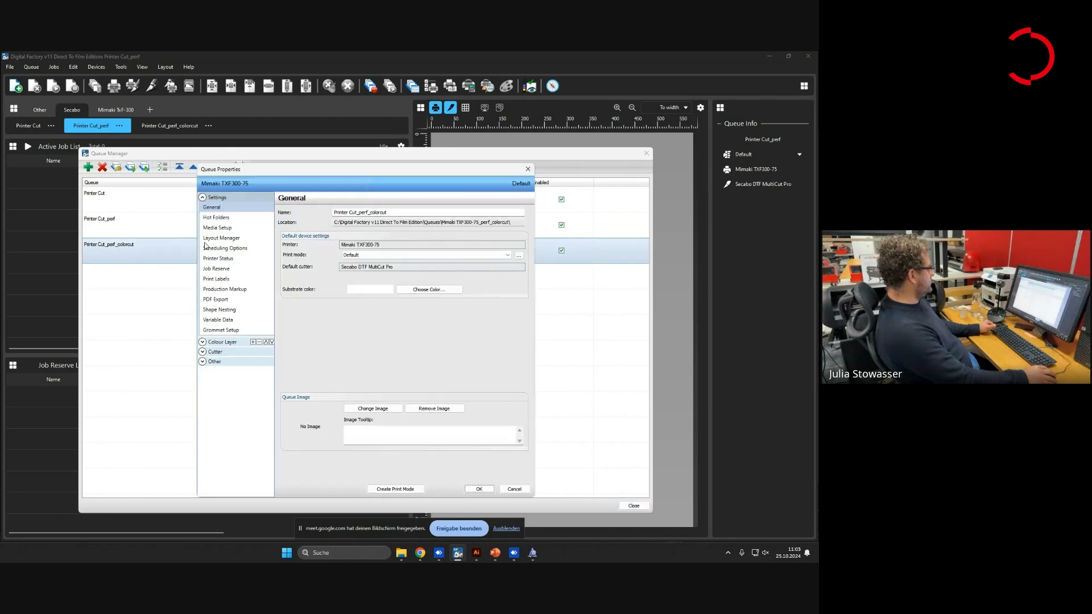
pyautogui.moveTo(348, 213); pyautogui.dragTo(373, 211)
pyautogui.write('C')
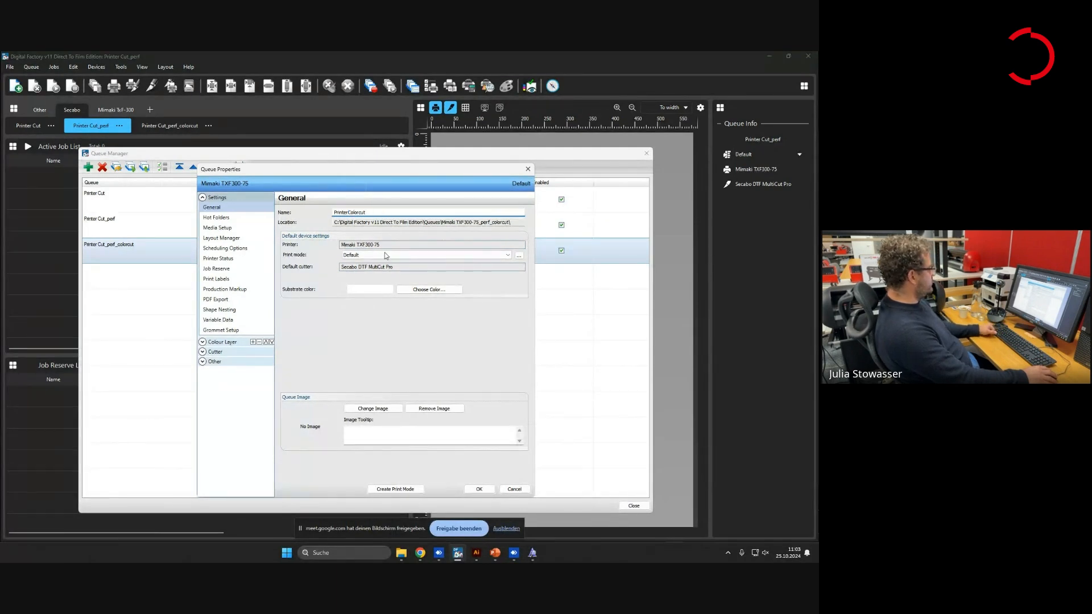
pyautogui.click(349, 212)
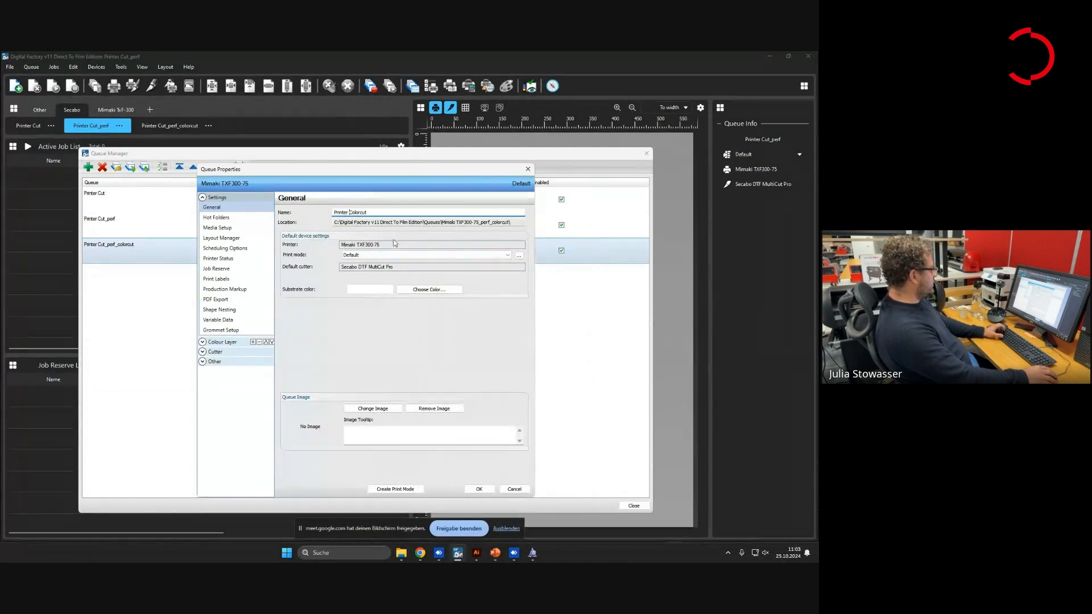
# Disable the weed borders around each job in the colorcut queue's cutter properties
pyautogui.click(213, 352)
pyautogui.click(218, 404)
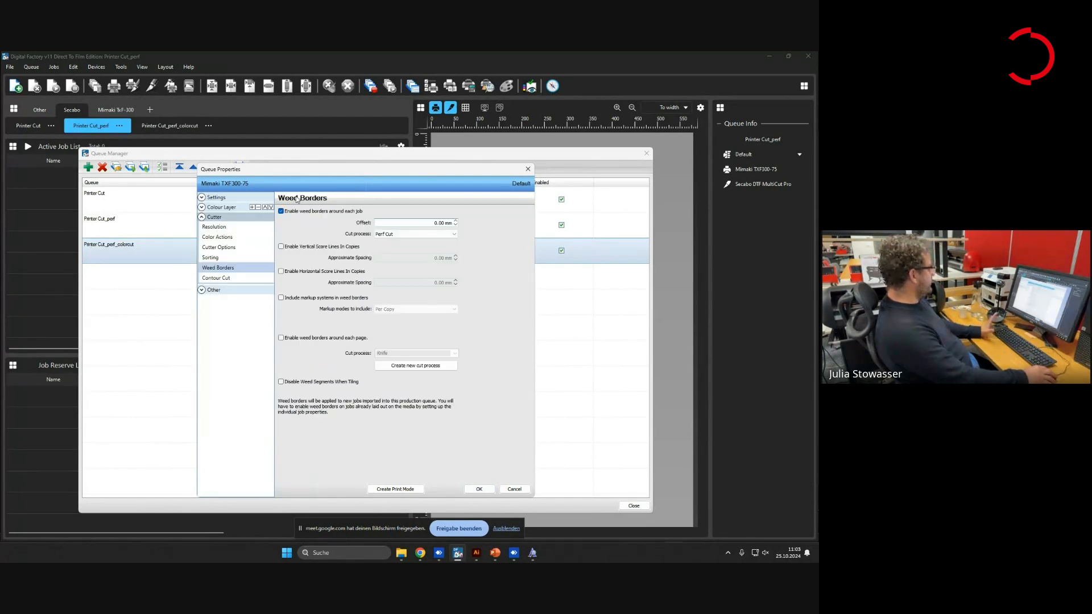
pyautogui.click(281, 212)
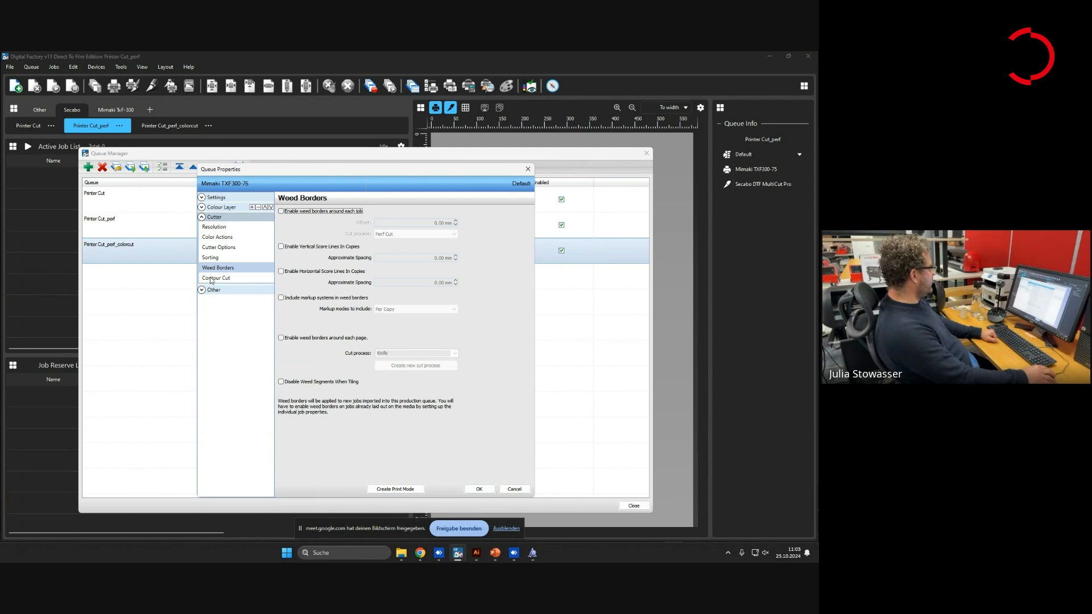
# Add a named color "SampleDem" with 100 magenta to the colorcut queue's cutter color actions
pyautogui.click(217, 237)
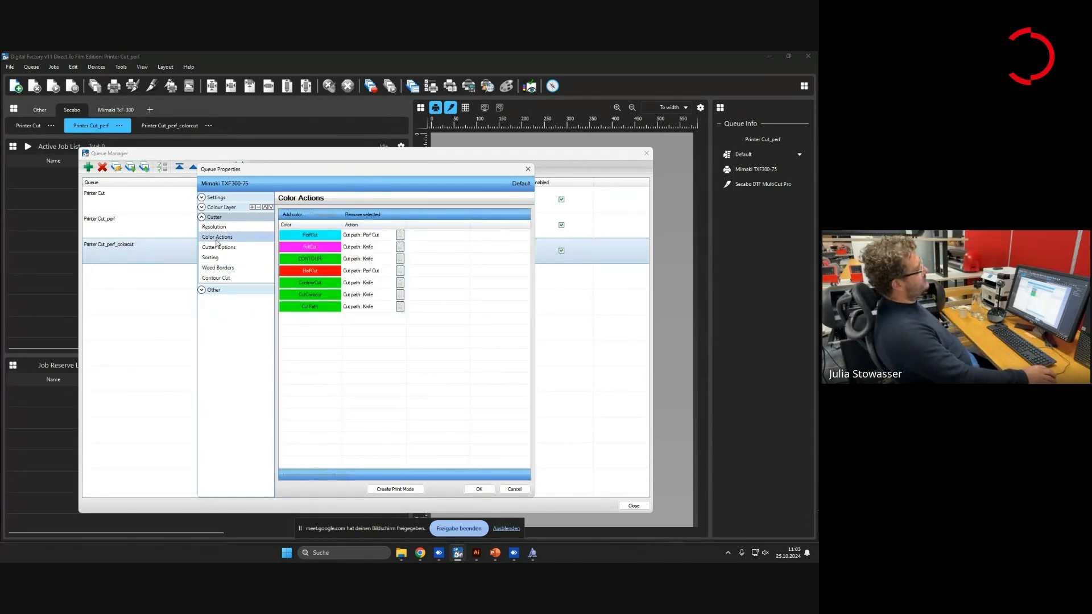
pyautogui.click(303, 240)
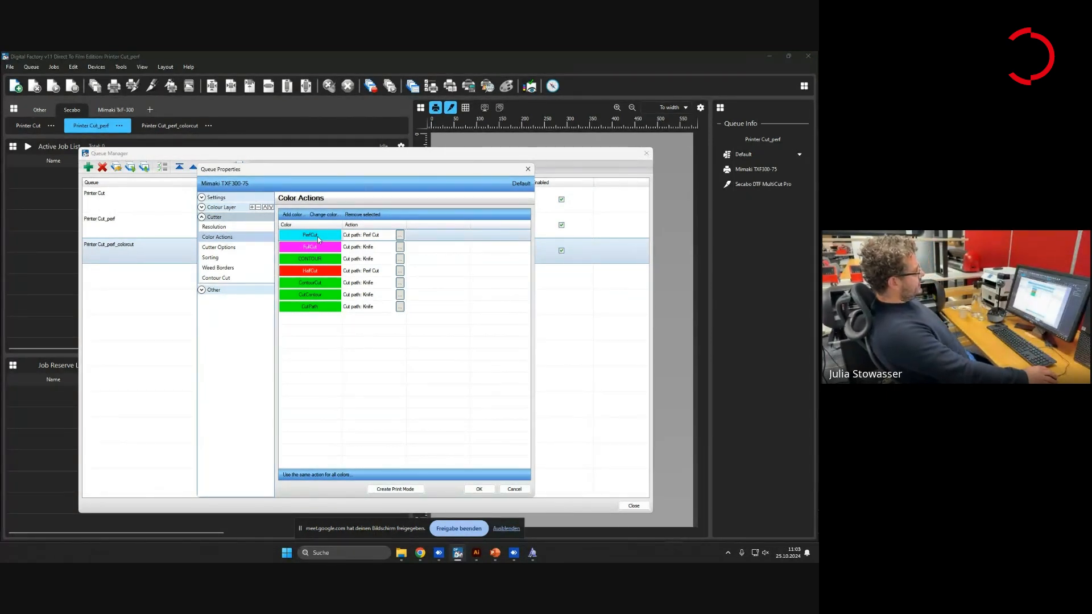
pyautogui.click(293, 215)
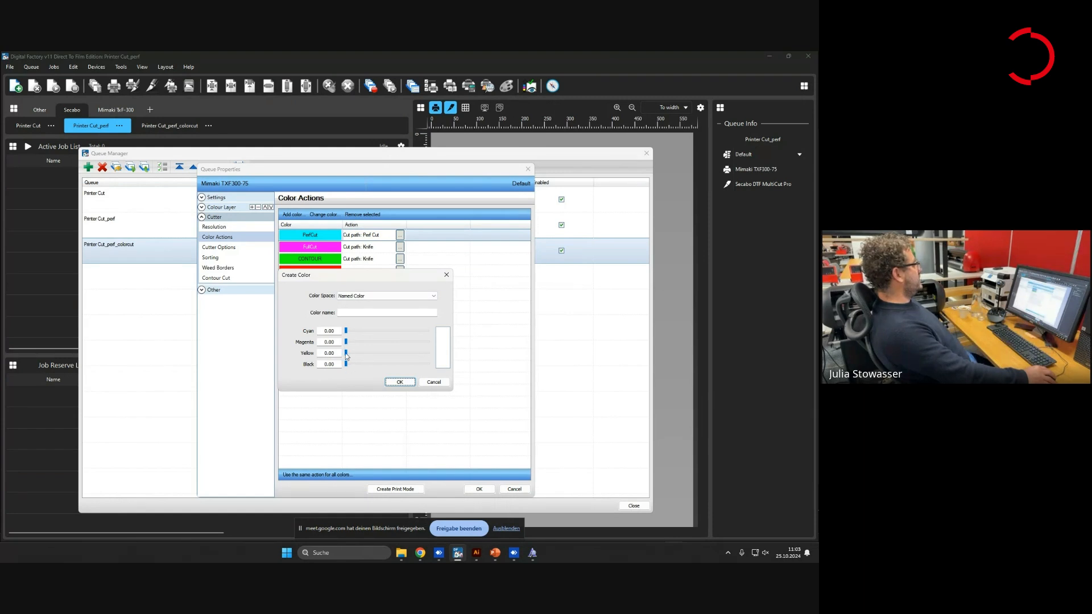
pyautogui.moveTo(346, 341); pyautogui.dragTo(418, 349)
pyautogui.click(375, 296)
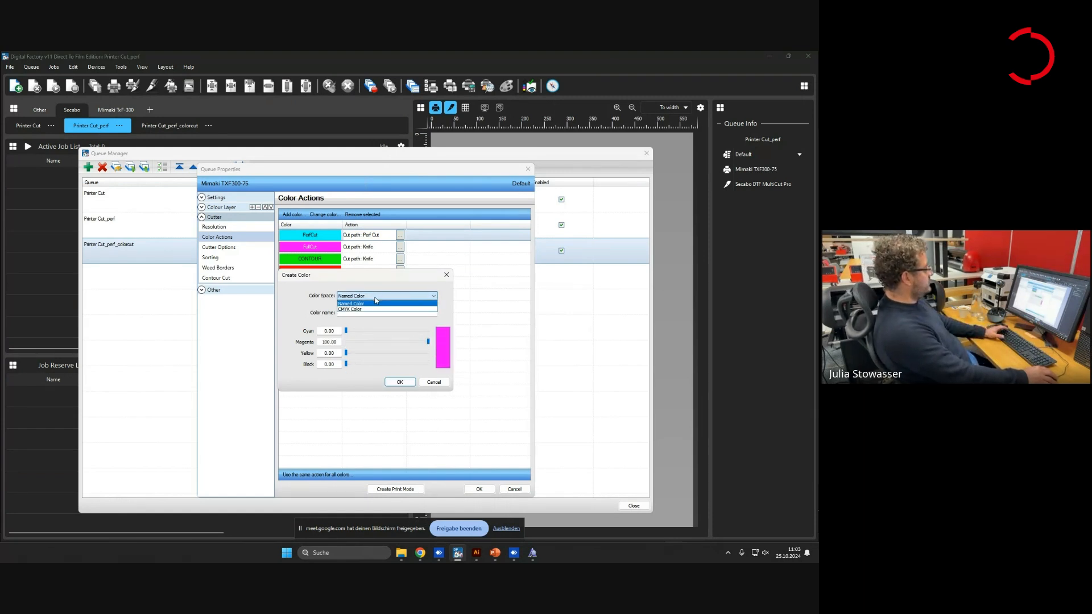
pyautogui.click(376, 303)
pyautogui.click(368, 312)
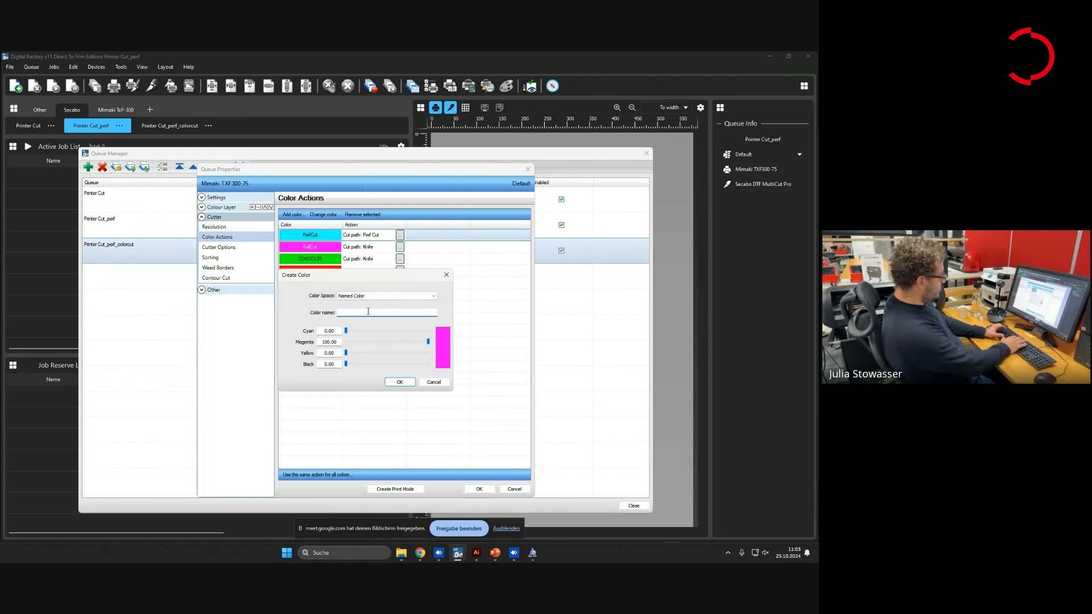
pyautogui.write('Sample')
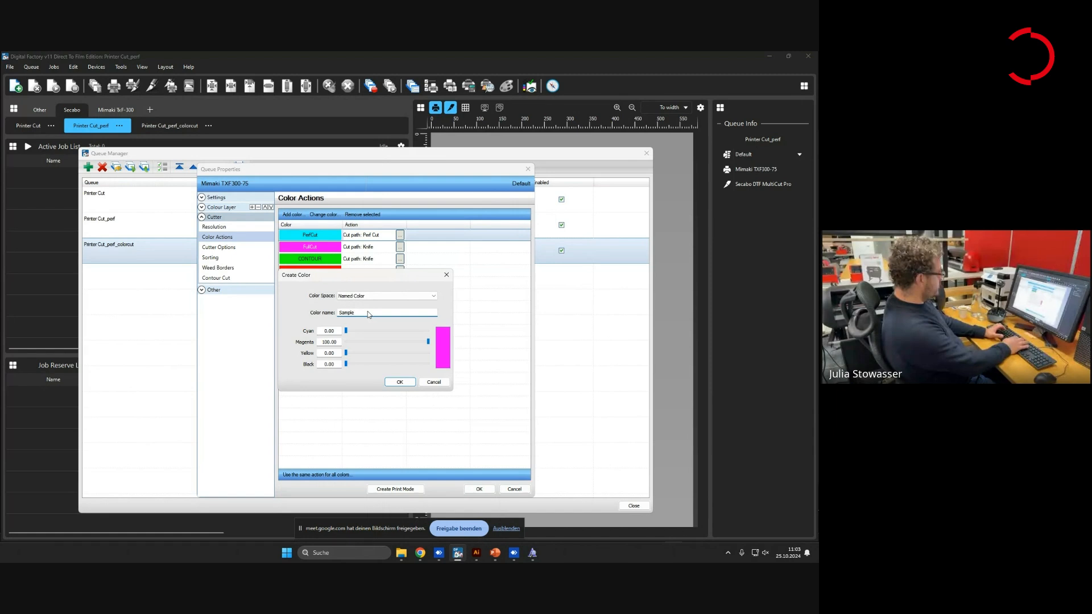
pyautogui.write('Dem')
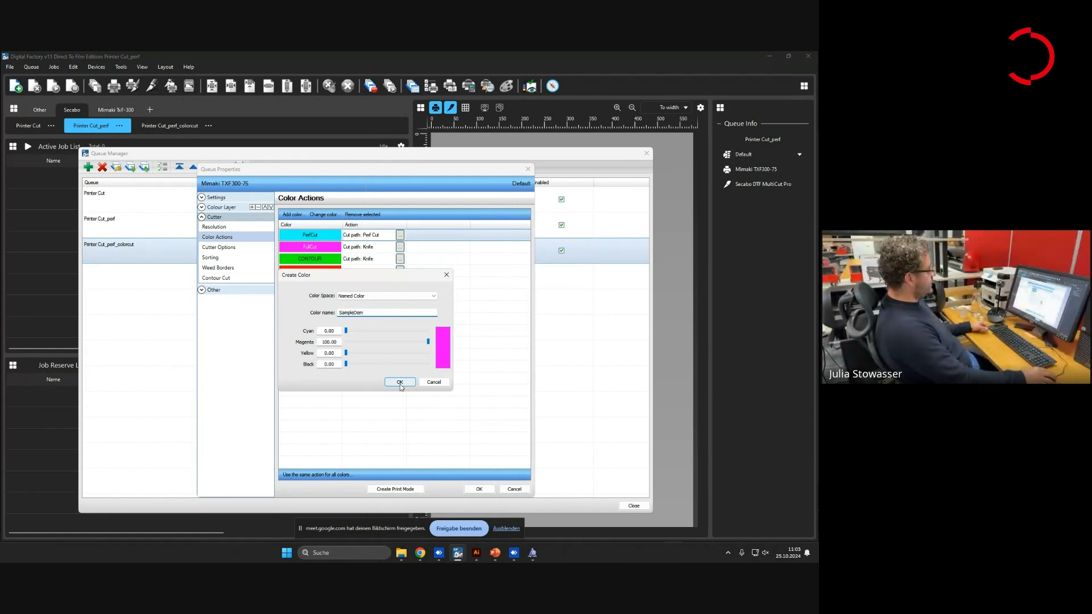
pyautogui.doubleClick(351, 312)
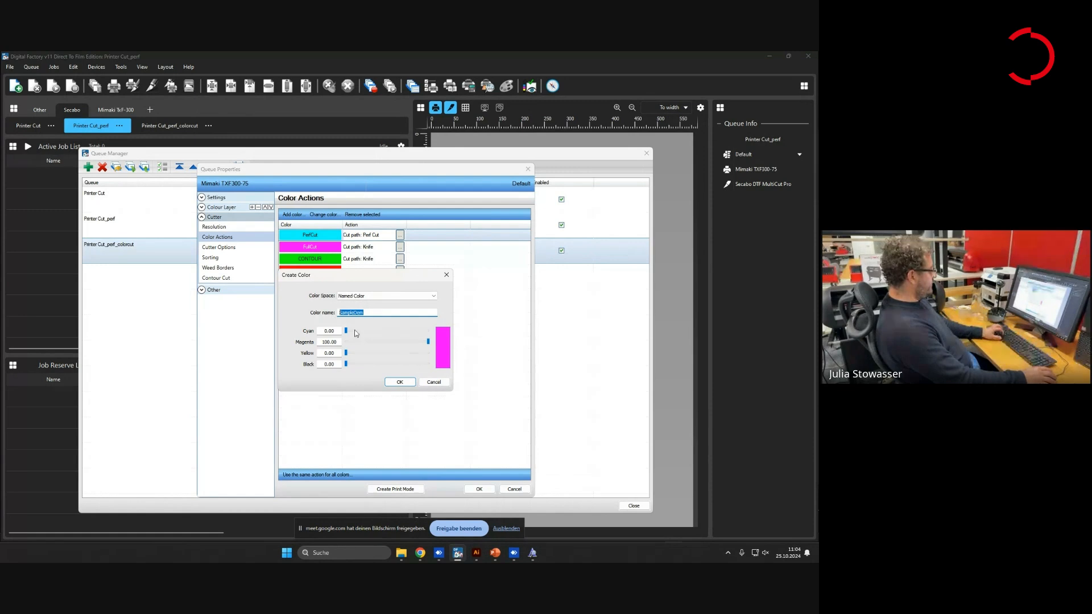
pyautogui.click(404, 383)
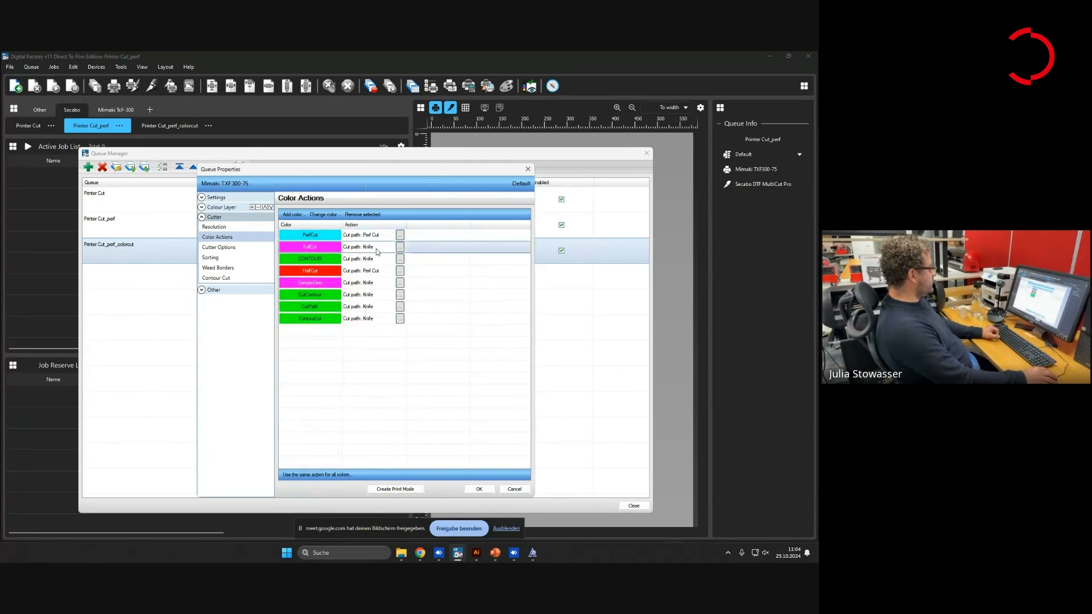
# Assign the Perf Cut process to the FullCut color action and save the queue properties
pyautogui.click(399, 247)
pyautogui.click(422, 224)
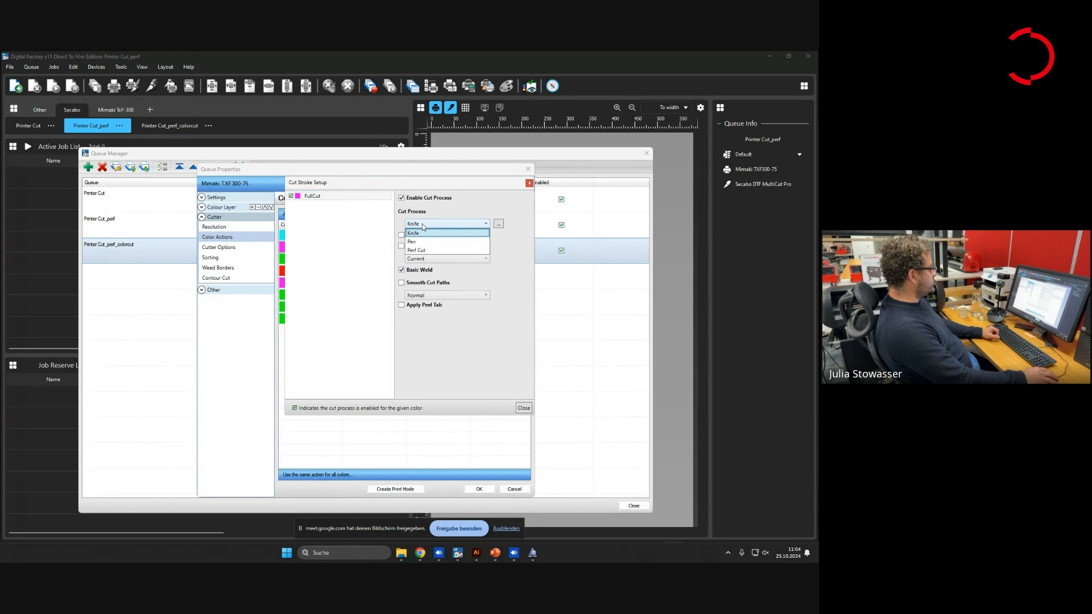
pyautogui.click(420, 251)
pyautogui.click(523, 408)
pyautogui.click(479, 490)
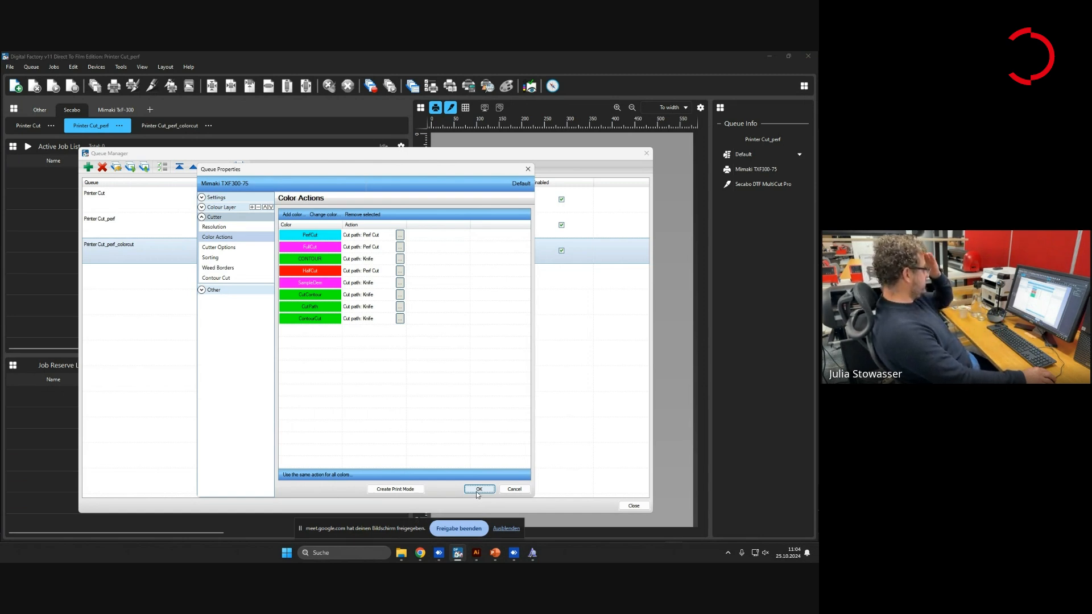
pyautogui.click(477, 490)
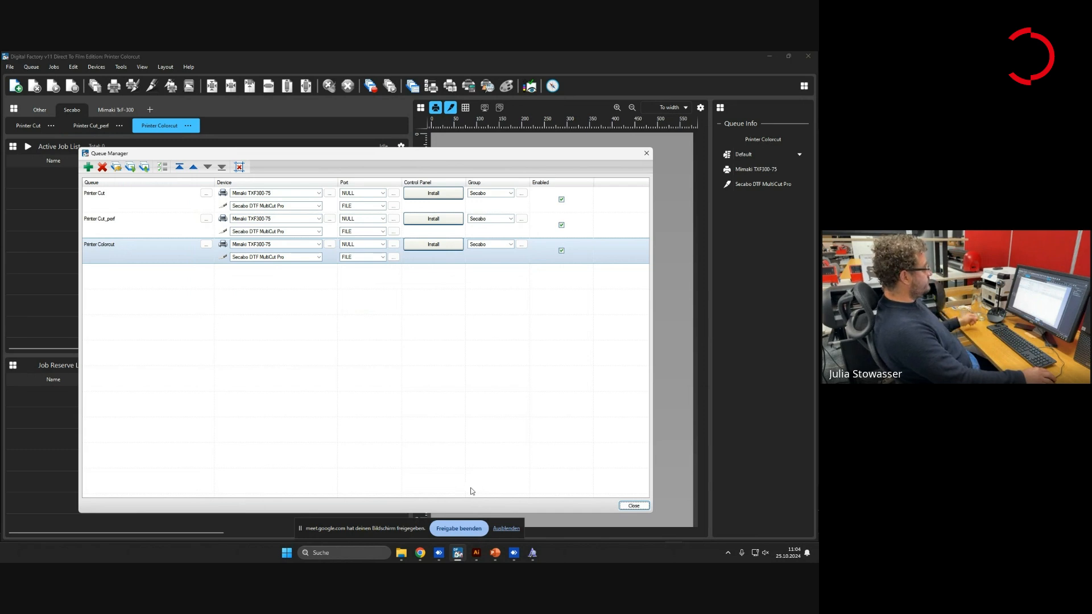
# Switch to the Trikot Verein DTF Convention artwork in Illustrator and move the floating PowerScript and Saga DTF panels clear of the artboard
pyautogui.moveTo(476, 559)
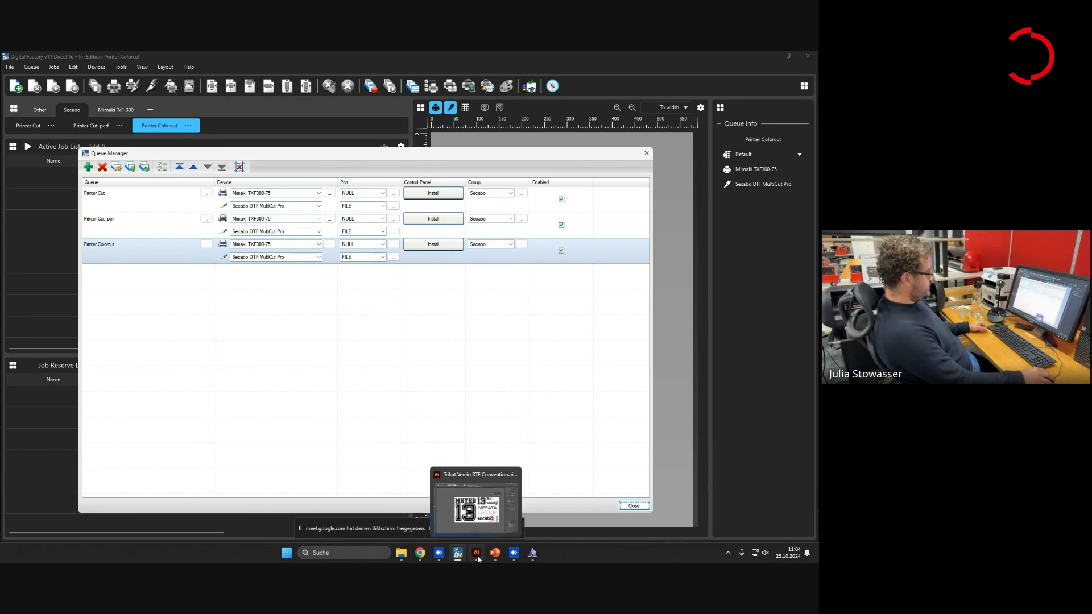
pyautogui.click(477, 559)
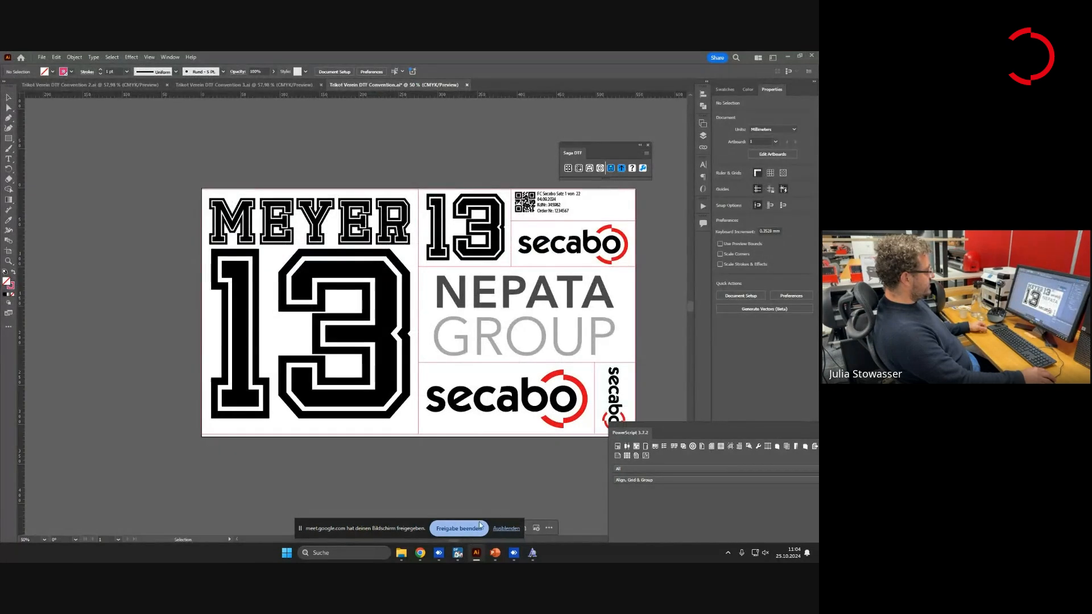
pyautogui.moveTo(708, 428); pyautogui.dragTo(755, 495)
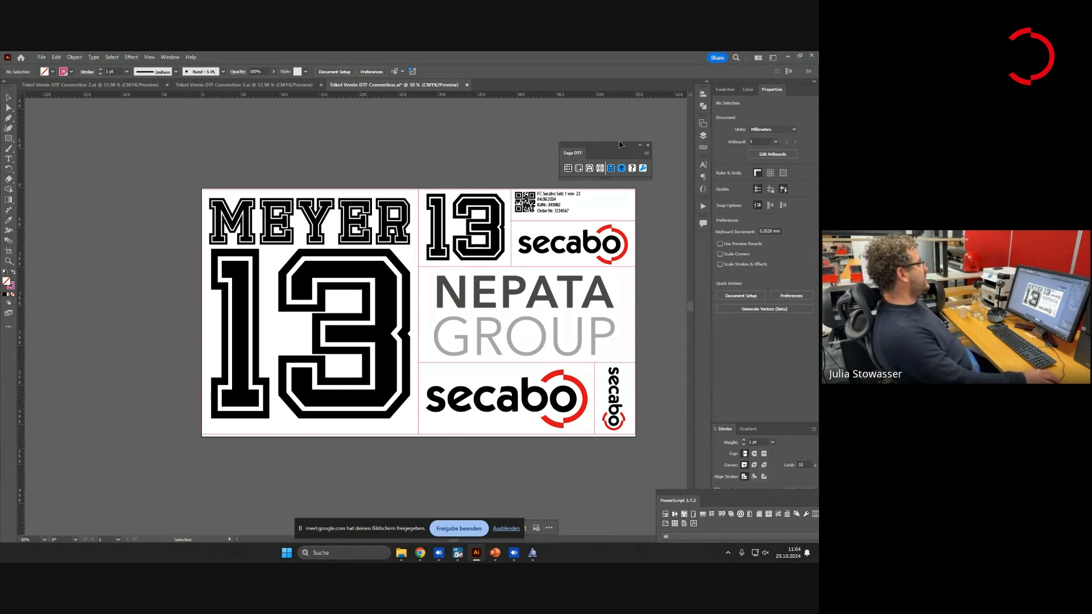
pyautogui.moveTo(616, 149); pyautogui.dragTo(633, 120)
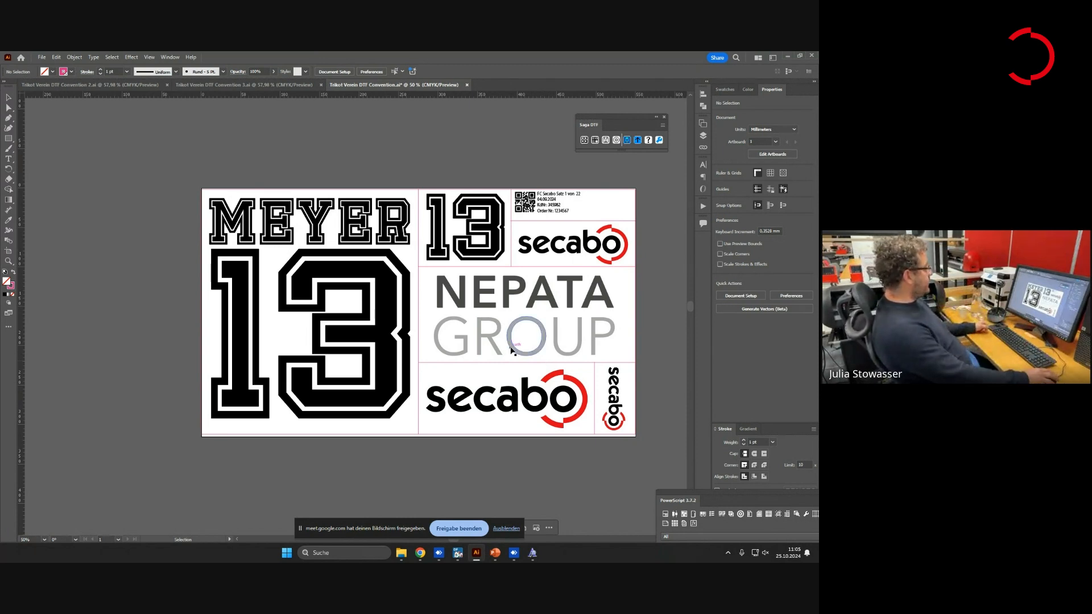
# Rename the spot-colour swatch used for the stroke of the large left cut rectangle as SampleDem
pyautogui.click(419, 296)
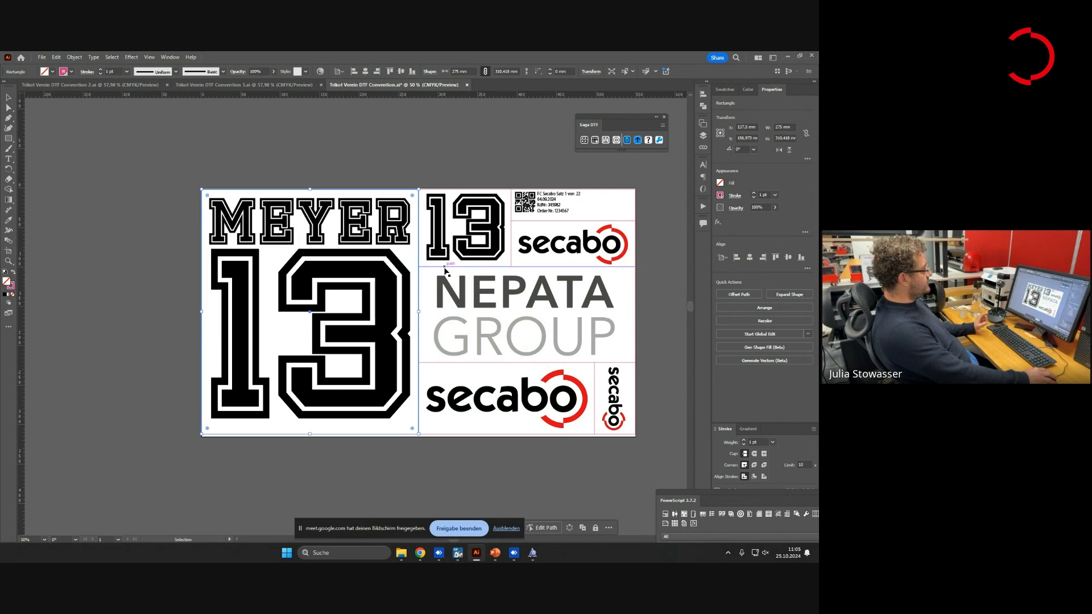
pyautogui.click(723, 195)
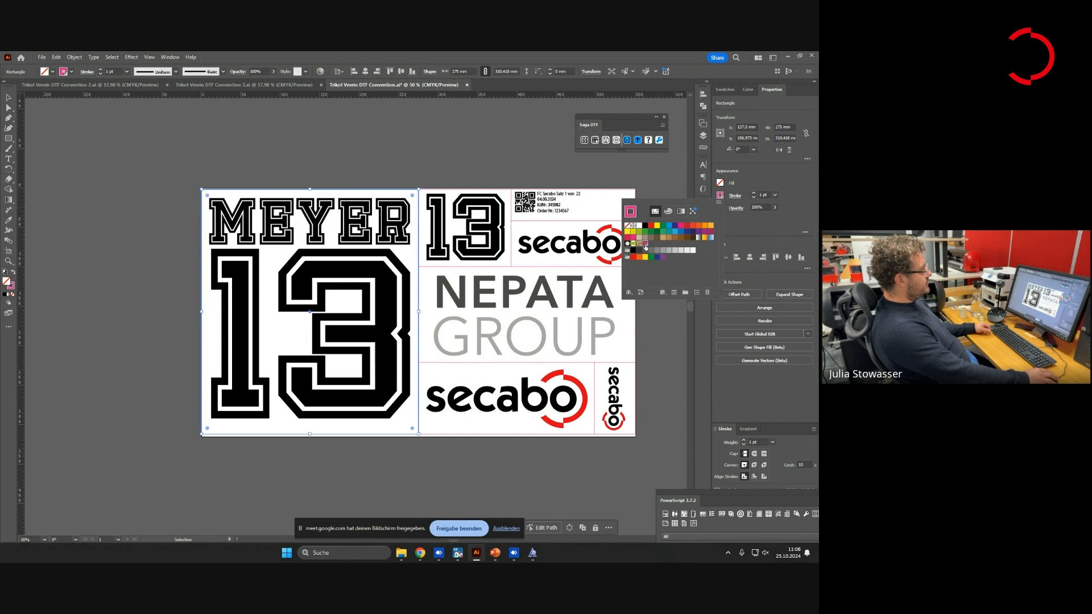
pyautogui.doubleClick(646, 246)
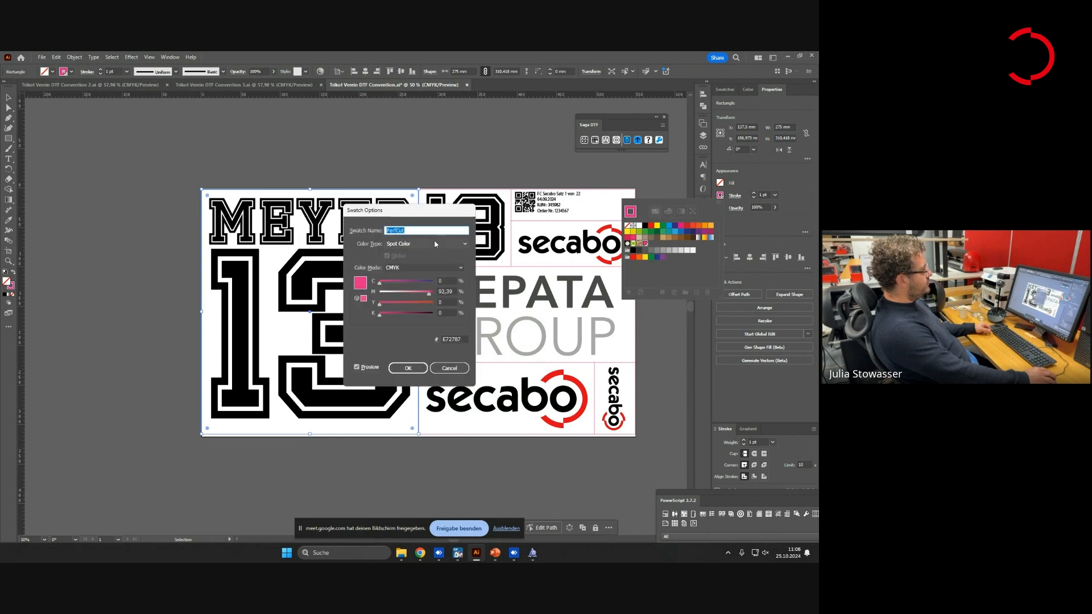
pyautogui.click(415, 231)
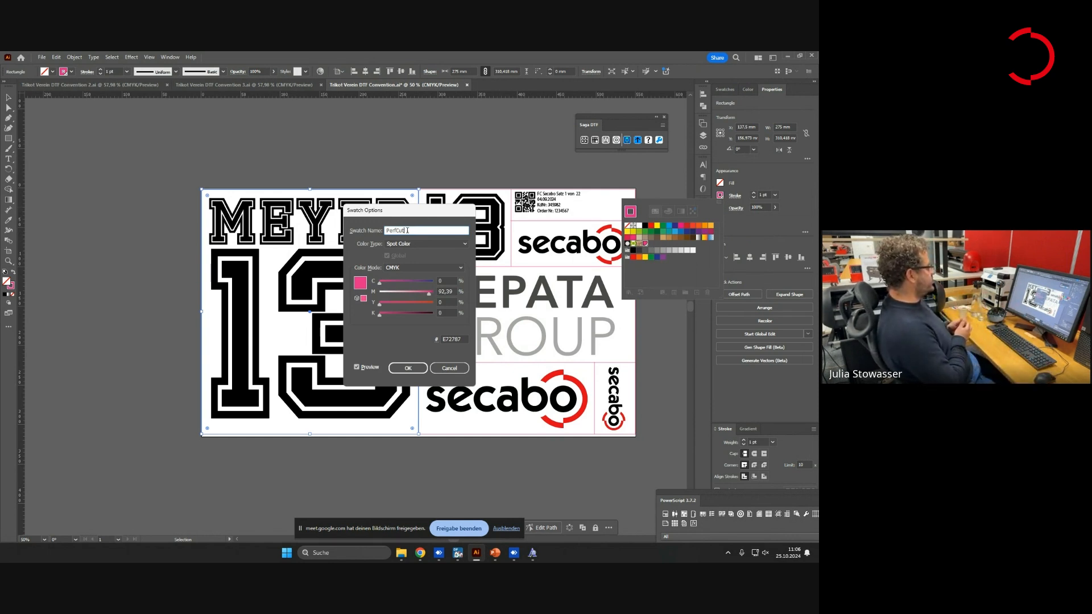
pyautogui.moveTo(407, 231); pyautogui.dragTo(385, 232)
pyautogui.write('SampleDem')
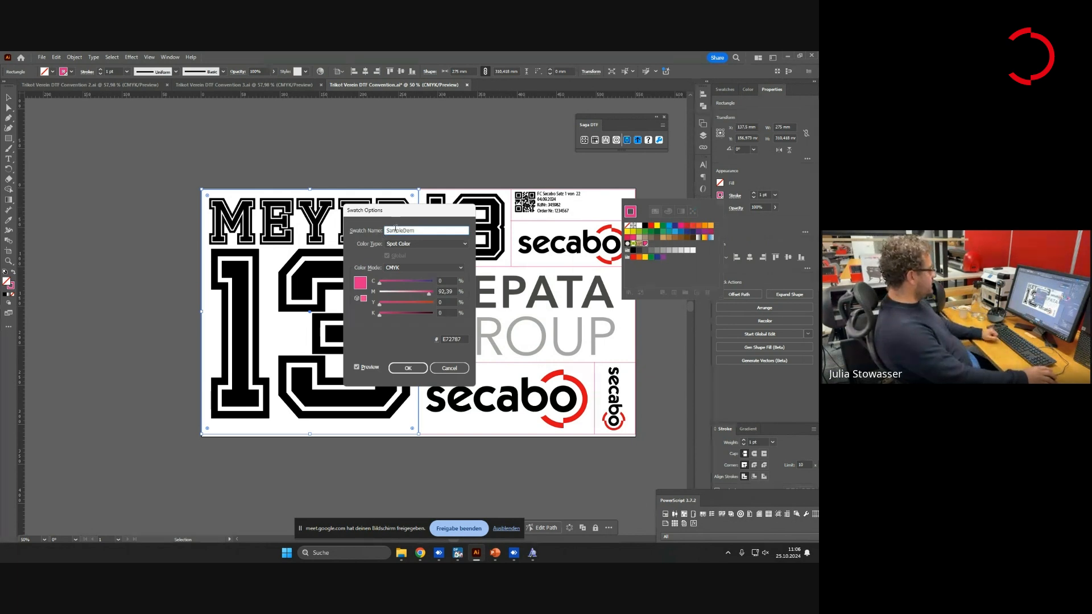
# Set the SampleDem swatch's cyan value to 100% and save the jersey document
pyautogui.moveTo(380, 284); pyautogui.dragTo(433, 283)
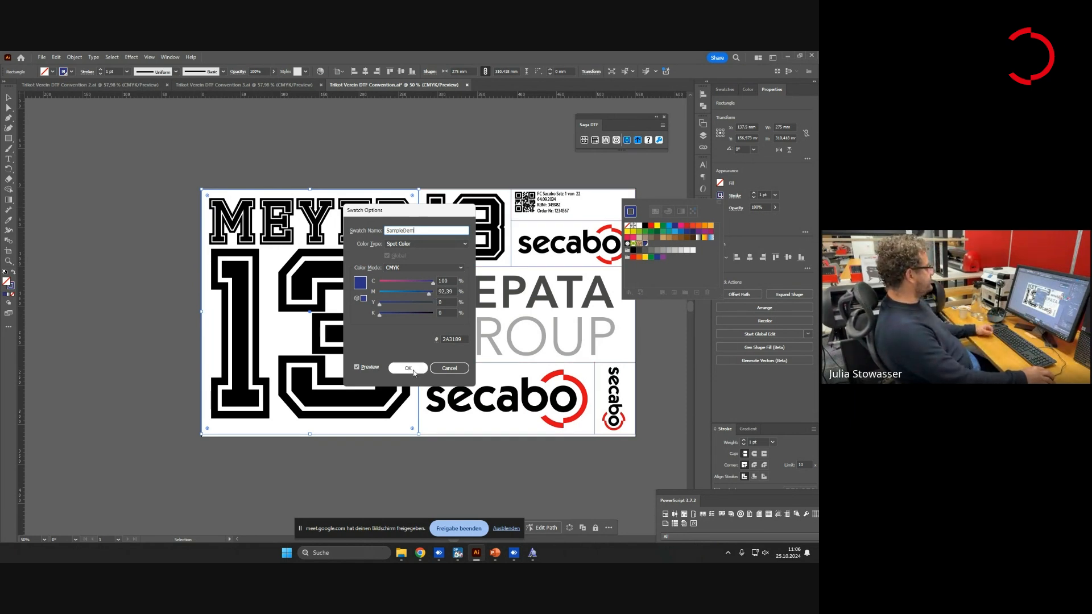
pyautogui.click(408, 368)
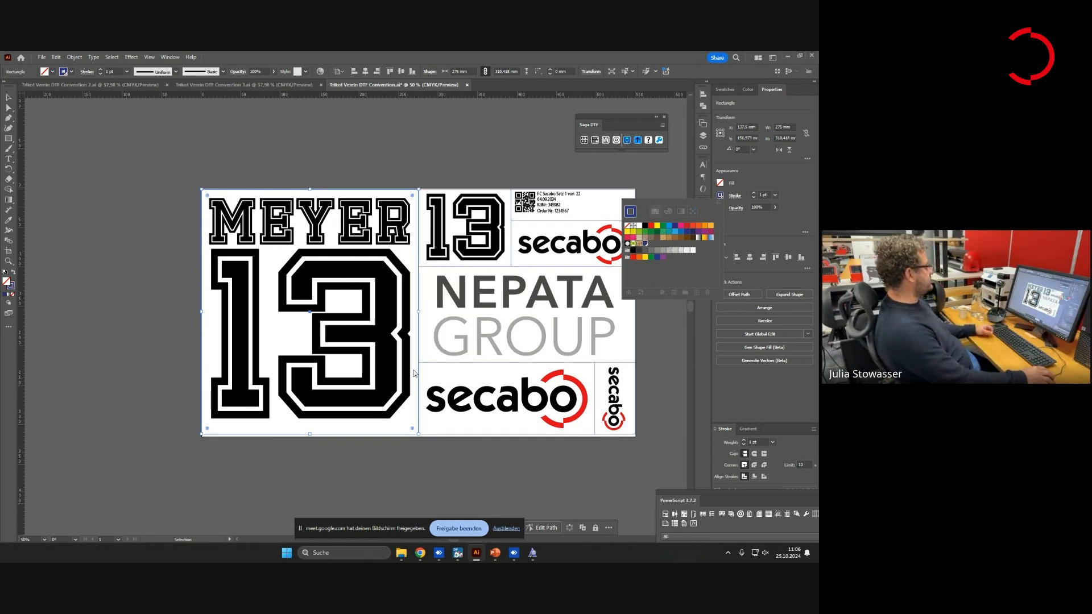
pyautogui.click(452, 454)
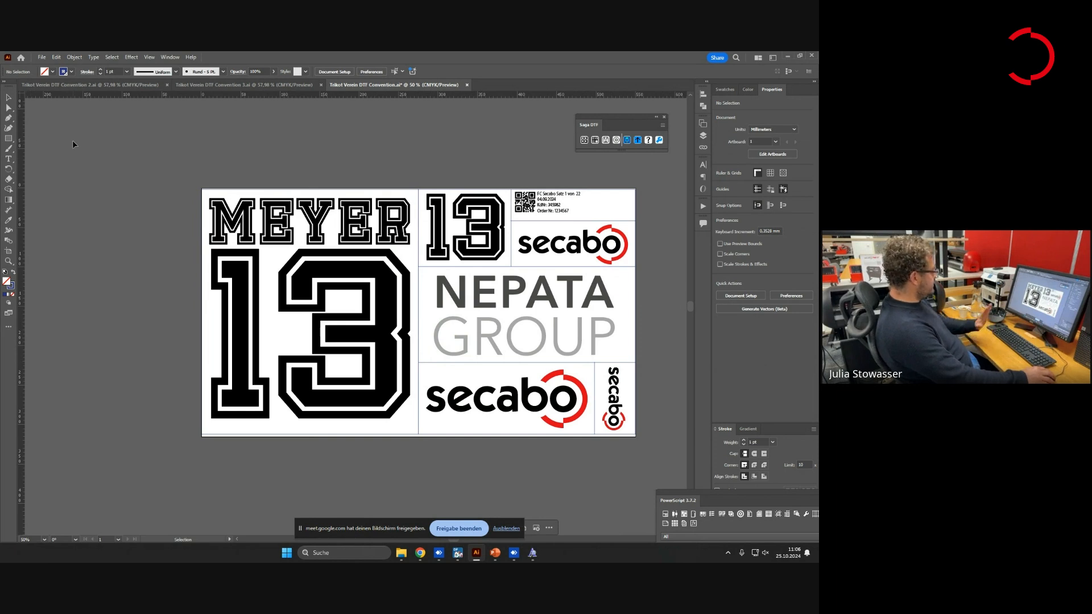
pyautogui.click(41, 58)
pyautogui.click(56, 137)
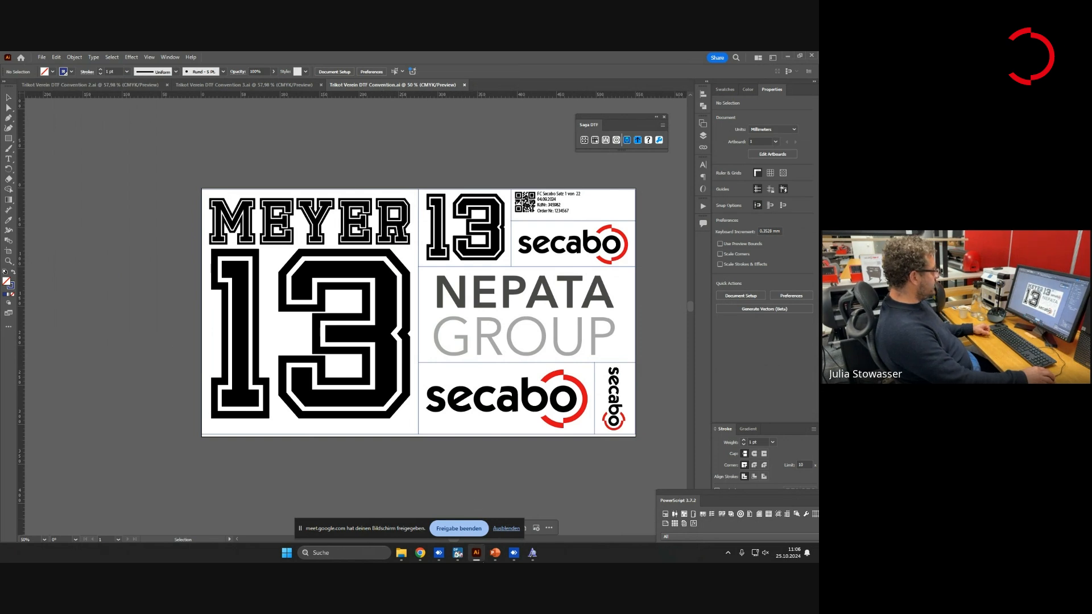
# Switch to Digital Factory, locate Trikot Verein DTF Convention.ai in the DTF Workflow Webinar folder, and close the Queue Manager
pyautogui.click(457, 552)
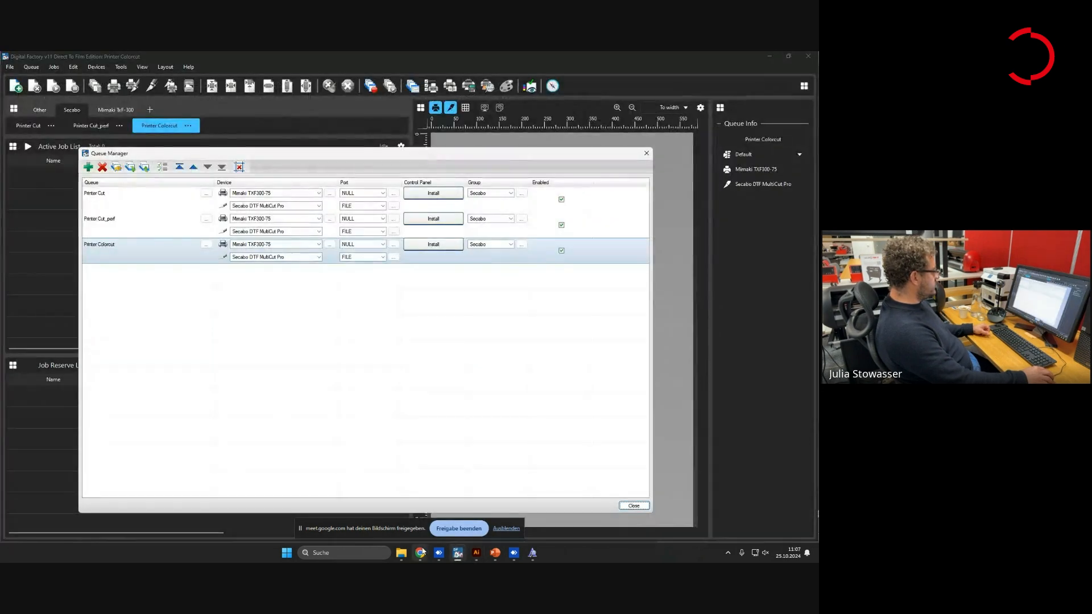
pyautogui.moveTo(398, 556)
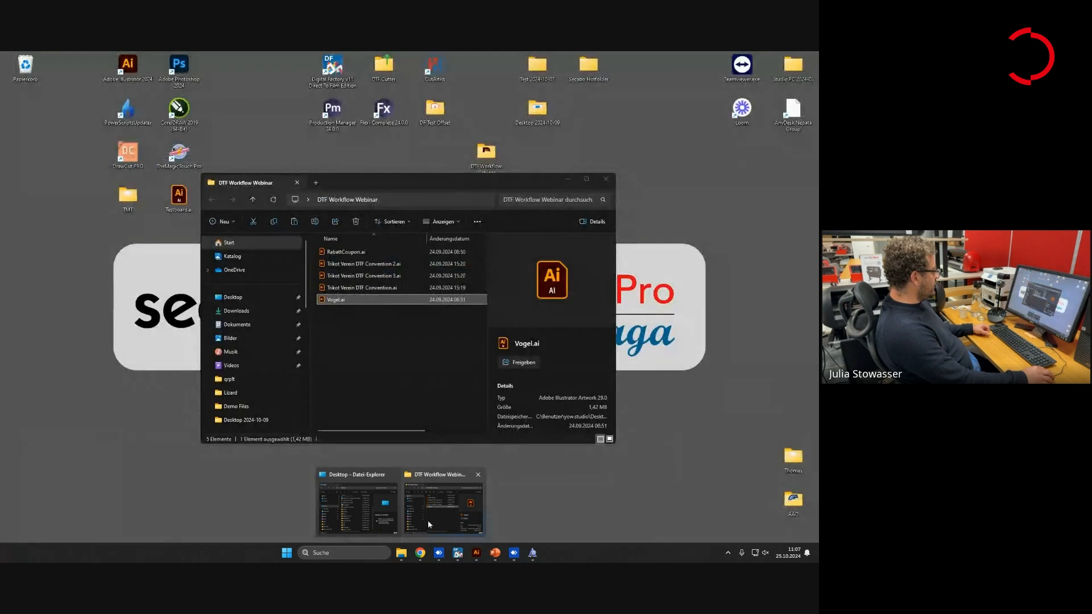
pyautogui.click(427, 520)
pyautogui.click(367, 288)
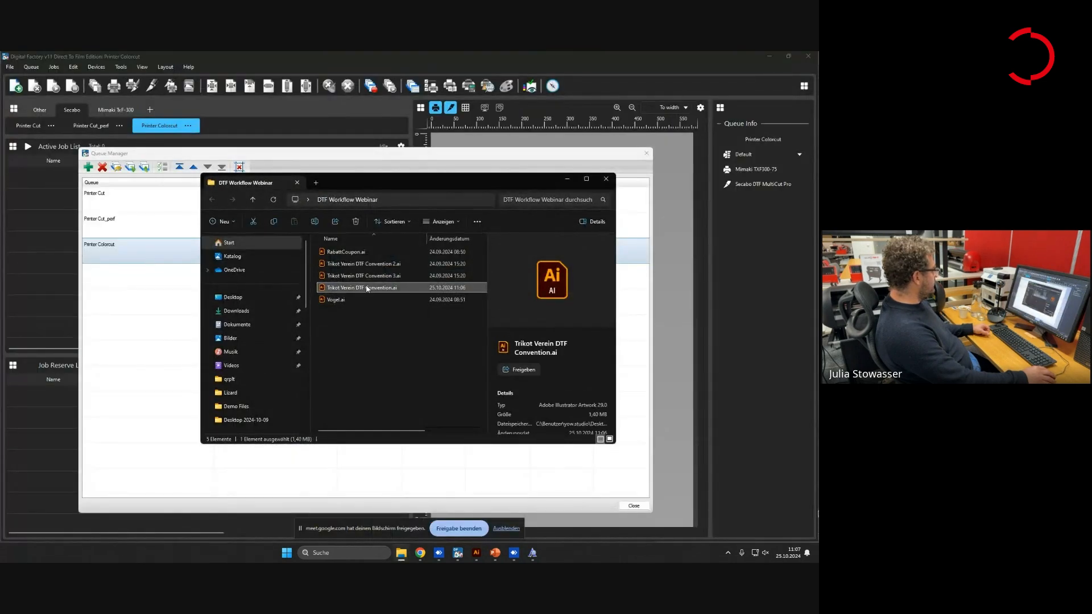
pyautogui.click(646, 153)
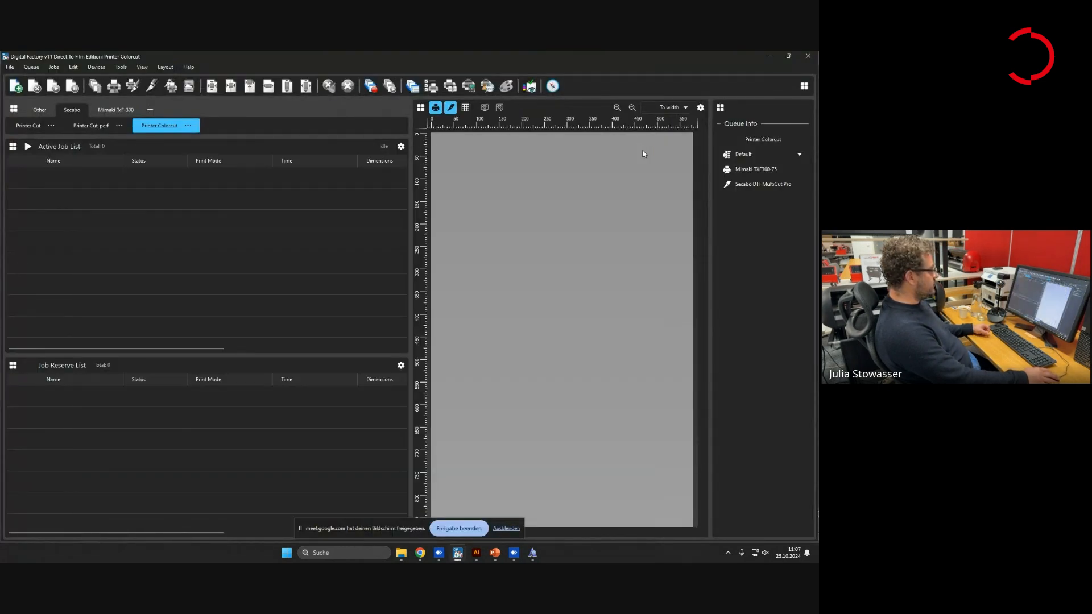
# Import Trikot Verein DTF Convention.ai from the DTF Workflow Webinar folder into the Printer Colorcut queue's active jobs
pyautogui.moveTo(401, 553)
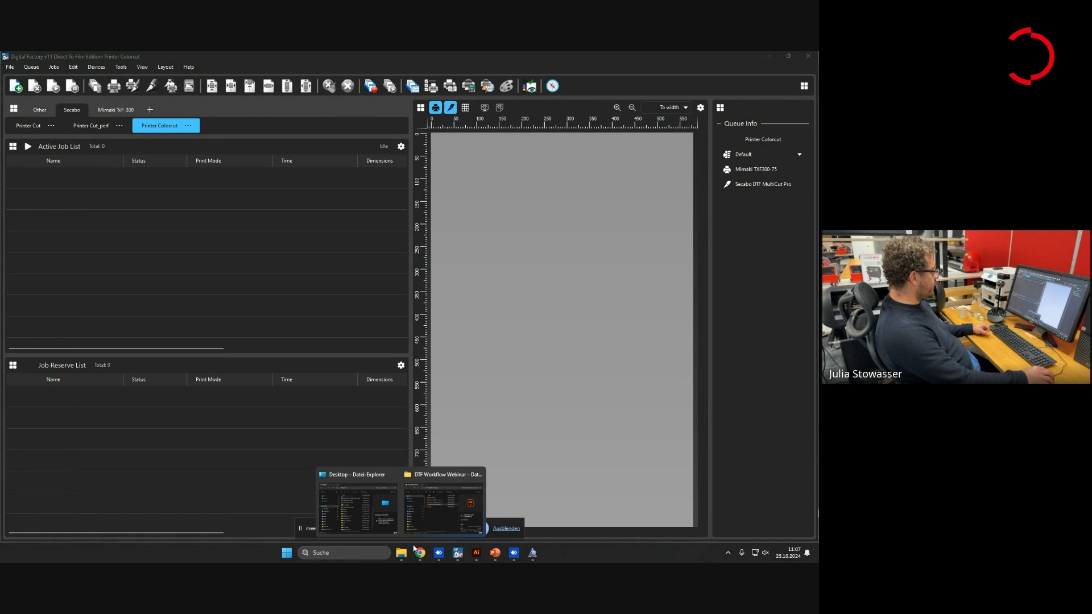
pyautogui.moveTo(432, 532)
pyautogui.click(433, 523)
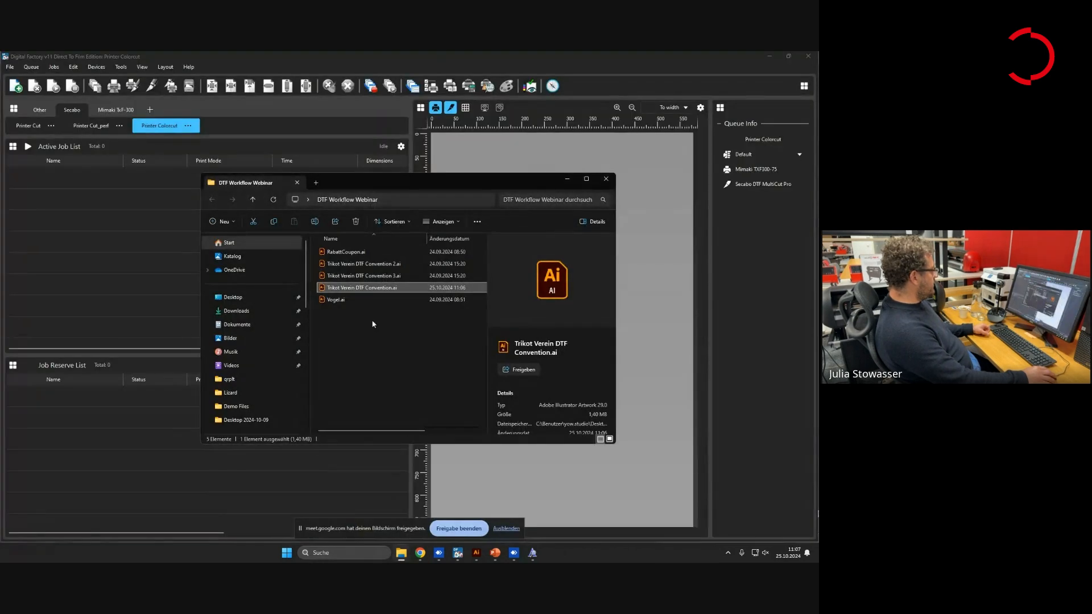
pyautogui.moveTo(375, 288); pyautogui.dragTo(61, 214)
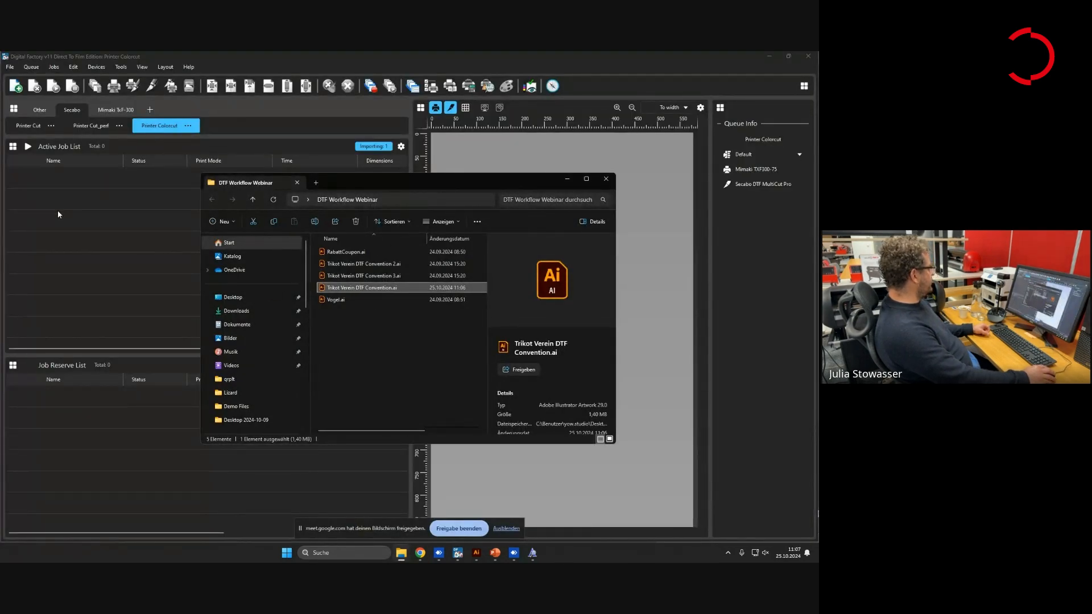
pyautogui.click(571, 180)
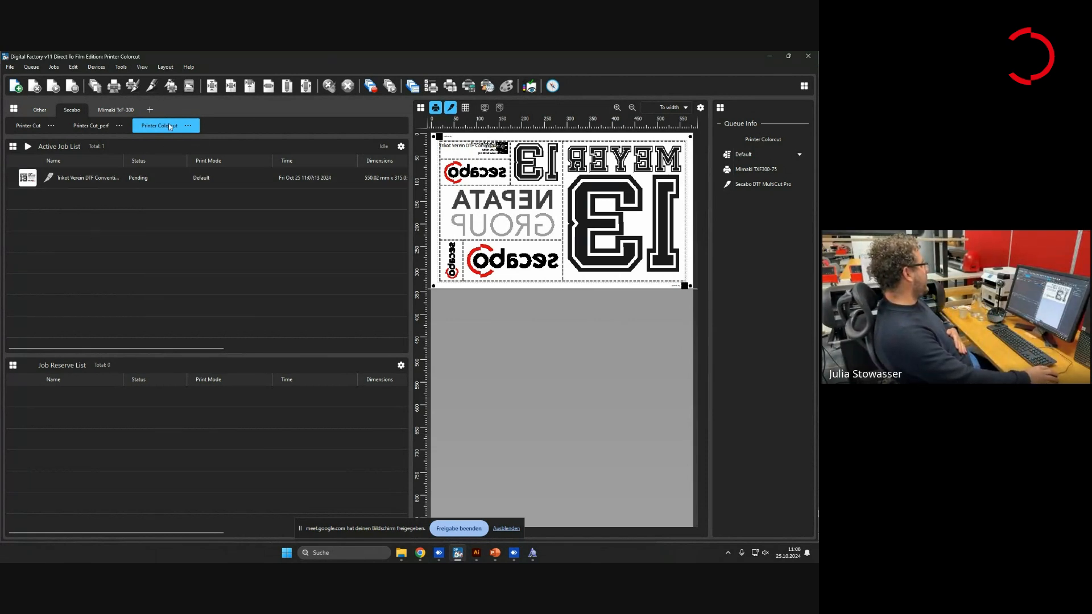
# In the Printer Colorcut queue's cutter color actions, set the SampleDem cut process to Perf Cut and save the queue properties
pyautogui.click(187, 126)
pyautogui.click(230, 436)
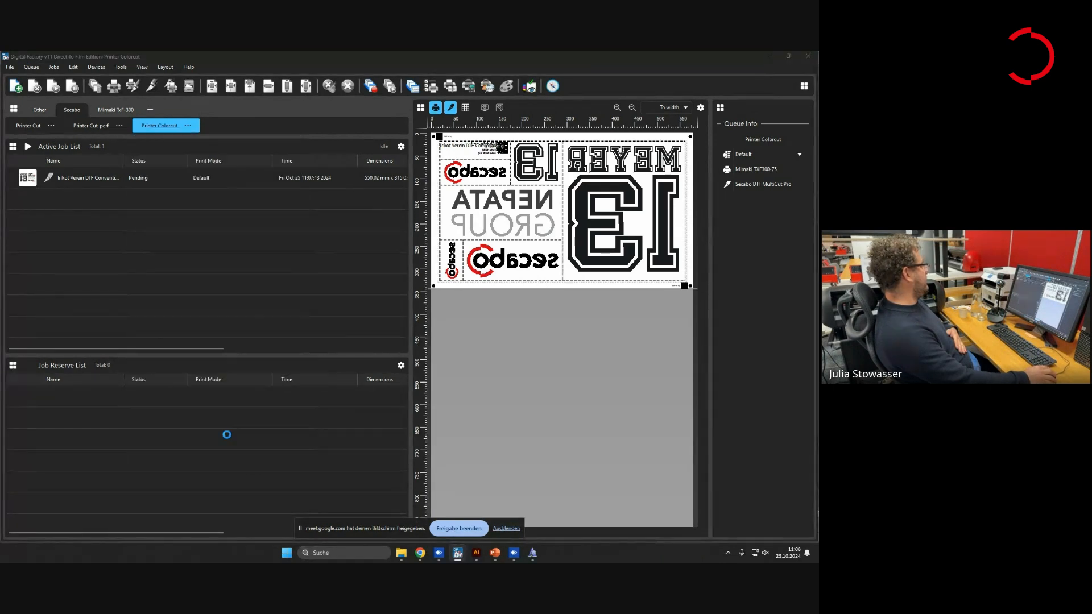
pyautogui.click(245, 318)
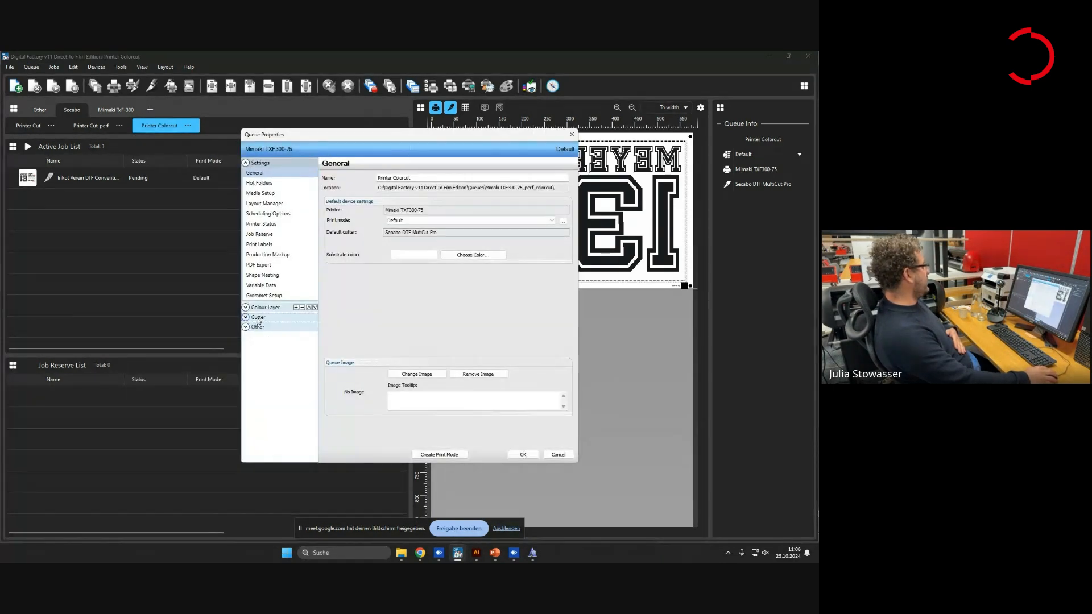
pyautogui.click(264, 337)
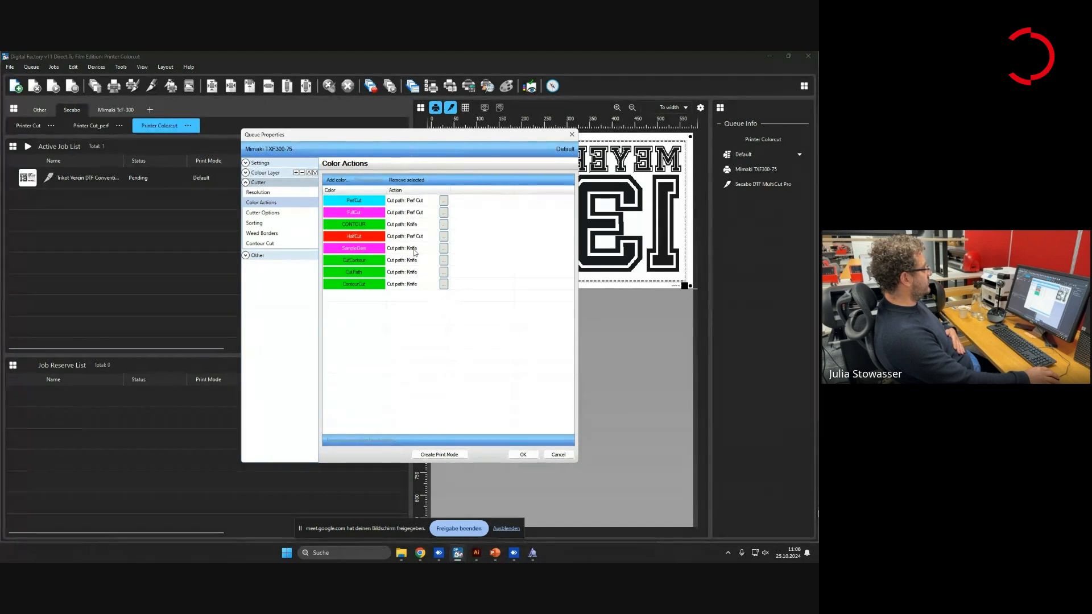
pyautogui.click(443, 251)
pyautogui.click(430, 226)
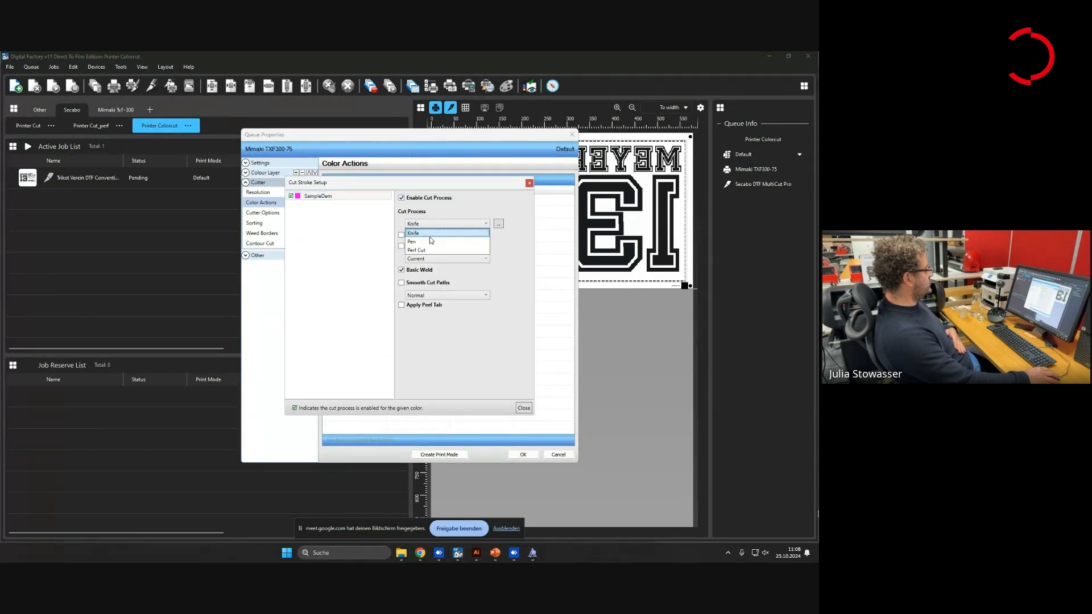
pyautogui.click(429, 250)
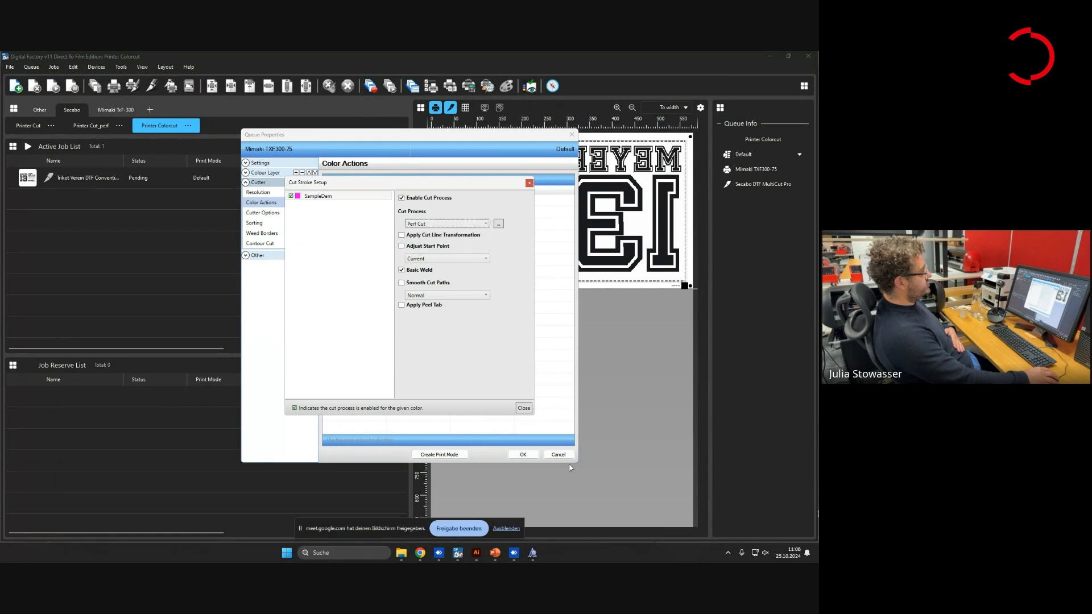
pyautogui.click(523, 408)
pyautogui.click(523, 455)
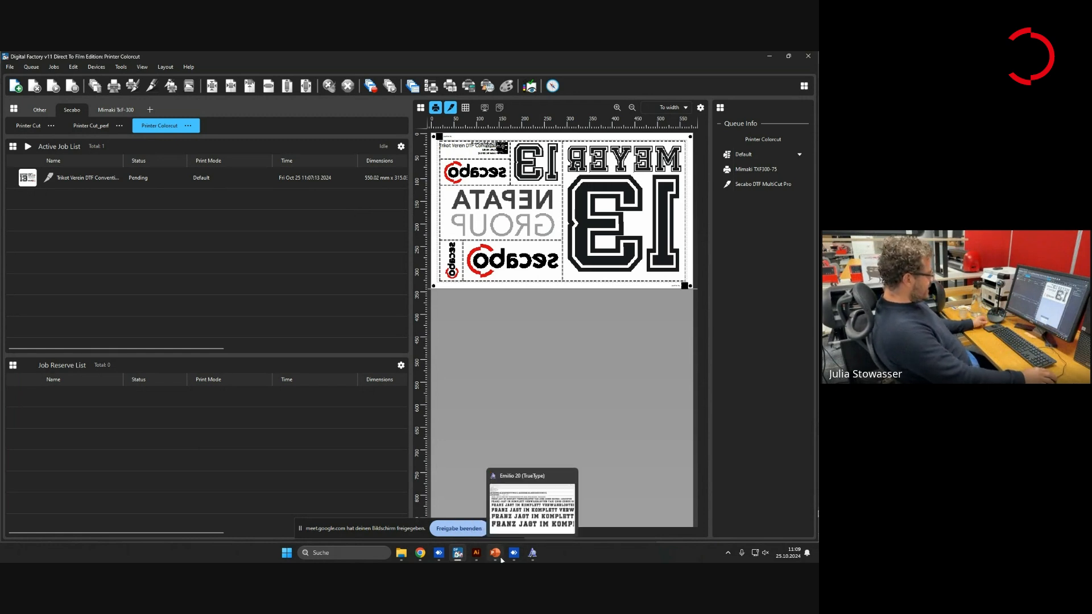
pyautogui.moveTo(472, 554)
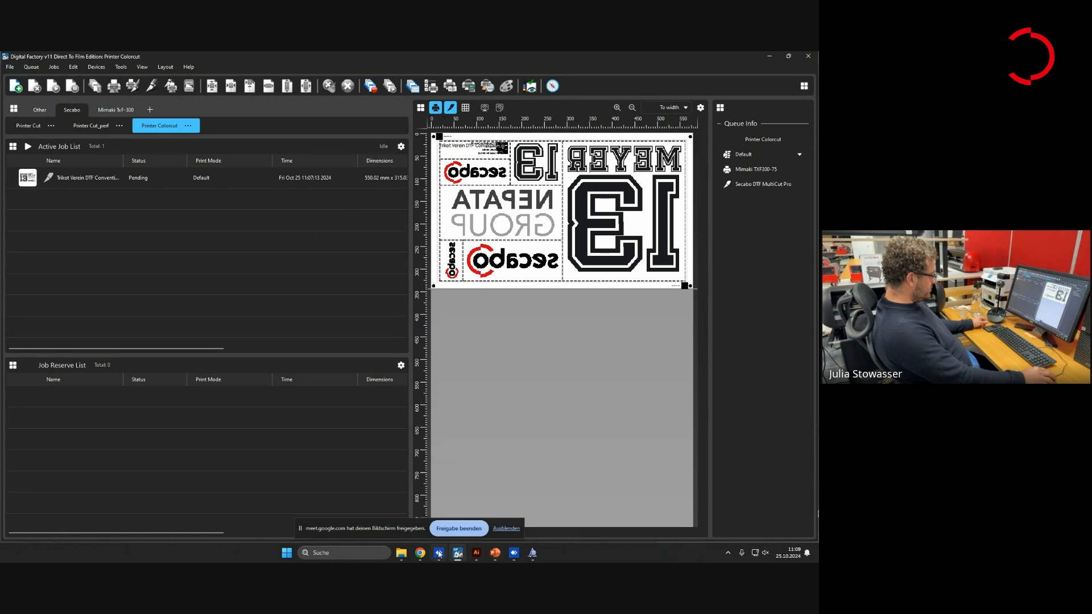
pyautogui.moveTo(421, 556)
pyautogui.click(405, 499)
pyautogui.click(462, 464)
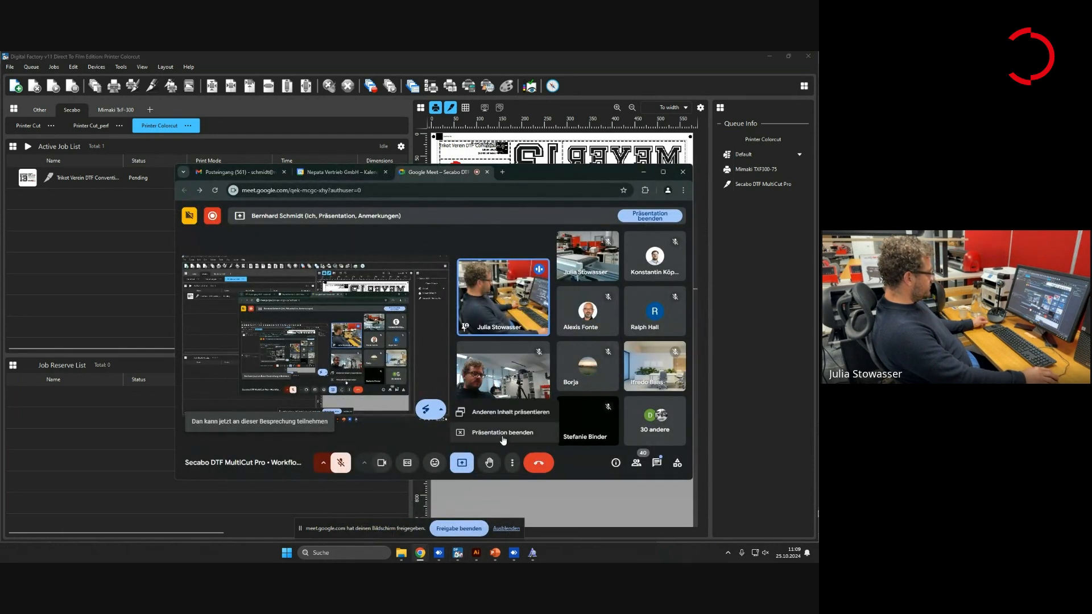
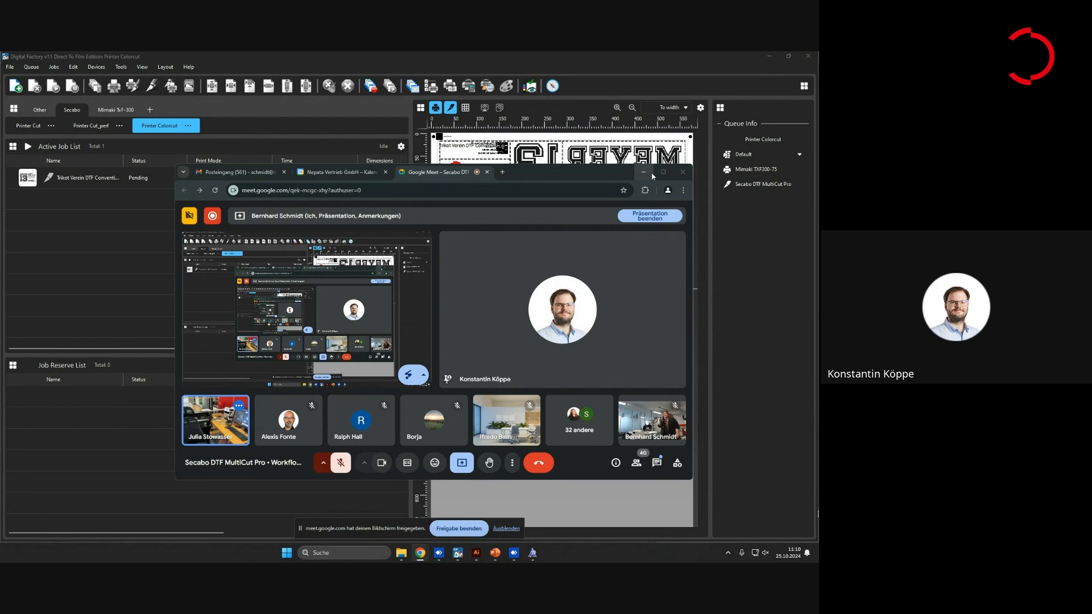
pyautogui.click(651, 172)
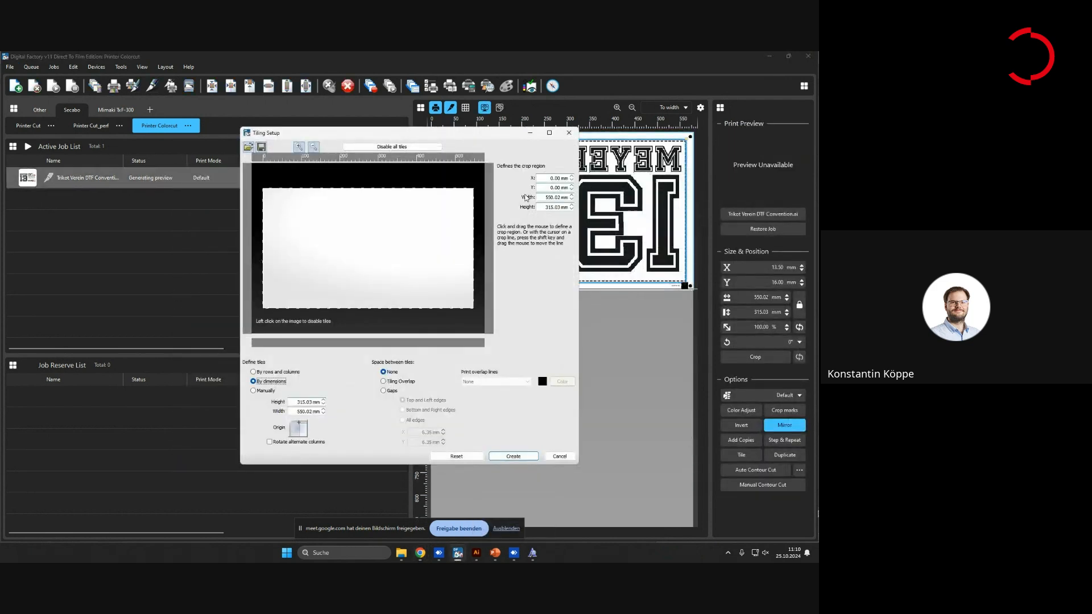
pyautogui.click(560, 457)
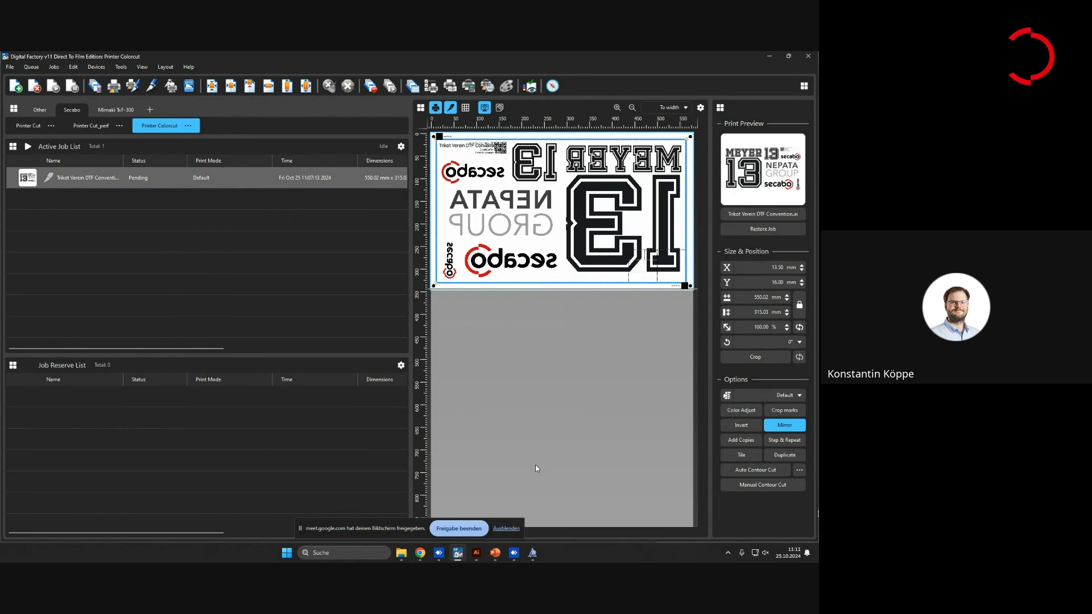
# Switch to Illustrator and create a new 560 x 2000 mm document from the recent custom preset
pyautogui.click(770, 57)
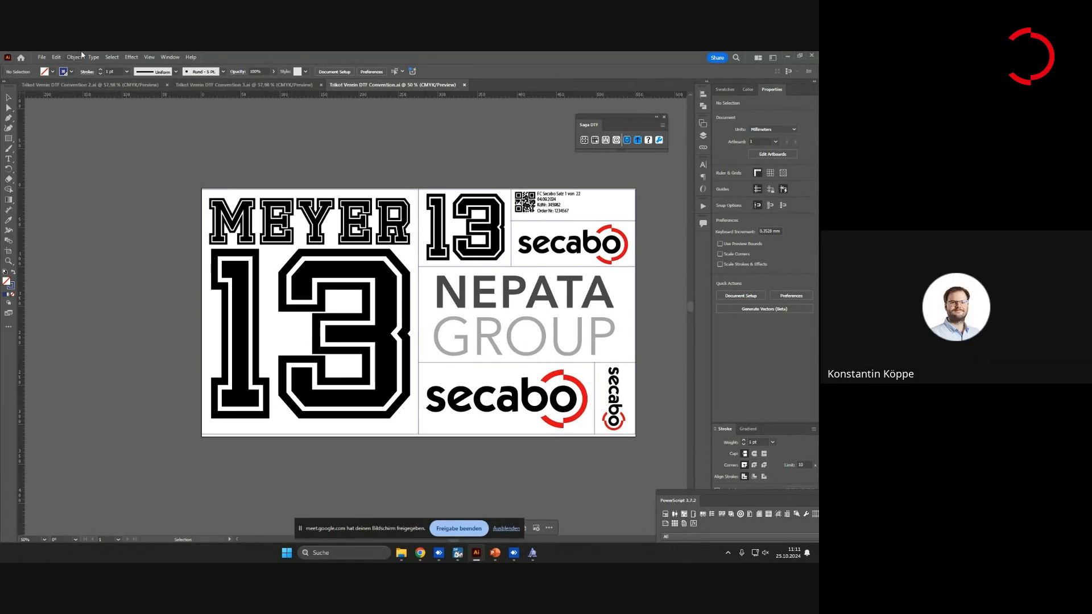
pyautogui.click(42, 57)
pyautogui.click(135, 67)
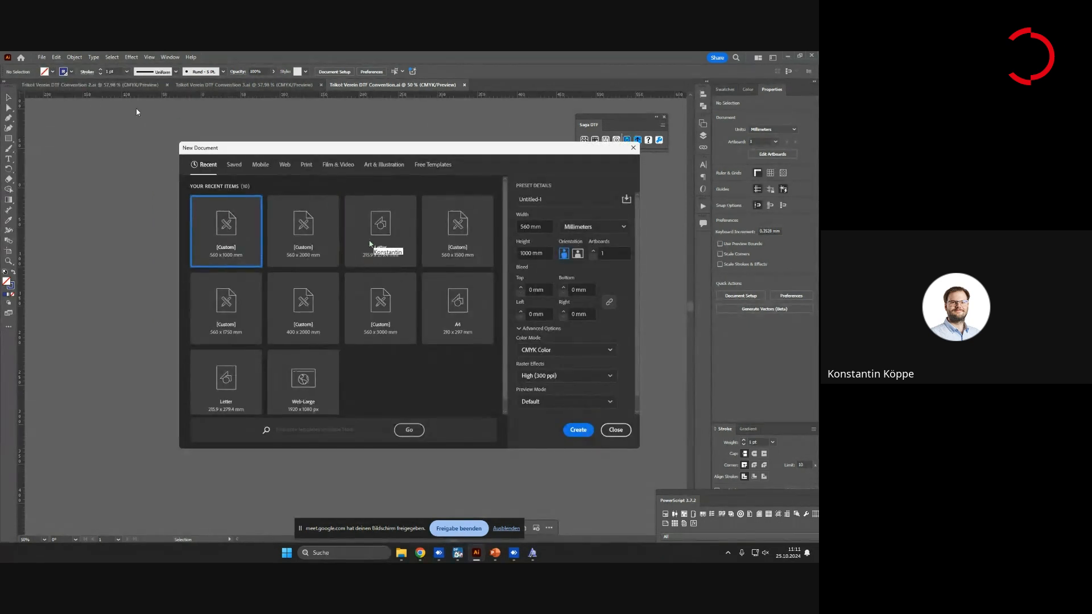
pyautogui.click(310, 240)
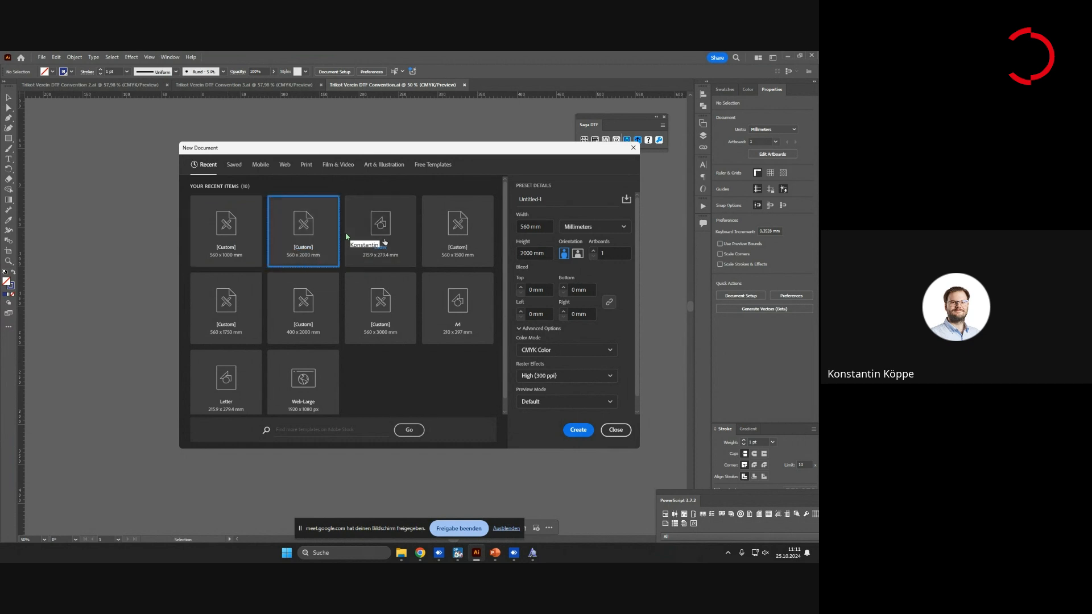
pyautogui.click(298, 261)
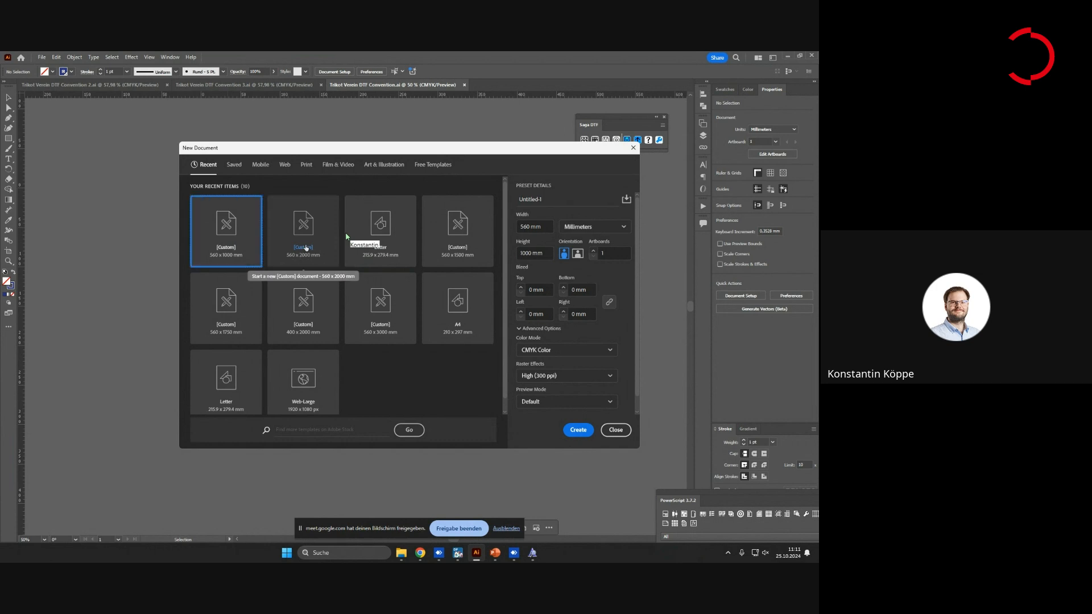
pyautogui.click(305, 246)
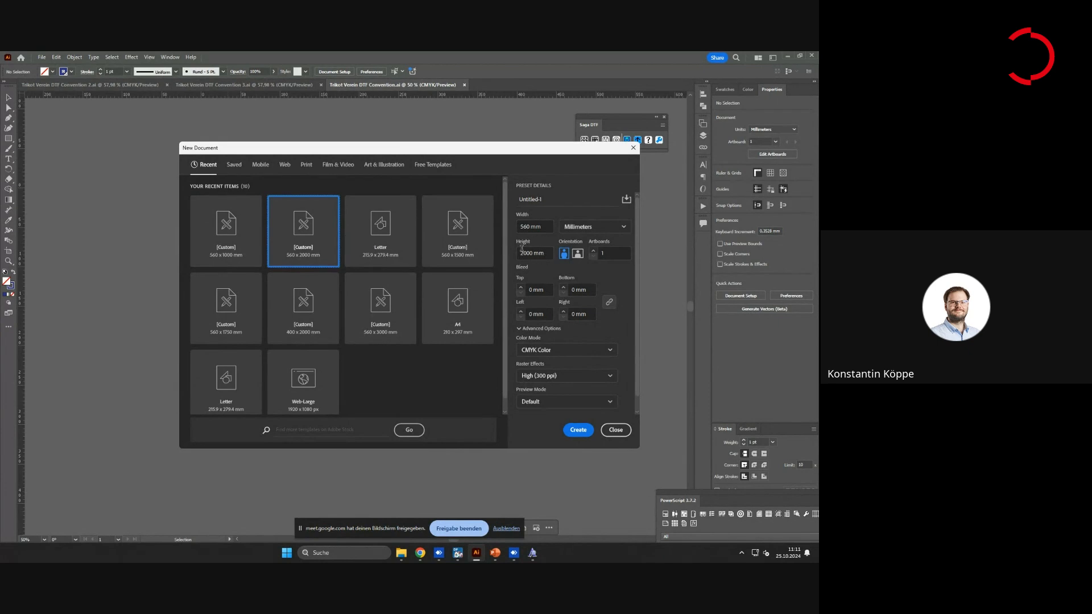
pyautogui.click(576, 429)
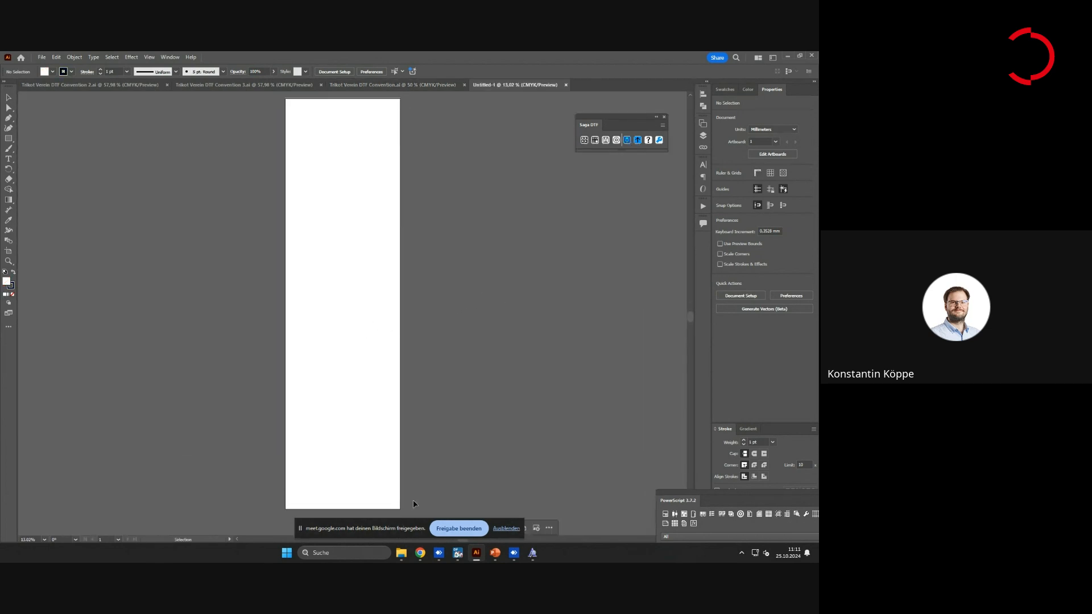
# Place the Secabo logo PDF from the desktop's Webinar folder onto the new artboard as a linked file
pyautogui.moveTo(399, 555)
pyautogui.click(357, 505)
pyautogui.moveTo(359, 169); pyautogui.dragTo(487, 175)
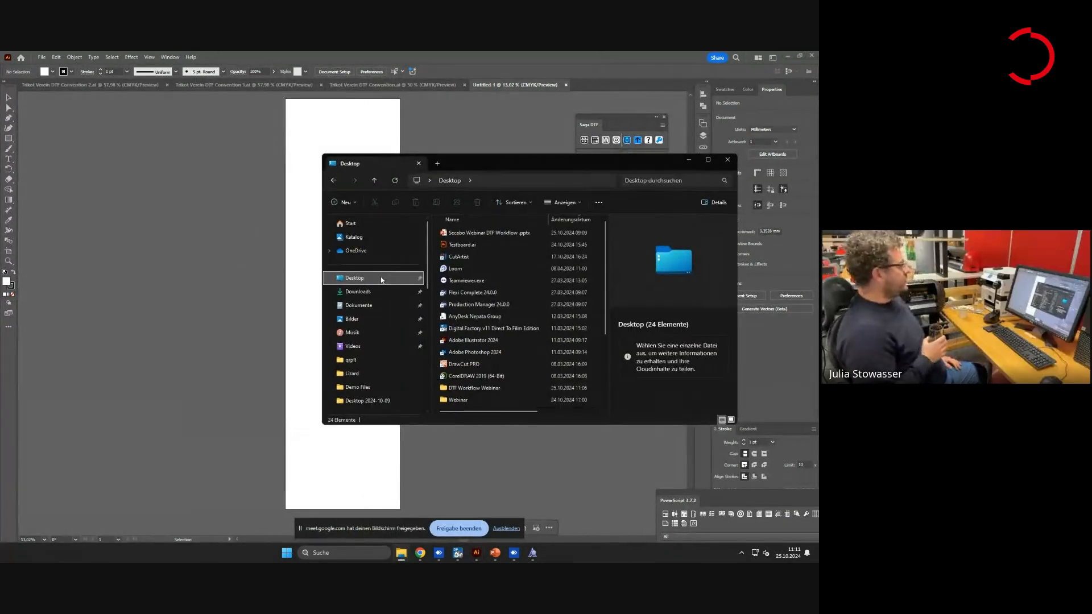
pyautogui.scroll(-3, 503, 307)
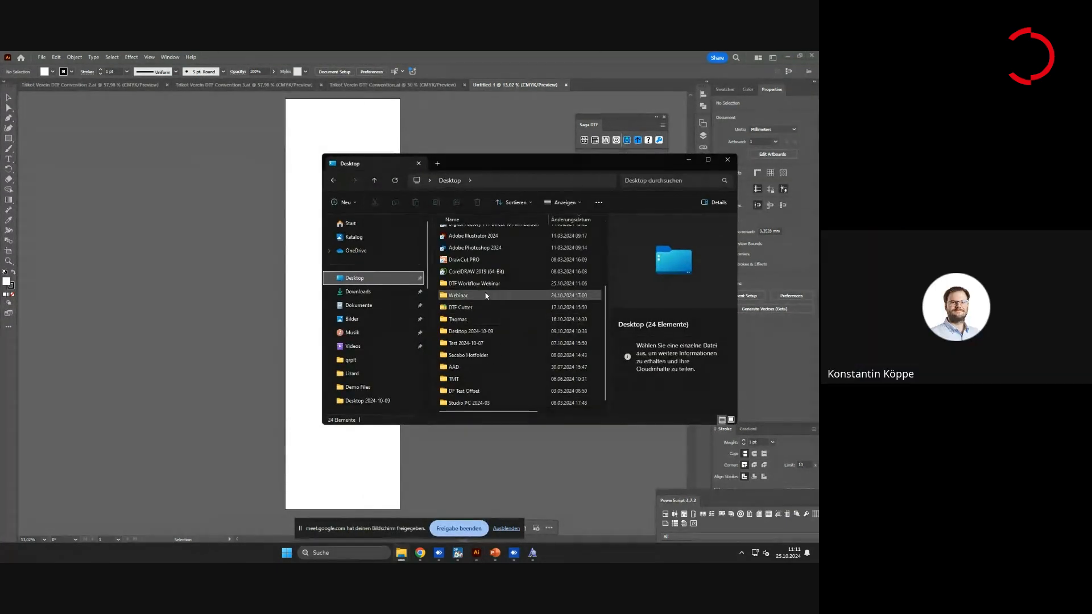
pyautogui.doubleClick(483, 295)
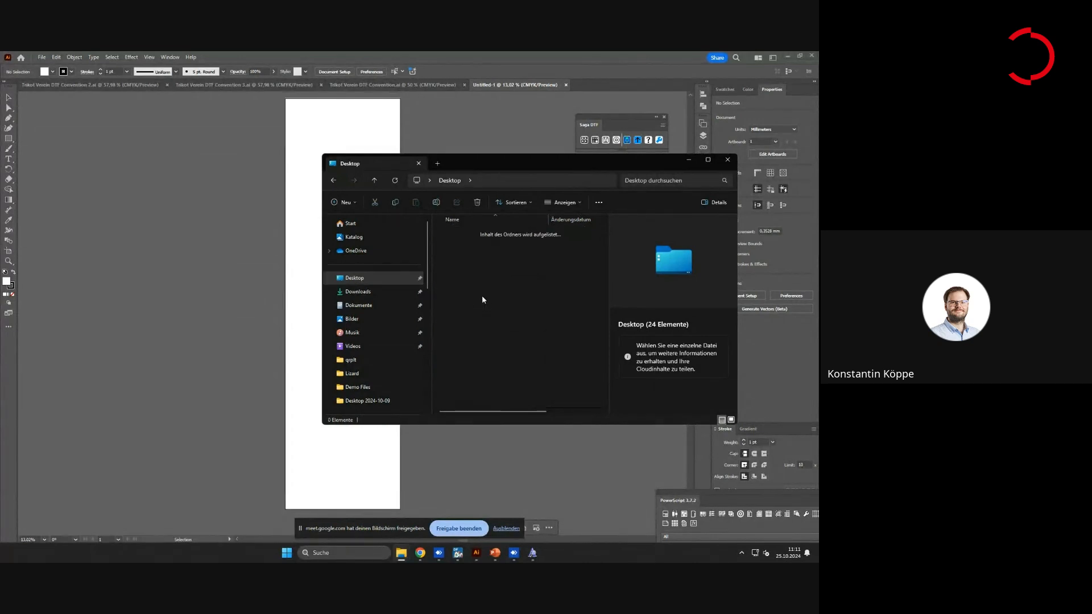
pyautogui.moveTo(509, 164); pyautogui.dragTo(597, 151)
pyautogui.moveTo(550, 255); pyautogui.dragTo(343, 244)
pyautogui.scroll(2, 362, 259)
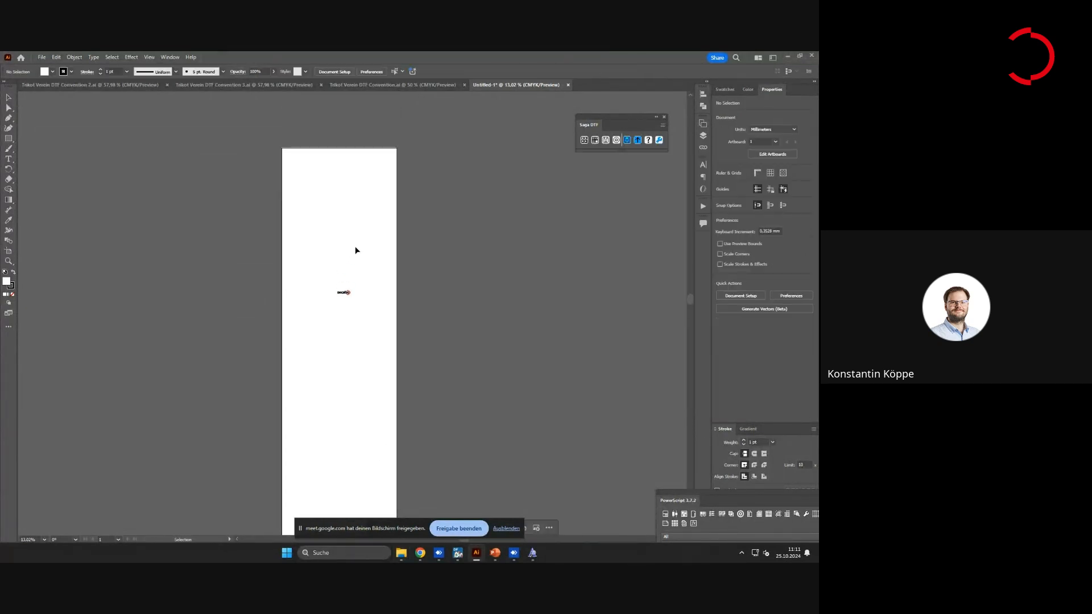
# Move the linked Secabo logo to the upper-left area of the artboard
pyautogui.moveTo(344, 293); pyautogui.dragTo(310, 176)
pyautogui.click(341, 177)
pyautogui.scroll(1, 345, 184)
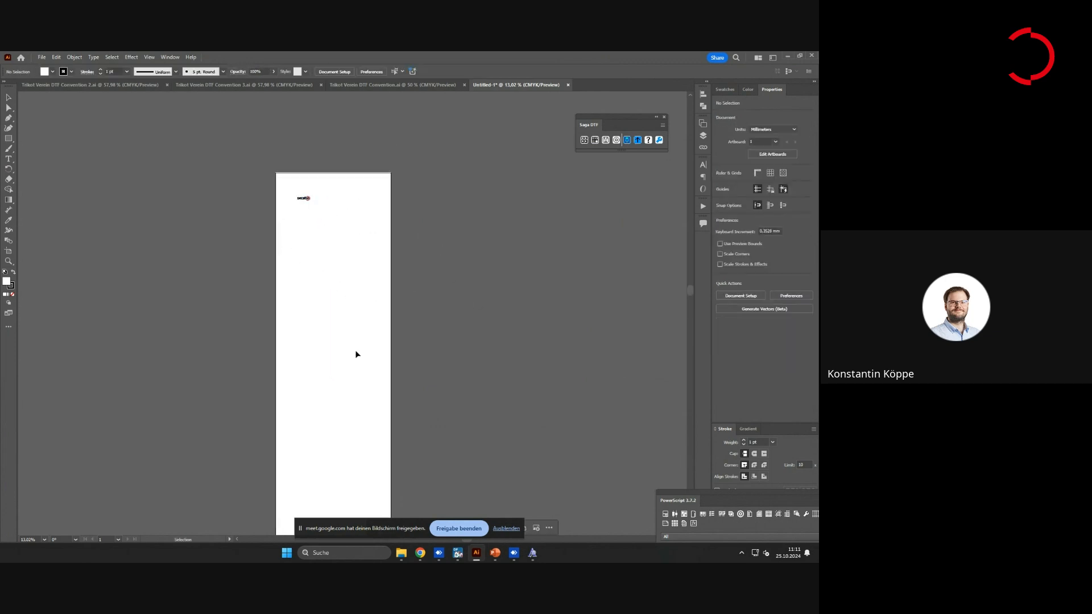
pyautogui.scroll(-3, 356, 353)
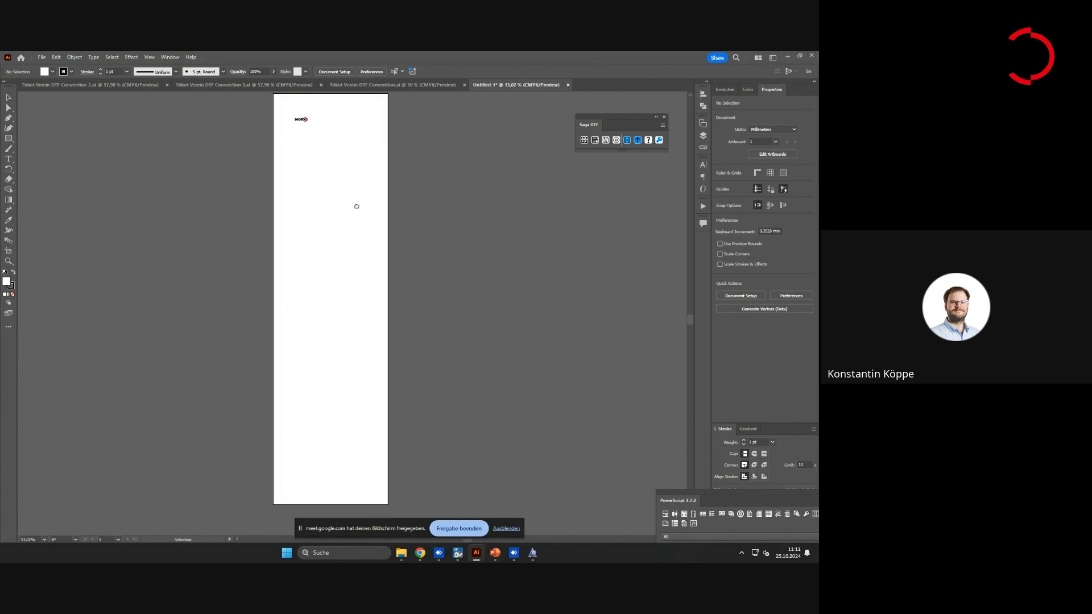
pyautogui.scroll(1, 292, 138)
pyautogui.scroll(-1, 334, 320)
pyautogui.scroll(2, 281, 189)
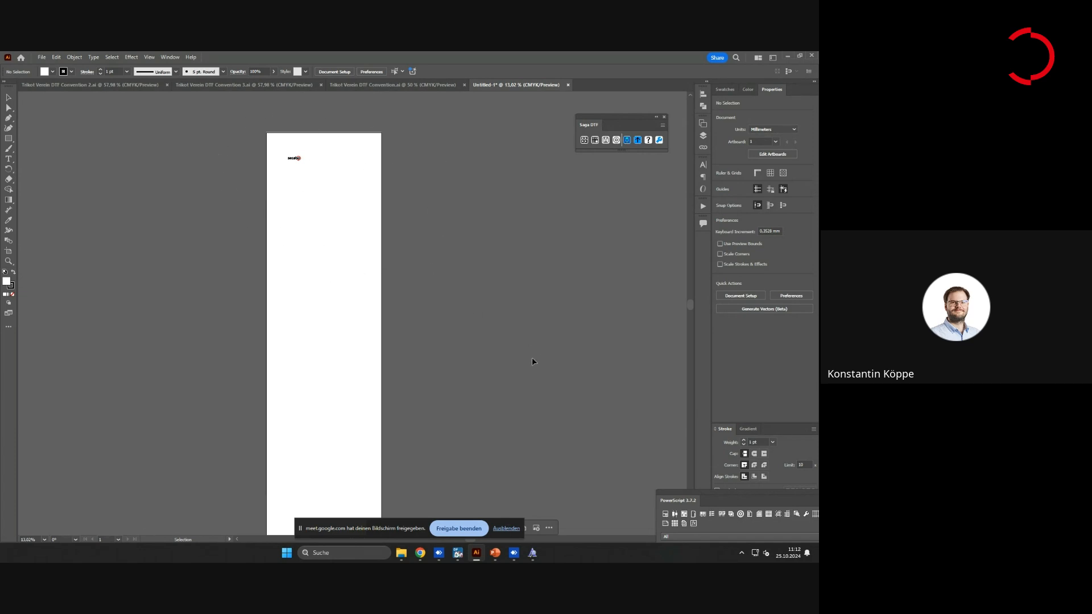
pyautogui.click(294, 157)
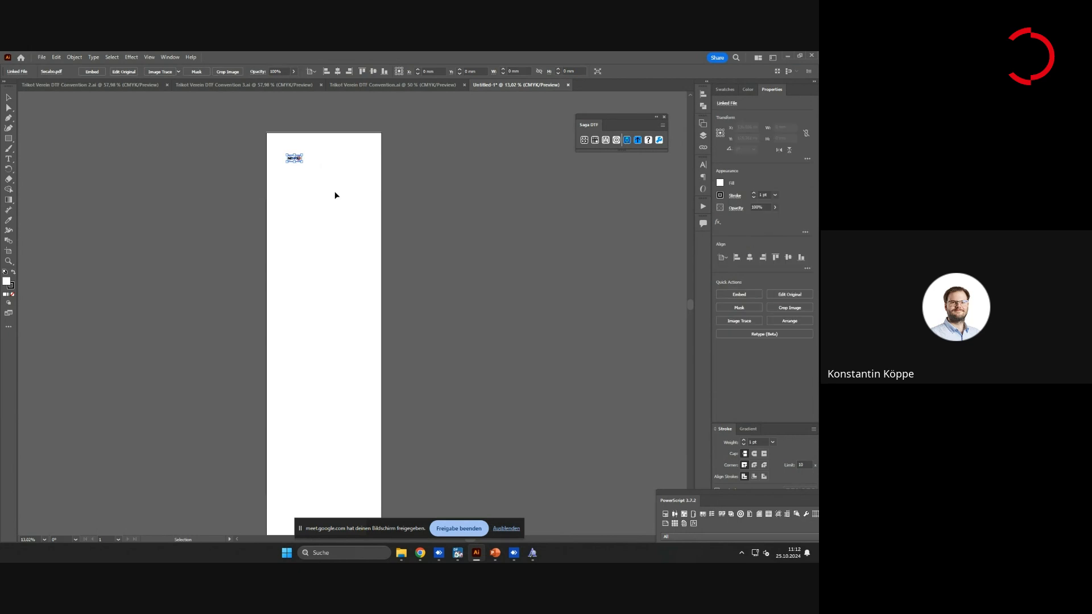
pyautogui.click(341, 162)
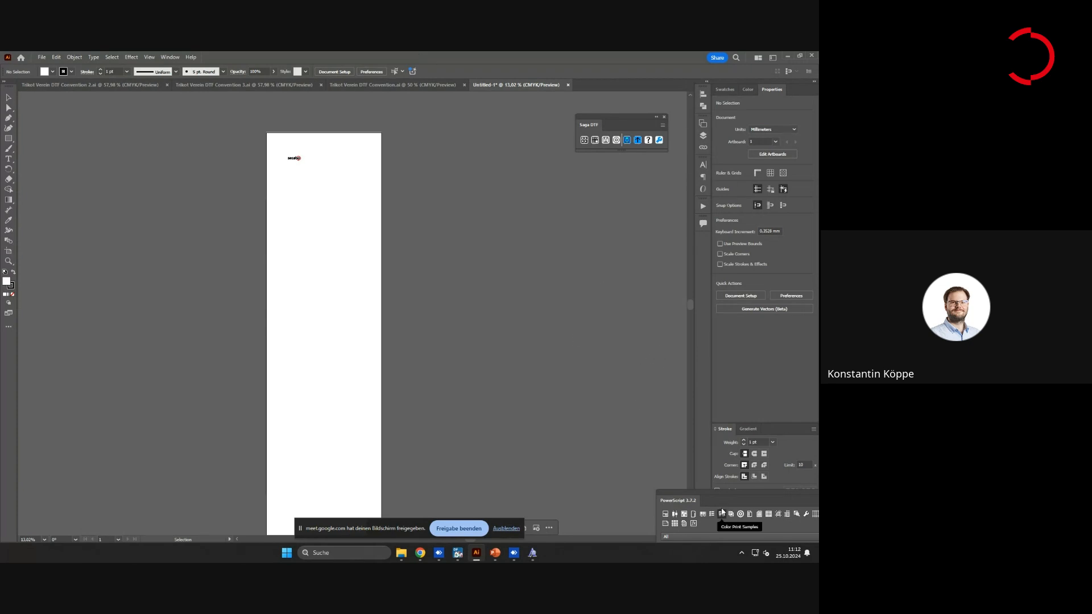
# Place the PowerScript panel beside the artboard and open its Step and Repeat tool with the logo selected
pyautogui.moveTo(705, 493); pyautogui.dragTo(472, 169)
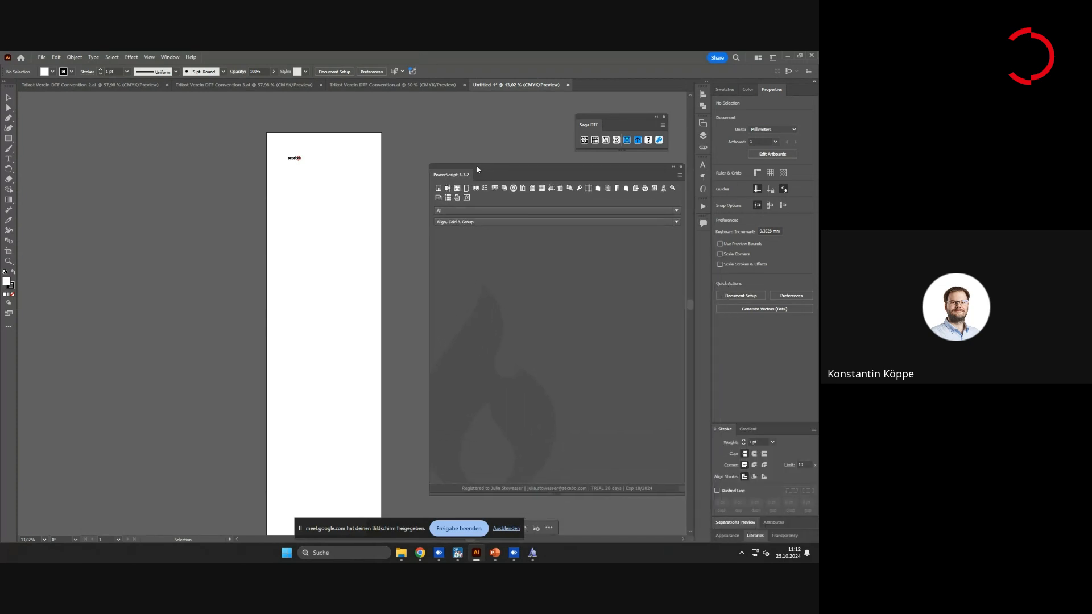
pyautogui.click(294, 158)
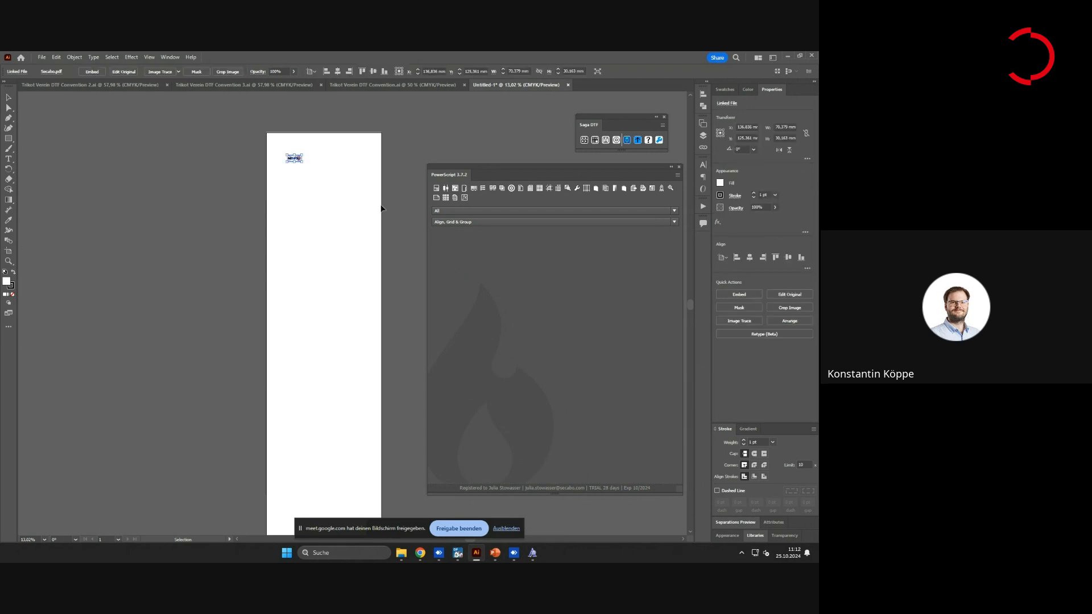
pyautogui.click(446, 197)
pyautogui.moveTo(483, 169); pyautogui.dragTo(478, 166)
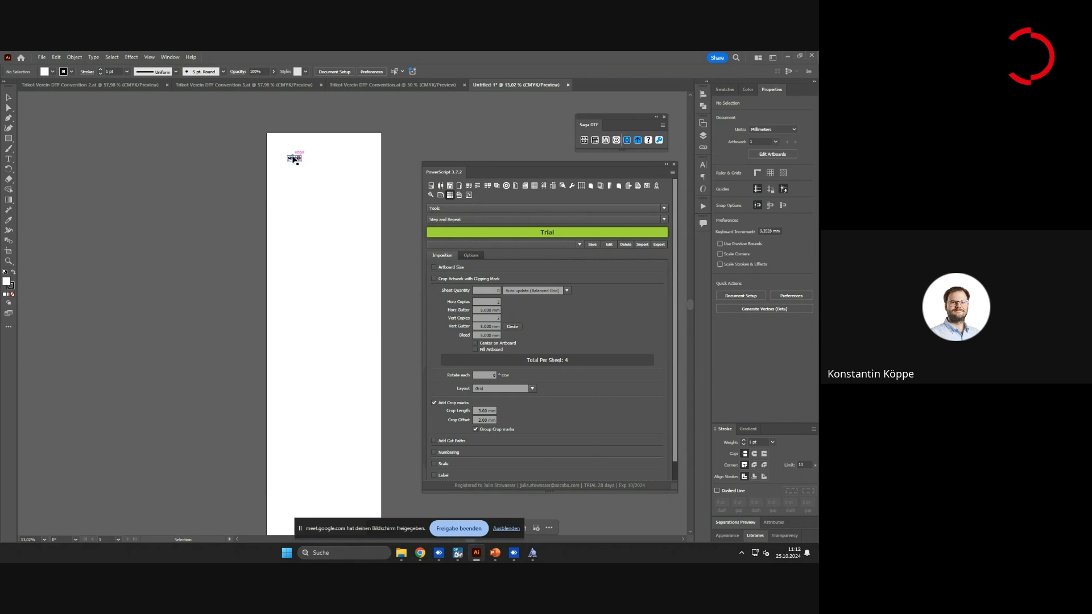
# Rotate the linked logo by 90° and keep the PowerScript panel clear of the artboard
pyautogui.moveTo(304, 155); pyautogui.dragTo(274, 131)
pyautogui.moveTo(457, 169); pyautogui.dragTo(447, 169)
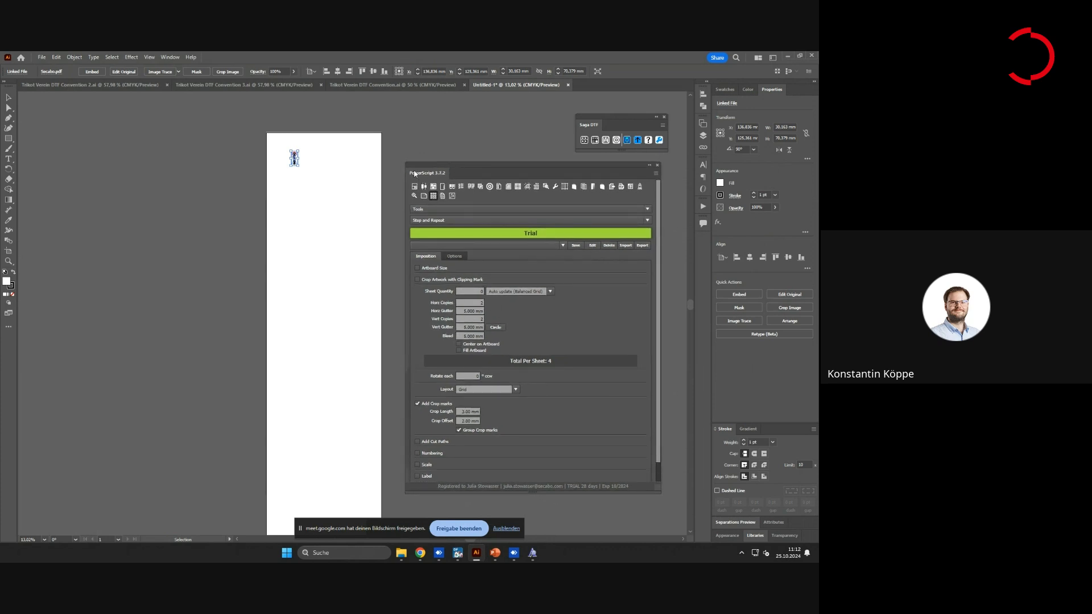
pyautogui.moveTo(453, 168); pyautogui.dragTo(452, 165)
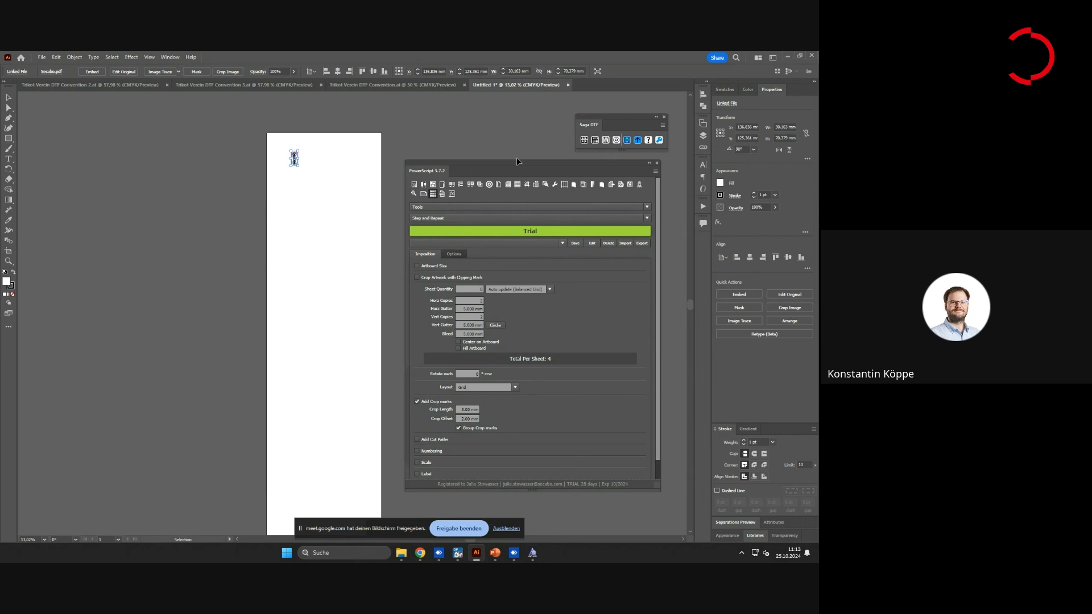
pyautogui.moveTo(517, 162); pyautogui.dragTo(520, 166)
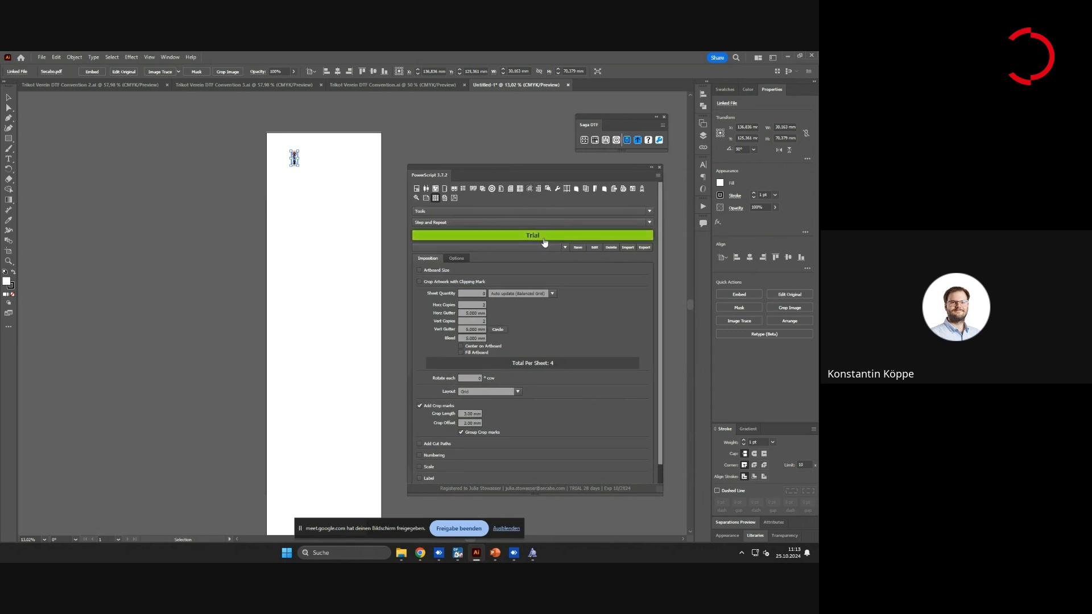
pyautogui.moveTo(484, 167)
pyautogui.mouseDown()
pyautogui.moveTo(489, 155)
pyautogui.moveTo(491, 163)
pyautogui.mouseUp()
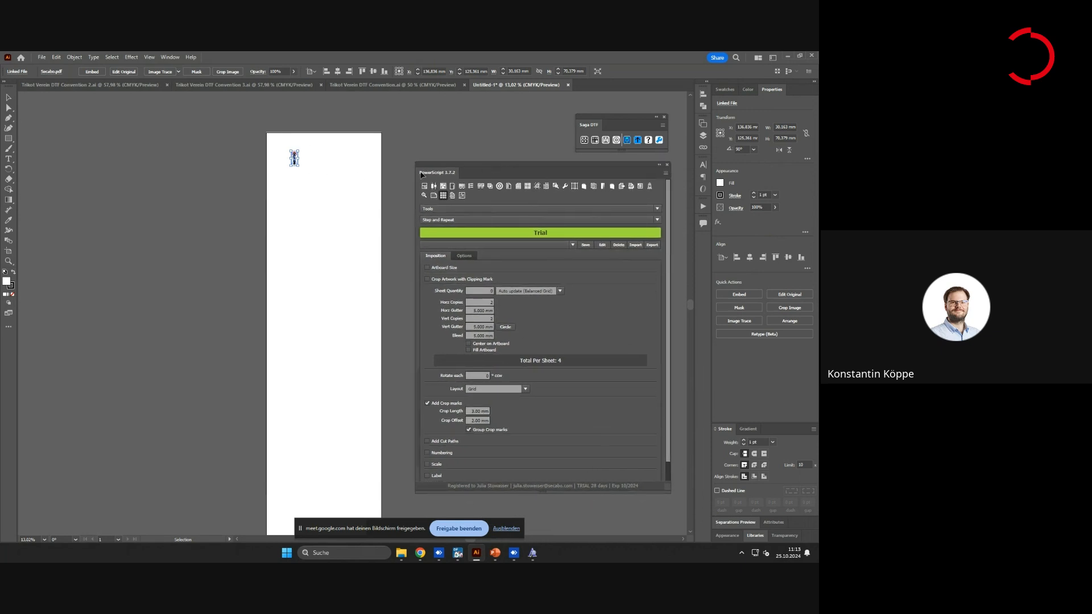
# Load the Secabo preset with Fill Artboard and Add Cut Paths enabled, and run Step and Repeat on the logo
pyautogui.click(572, 244)
pyautogui.click(493, 260)
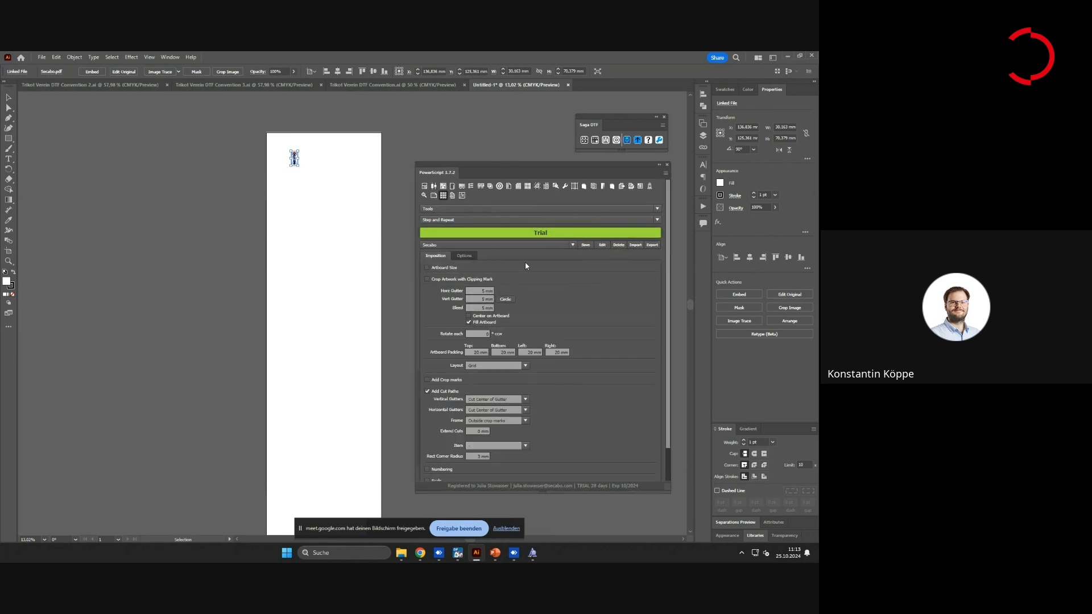
pyautogui.scroll(-3, 546, 364)
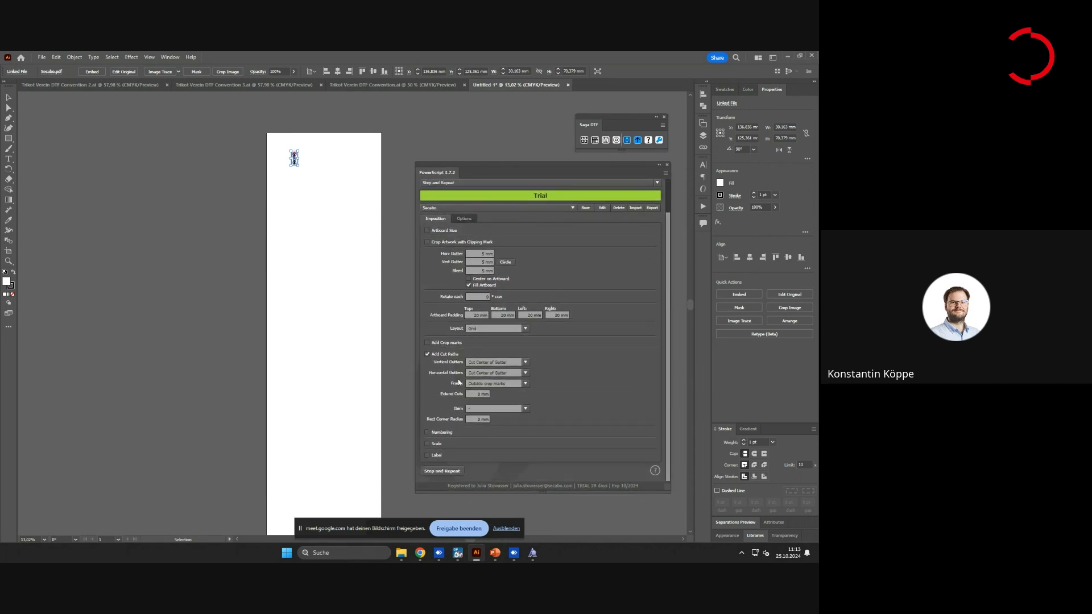
pyautogui.click(445, 474)
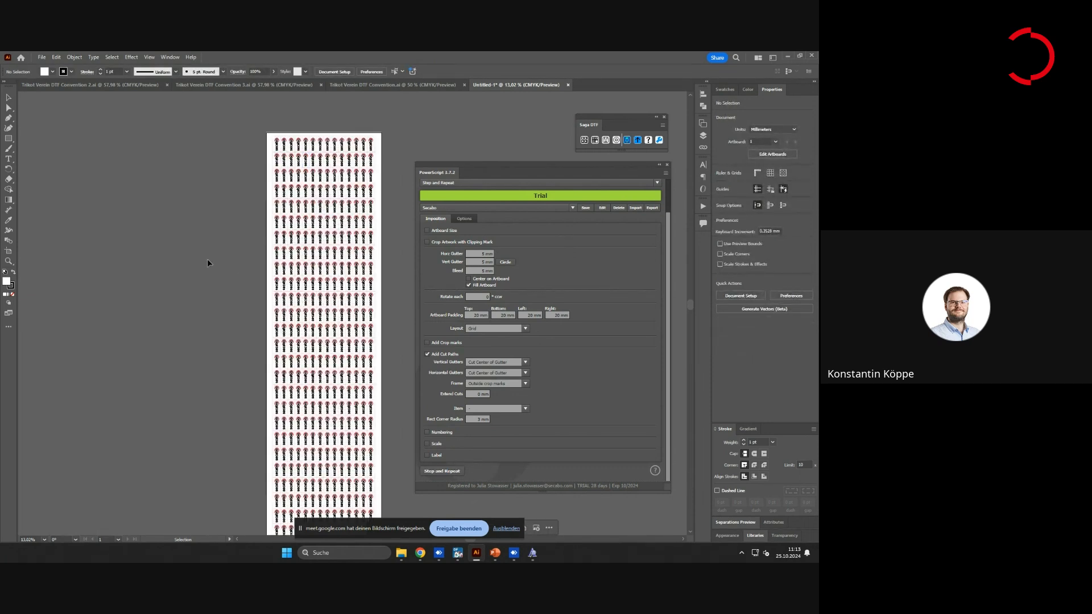
# Inspect the filled artboard up close, then collapse the PowerScript panel and move it off the artwork
pyautogui.scroll(-2, 337, 314)
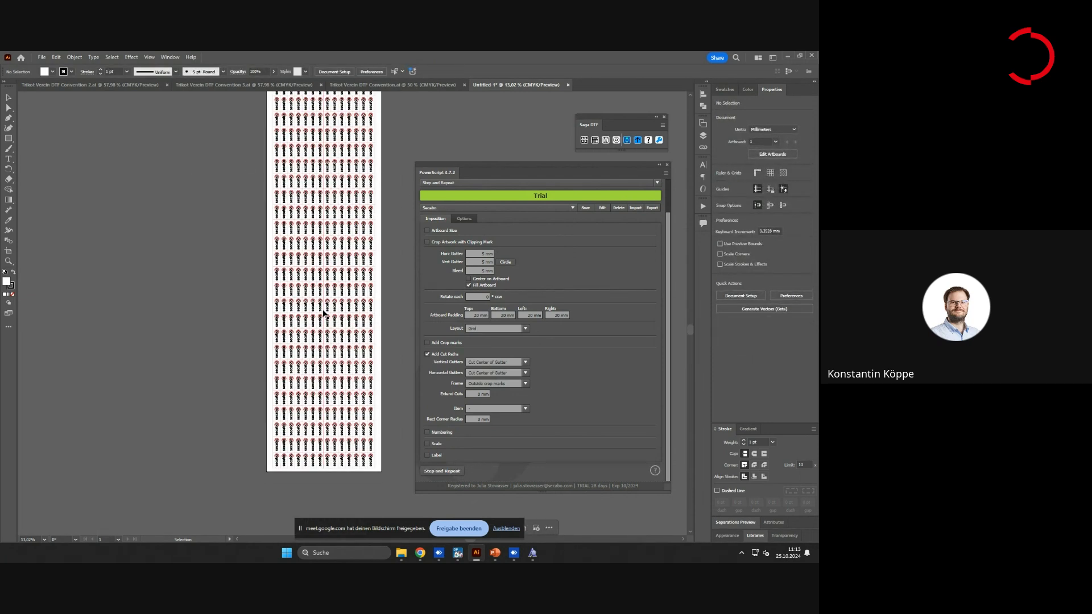
pyautogui.scroll(3, 274, 212)
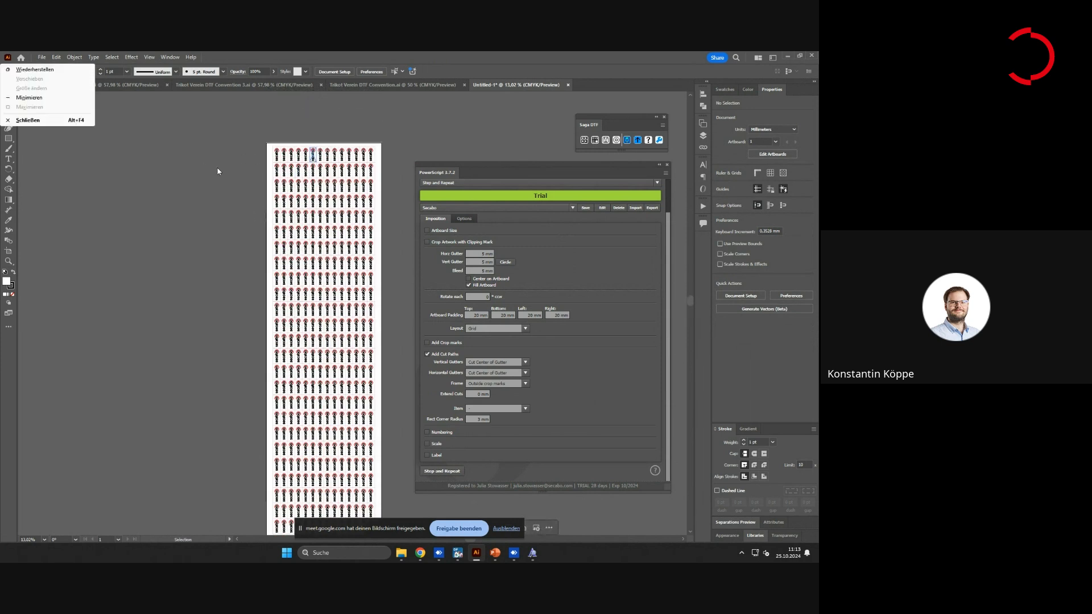
pyautogui.scroll(5, 320, 175)
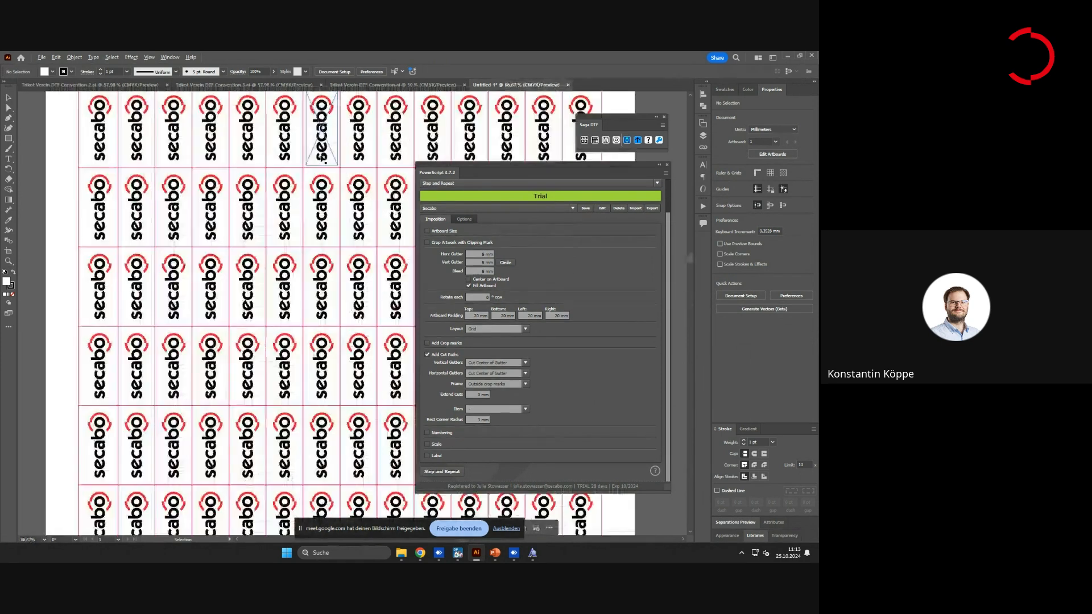
pyautogui.scroll(1, 326, 162)
pyautogui.click(659, 165)
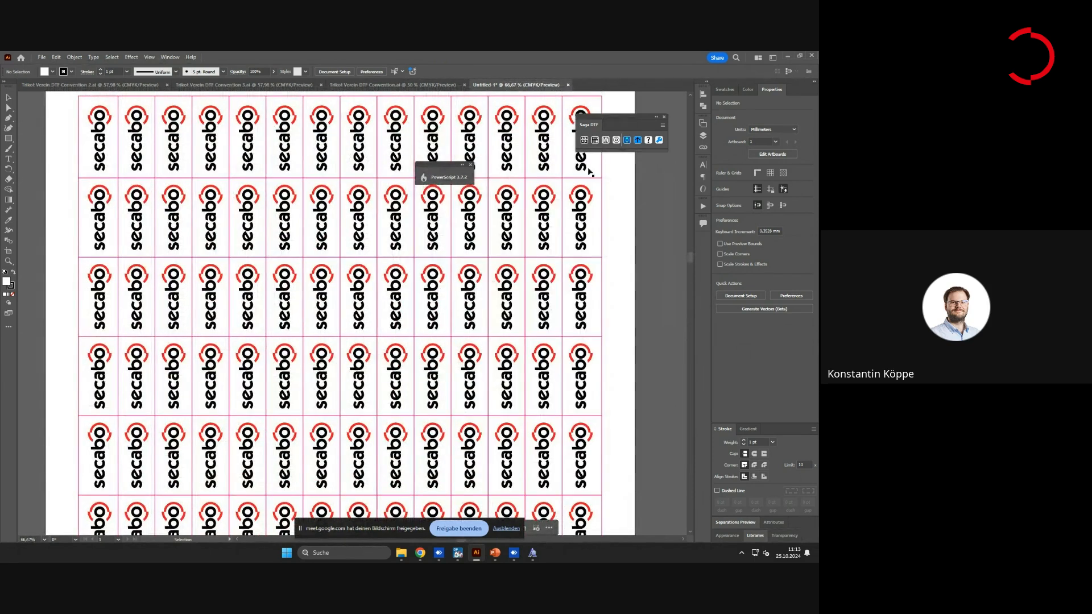
pyautogui.moveTo(436, 165); pyautogui.dragTo(713, 285)
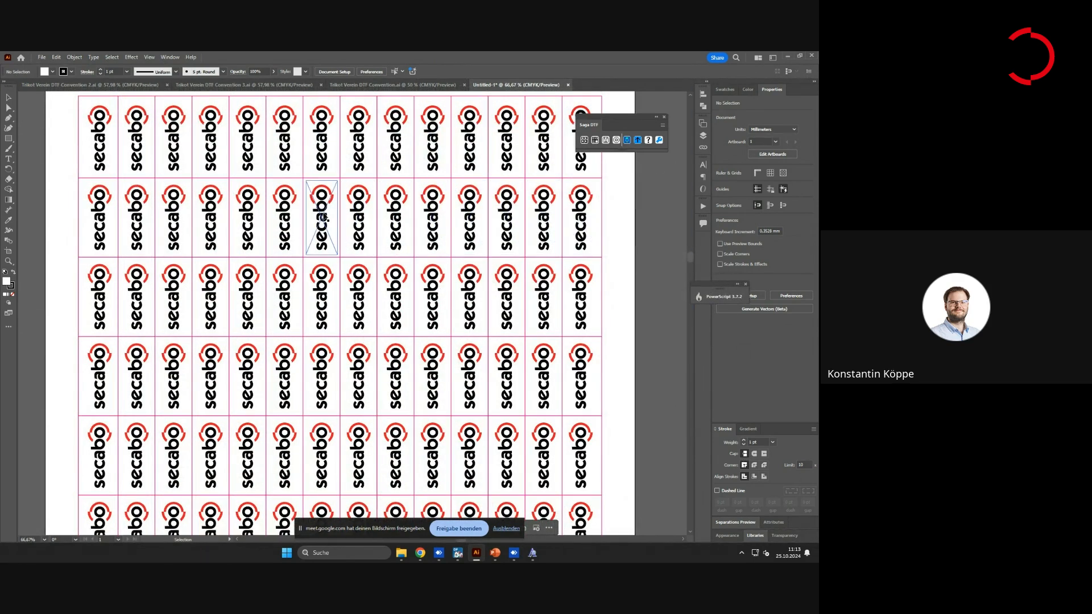
# Examine the grouped cut lines between the repeated logos along the length of the sheet
pyautogui.scroll(2, 109, 221)
pyautogui.click(136, 200)
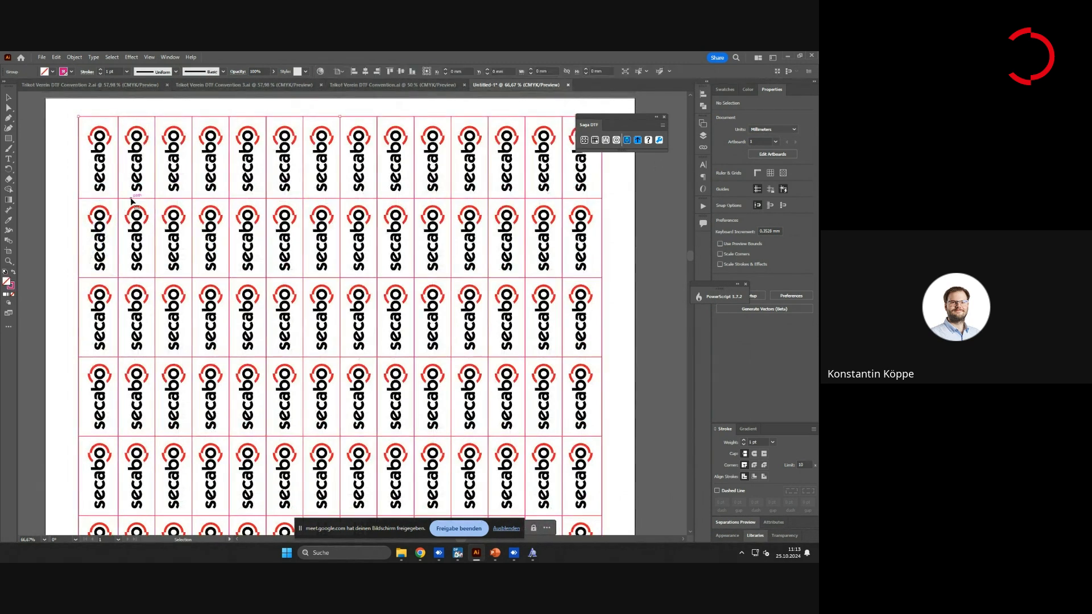
pyautogui.click(610, 193)
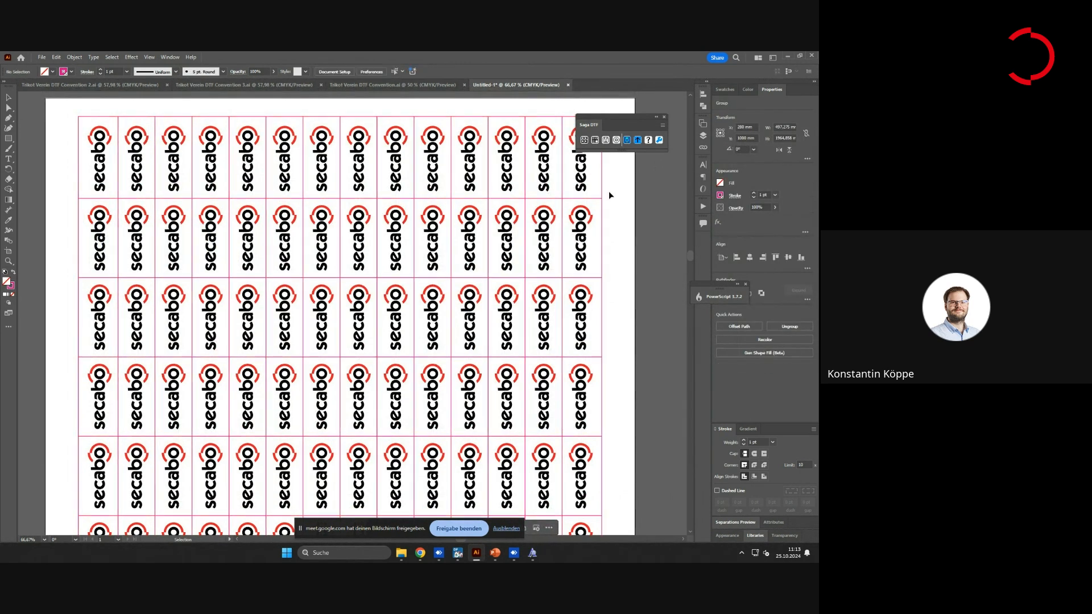
pyautogui.click(569, 191)
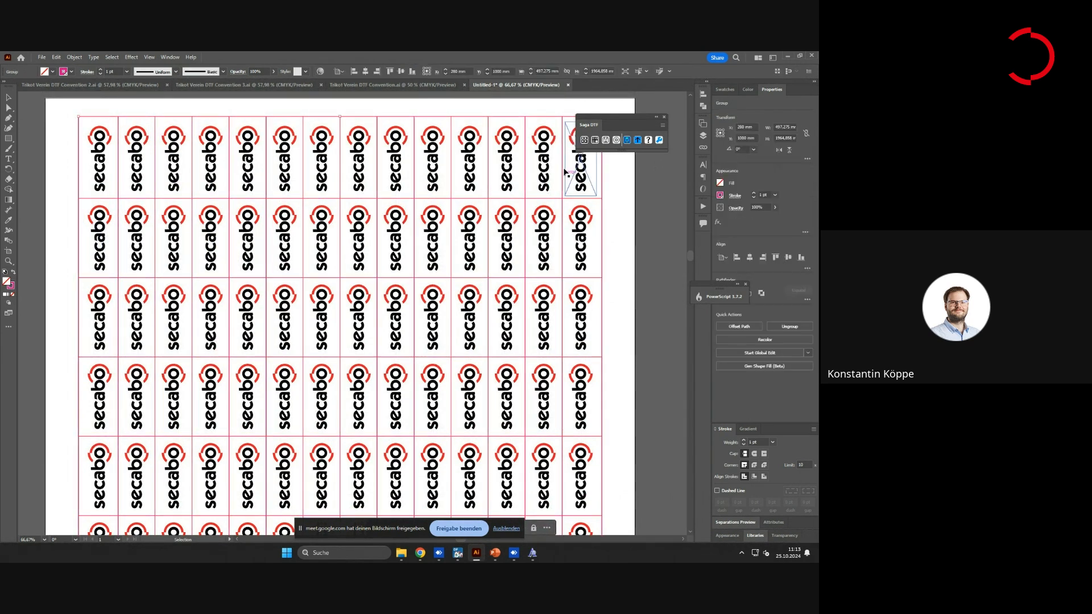
pyautogui.click(633, 232)
pyautogui.scroll(-3, 620, 235)
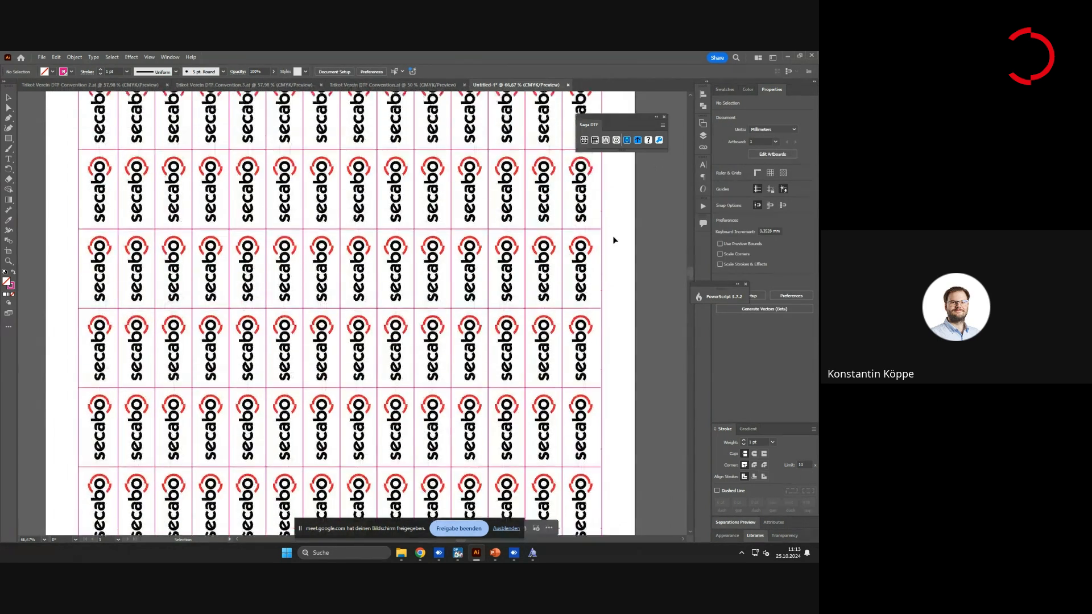
pyautogui.scroll(-2, 614, 239)
pyautogui.scroll(-5, 613, 253)
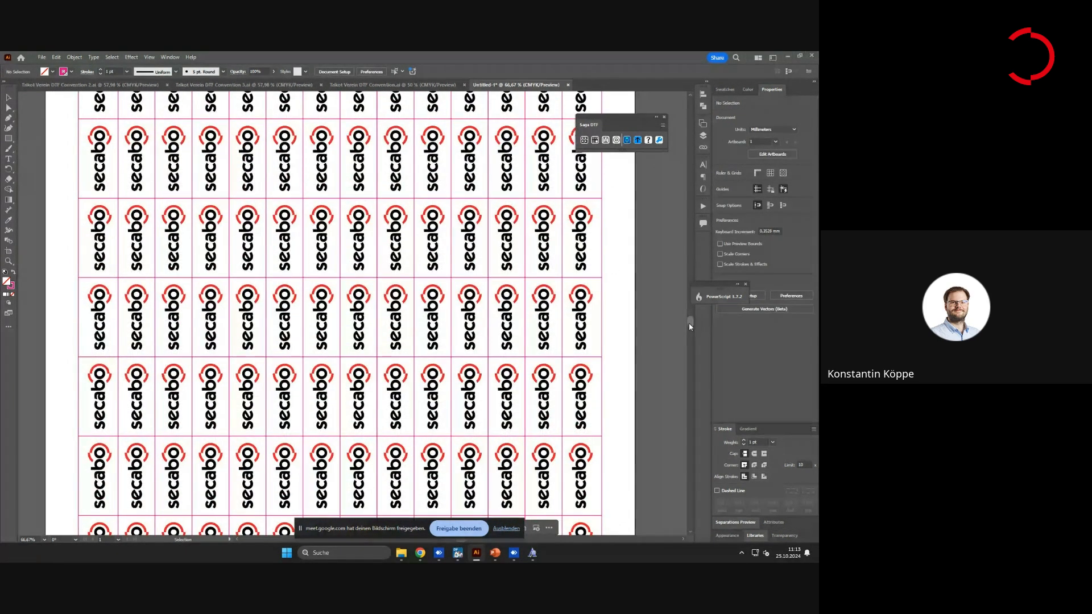
pyautogui.moveTo(690, 327); pyautogui.dragTo(689, 194)
pyautogui.scroll(-10, 689, 233)
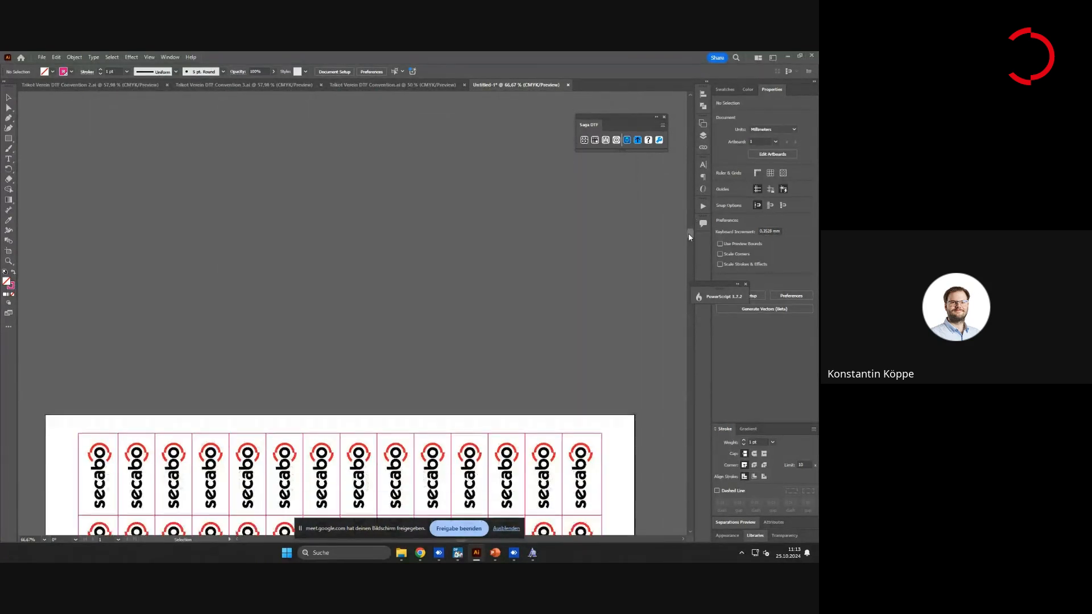
pyautogui.moveTo(720, 283); pyautogui.dragTo(736, 334)
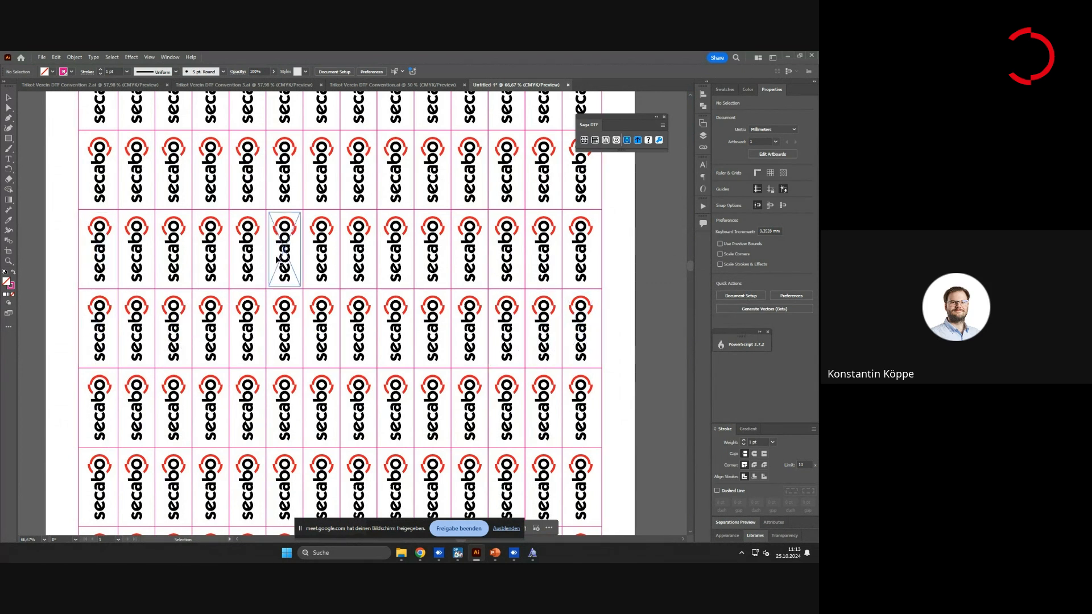
pyautogui.scroll(5, 572, 294)
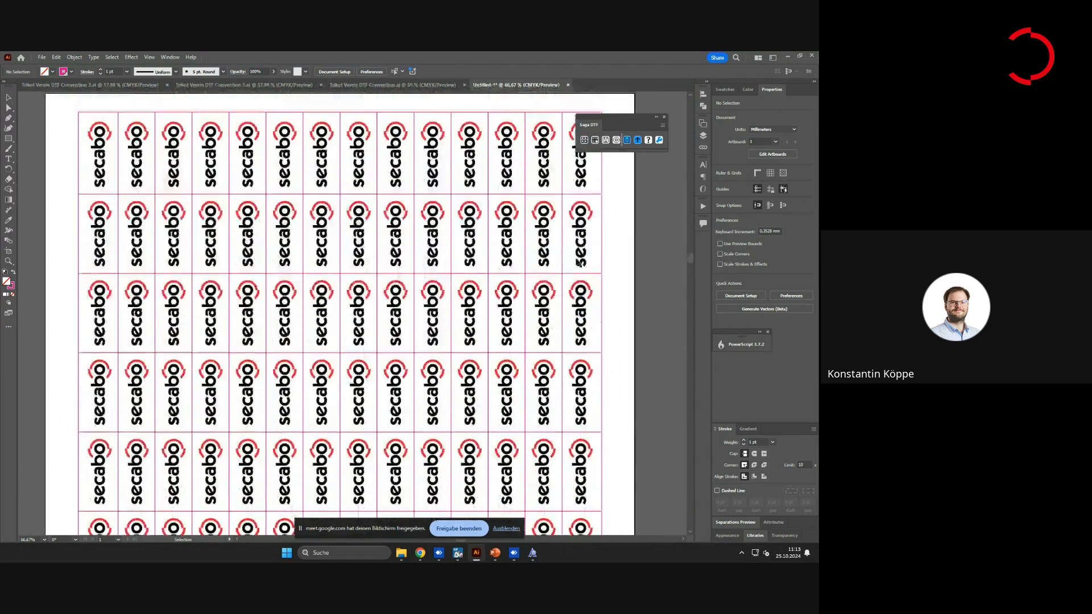
# Move the Saga DTF panel above the artboard and open its Plugin Config dialog
pyautogui.moveTo(611, 121); pyautogui.dragTo(363, 126)
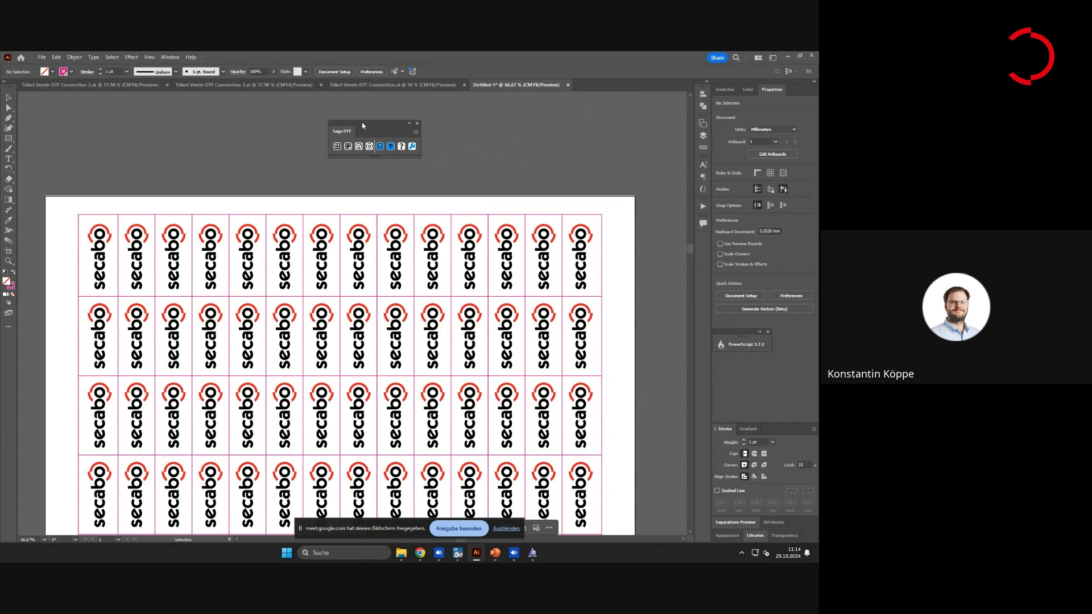
pyautogui.moveTo(362, 125); pyautogui.dragTo(367, 121)
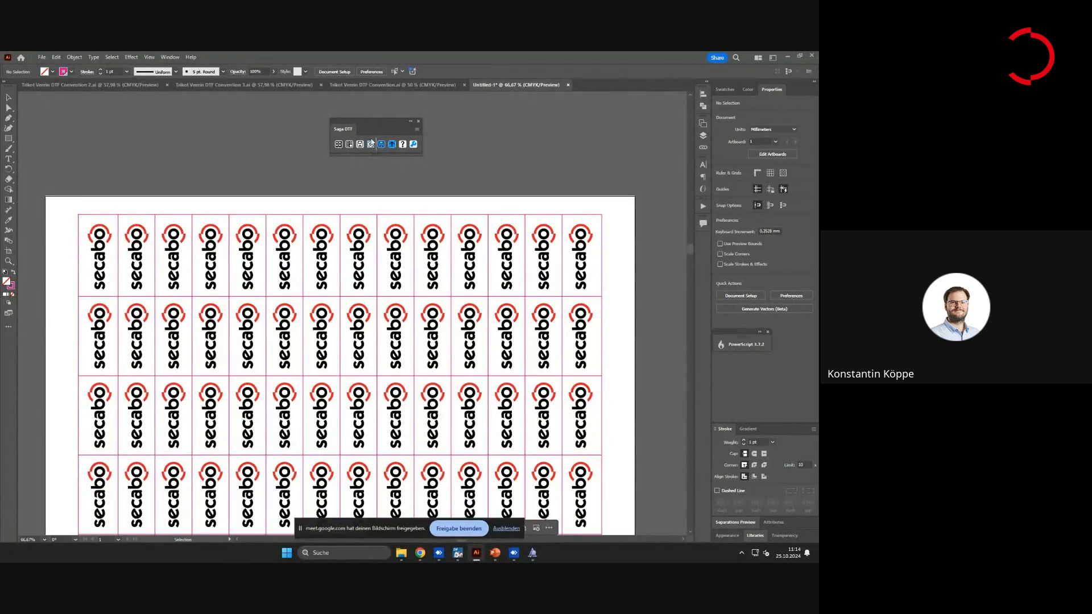
pyautogui.click(372, 141)
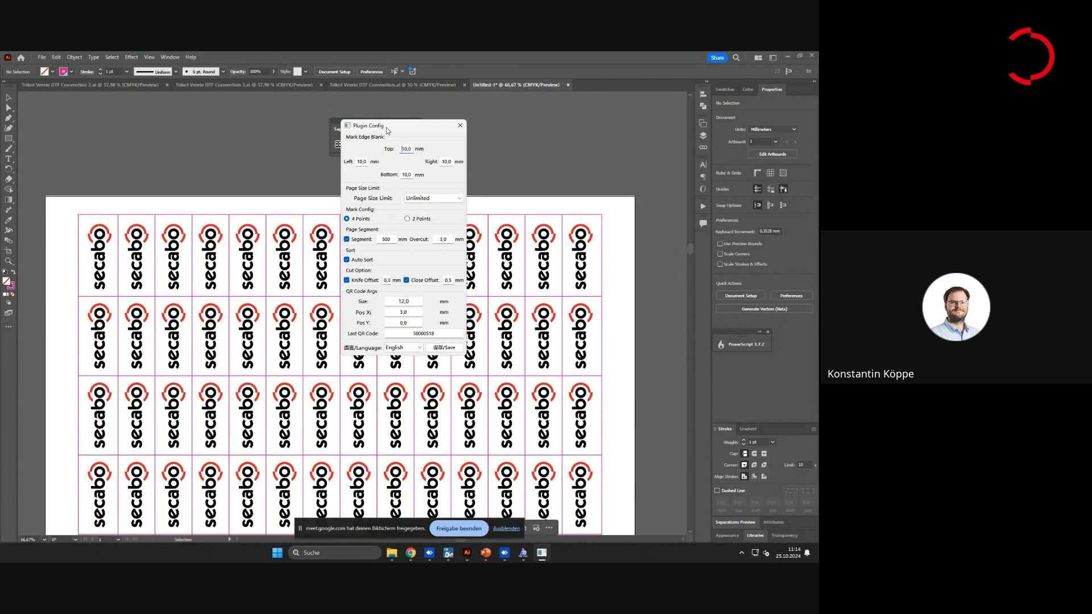
# Compare the two mark configurations in the Plugin Config dialog and choose 4 Points
pyautogui.moveTo(387, 130)
pyautogui.mouseDown()
pyautogui.moveTo(414, 126)
pyautogui.moveTo(395, 129)
pyautogui.mouseUp()
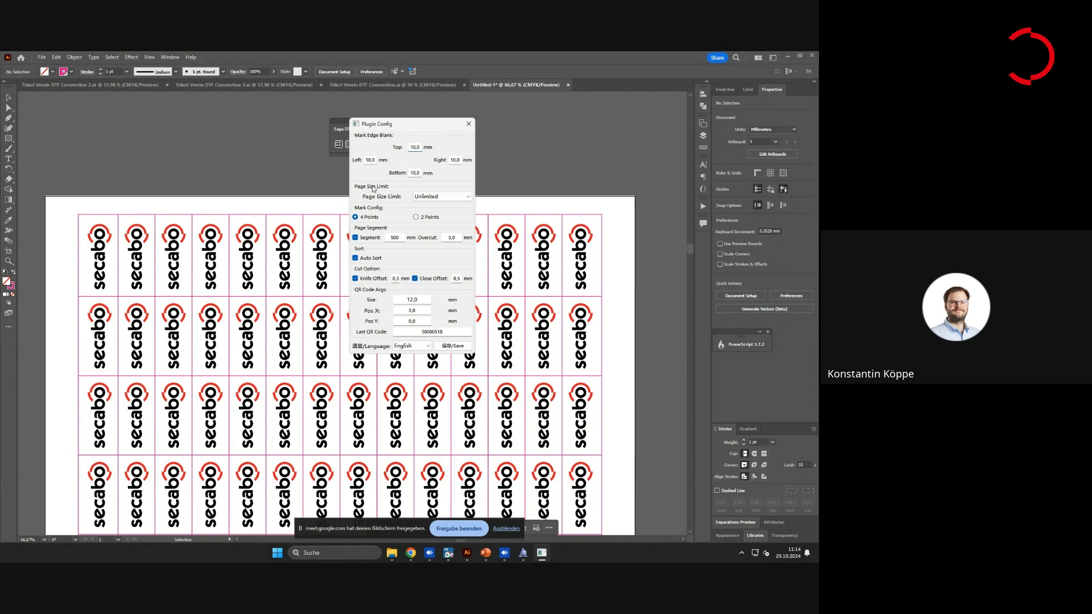
pyautogui.click(365, 217)
pyautogui.click(422, 220)
pyautogui.click(368, 219)
pyautogui.moveTo(416, 124); pyautogui.dragTo(424, 120)
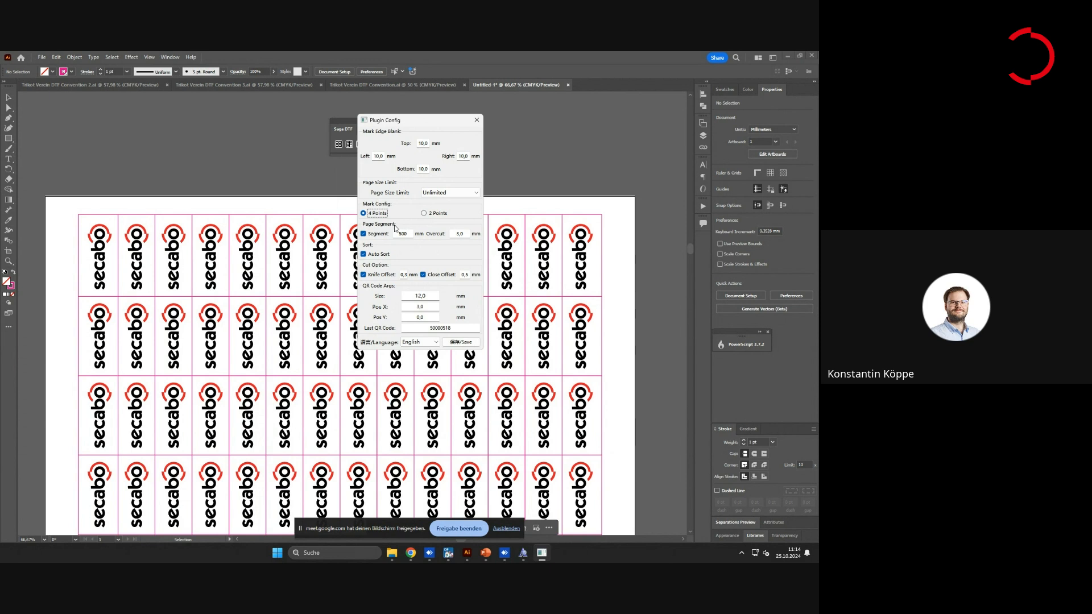
# Keep the page segment length at 500 mm, save the plugin configuration and close its dialog
pyautogui.click(397, 234)
pyautogui.moveTo(397, 234); pyautogui.dragTo(418, 237)
pyautogui.click(410, 235)
pyautogui.moveTo(408, 235); pyautogui.dragTo(395, 235)
pyautogui.click(395, 236)
pyautogui.moveTo(401, 217); pyautogui.dragTo(407, 218)
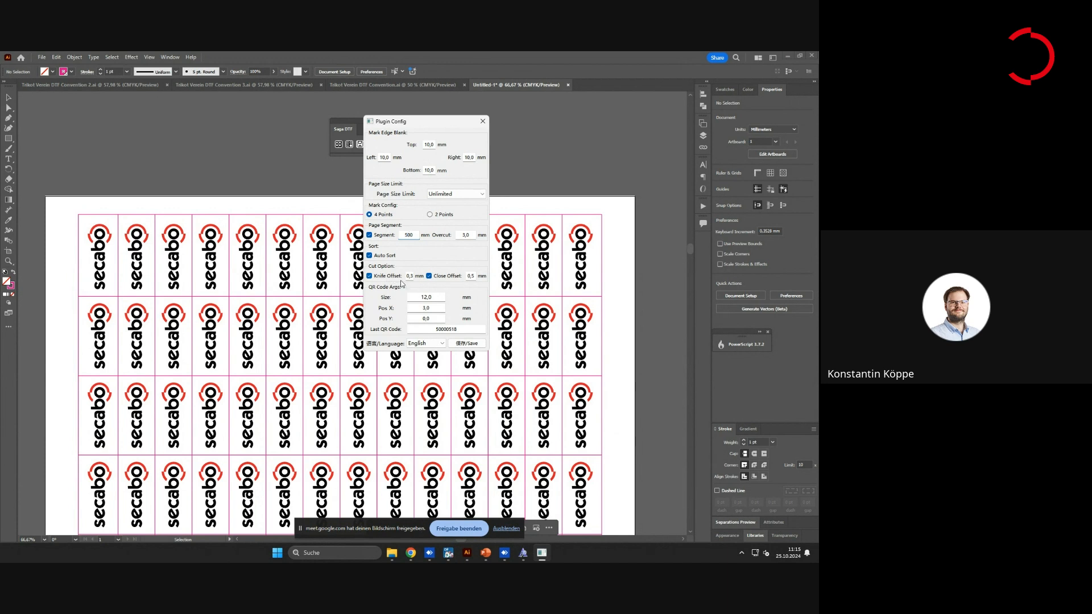
pyautogui.click(466, 343)
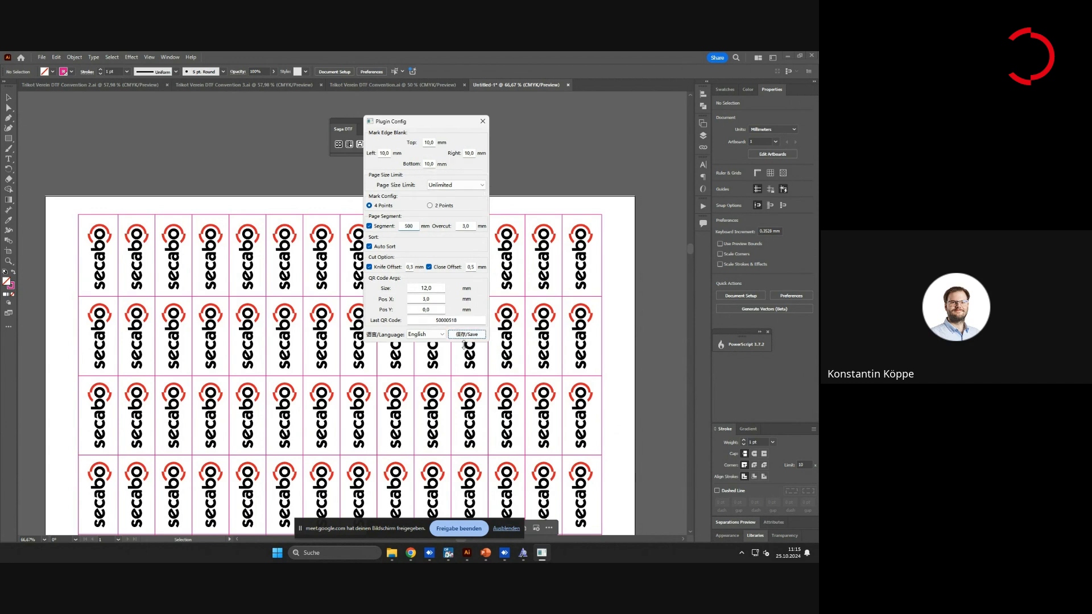
pyautogui.click(483, 121)
# Generate the cutter registration marks on the artboard and inspect them along the length of the sheet
pyautogui.moveTo(369, 123); pyautogui.dragTo(404, 129)
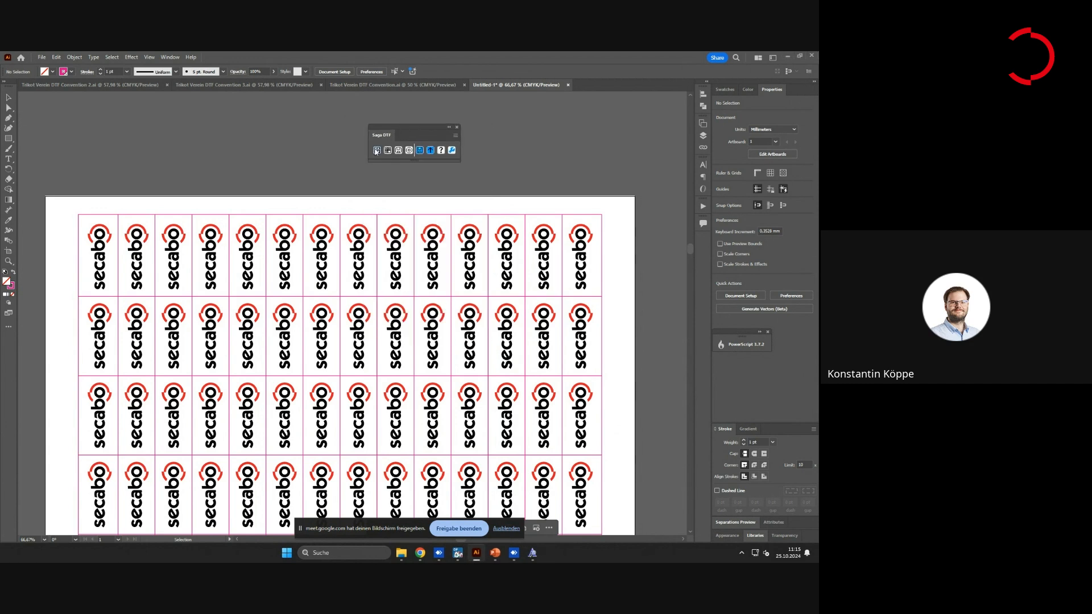
pyautogui.click(386, 150)
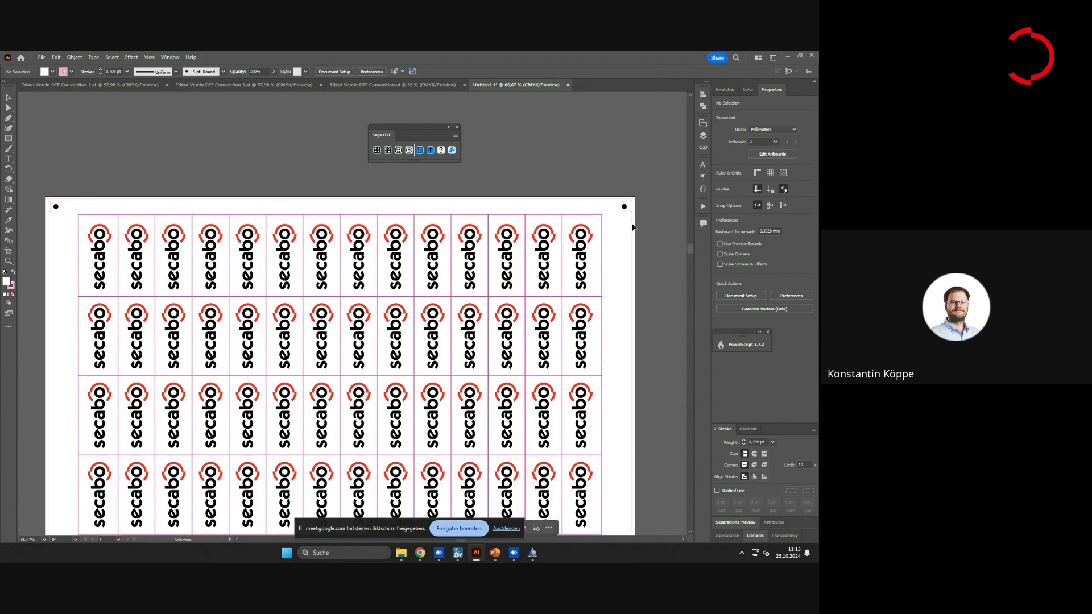
pyautogui.scroll(-10, 632, 228)
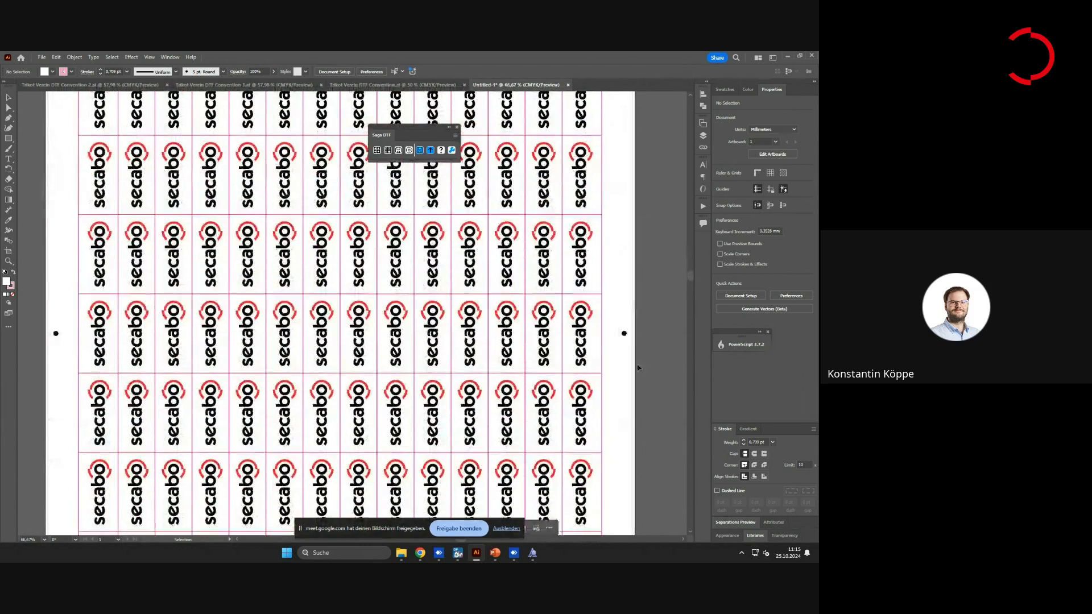
pyautogui.scroll(-8, 634, 343)
pyautogui.scroll(-8, 610, 329)
pyautogui.scroll(-8, 611, 341)
pyautogui.scroll(5, 616, 353)
pyautogui.scroll(-4, 619, 359)
pyautogui.scroll(-5, 617, 357)
pyautogui.scroll(3, 612, 357)
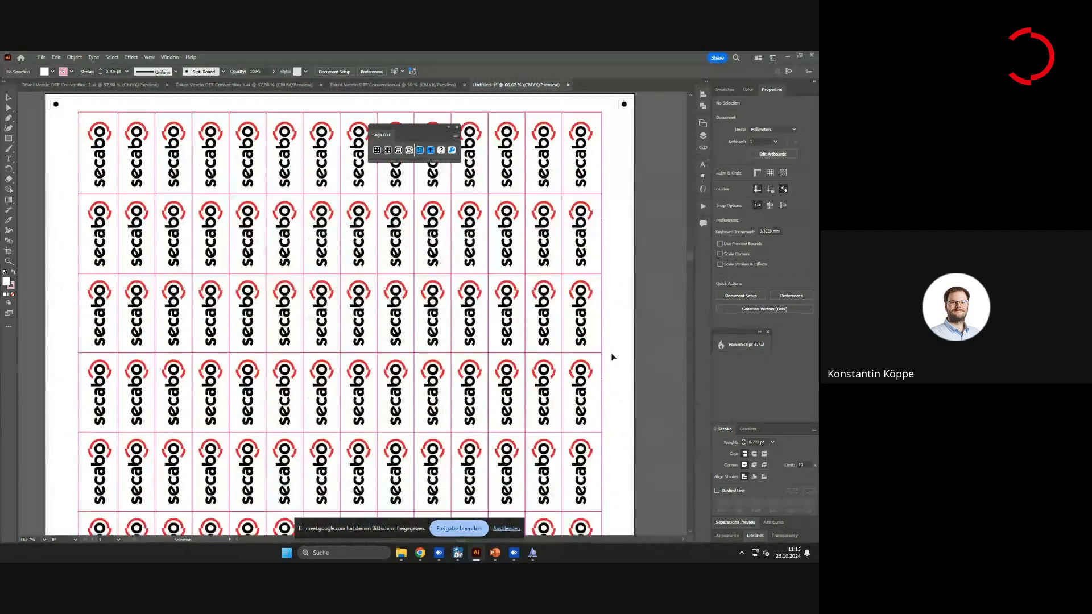
pyautogui.scroll(4, 614, 339)
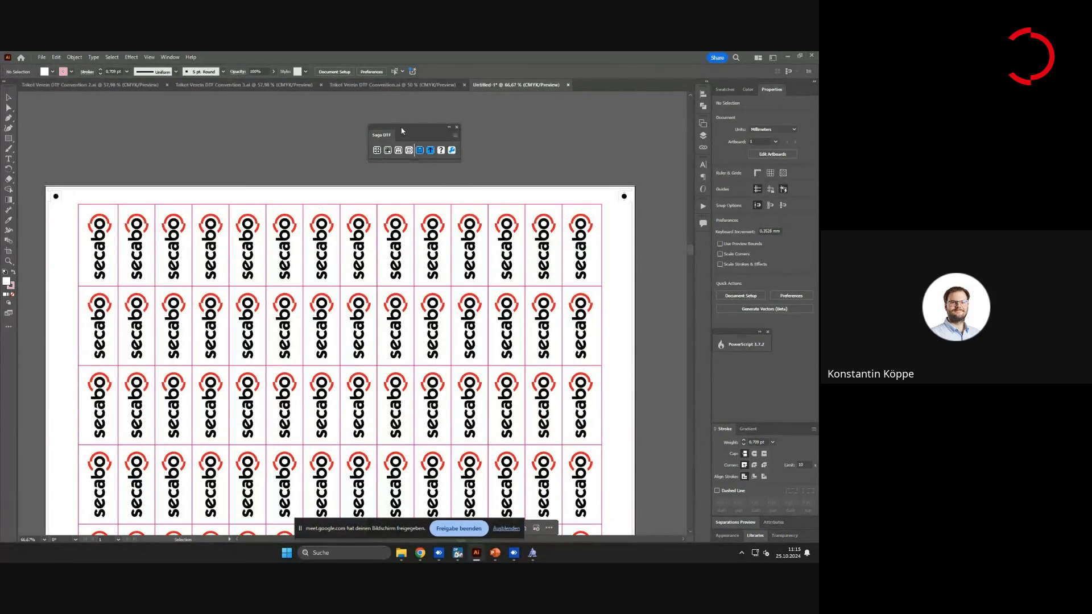
# Add the Saga QR code beside the sheet's upper-right mark and show the document's layers
pyautogui.moveTo(394, 134); pyautogui.dragTo(400, 131)
pyautogui.click(394, 147)
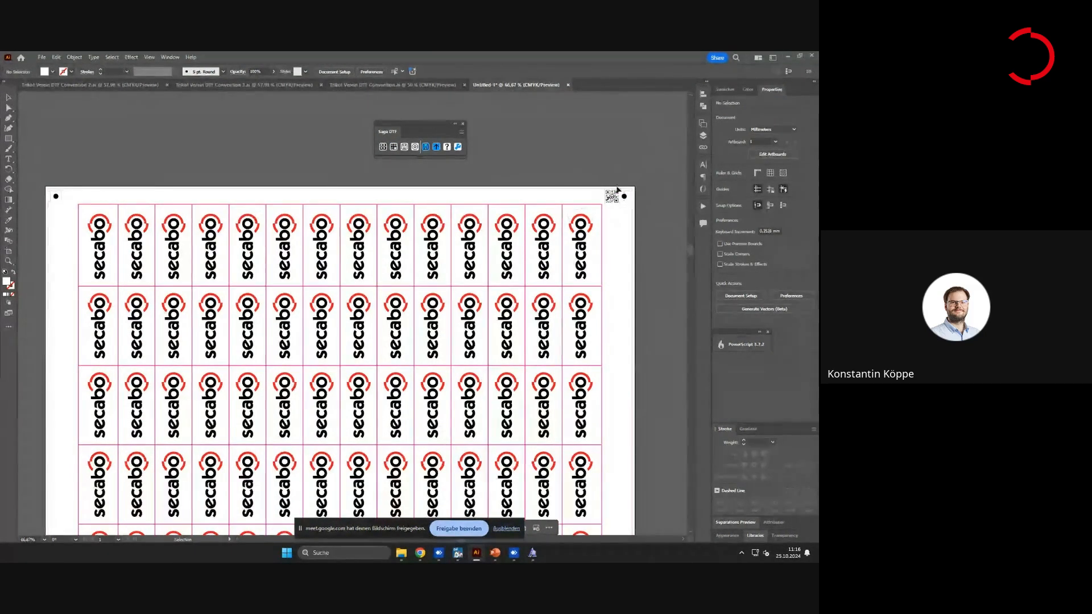
pyautogui.click(703, 136)
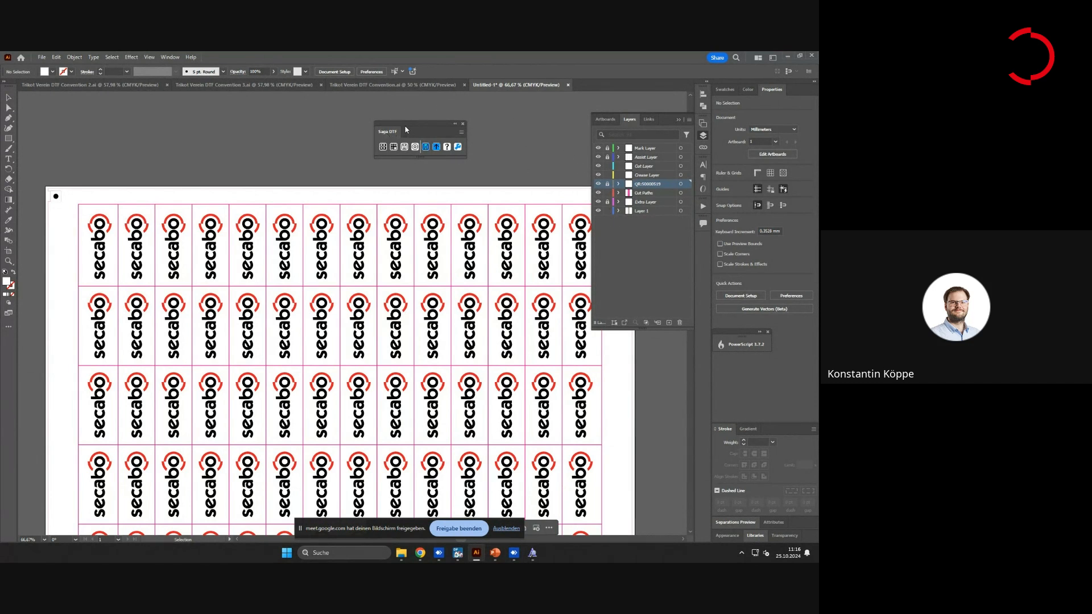
# Review the Mark, Assist, Cut and QR layers created by the Saga plugin
pyautogui.click(653, 149)
pyautogui.click(648, 158)
pyautogui.click(645, 167)
pyautogui.click(644, 185)
pyautogui.moveTo(407, 126); pyautogui.dragTo(422, 127)
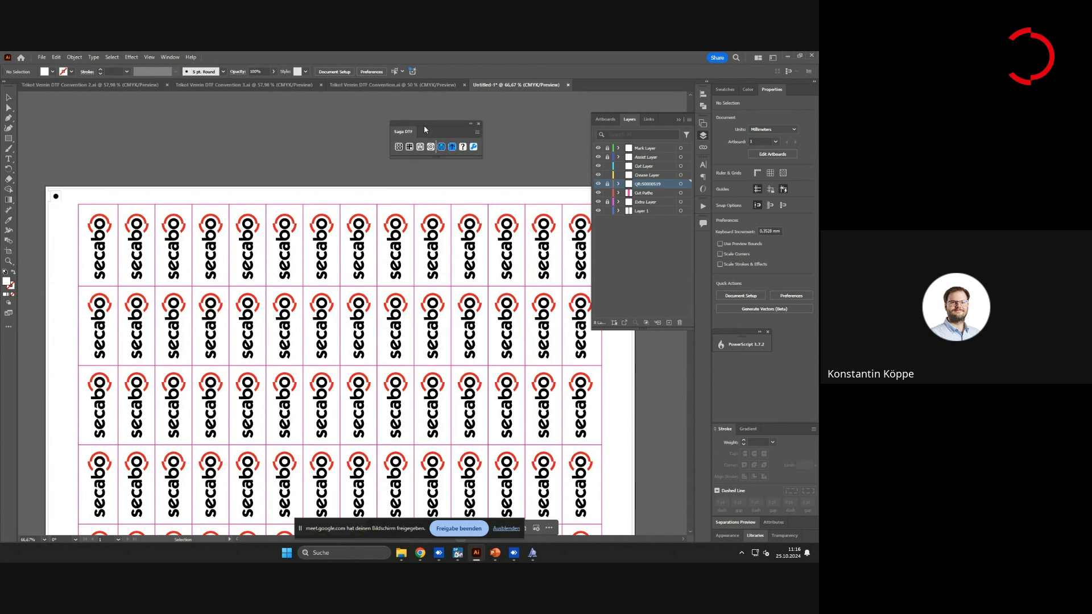
# Move the Cut Paths layer generated by PowerScript into the Saga plugin's Cut Layer
pyautogui.click(648, 166)
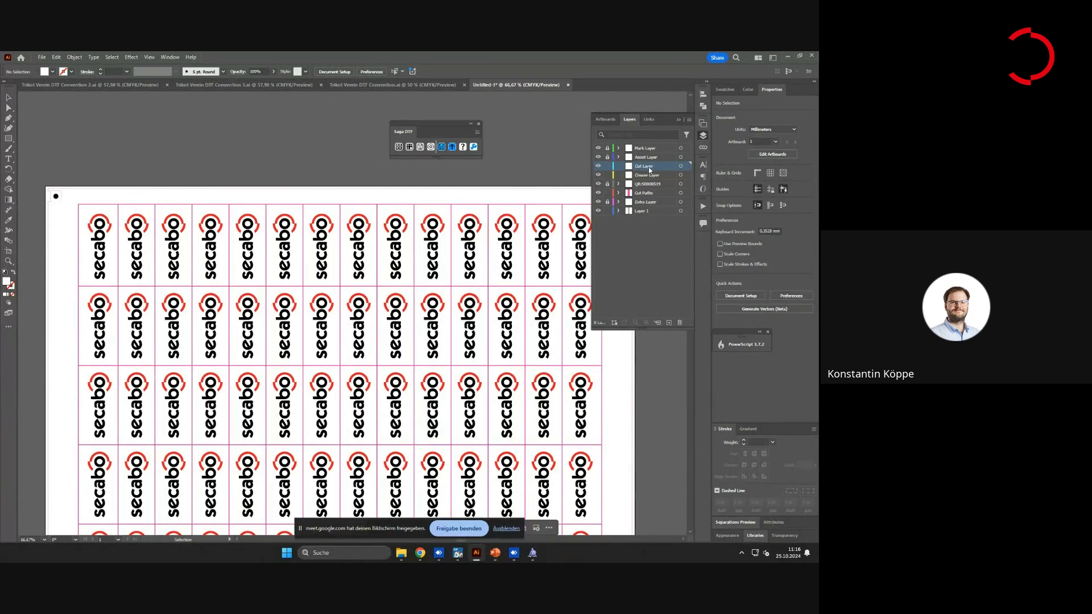
pyautogui.click(737, 336)
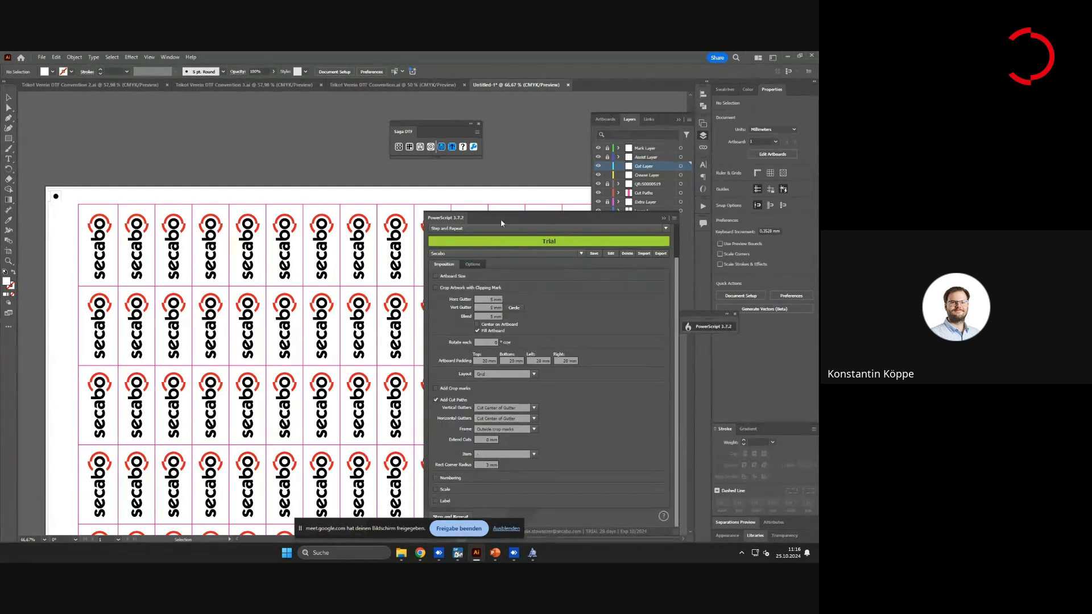
pyautogui.click(664, 221)
pyautogui.click(646, 195)
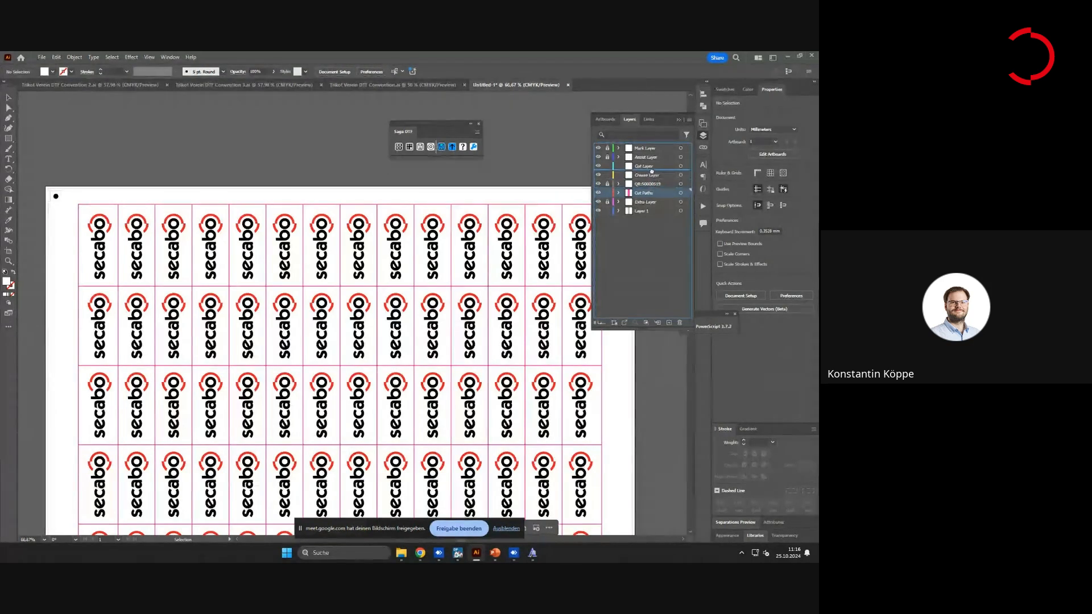
pyautogui.click(643, 166)
pyautogui.moveTo(643, 167); pyautogui.dragTo(643, 167)
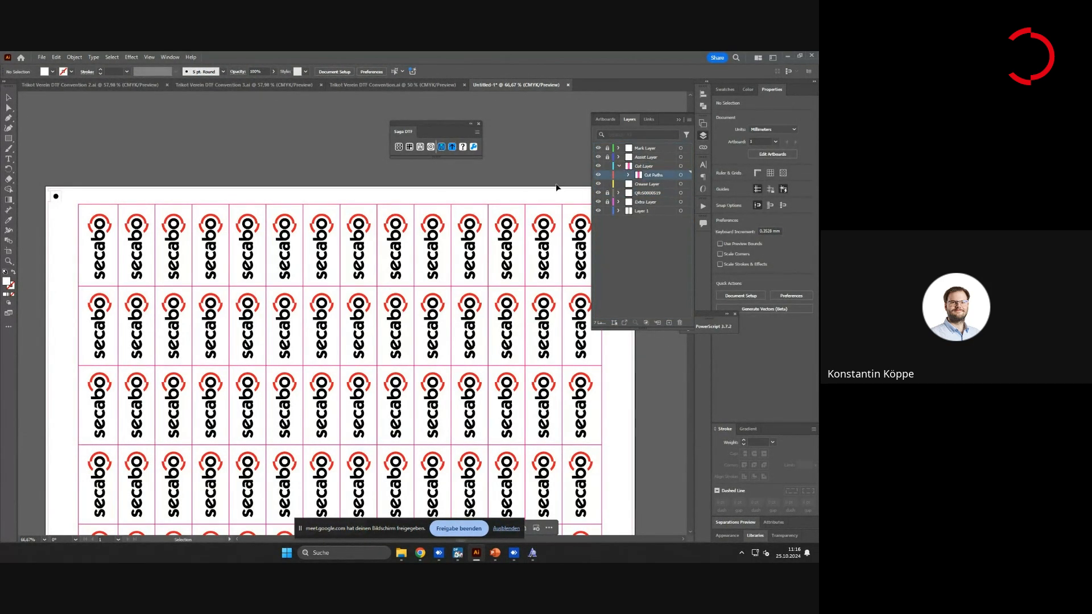
# Check the segment marks and cut paths down the sheet and return to its start
pyautogui.scroll(-3, 555, 227)
pyautogui.scroll(6, 555, 230)
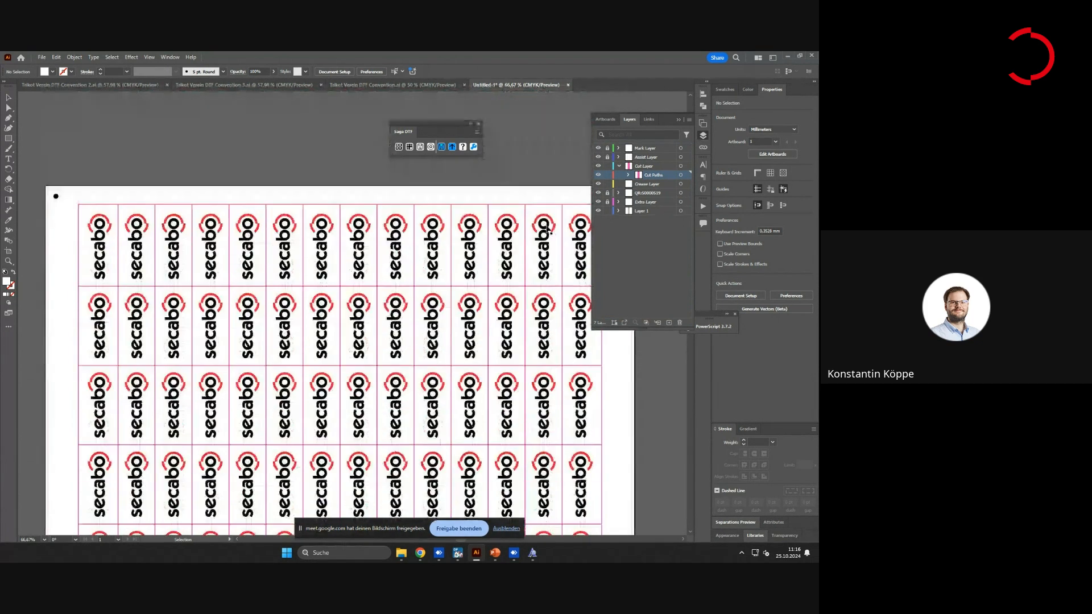
pyautogui.scroll(-4, 518, 225)
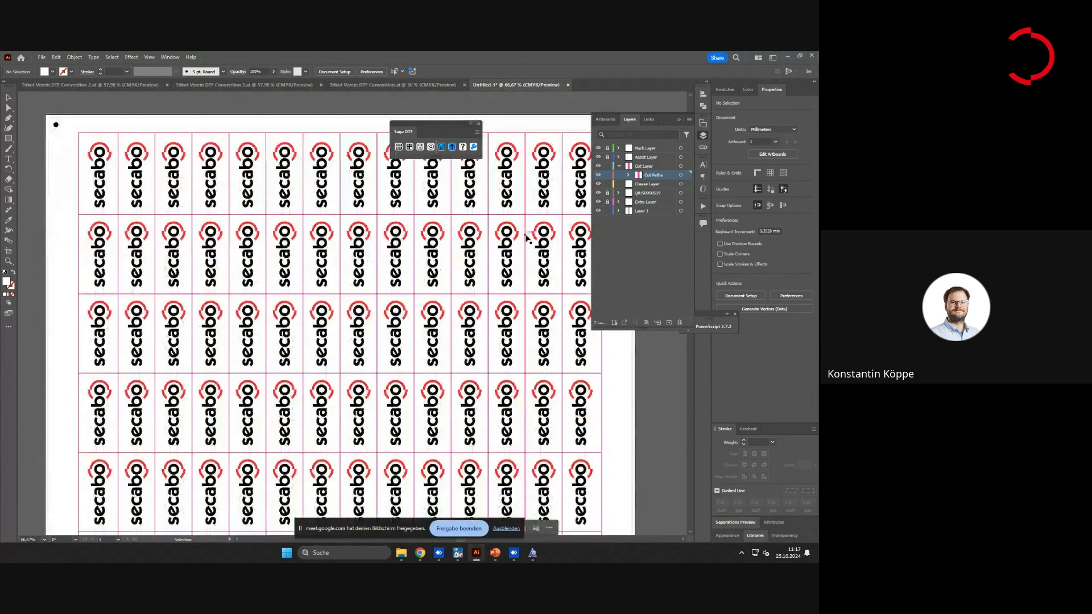
pyautogui.scroll(-13, 473, 301)
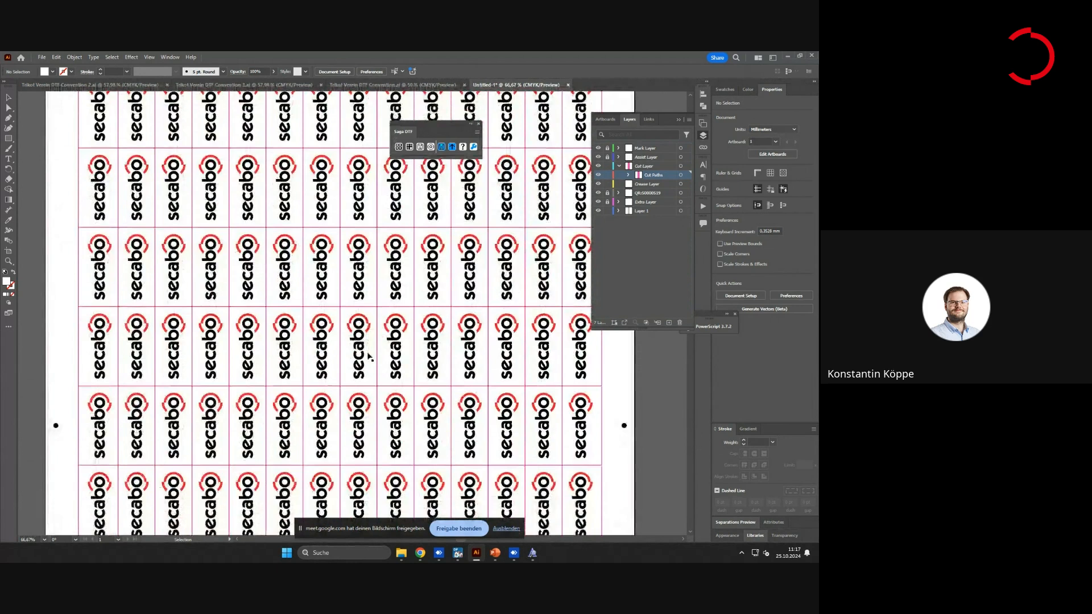
pyautogui.scroll(-10, 364, 344)
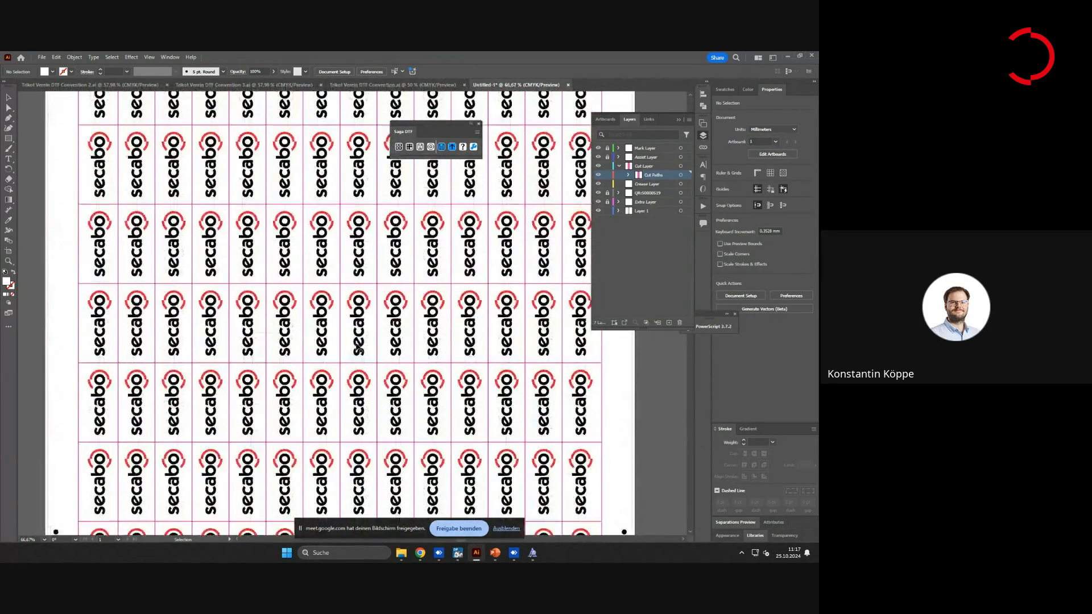
pyautogui.scroll(10, 468, 263)
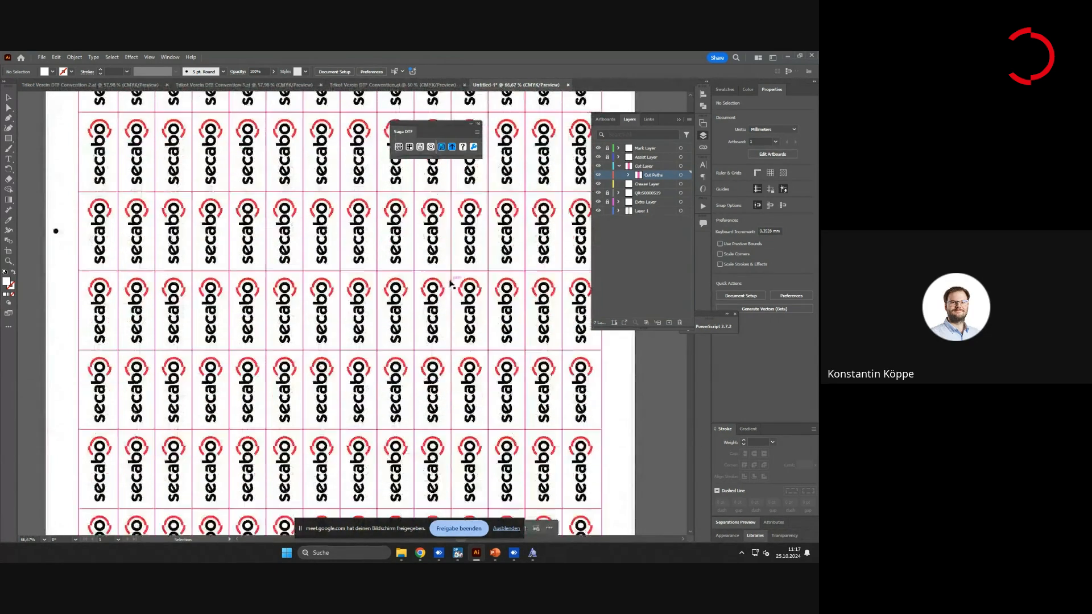
pyautogui.scroll(10, 443, 295)
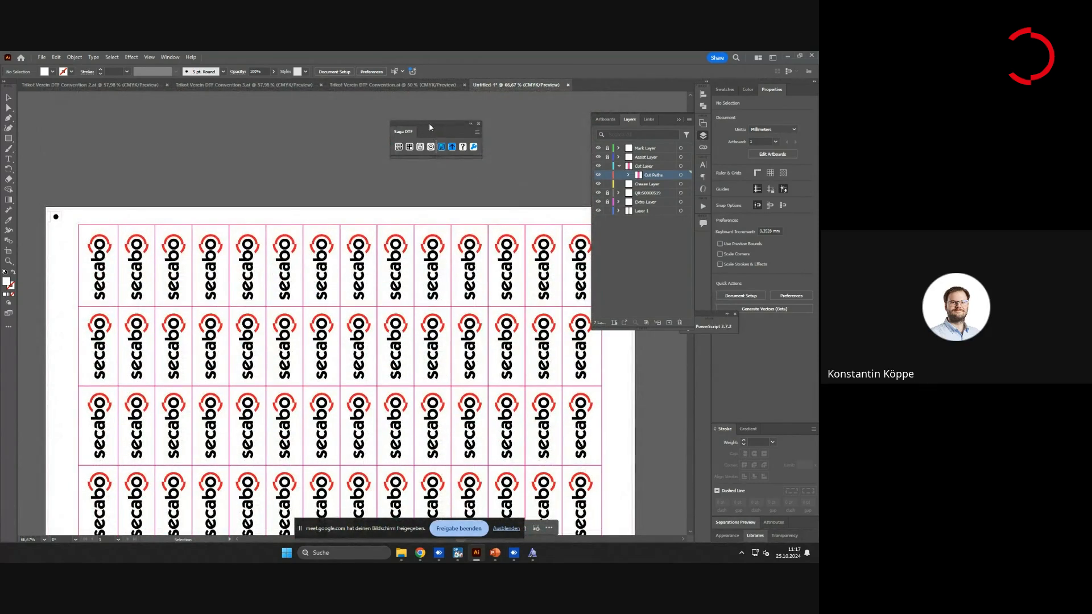
# Export the cut data as an HPGL .plt file named 50000519 in the Webinar folder
pyautogui.moveTo(432, 127); pyautogui.dragTo(431, 131)
pyautogui.click(418, 152)
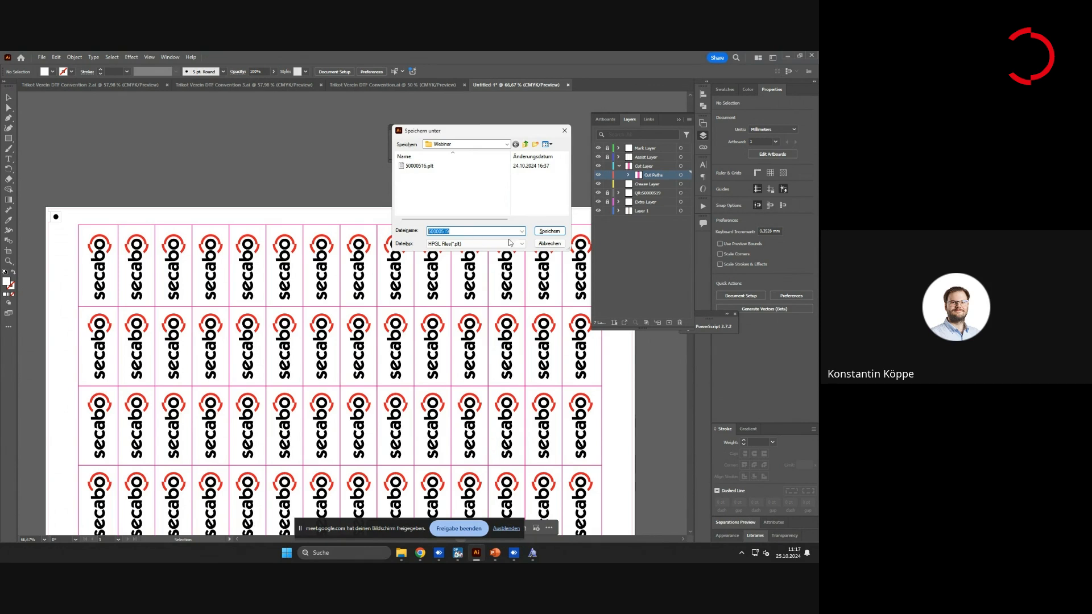
pyautogui.click(540, 231)
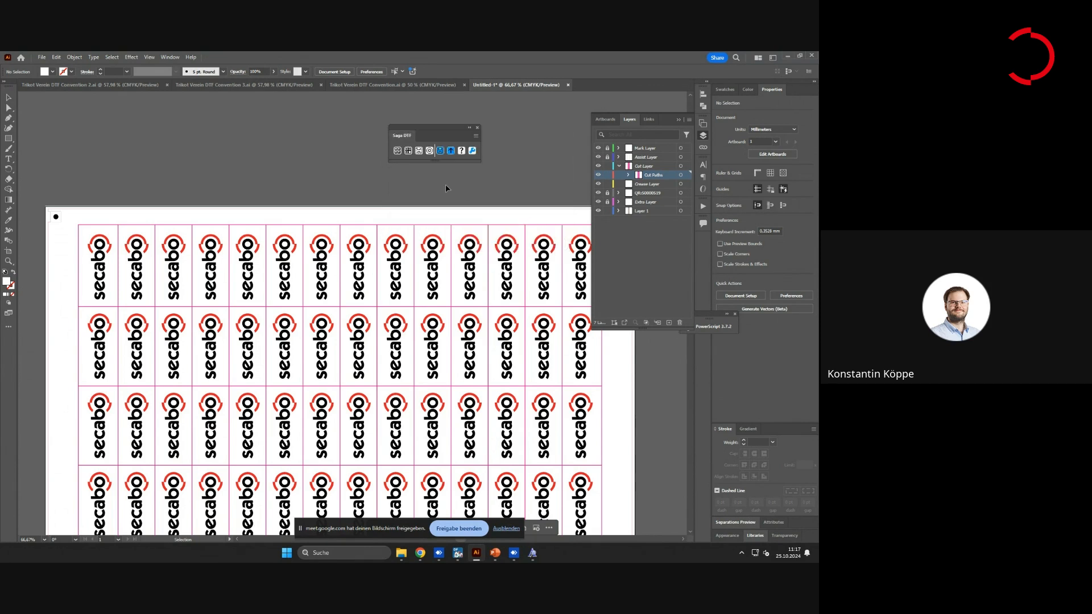
# Save the print file as a PDF named 50000519 in the Webinar folder on the desktop
pyautogui.click(440, 151)
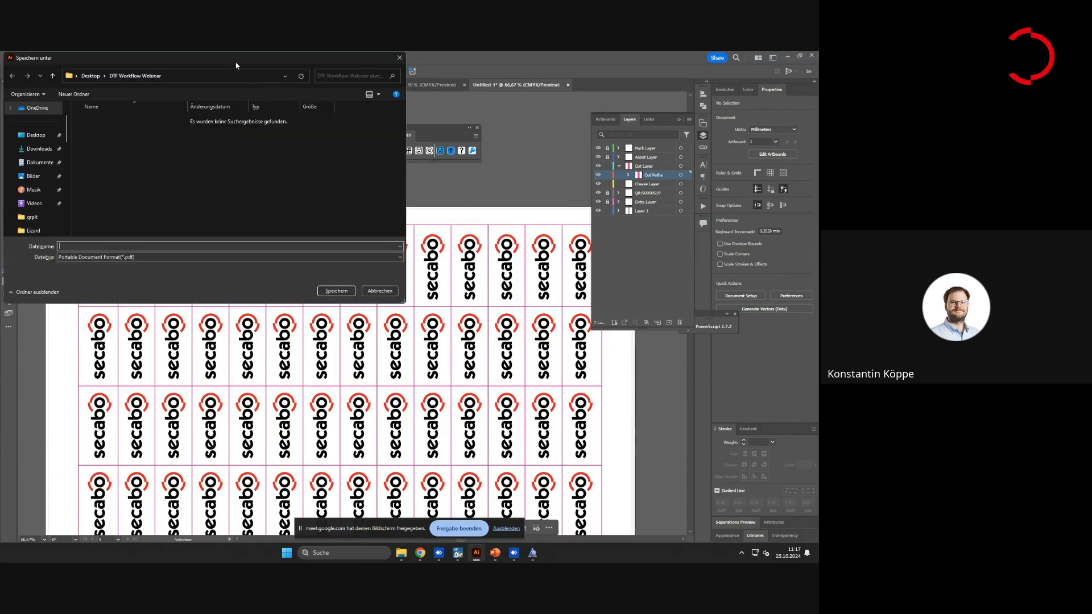
pyautogui.moveTo(433, 120); pyautogui.dragTo(426, 135)
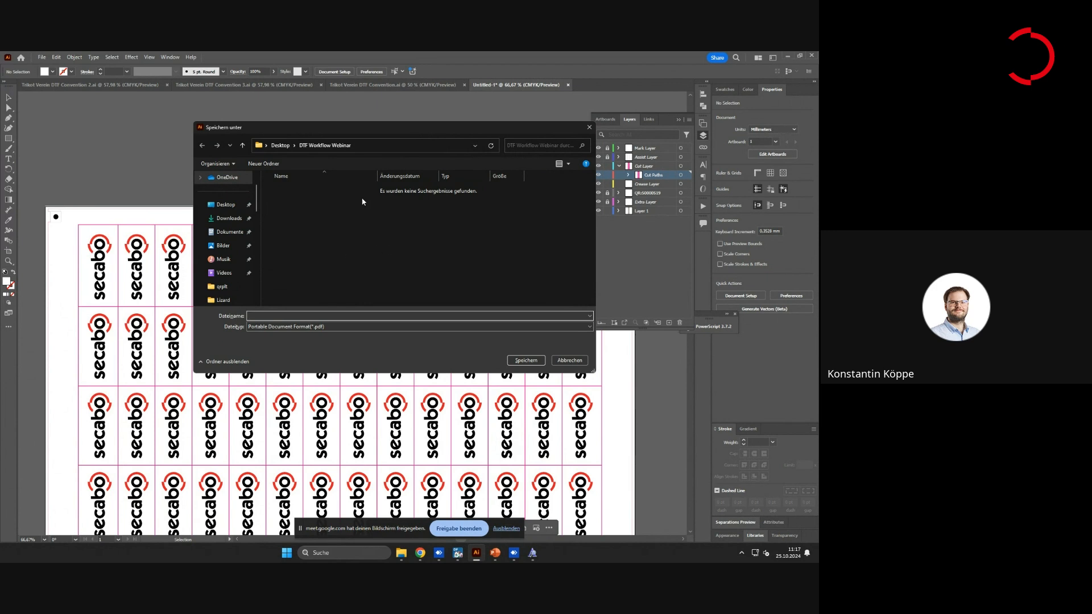
pyautogui.click(226, 204)
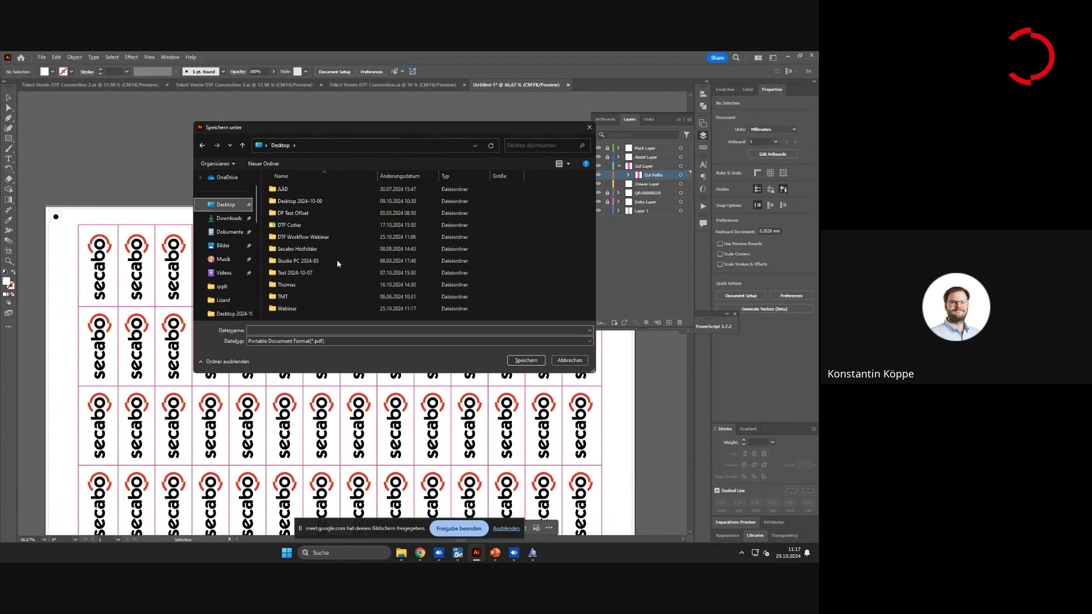
pyautogui.doubleClick(288, 309)
pyautogui.write('50000519')
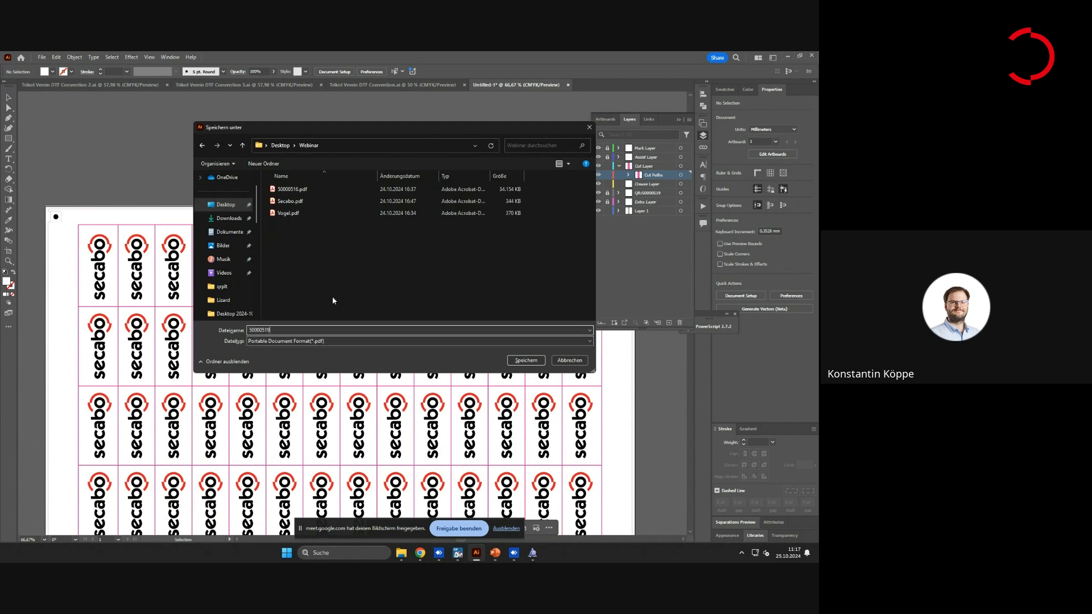
pyautogui.click(526, 360)
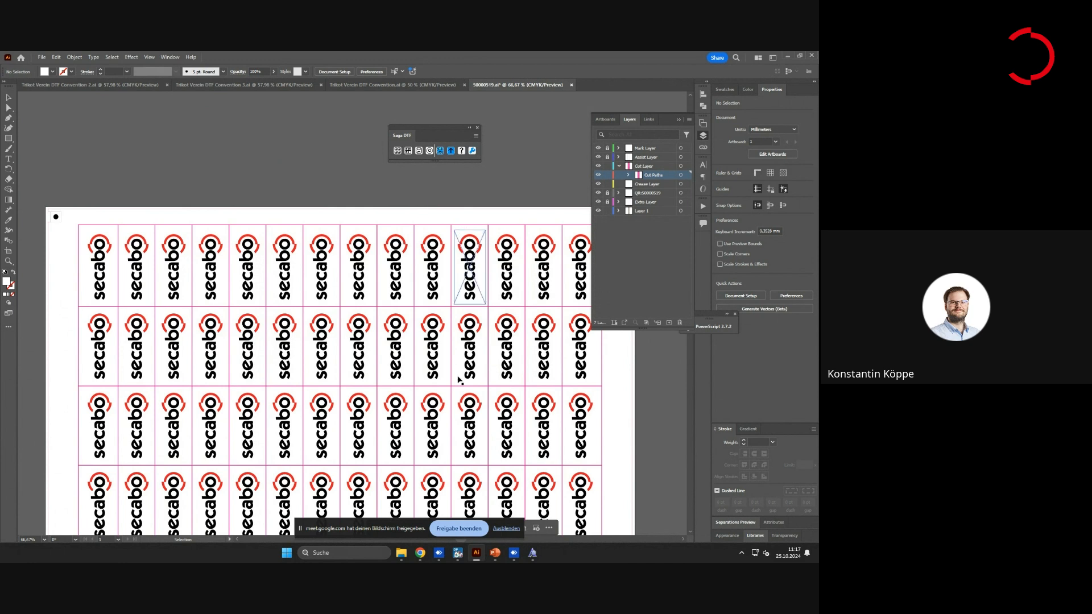
# Switch to the Webinar folder in File Explorer and open 50000519.pdf
pyautogui.moveTo(402, 553)
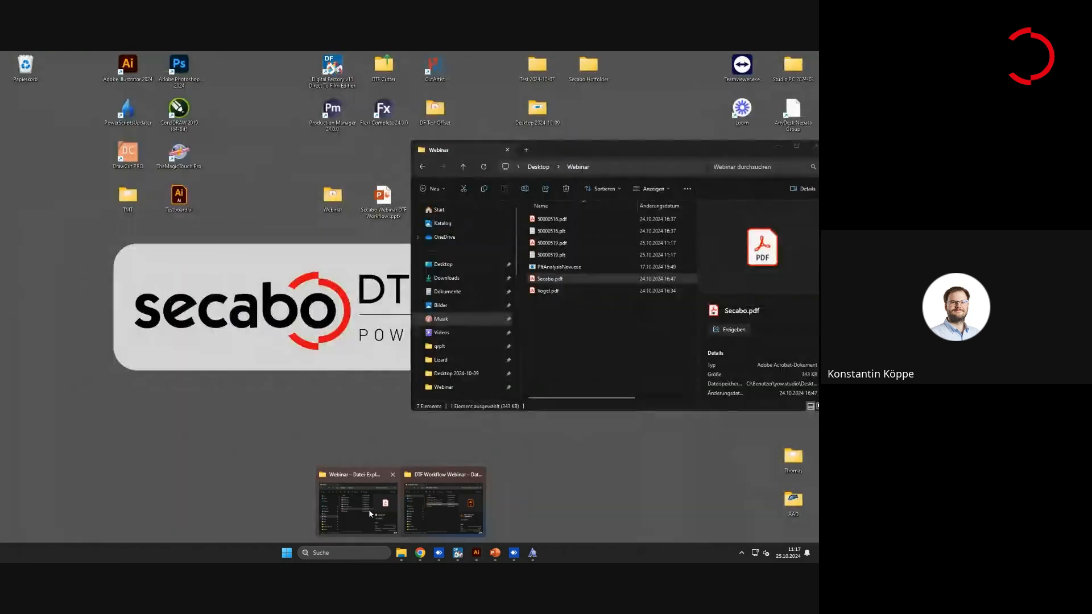
pyautogui.click(369, 510)
pyautogui.click(618, 352)
pyautogui.moveTo(596, 149); pyautogui.dragTo(365, 142)
pyautogui.click(322, 235)
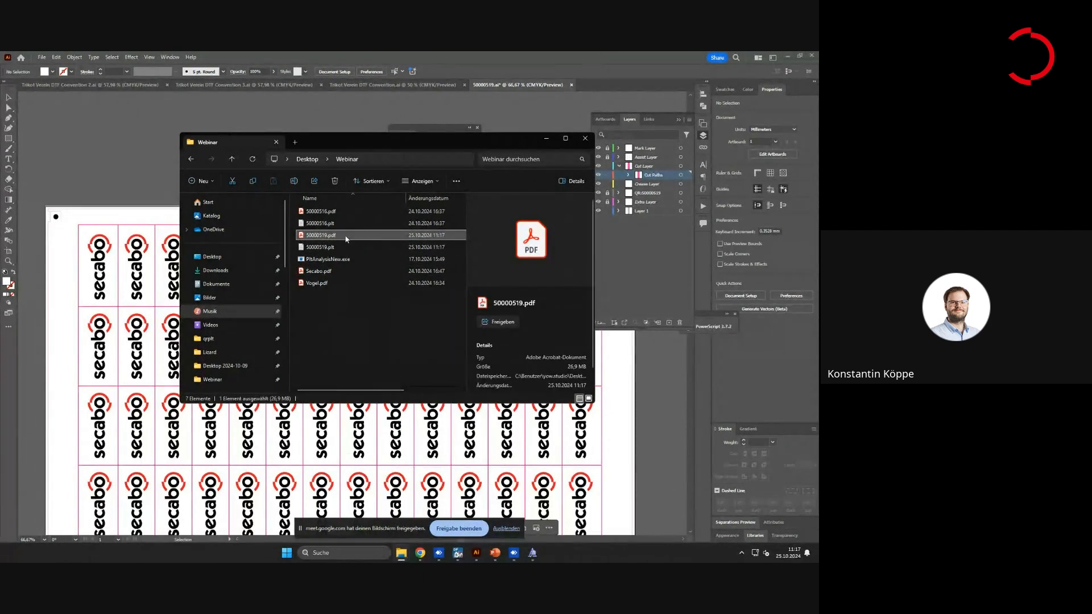
pyautogui.doubleClick(346, 235)
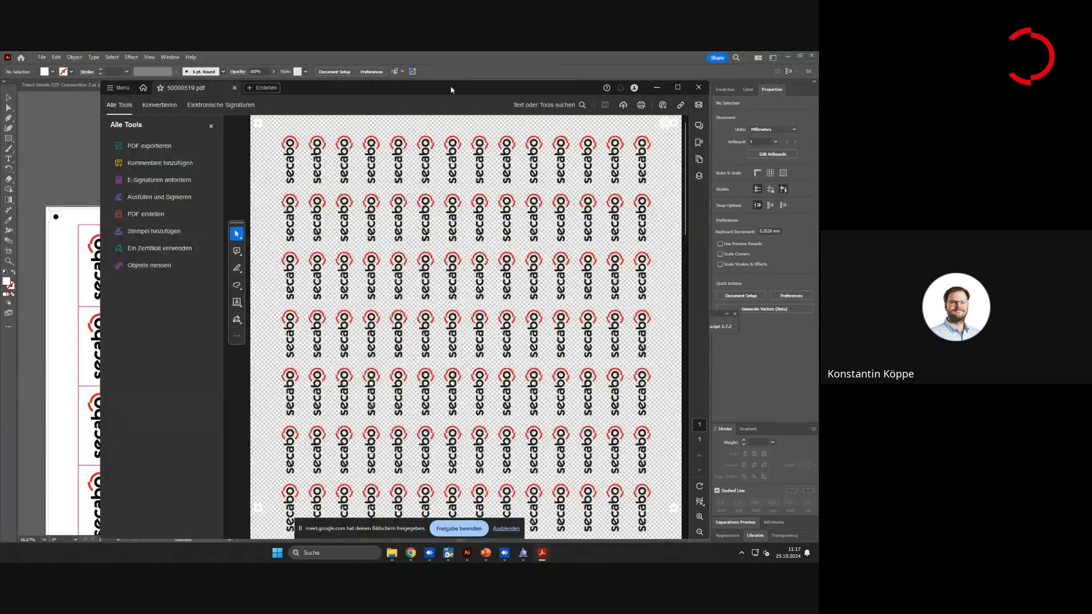
# Inspect the exported PDF's logos, marks and QR code against the transparent background
pyautogui.moveTo(451, 90); pyautogui.dragTo(421, 126)
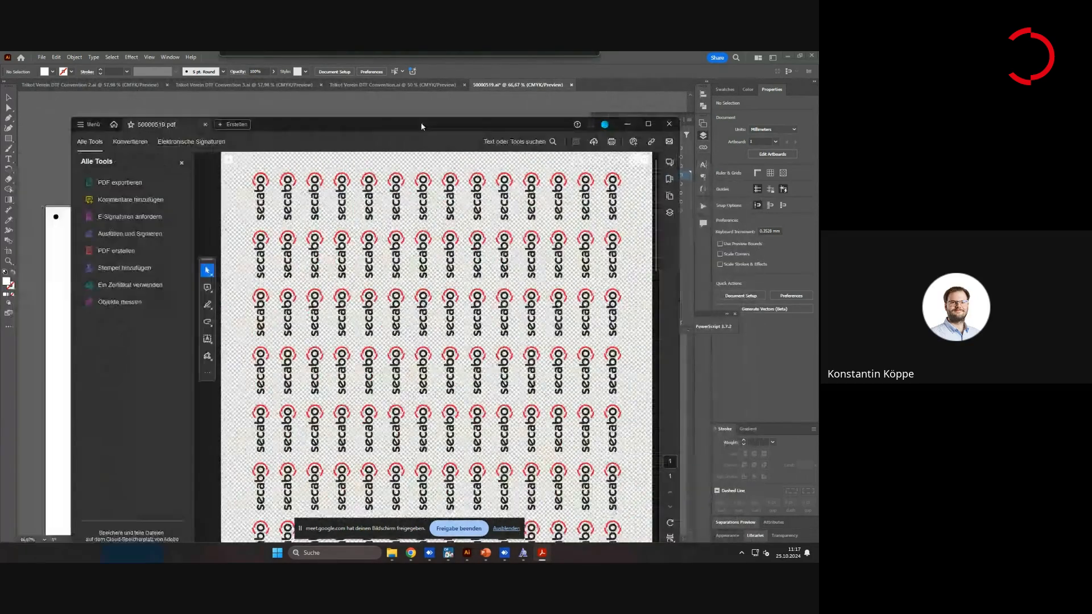
pyautogui.scroll(-5, 432, 285)
pyautogui.scroll(5, 438, 300)
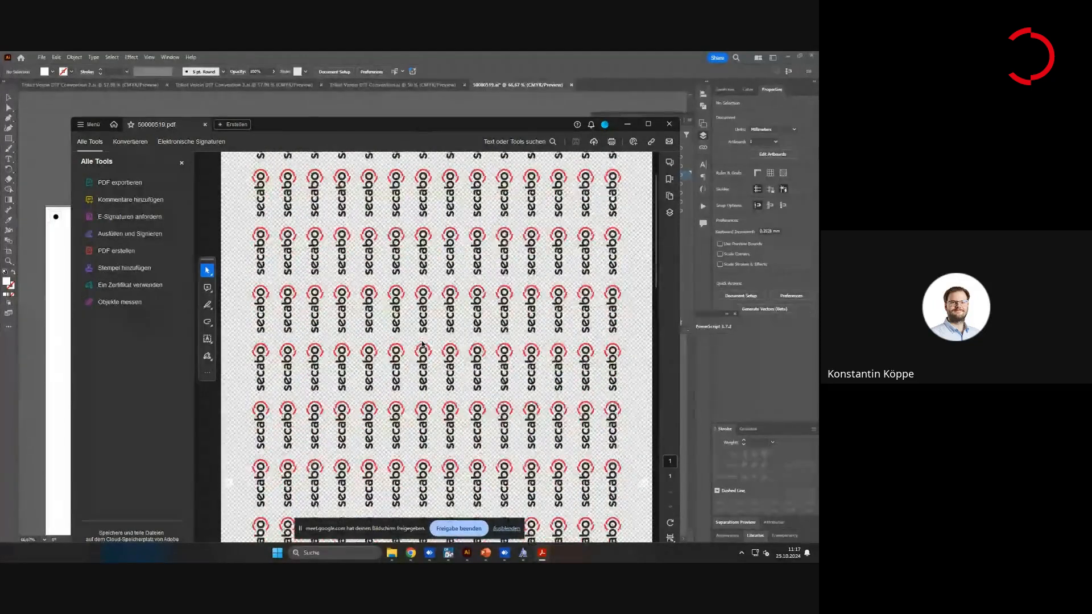
pyautogui.scroll(1, 423, 344)
pyautogui.scroll(-1, 423, 320)
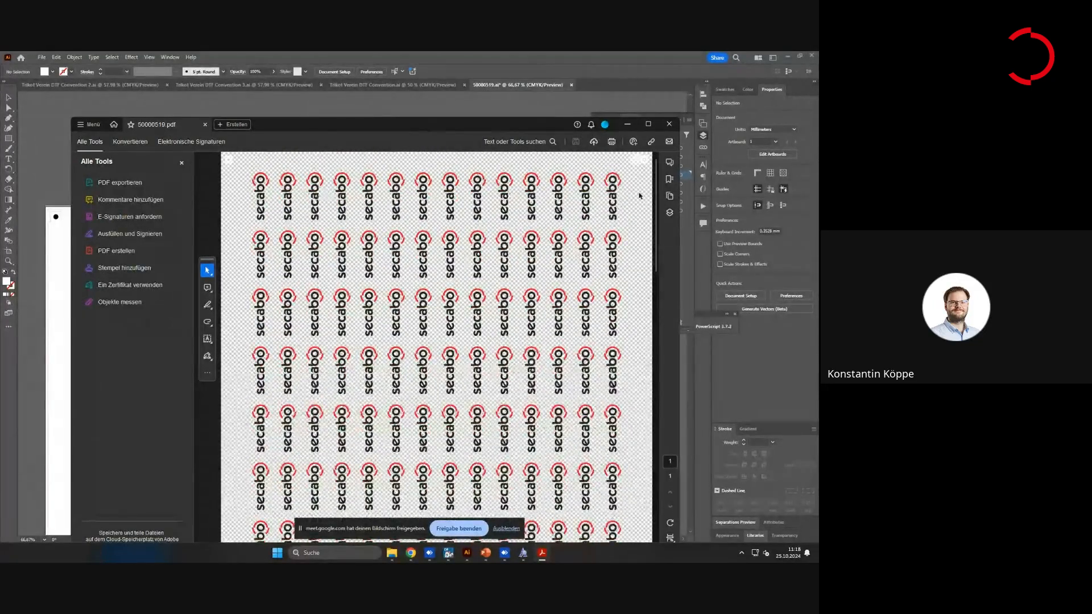
# Zoom in on the exported PDF's first corner mark and examine it against the transparent background
pyautogui.moveTo(483, 130); pyautogui.dragTo(497, 129)
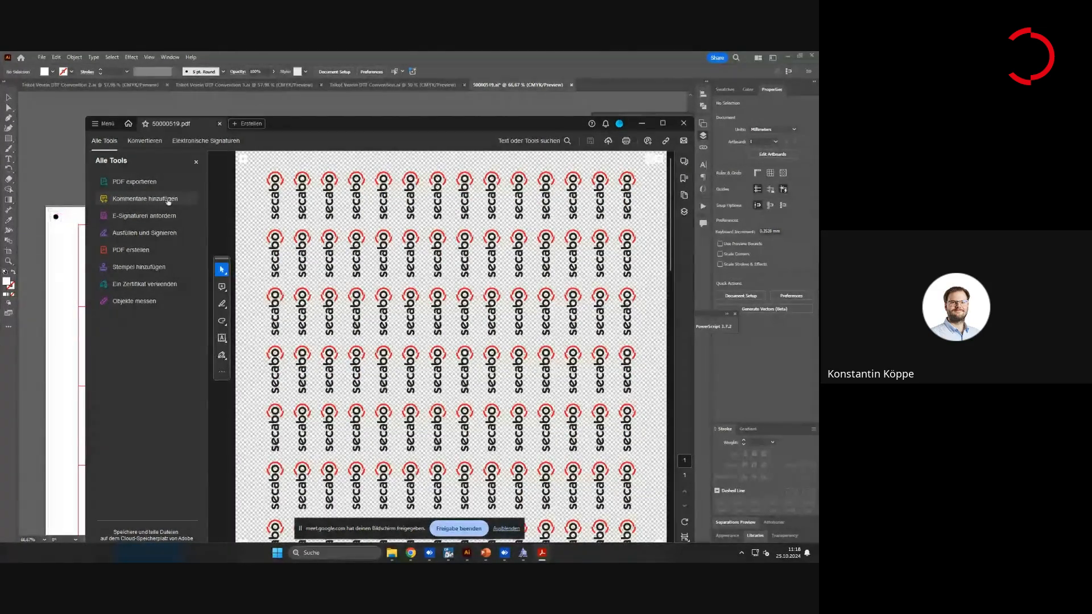
pyautogui.scroll(2, 240, 164)
pyautogui.scroll(3, 240, 173)
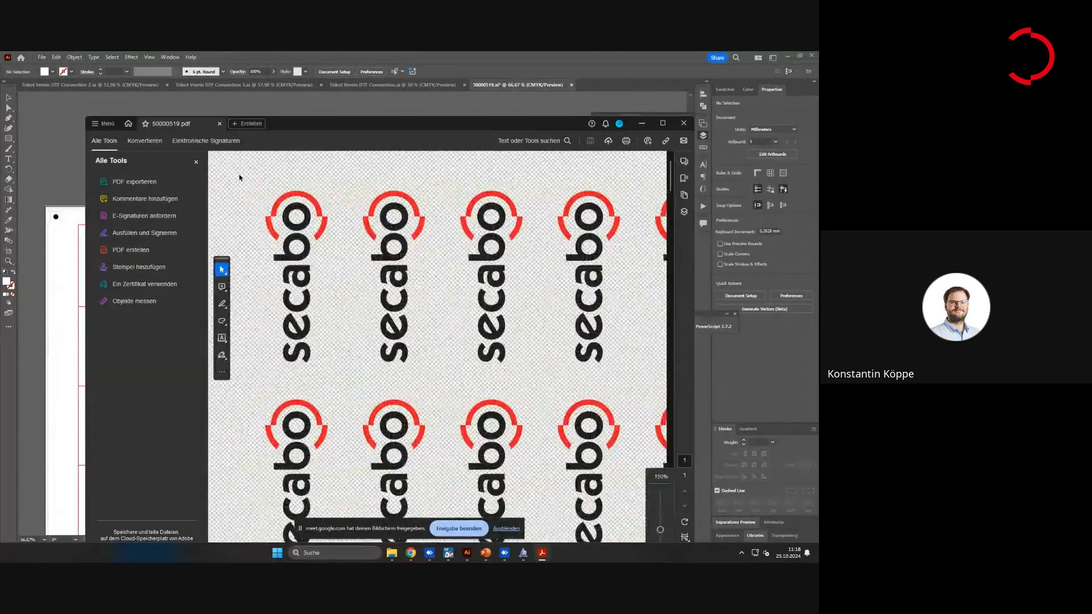
pyautogui.scroll(5, 282, 202)
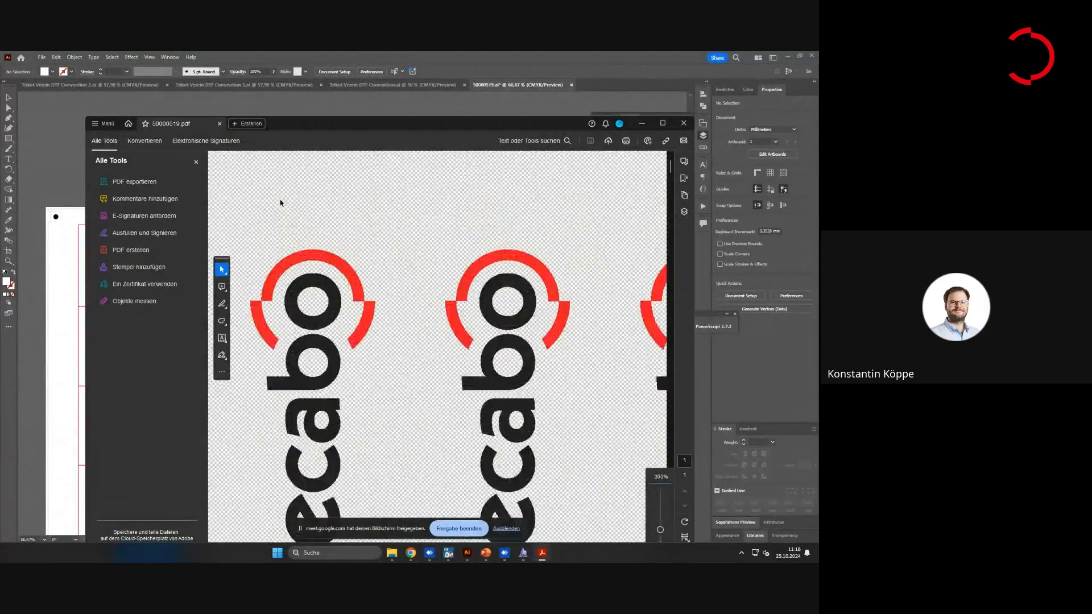
pyautogui.moveTo(446, 124); pyautogui.dragTo(433, 110)
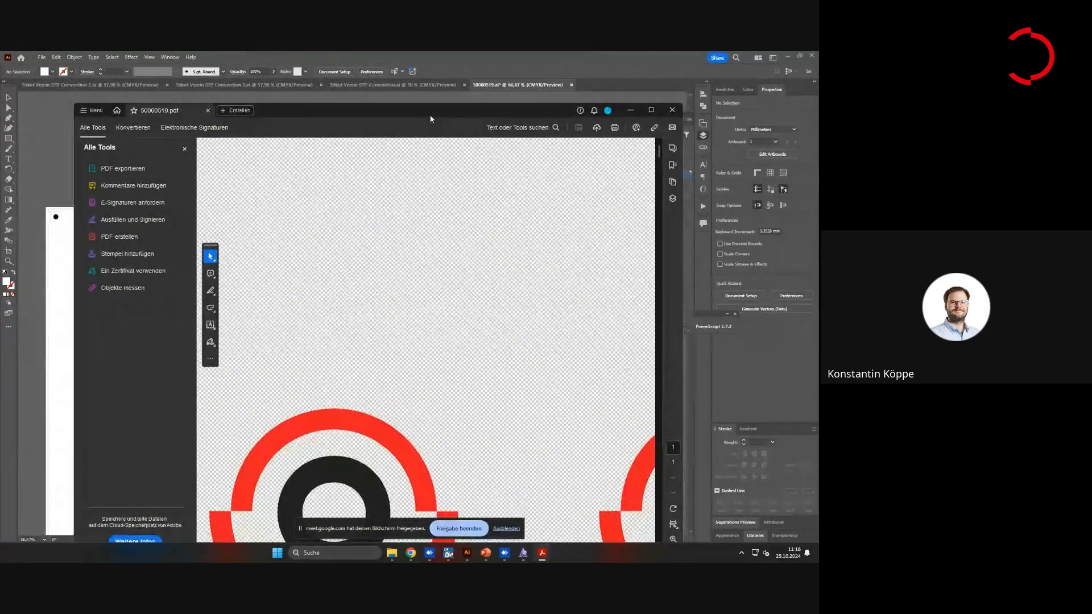
pyautogui.doubleClick(430, 116)
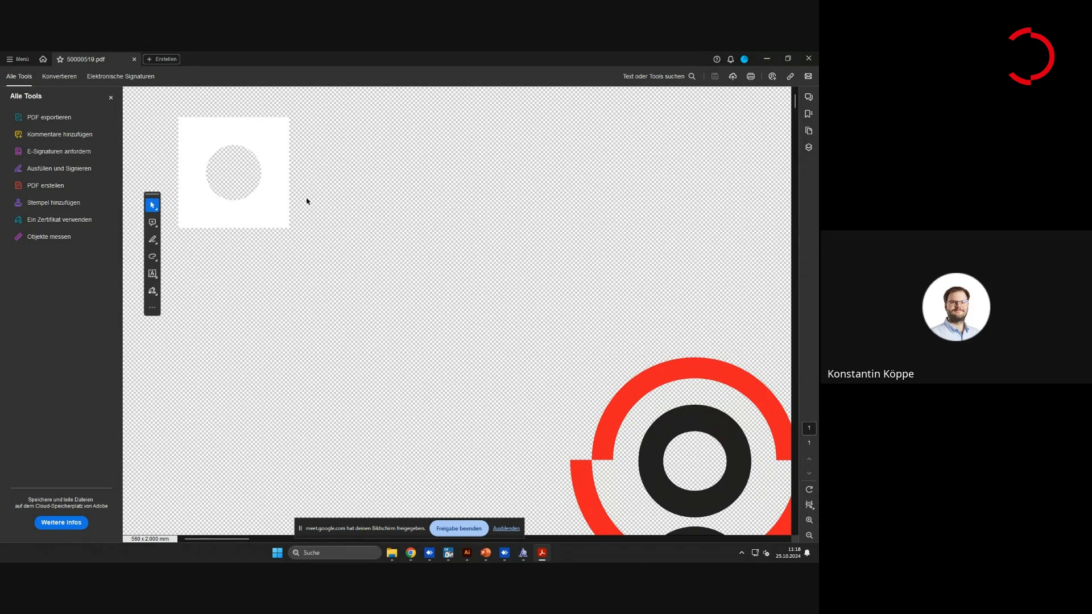
pyautogui.scroll(-4, 307, 201)
pyautogui.scroll(5, 287, 381)
# Examine the QR code and the mark beside it in the opposite upper corner, and close the PDF
pyautogui.moveTo(213, 538); pyautogui.dragTo(766, 544)
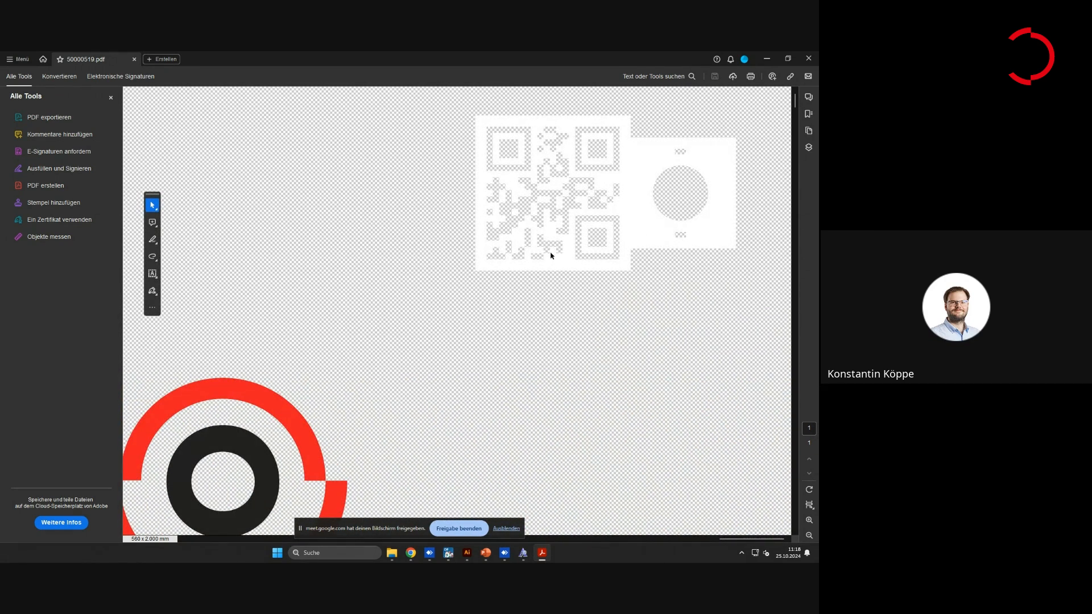
pyautogui.scroll(-3, 568, 297)
pyautogui.scroll(3, 565, 302)
pyautogui.scroll(-3, 550, 304)
pyautogui.scroll(-6, 550, 304)
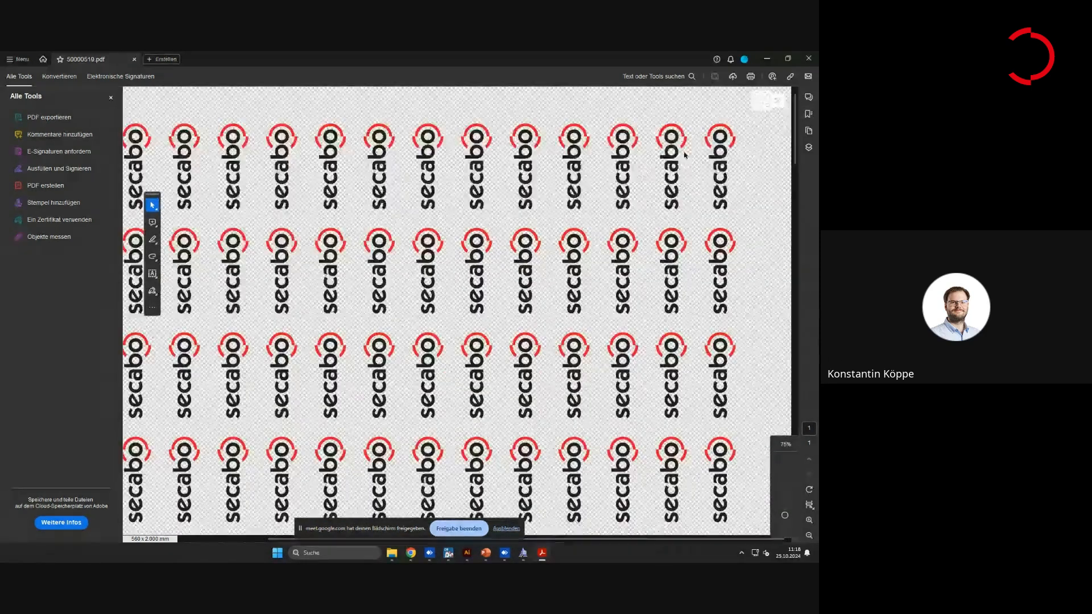
pyautogui.click(809, 58)
# Launch PltAnalysisNew.exe from the Webinar folder
pyautogui.click(356, 318)
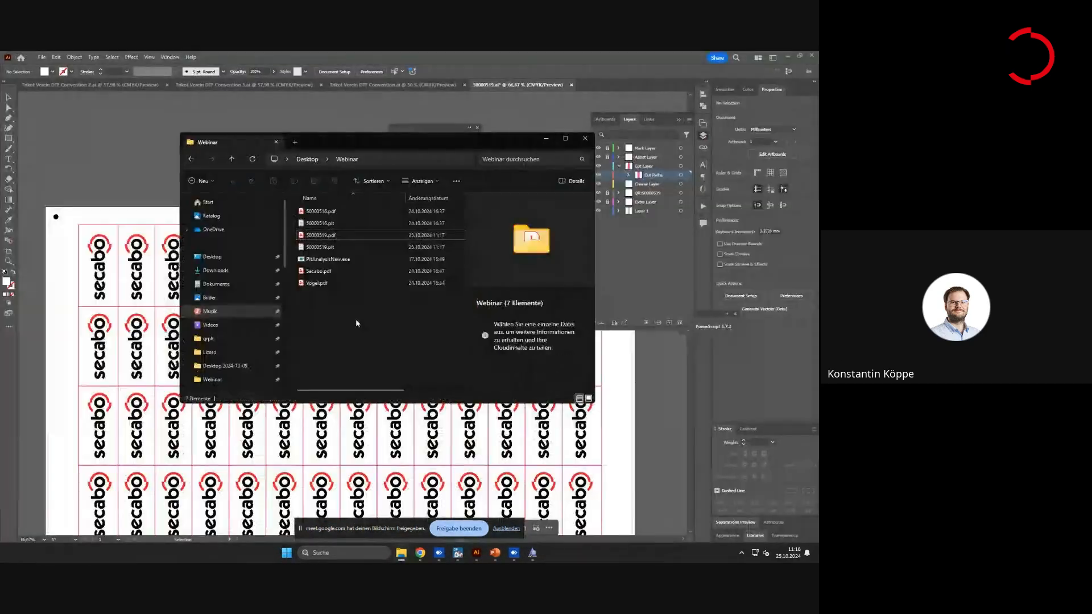
pyautogui.click(335, 248)
pyautogui.click(383, 342)
pyautogui.click(333, 260)
pyautogui.doubleClick(333, 260)
# Arrange the viewer and Webinar folder windows side by side and load 50000519.plt into the PLT viewer
pyautogui.moveTo(355, 137); pyautogui.dragTo(188, 200)
pyautogui.moveTo(315, 137); pyautogui.dragTo(588, 99)
pyautogui.moveTo(297, 199); pyautogui.dragTo(287, 113)
pyautogui.click(582, 209)
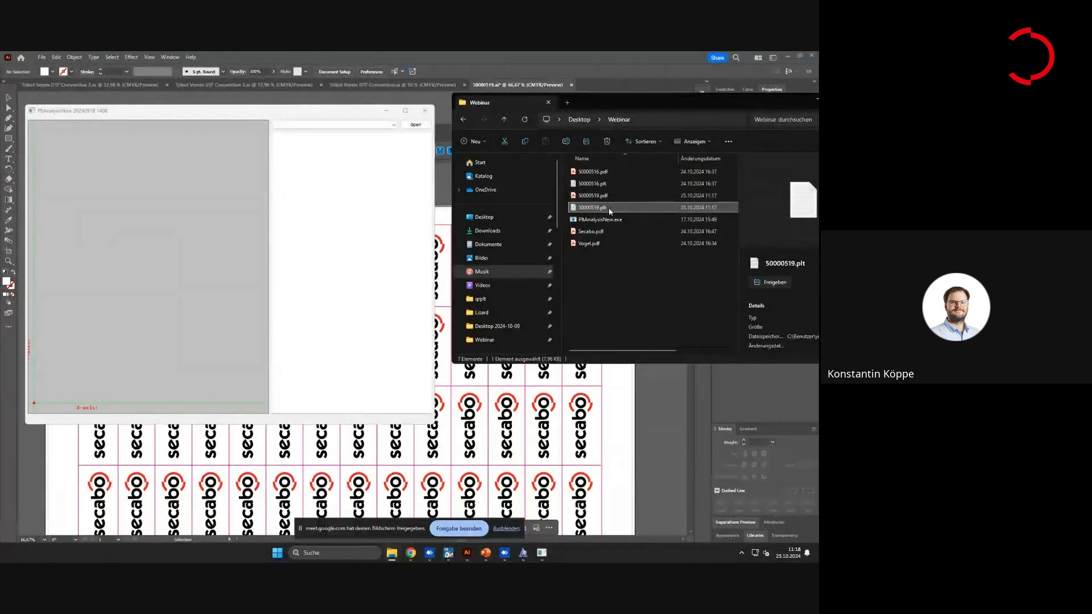
pyautogui.moveTo(595, 103); pyautogui.dragTo(554, 105)
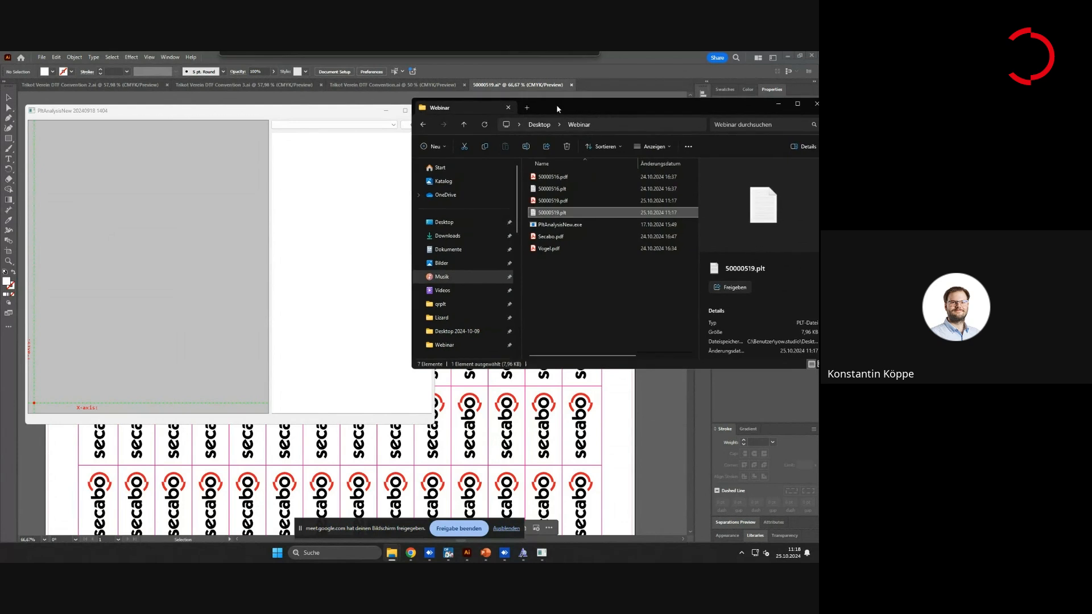
pyautogui.moveTo(560, 215); pyautogui.dragTo(367, 207)
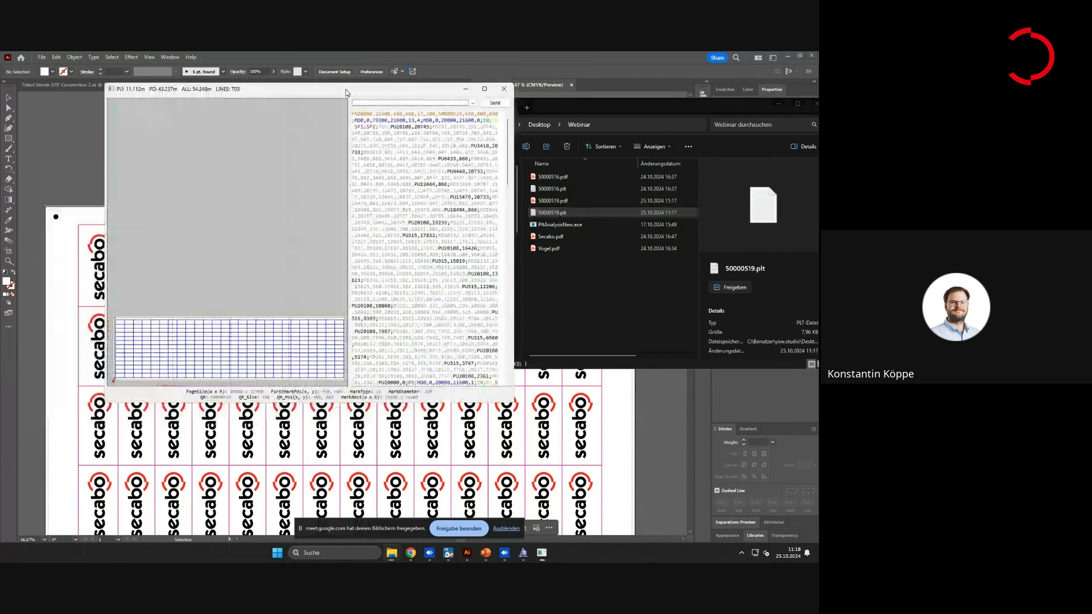
# Enlarge the PLT viewer and examine the cut grid around the origin and the first marks
pyautogui.moveTo(235, 275); pyautogui.dragTo(253, 179)
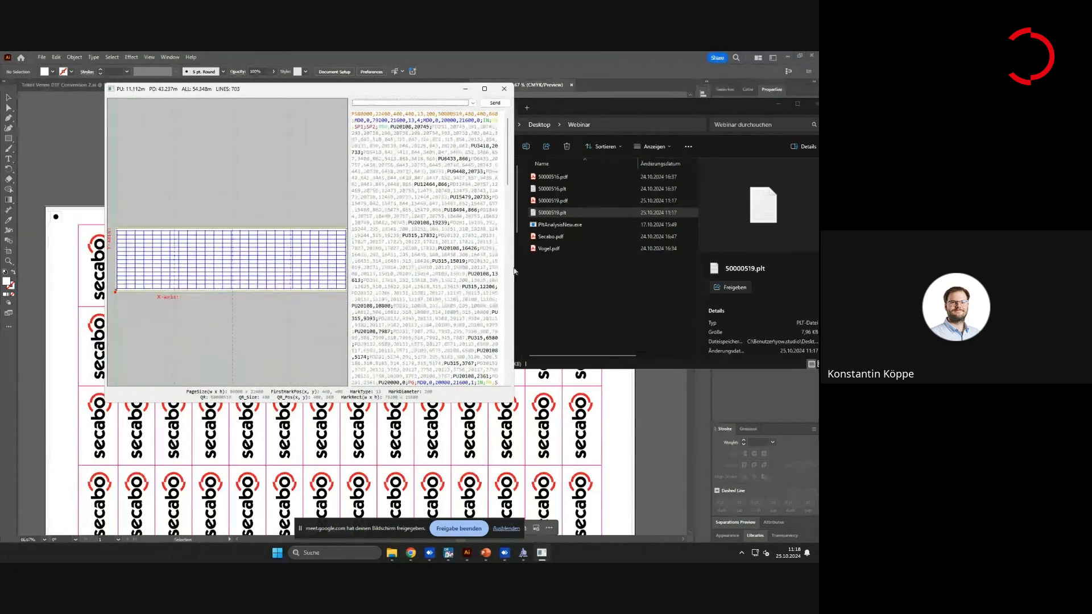
pyautogui.moveTo(512, 400); pyautogui.dragTo(642, 410)
pyautogui.moveTo(287, 332); pyautogui.dragTo(330, 326)
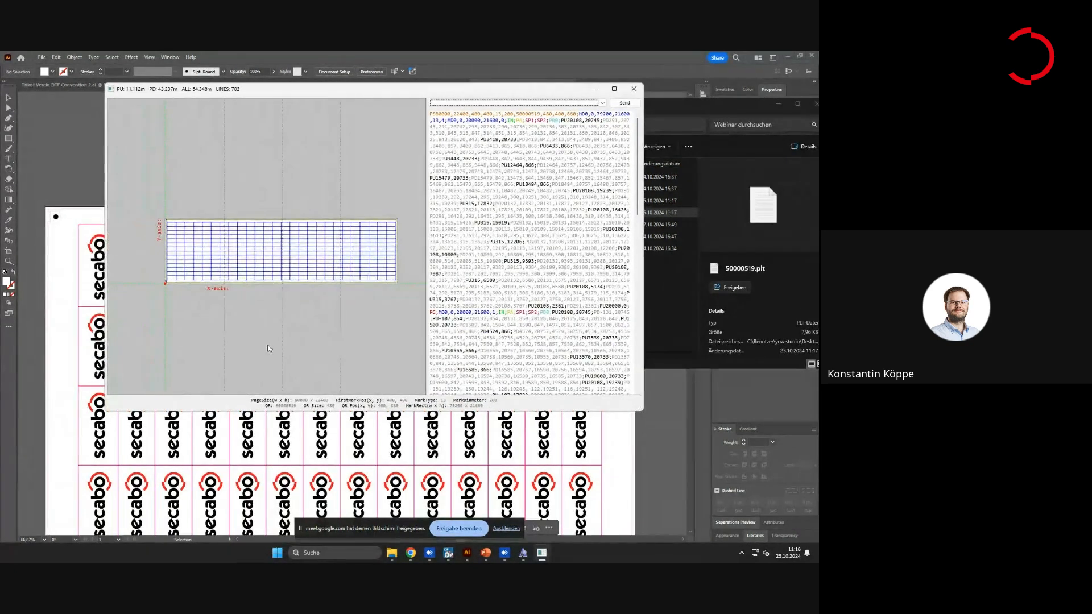
pyautogui.moveTo(195, 330); pyautogui.dragTo(212, 336)
pyautogui.scroll(3, 186, 286)
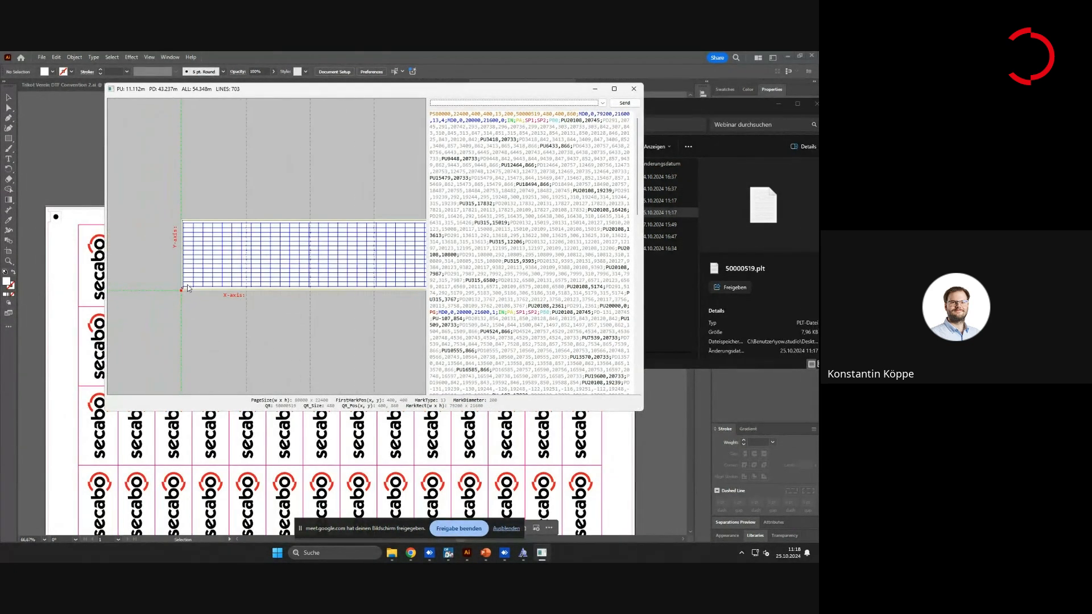
pyautogui.scroll(2, 187, 288)
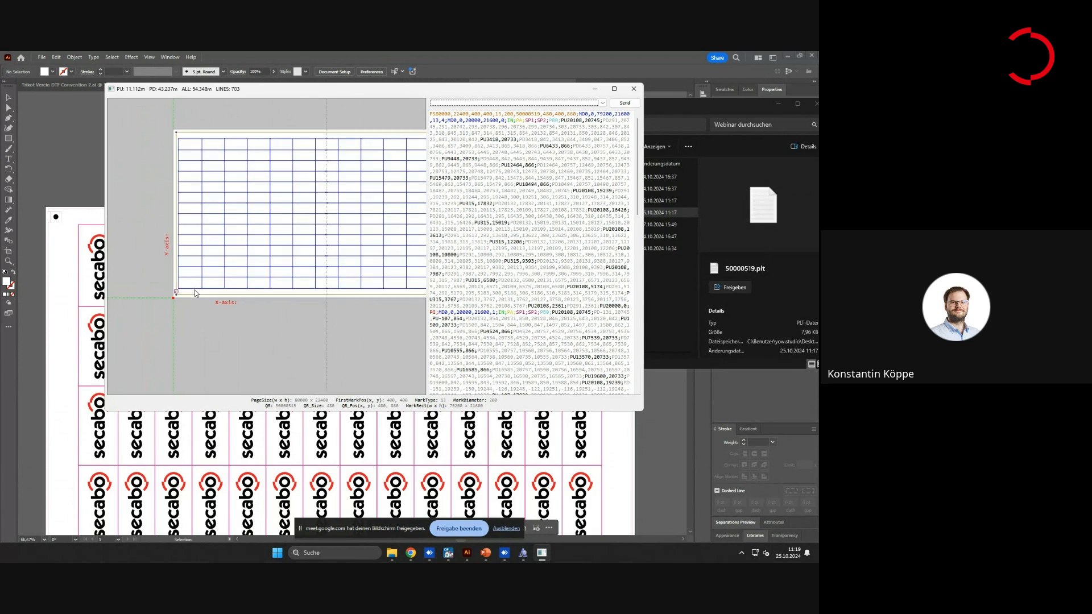
pyautogui.moveTo(341, 330); pyautogui.dragTo(314, 356)
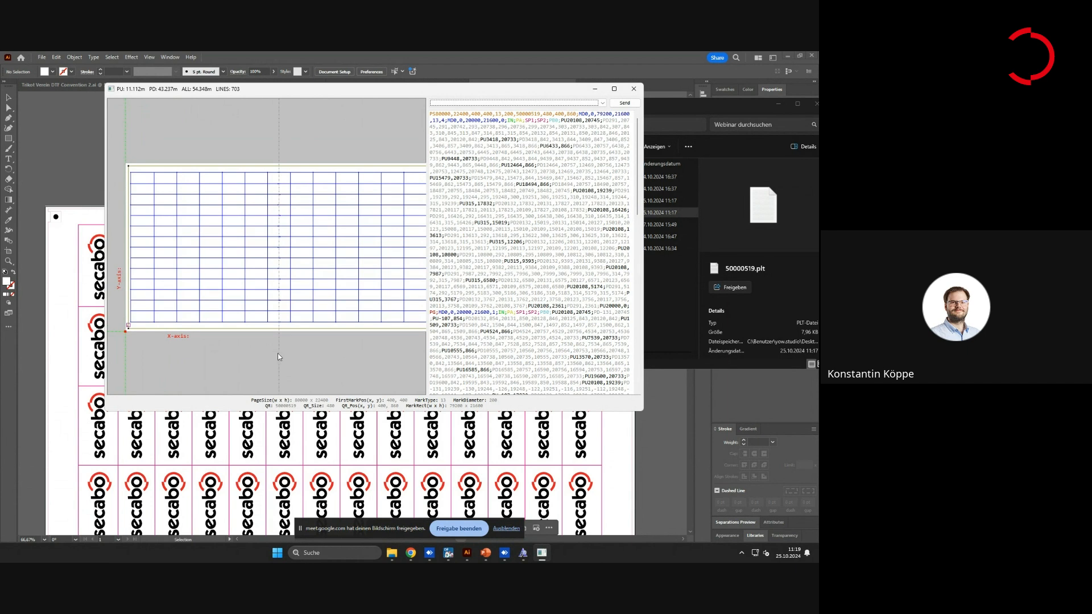
# Inspect the cut lines and segment divisions along the sheet from the origin to the far-end marks
pyautogui.moveTo(291, 359); pyautogui.dragTo(255, 357)
pyautogui.moveTo(342, 149); pyautogui.dragTo(335, 169)
pyautogui.moveTo(329, 380); pyautogui.dragTo(374, 347)
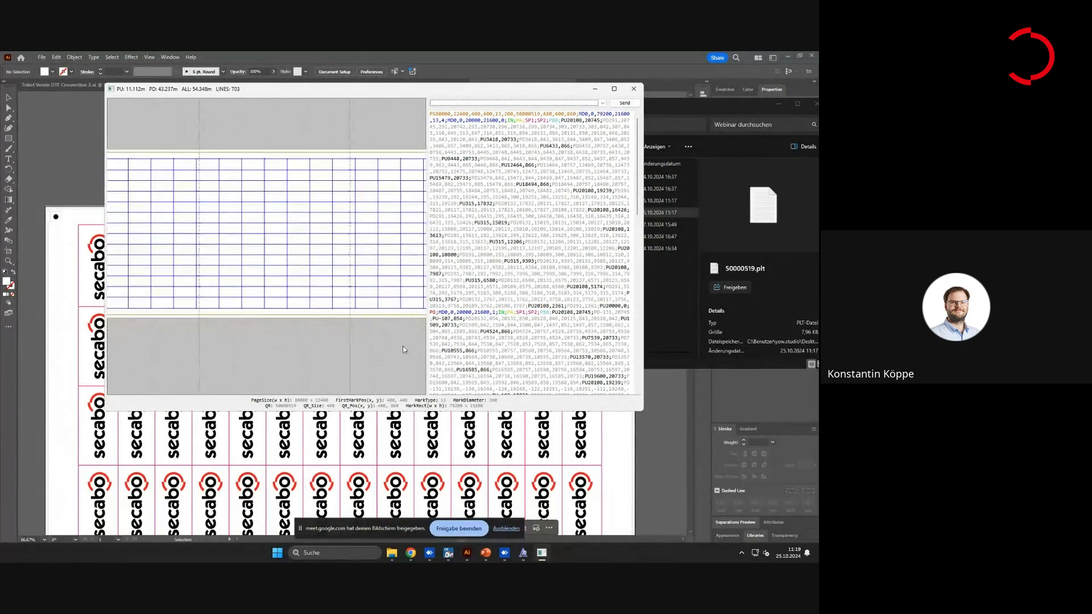
pyautogui.moveTo(234, 353); pyautogui.dragTo(308, 347)
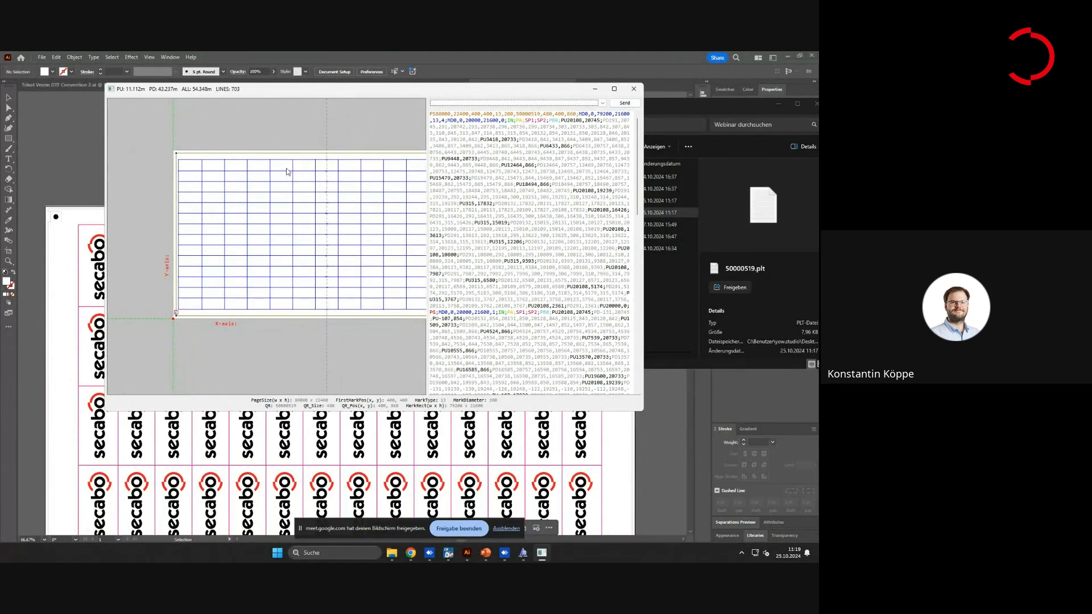
pyautogui.moveTo(322, 341); pyautogui.dragTo(206, 333)
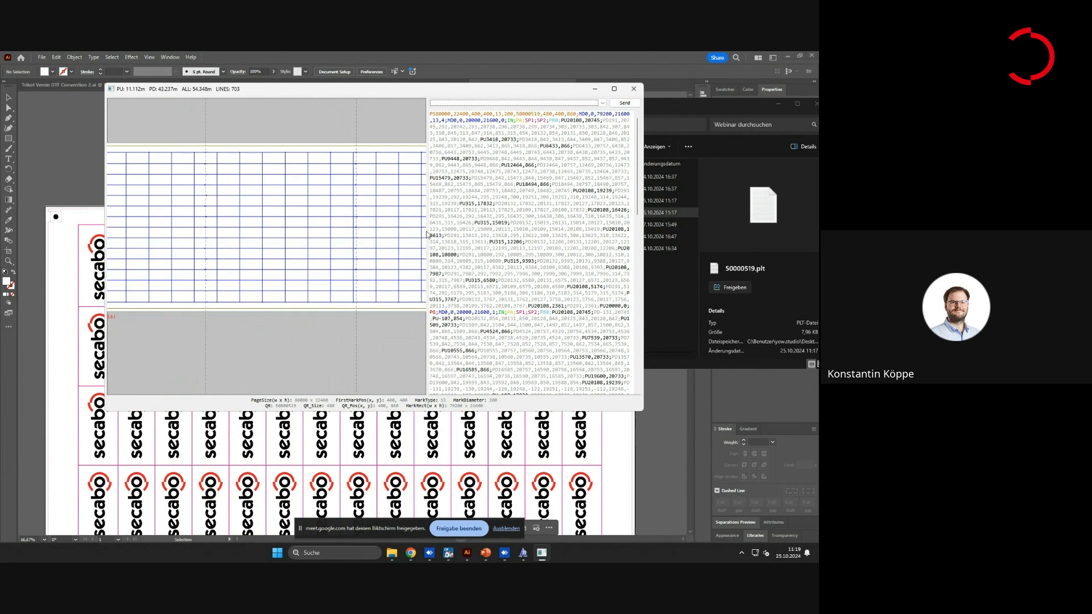
pyautogui.moveTo(325, 350); pyautogui.dragTo(211, 337)
pyautogui.moveTo(357, 355); pyautogui.dragTo(210, 346)
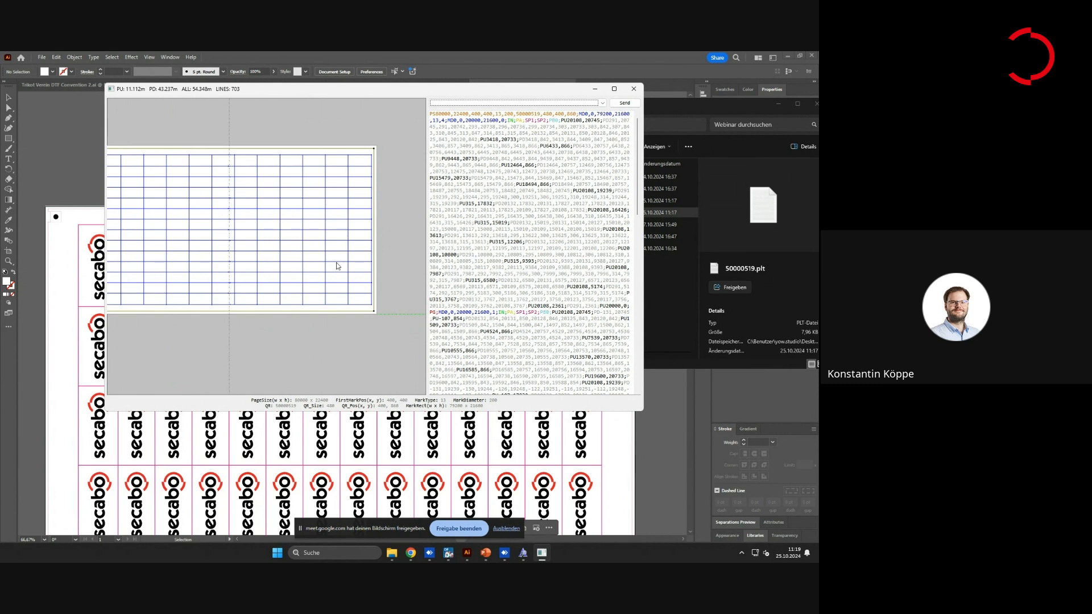
# Review the segmented cut paths once more along the full sheet length and close the PLT viewer
pyautogui.moveTo(258, 91); pyautogui.dragTo(261, 114)
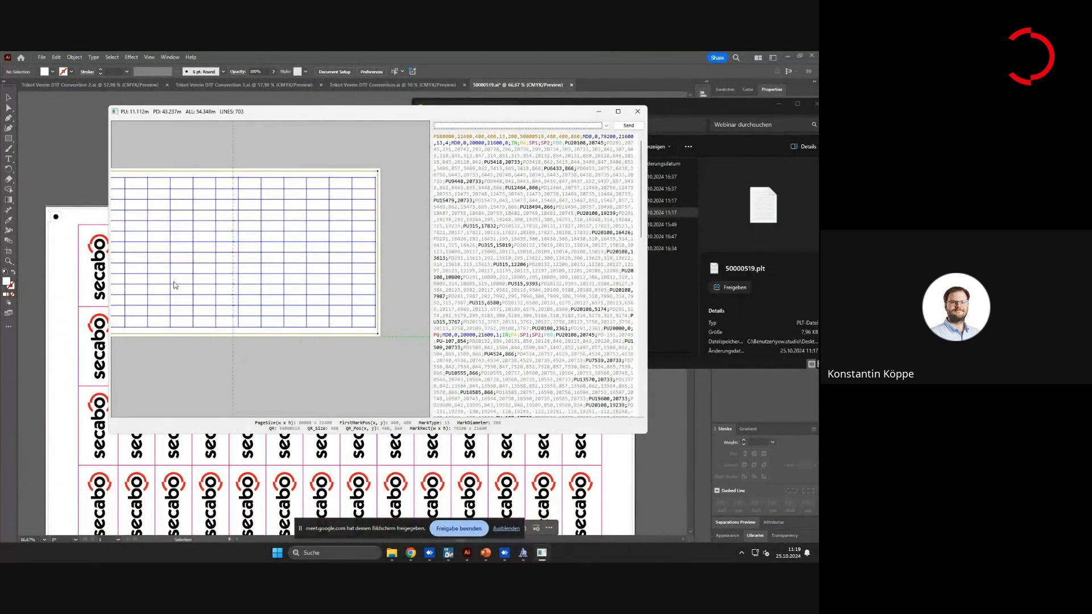
pyautogui.moveTo(239, 367); pyautogui.dragTo(335, 384)
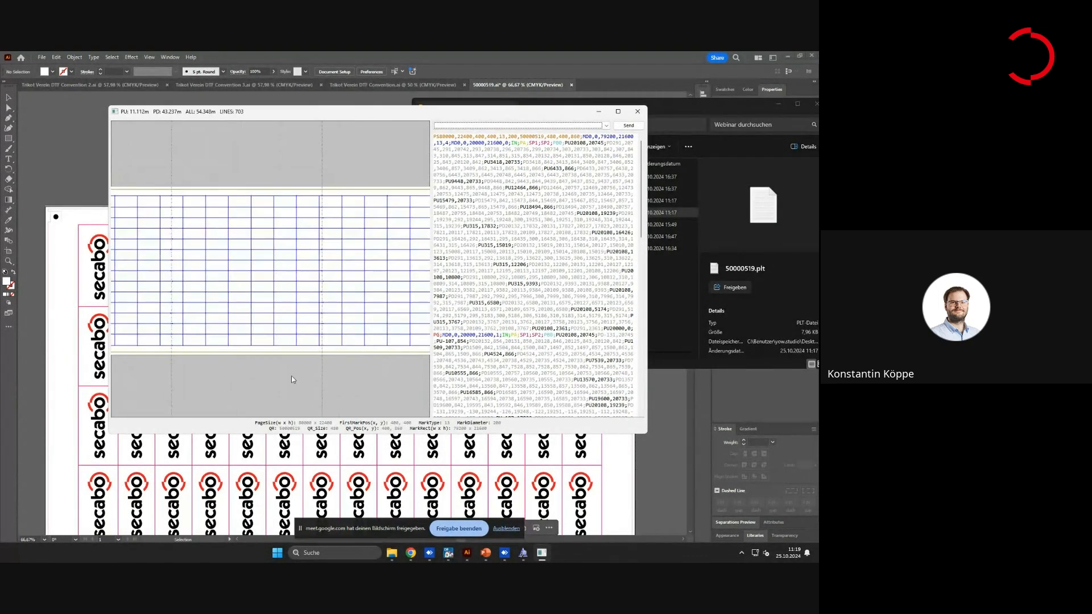
pyautogui.scroll(-5, 291, 375)
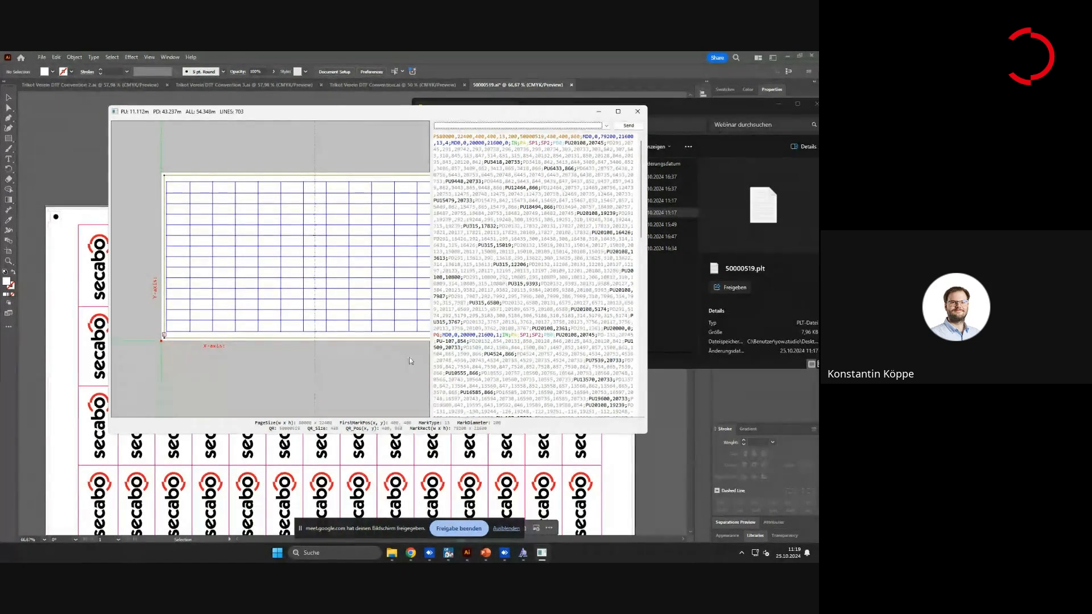
pyautogui.moveTo(344, 364)
pyautogui.mouseDown()
pyautogui.moveTo(317, 368)
pyautogui.moveTo(335, 366)
pyautogui.mouseUp()
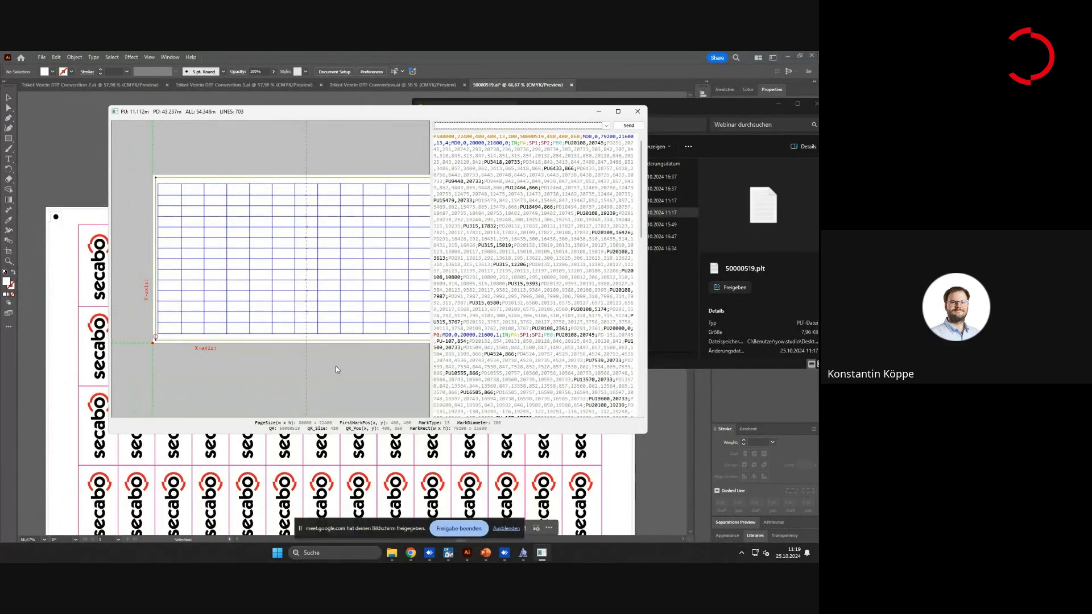
pyautogui.moveTo(353, 367); pyautogui.dragTo(201, 363)
pyautogui.moveTo(324, 367); pyautogui.dragTo(145, 364)
pyautogui.click(638, 114)
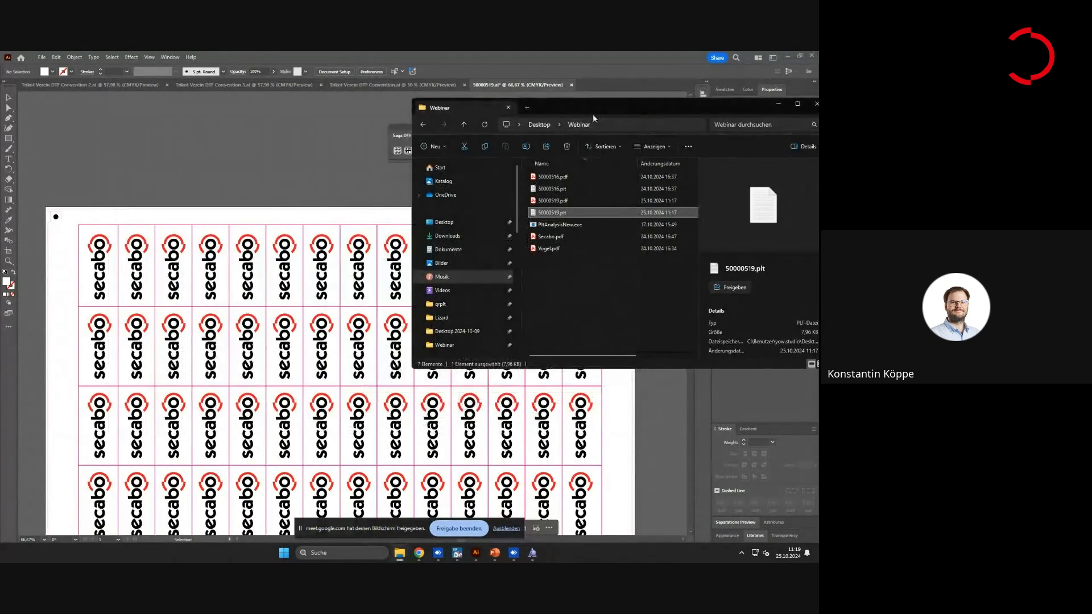
# Switch back to Illustrator and create a new 560 x 1000 mm document from the recent custom preset
pyautogui.click(530, 155)
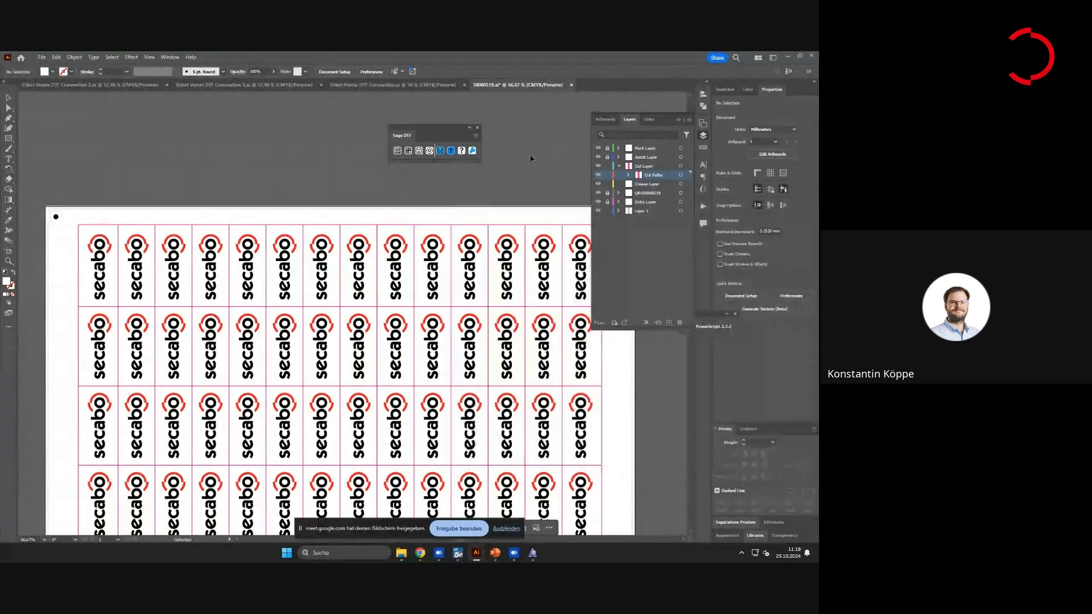
pyautogui.click(43, 57)
pyautogui.click(47, 66)
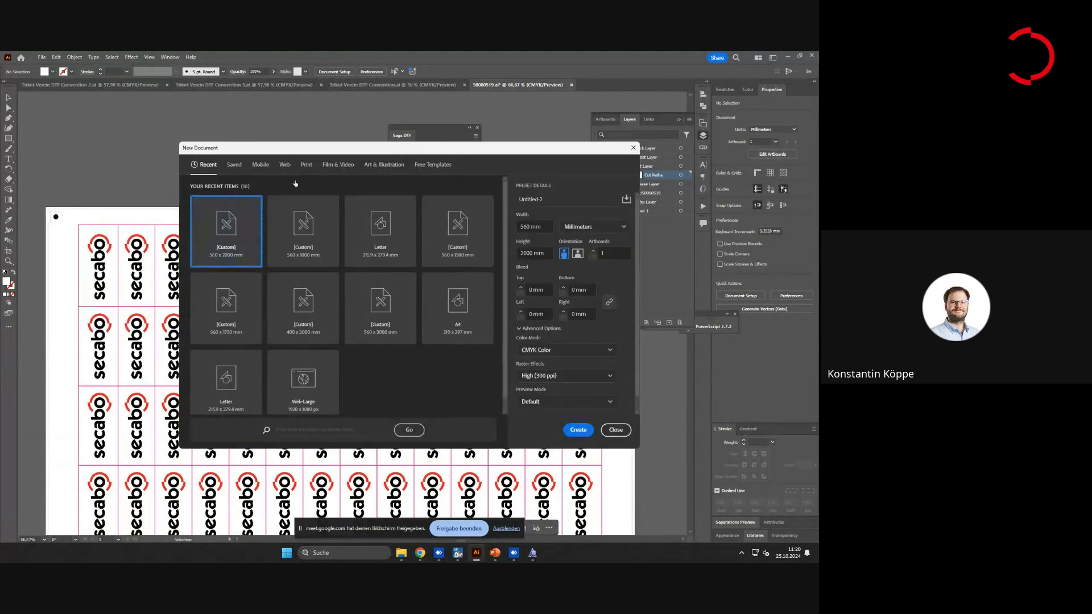
pyautogui.click(304, 244)
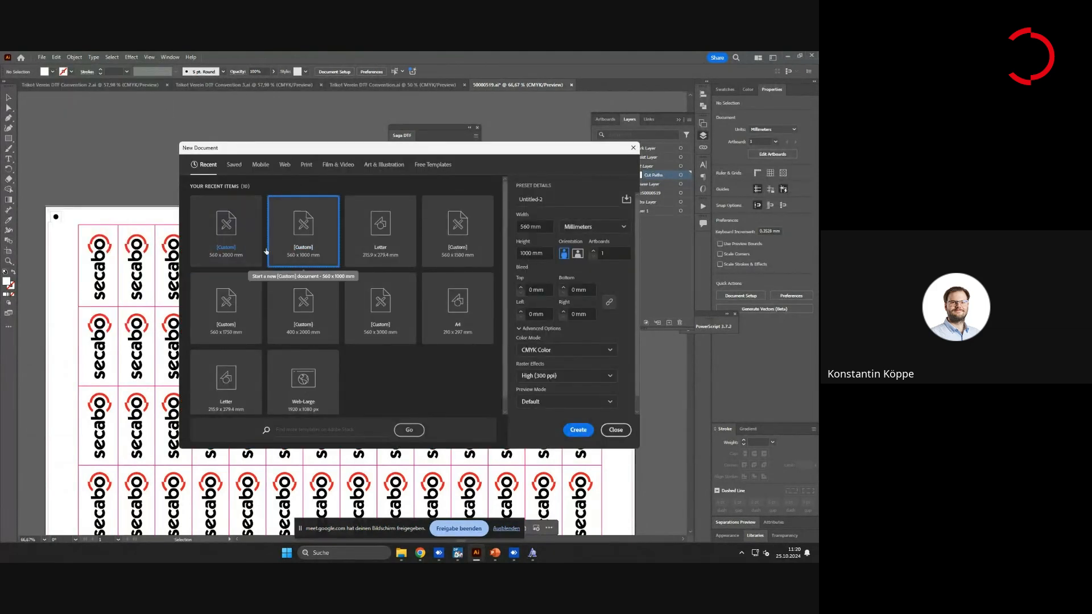
pyautogui.click(579, 431)
# Expand PowerScript's Step and Repeat settings and arrange them with the Saga DTF tools beside the blank artboard
pyautogui.moveTo(442, 127); pyautogui.dragTo(538, 138)
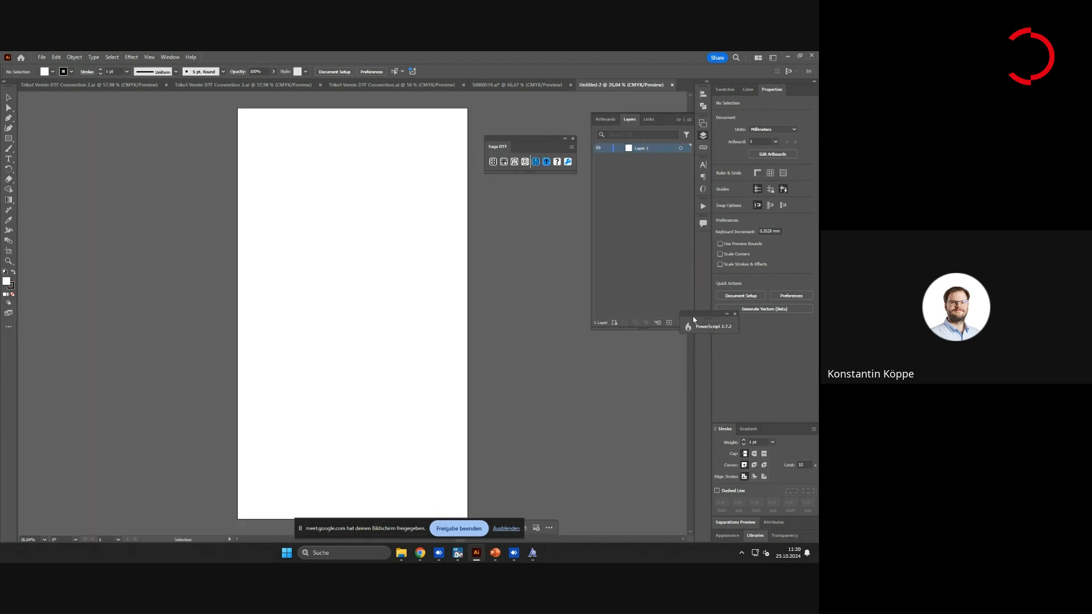
pyautogui.moveTo(693, 320); pyautogui.dragTo(538, 259)
pyautogui.click(552, 275)
pyautogui.moveTo(364, 214); pyautogui.dragTo(583, 200)
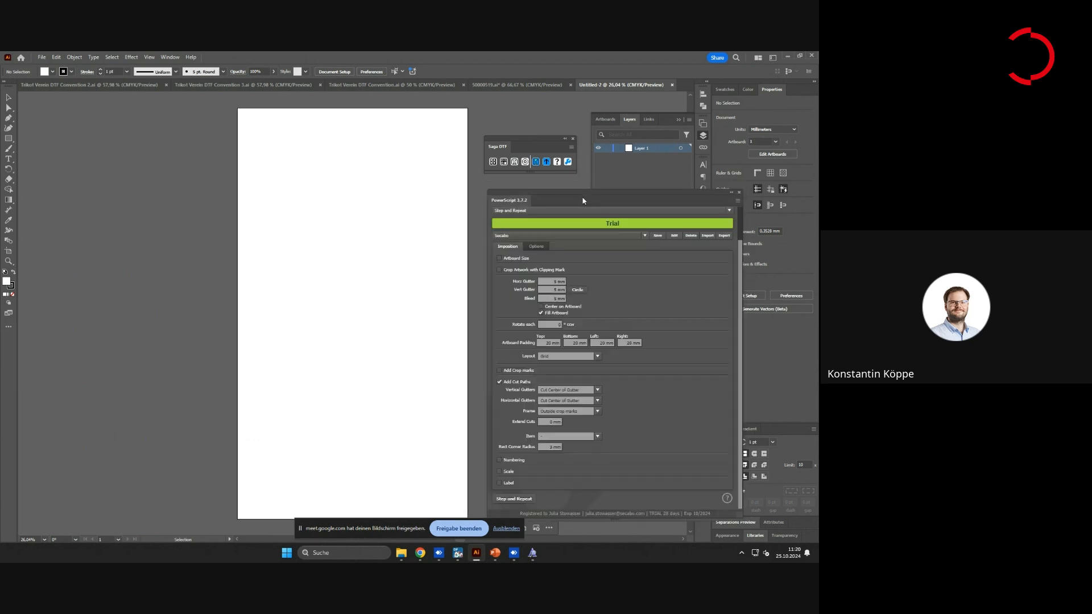
# Place Secabo.pdf from the Webinar folder onto the new artboard
pyautogui.moveTo(401, 552)
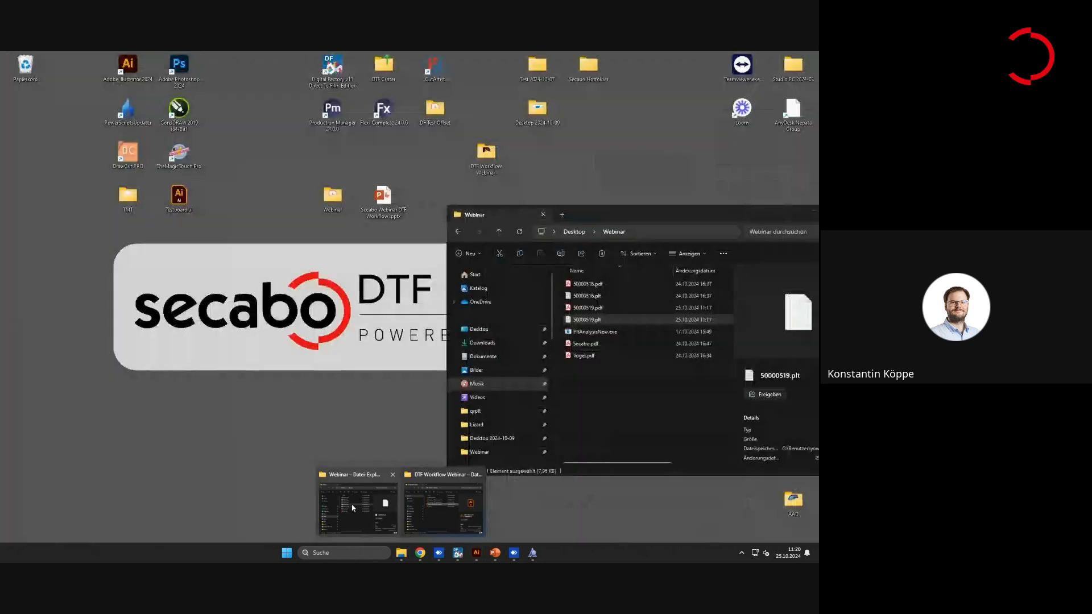
pyautogui.click(356, 505)
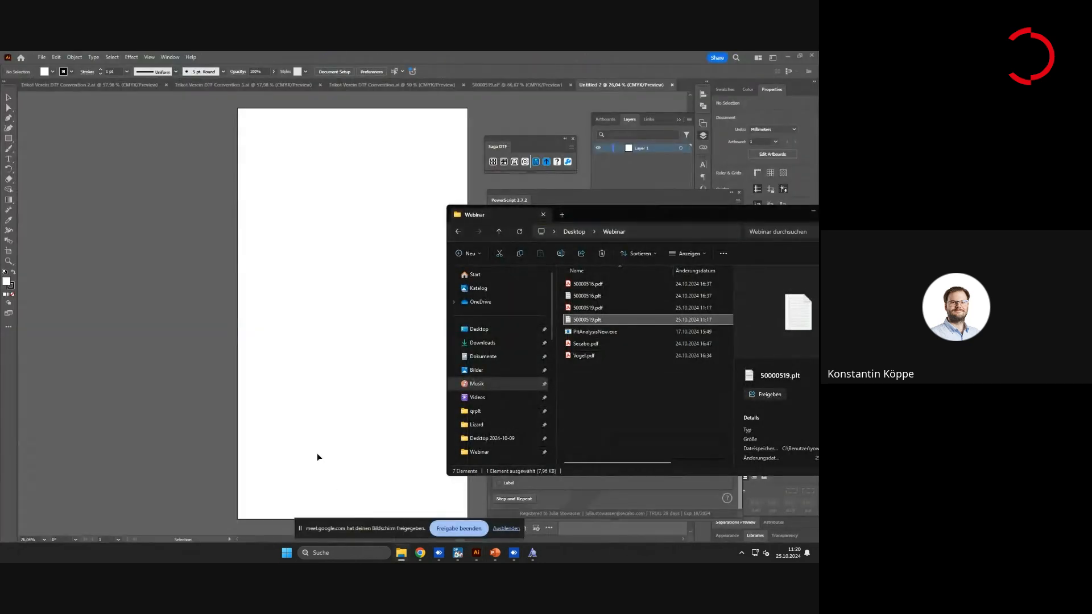
pyautogui.click(590, 372)
pyautogui.click(586, 343)
pyautogui.click(585, 356)
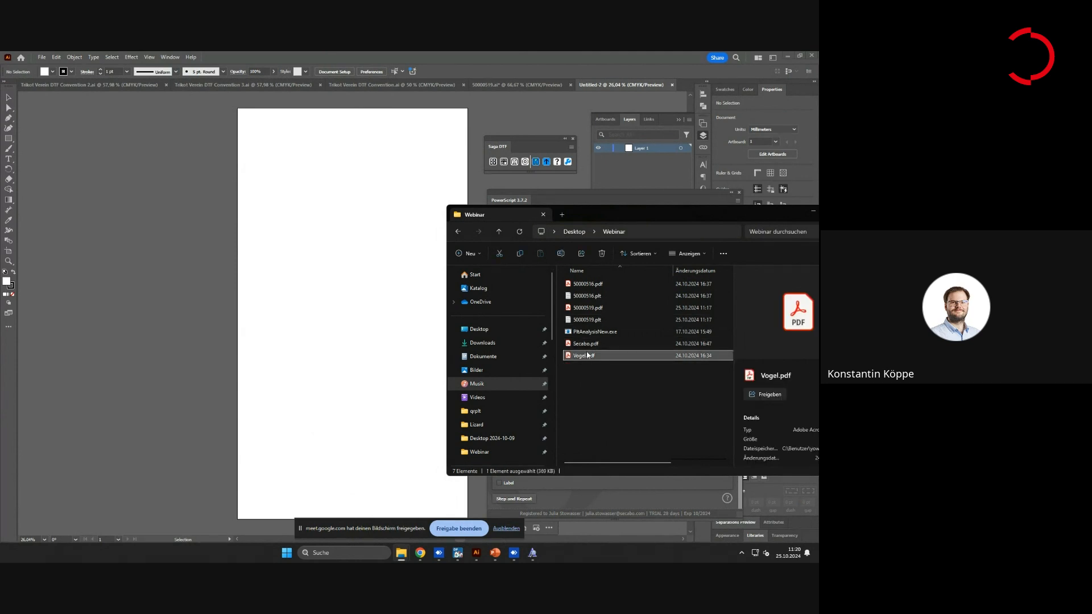
pyautogui.moveTo(586, 343); pyautogui.dragTo(345, 263)
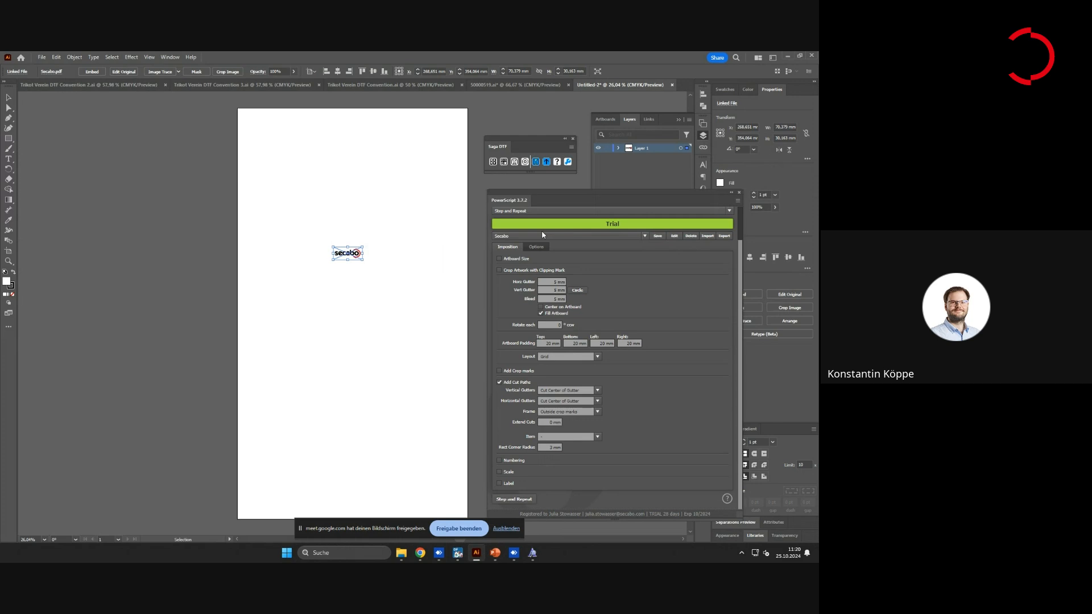
# Step and repeat the Secabo logo as 5 horizontal by 5 vertical copies with Fill Artboard turned off
pyautogui.click(541, 313)
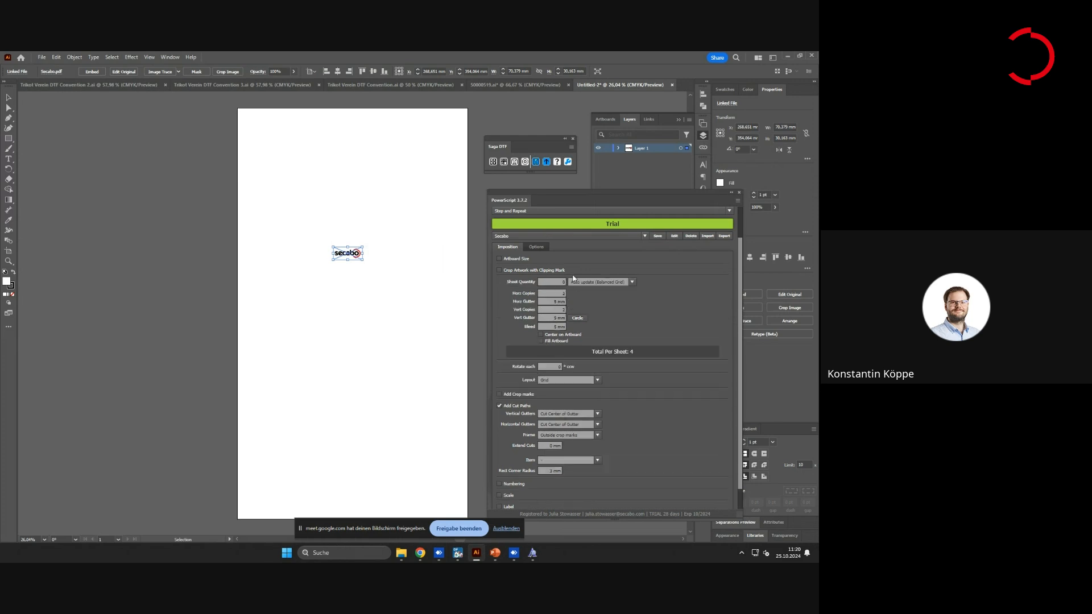
pyautogui.moveTo(551, 195); pyautogui.dragTo(547, 189)
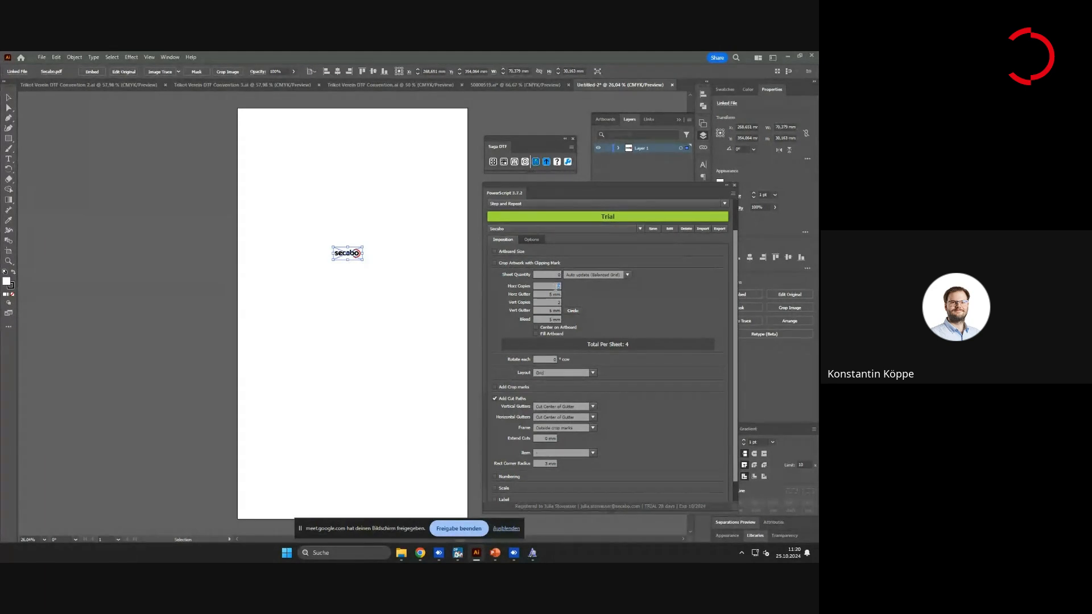
pyautogui.click(554, 302)
pyautogui.scroll(-1, 650, 474)
pyautogui.write('5')
pyautogui.click(528, 491)
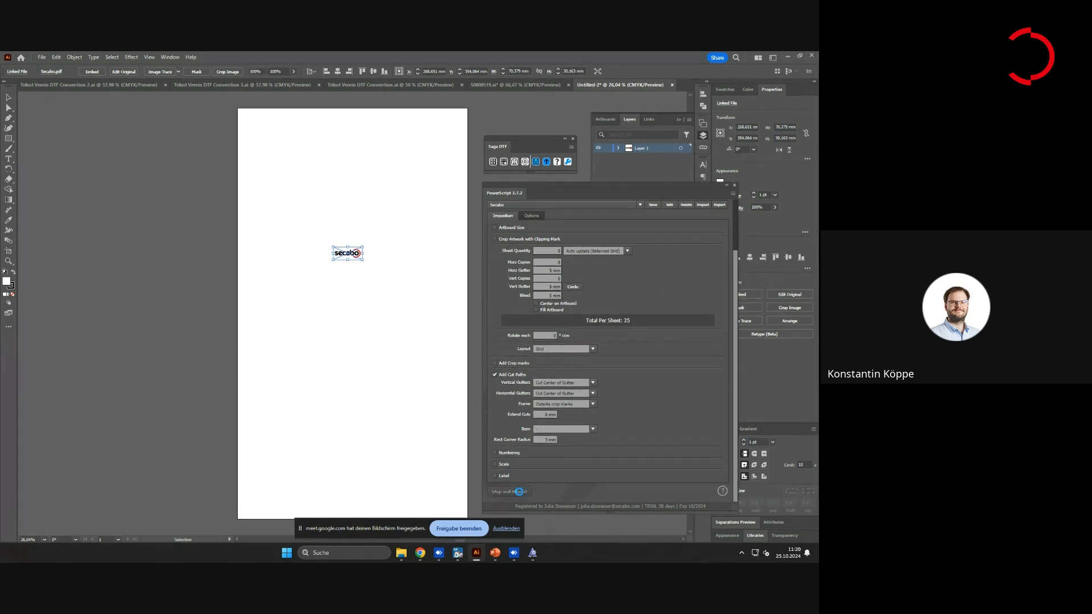
# Move the PowerScript panel clear of the artboard and shift the whole logo grid to the artboard's upper edge
pyautogui.moveTo(310, 231); pyautogui.dragTo(529, 347)
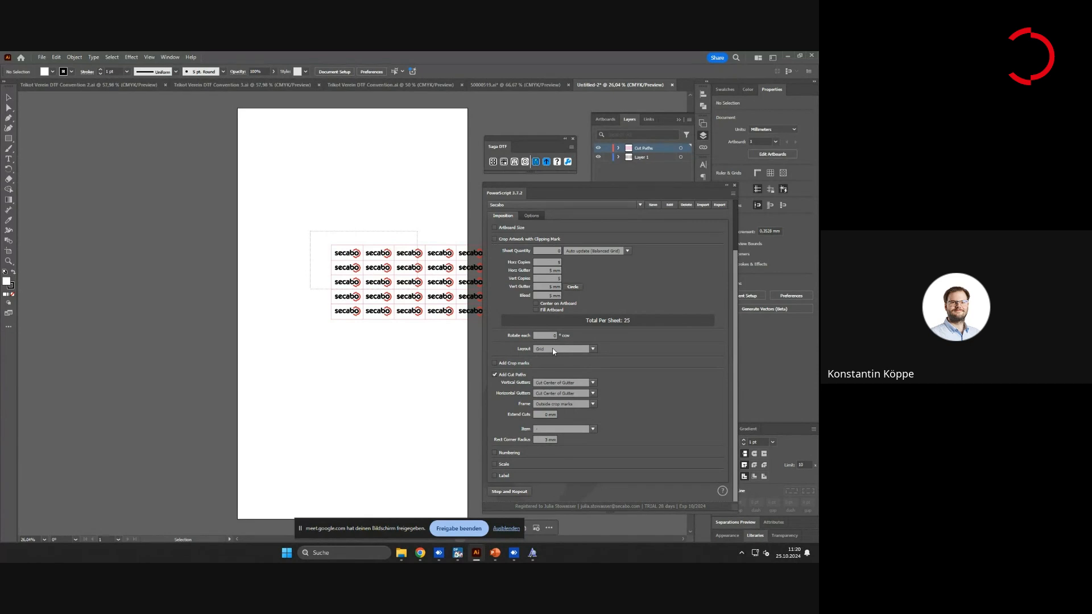
pyautogui.moveTo(559, 350); pyautogui.dragTo(562, 350)
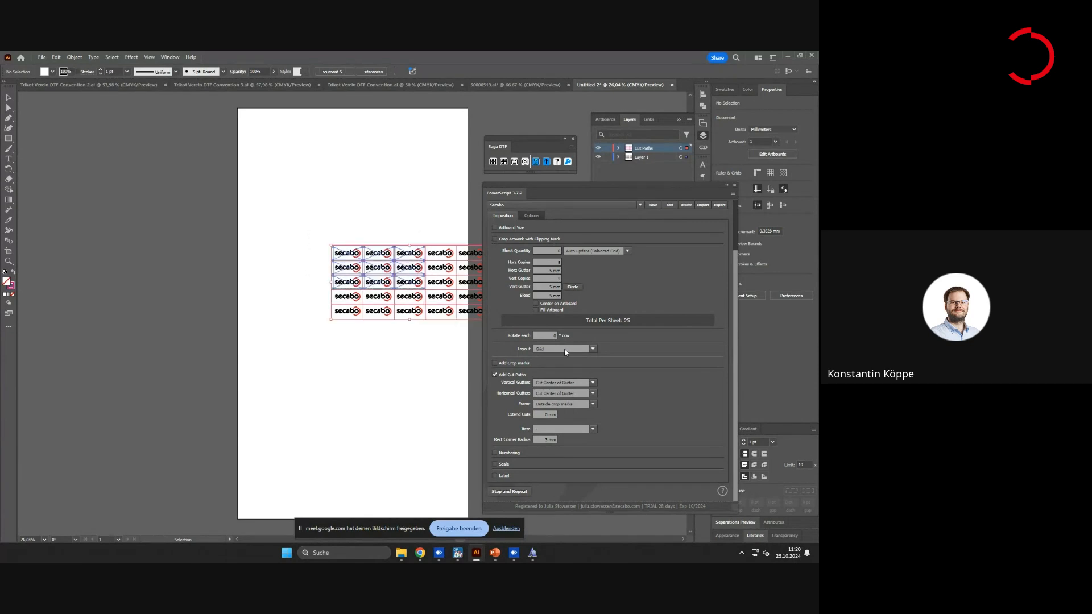
pyautogui.click(364, 330)
pyautogui.moveTo(570, 185); pyautogui.dragTo(677, 182)
pyautogui.moveTo(441, 277); pyautogui.dragTo(416, 248)
pyautogui.moveTo(386, 179); pyautogui.dragTo(385, 169)
pyautogui.click(407, 296)
# Place Vogel.pdf from the Webinar folder onto the artboard below the logo grid
pyautogui.moveTo(406, 557)
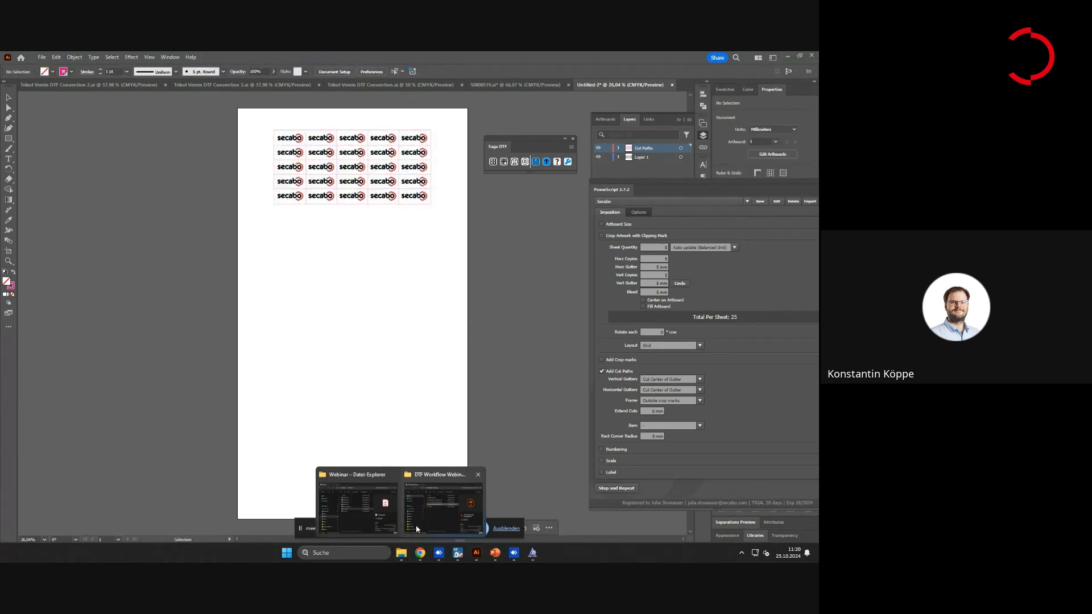
pyautogui.click(421, 506)
pyautogui.click(583, 355)
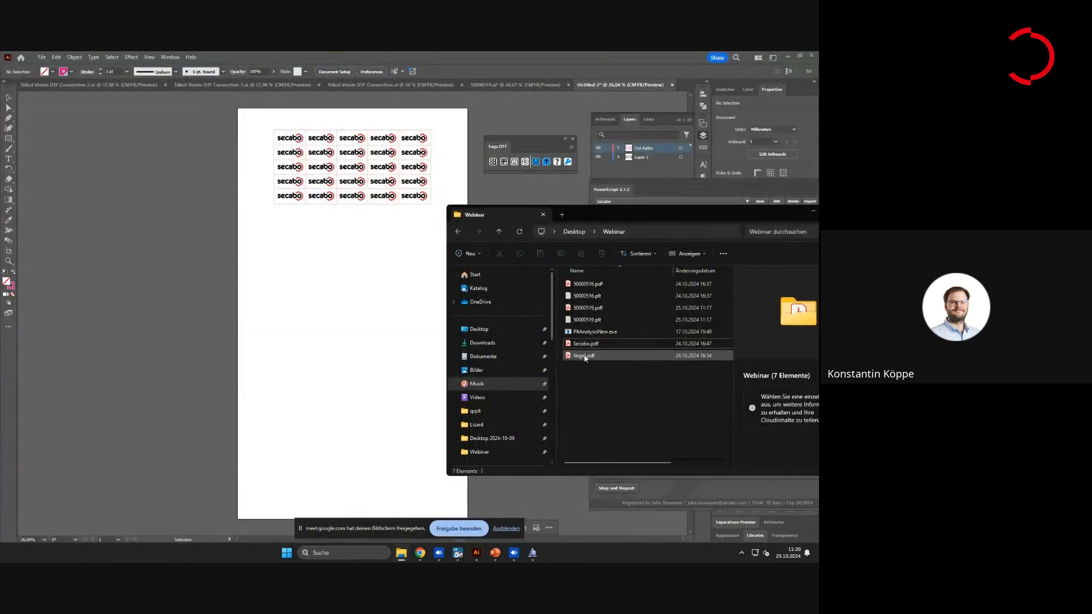
pyautogui.moveTo(583, 355); pyautogui.dragTo(337, 325)
pyautogui.moveTo(380, 386); pyautogui.dragTo(335, 321)
# Step and repeat the bird as 3 horizontal by 5 vertical copies and move that grid up directly beneath the logos
pyautogui.moveTo(676, 183); pyautogui.dragTo(608, 166)
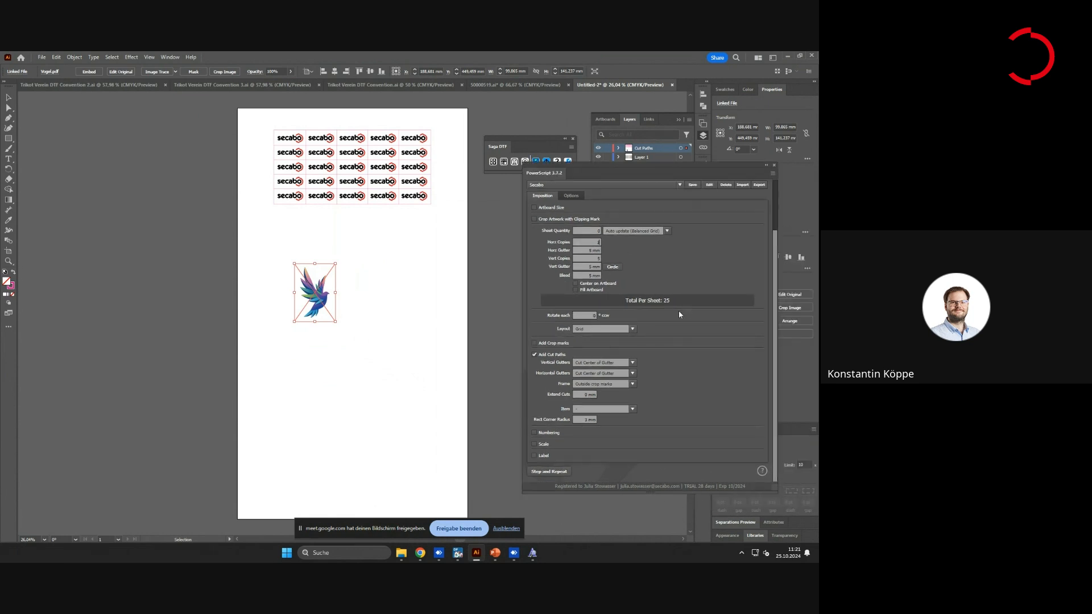
pyautogui.click(567, 470)
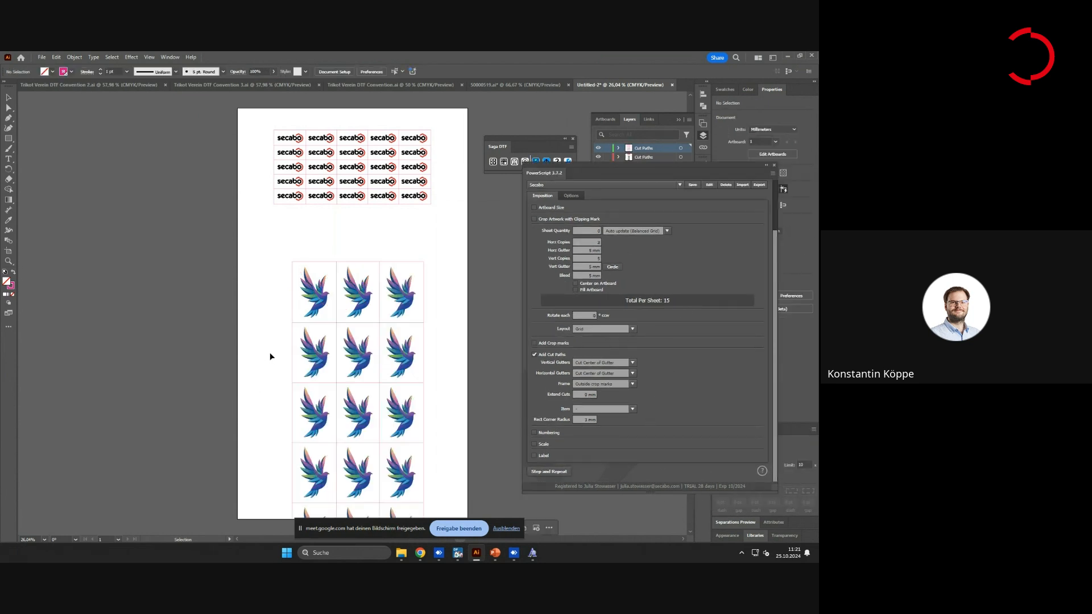
pyautogui.scroll(-2, 287, 341)
pyautogui.moveTo(265, 201); pyautogui.dragTo(449, 485)
pyautogui.moveTo(363, 241); pyautogui.dragTo(359, 189)
pyautogui.click(432, 202)
pyautogui.scroll(3, 441, 237)
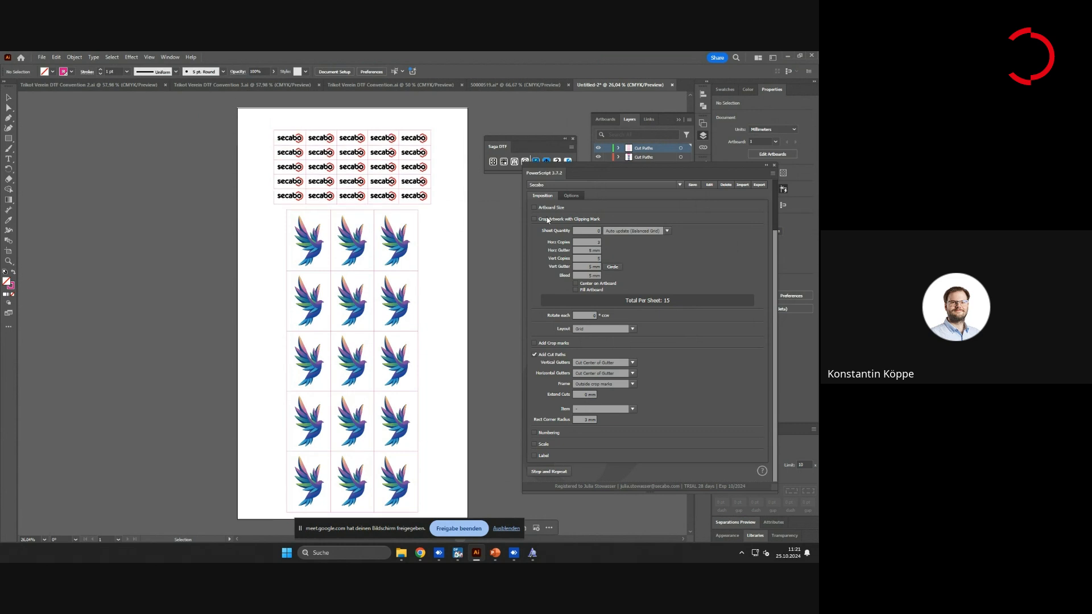
# Collapse the PowerScript panel and generate the Saga DTF registration marks and QR code on the artboard
pyautogui.moveTo(577, 167); pyautogui.dragTo(564, 197)
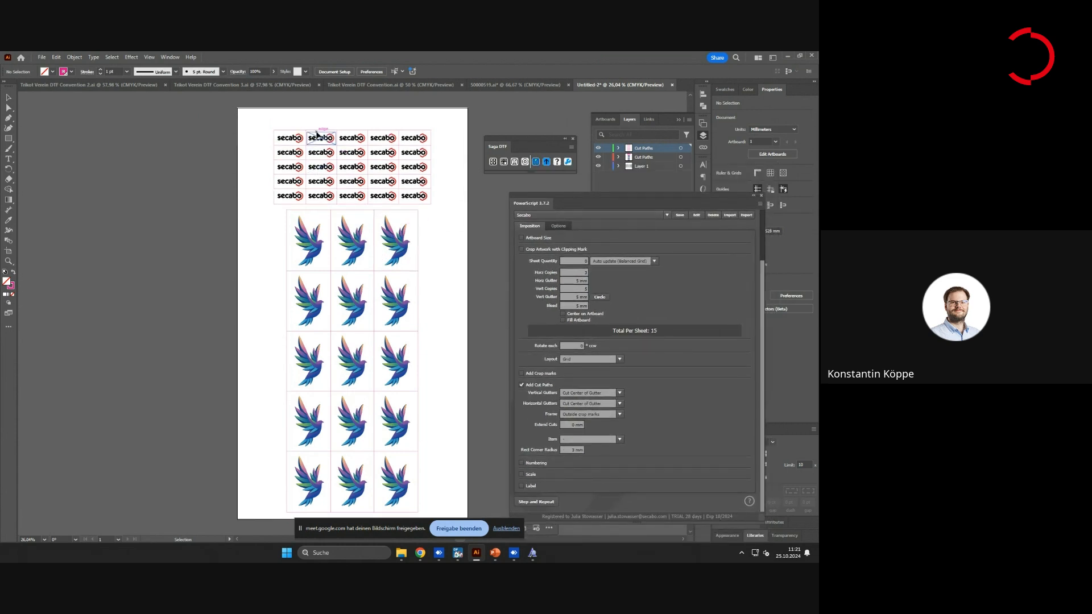
pyautogui.moveTo(567, 198); pyautogui.dragTo(548, 193)
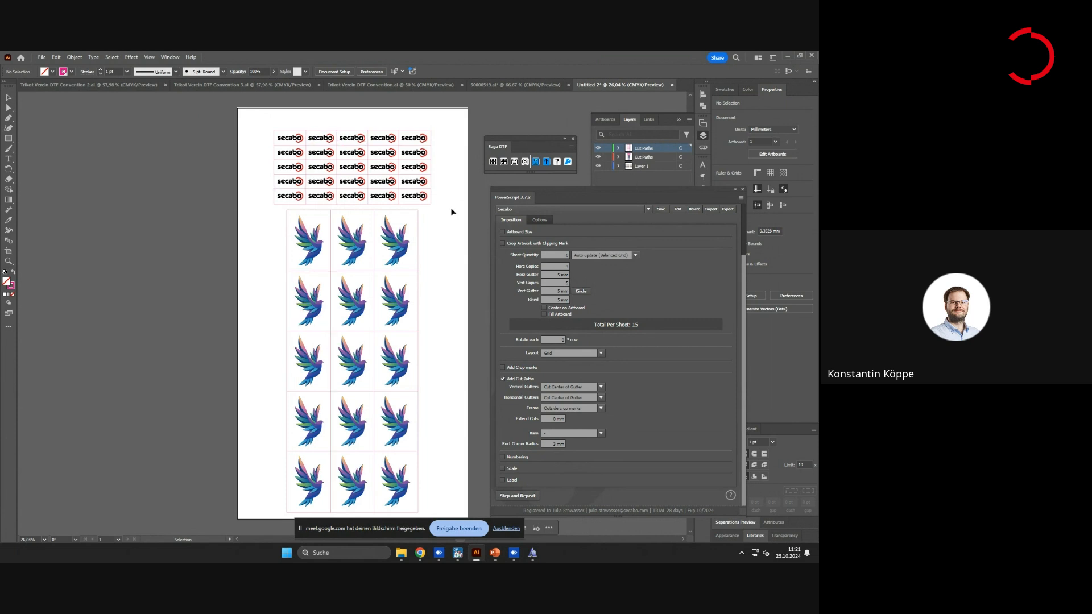
pyautogui.click(734, 191)
pyautogui.moveTo(520, 139); pyautogui.dragTo(518, 138)
pyautogui.click(490, 162)
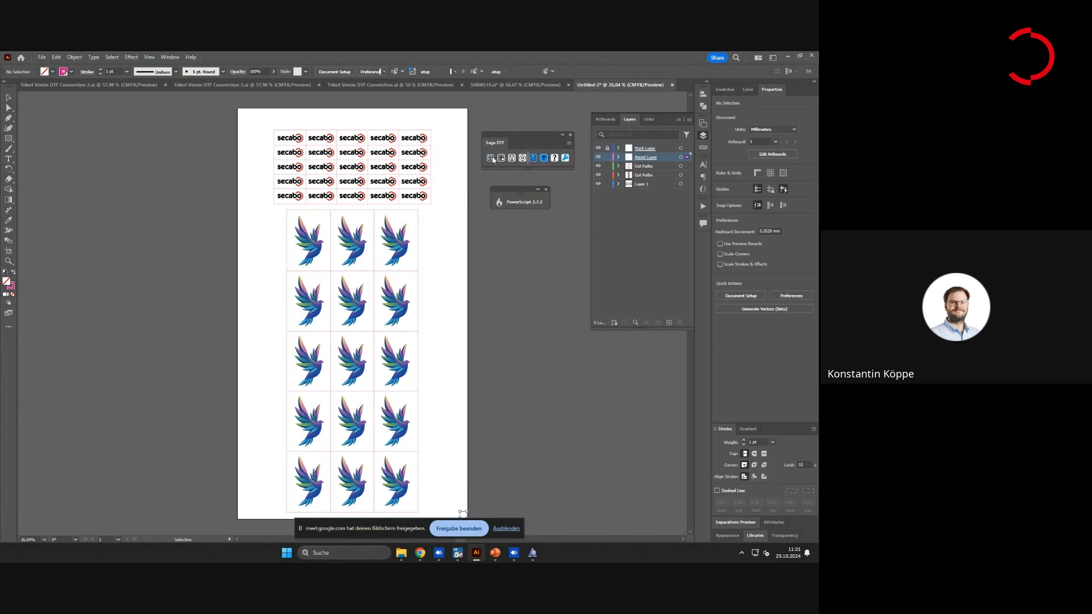
pyautogui.click(501, 159)
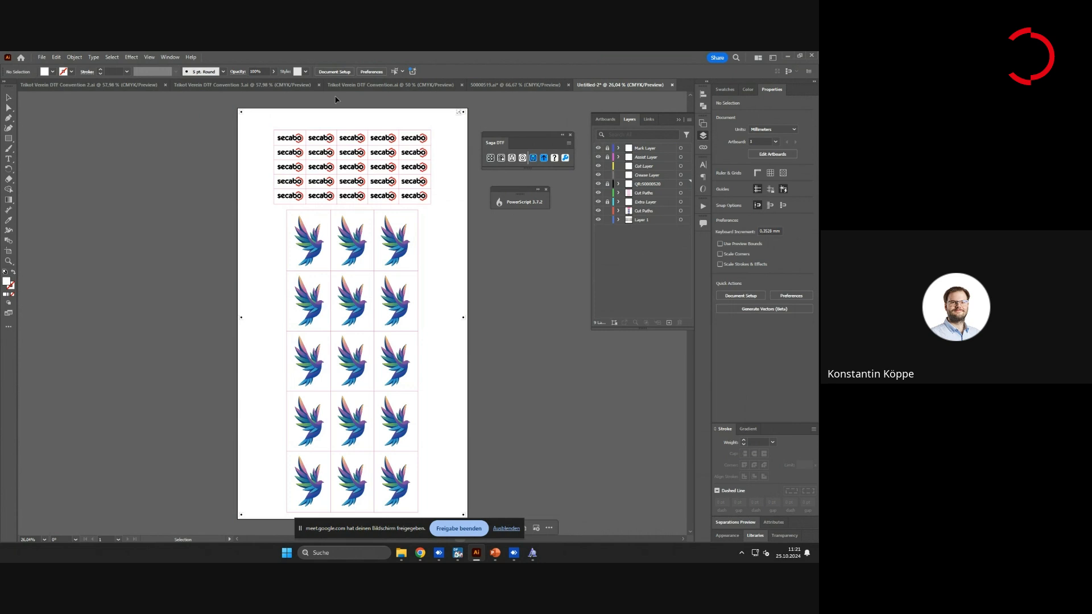
# Move both Cut Paths layers into the Cut Layer
pyautogui.click(654, 166)
pyautogui.moveTo(648, 211); pyautogui.dragTo(648, 167)
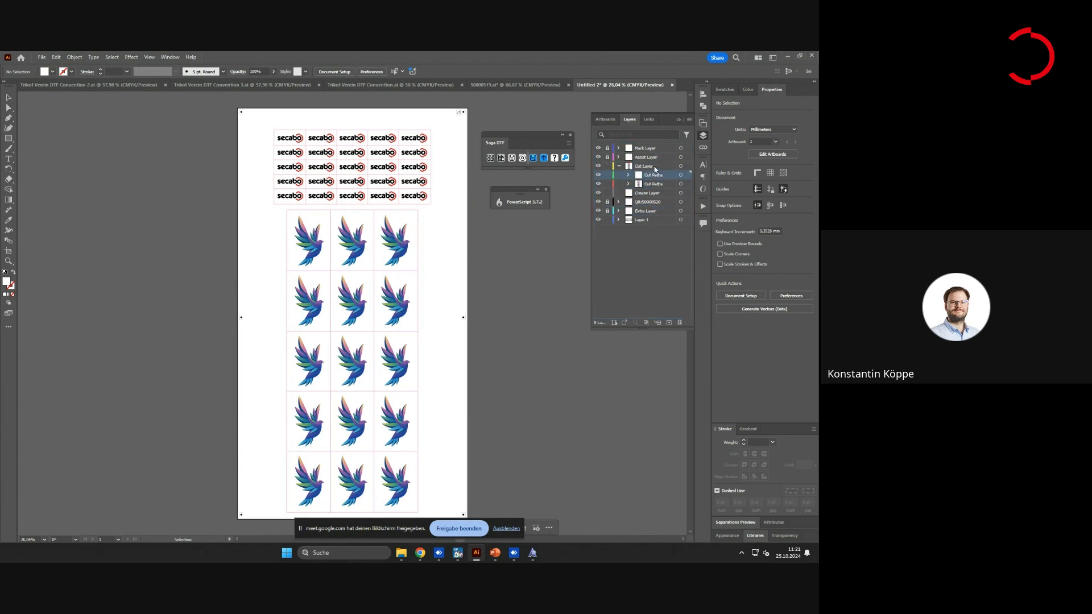
pyautogui.click(643, 261)
# Export the sheet to the Webinar folder as cut file 50000520.plt and print file 50000520.pdf
pyautogui.click(511, 158)
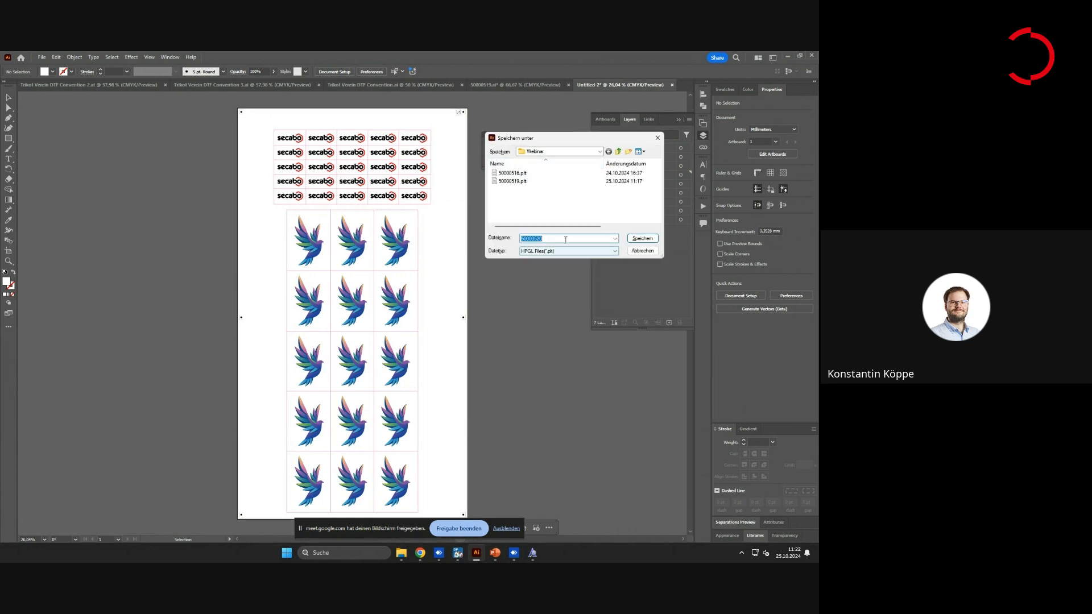
pyautogui.click(641, 239)
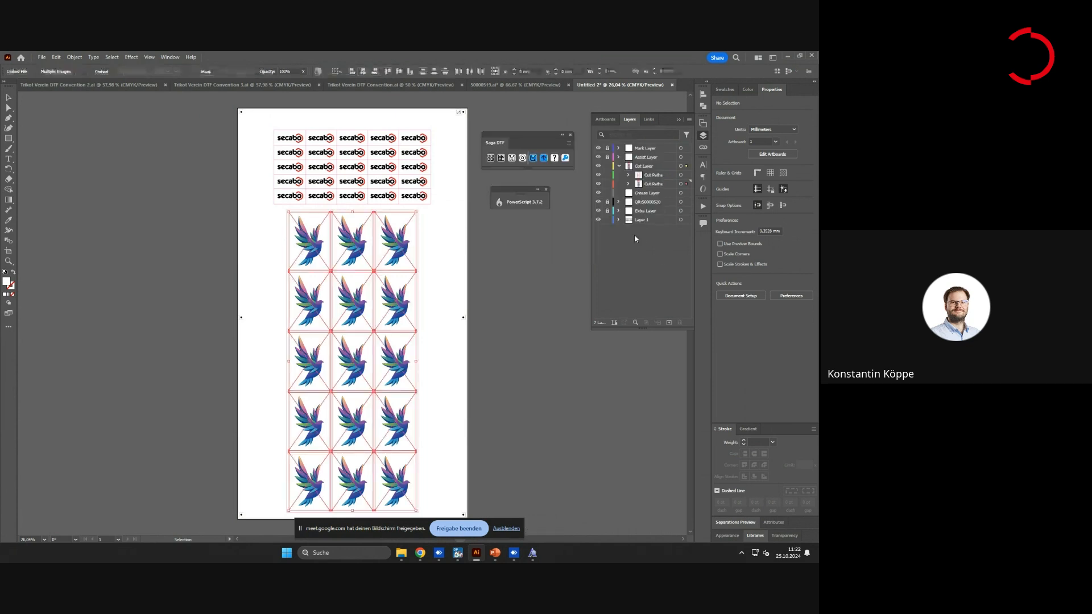
pyautogui.click(534, 158)
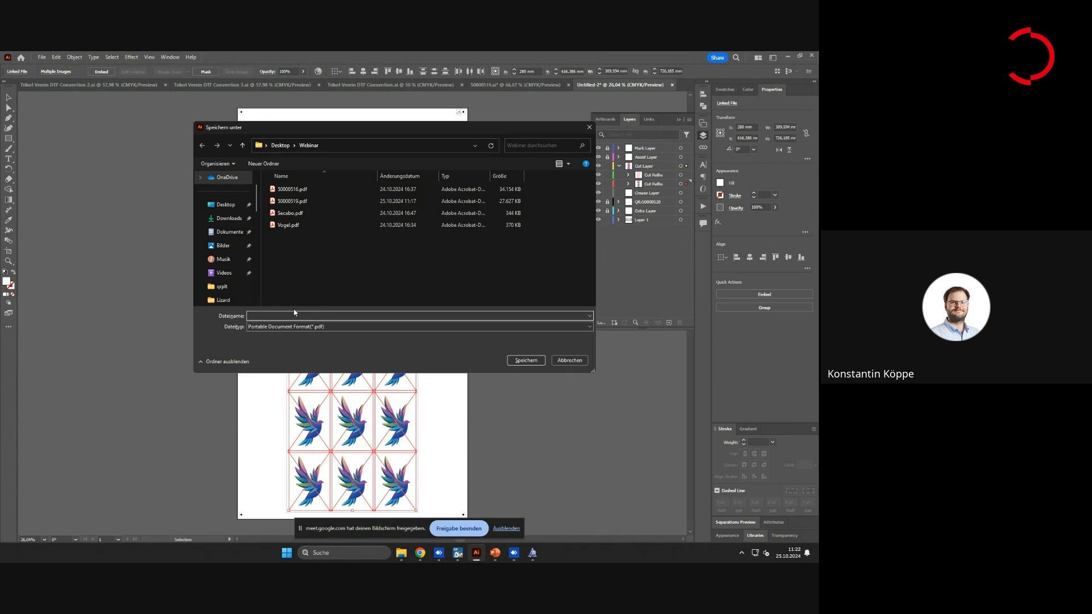
pyautogui.click(518, 359)
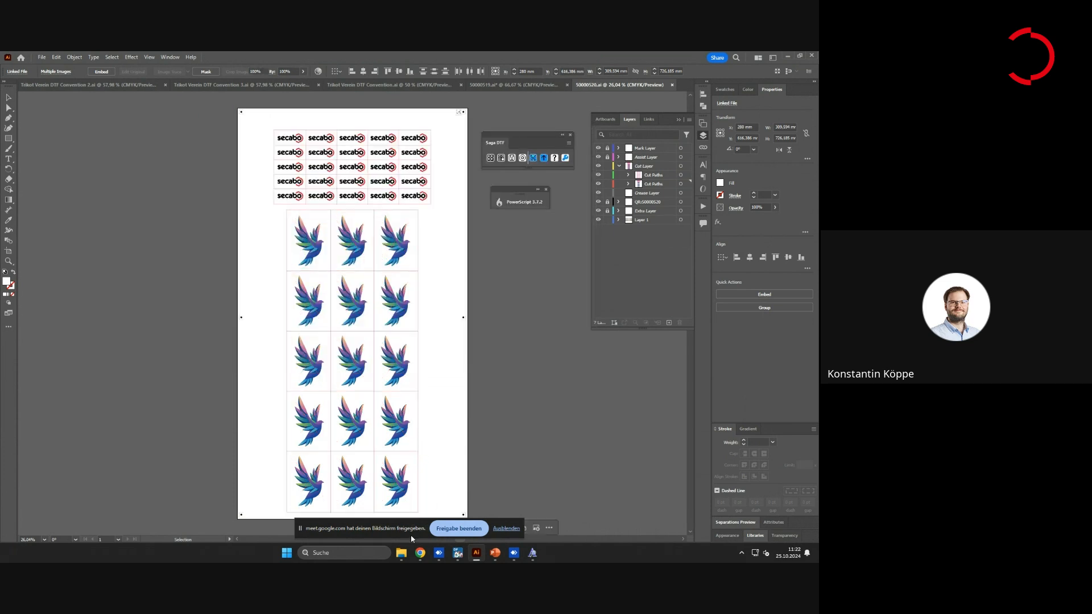
# Open 50000520.pdf from the Webinar folder, check the printed artwork along the full sheet and close it
pyautogui.moveTo(407, 555)
pyautogui.click(367, 516)
pyautogui.click(662, 411)
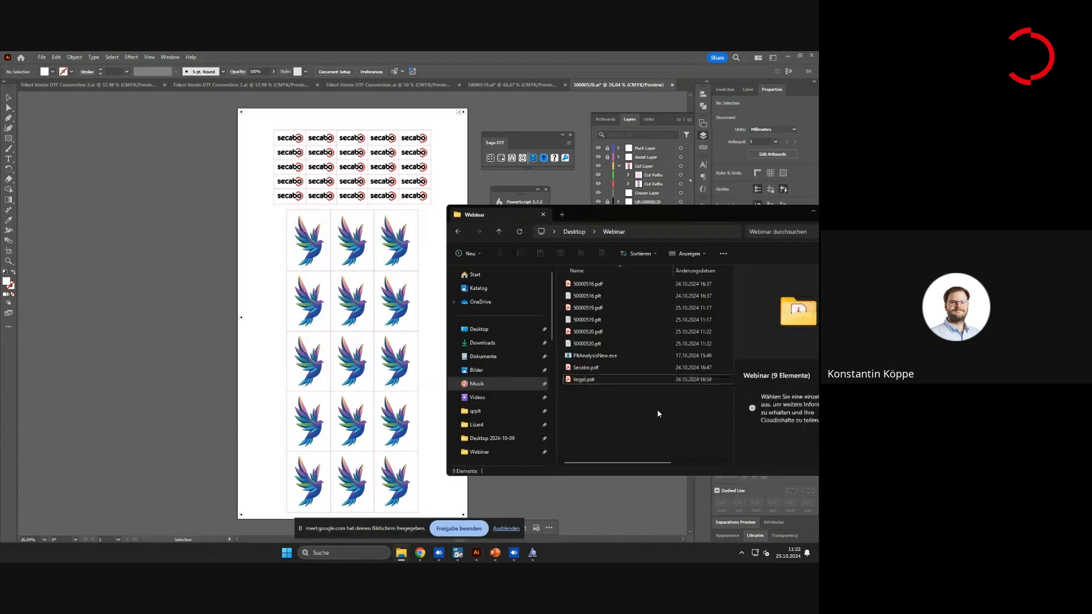
pyautogui.doubleClick(603, 332)
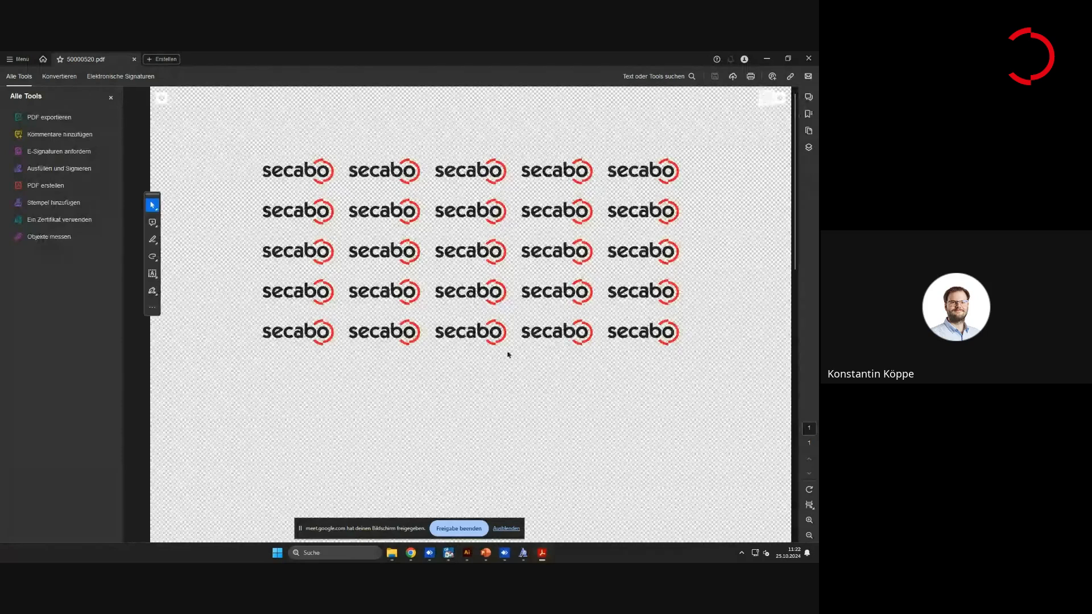
pyautogui.scroll(-4, 507, 368)
pyautogui.scroll(2, 508, 373)
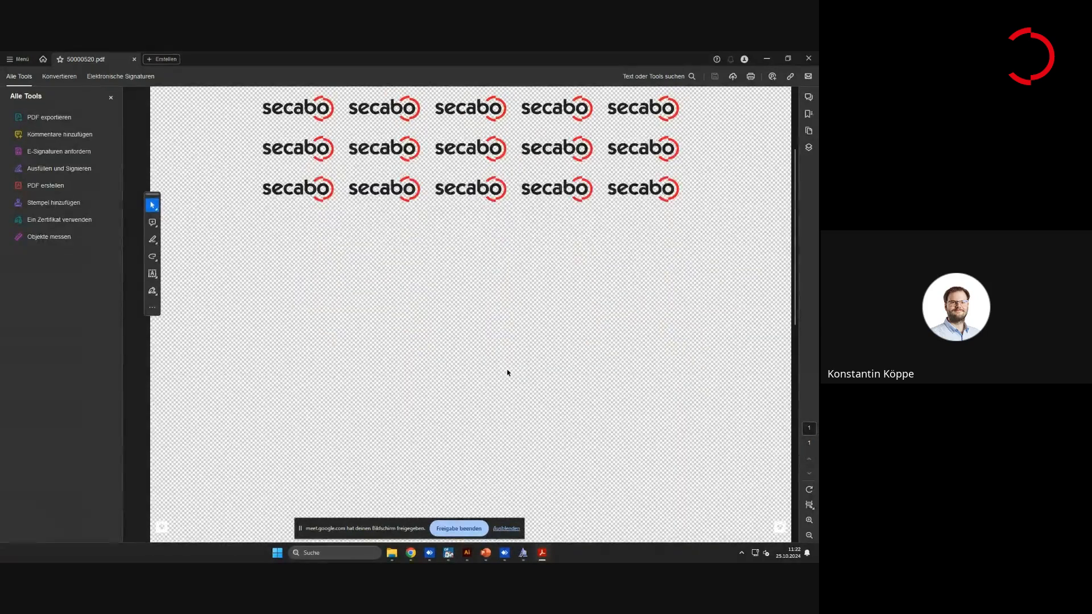
pyautogui.scroll(-3, 507, 392)
pyautogui.scroll(5, 519, 368)
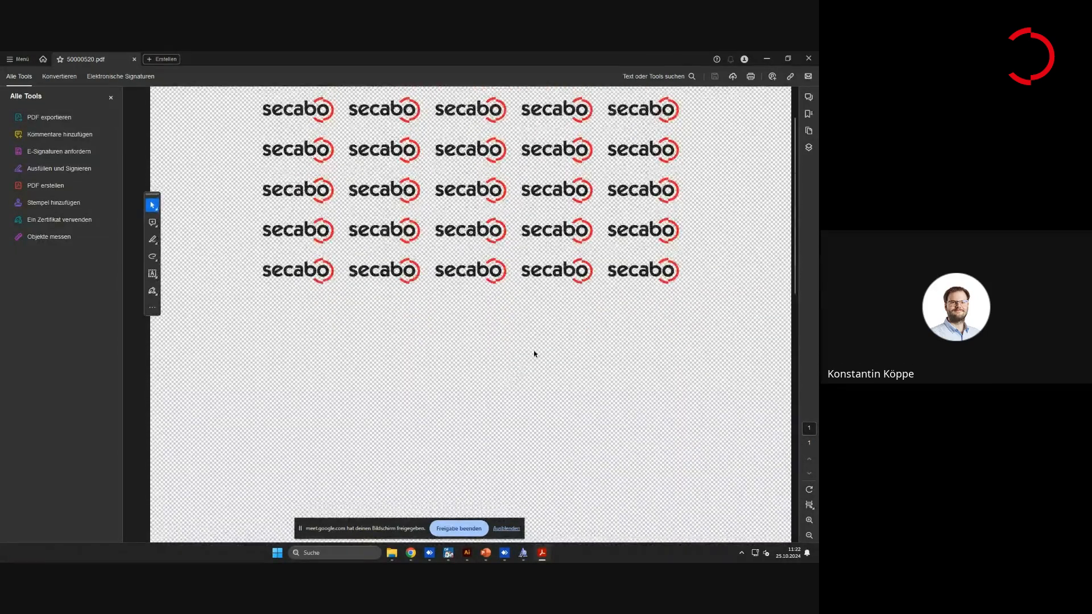
pyautogui.click(809, 59)
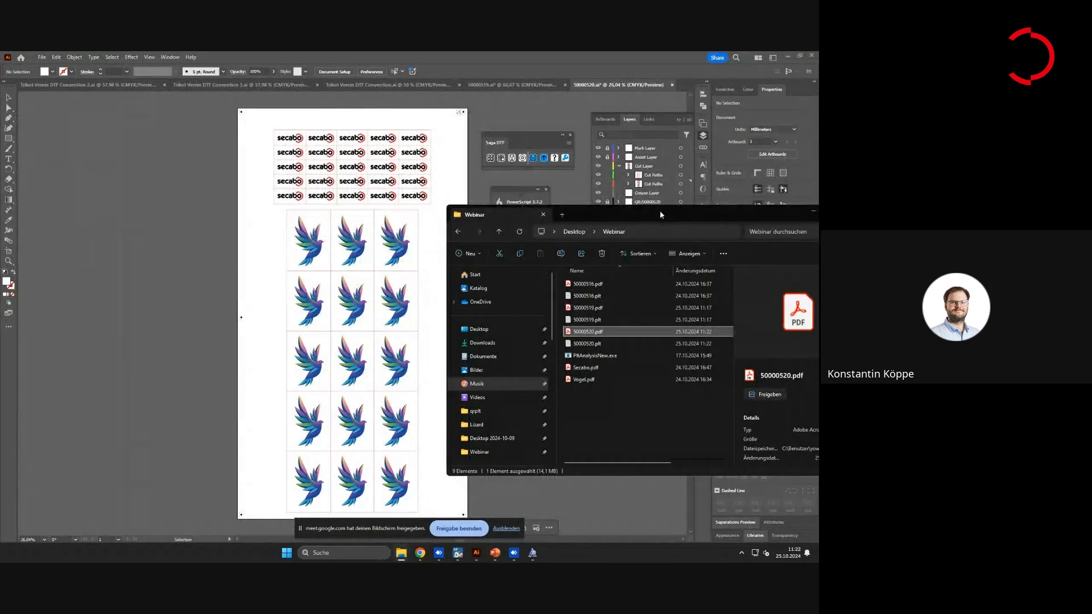
# Expand Layer 1 and the lower Cut Paths sublayer to check which layer holds the bird images
pyautogui.click(619, 220)
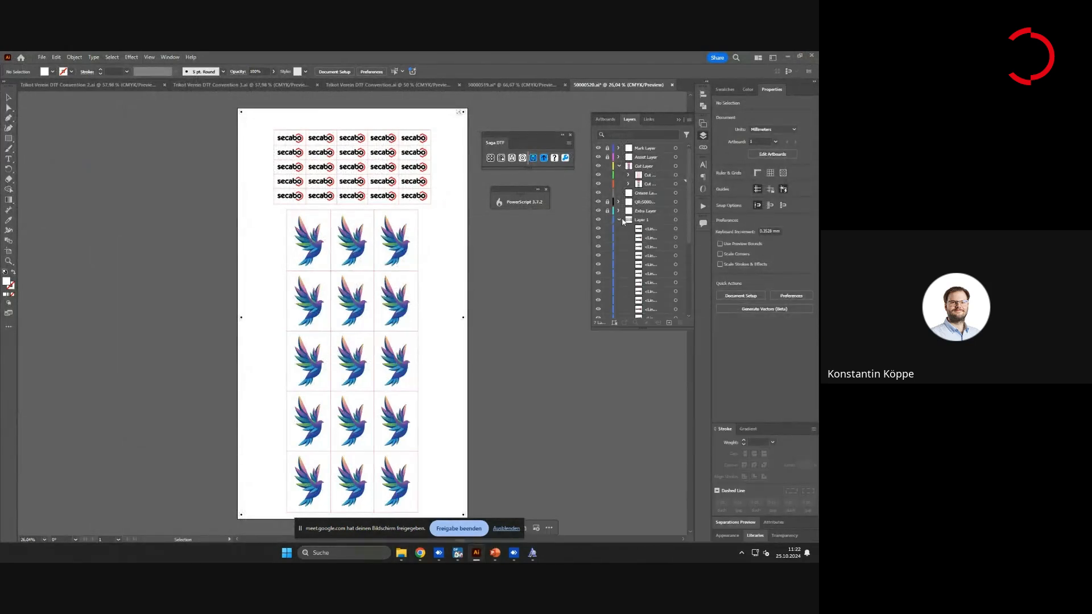
pyautogui.scroll(-8, 652, 250)
pyautogui.scroll(8, 654, 245)
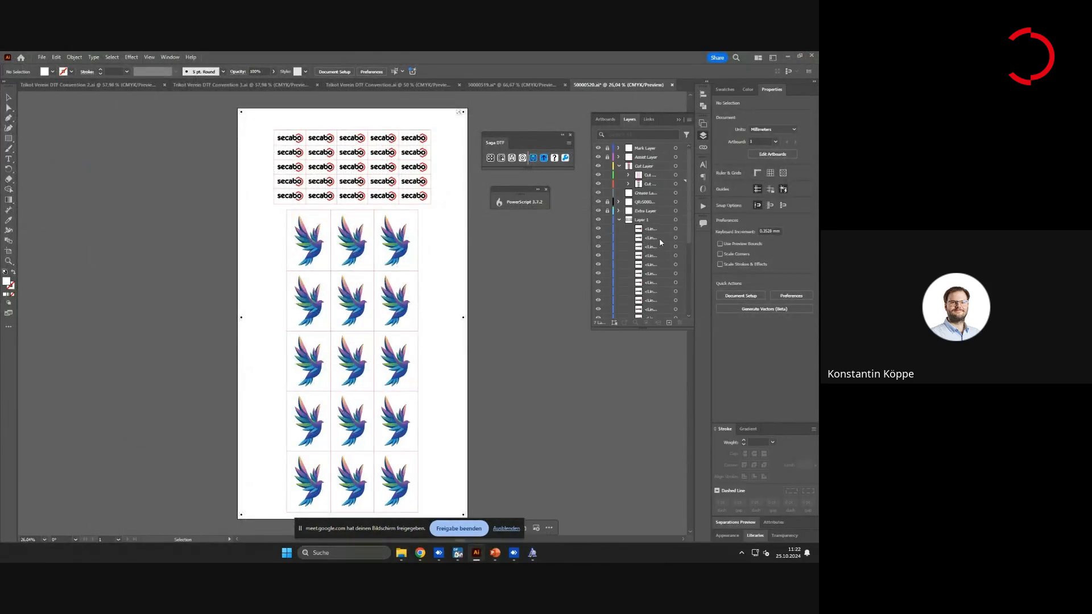
pyautogui.click(628, 184)
pyautogui.scroll(-5, 637, 216)
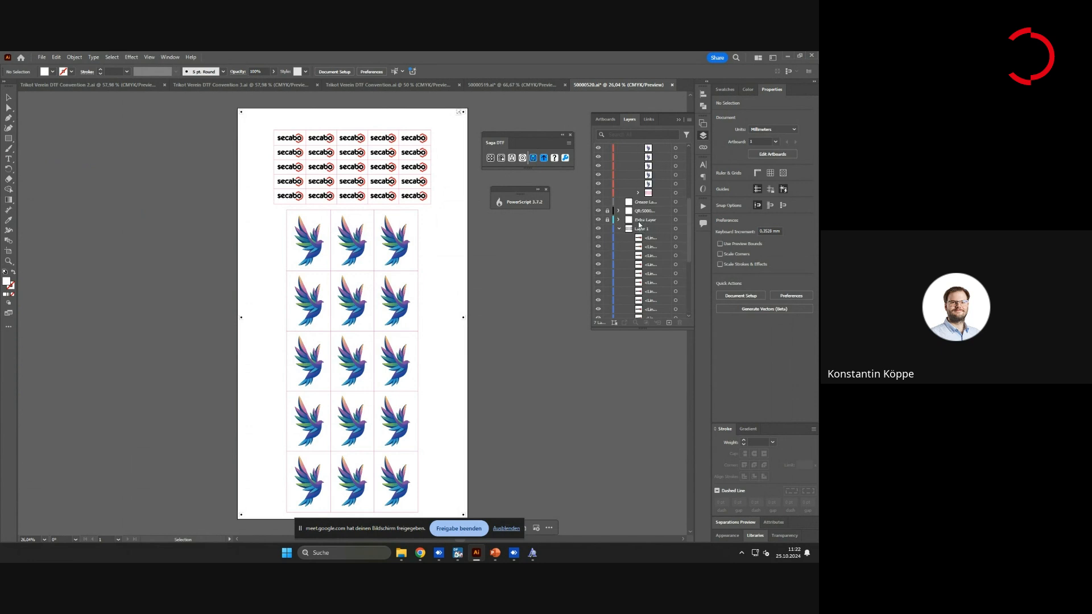
pyautogui.scroll(3, 640, 226)
# Select the bird images in the lower Cut Paths sublayer and try to move them into Layer 1
pyautogui.click(661, 263)
pyautogui.scroll(2, 662, 262)
pyautogui.keyDown('shift'); pyautogui.click(661, 193); pyautogui.keyUp('shift')
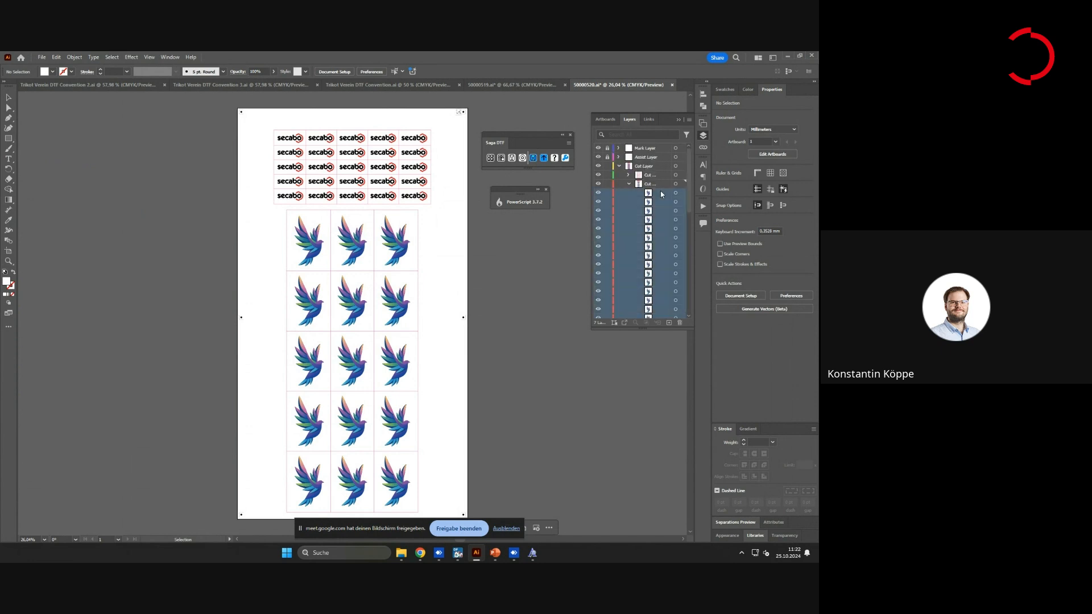
pyautogui.scroll(-4, 649, 250)
pyautogui.moveTo(633, 209); pyautogui.dragTo(646, 223)
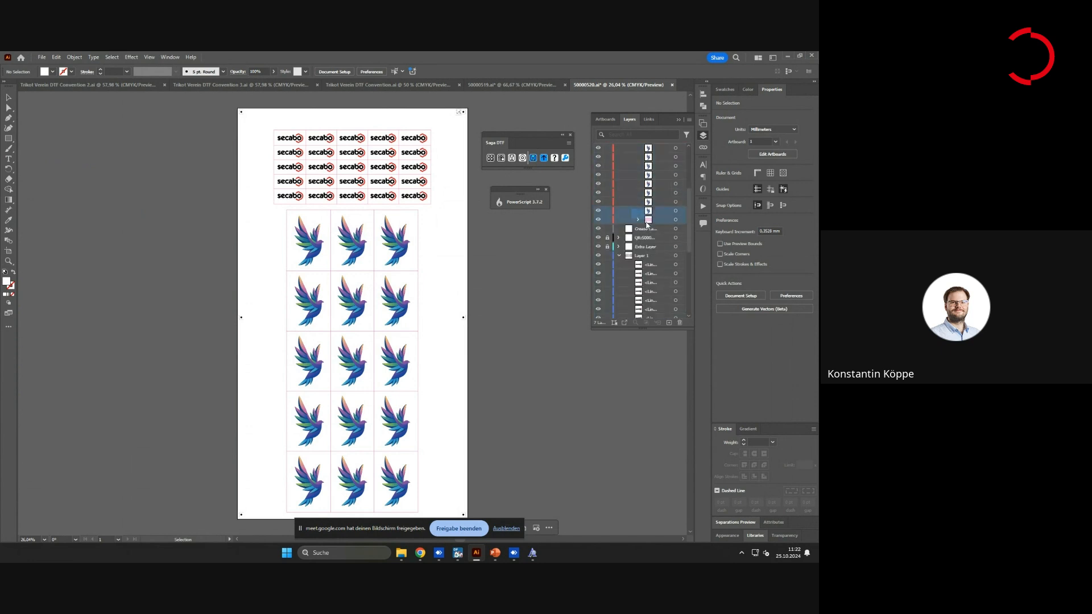
pyautogui.click(676, 211)
pyautogui.scroll(3, 680, 212)
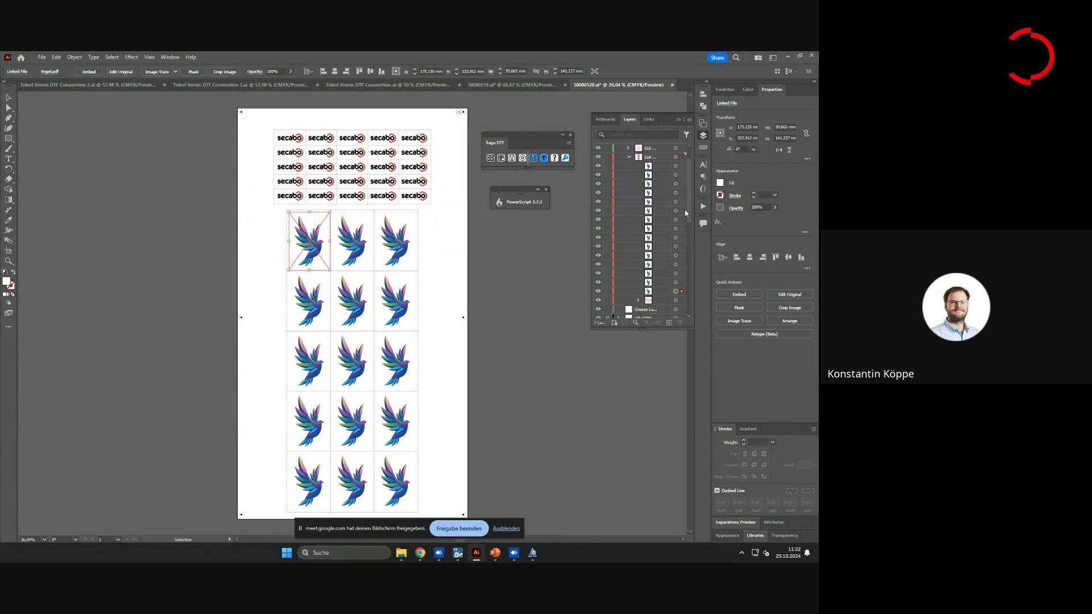
pyautogui.click(675, 165)
pyautogui.scroll(-2, 660, 248)
pyautogui.moveTo(652, 238); pyautogui.dragTo(644, 285)
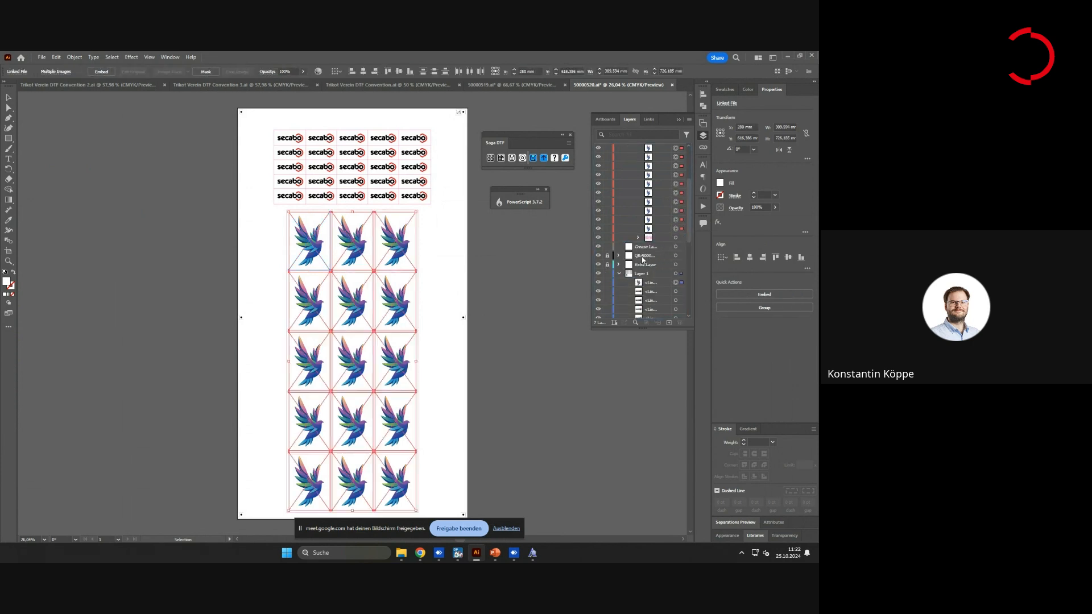
# Collapse Layer 1 and move all remaining bird images from the Cut Paths sublayer into it
pyautogui.scroll(-4, 643, 259)
pyautogui.click(619, 166)
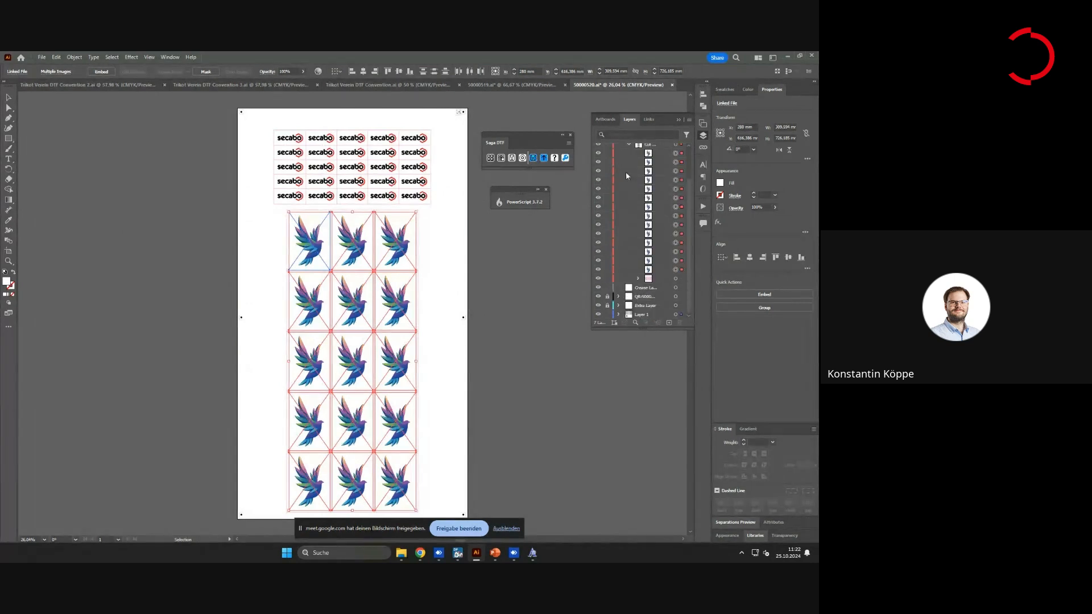
pyautogui.click(531, 254)
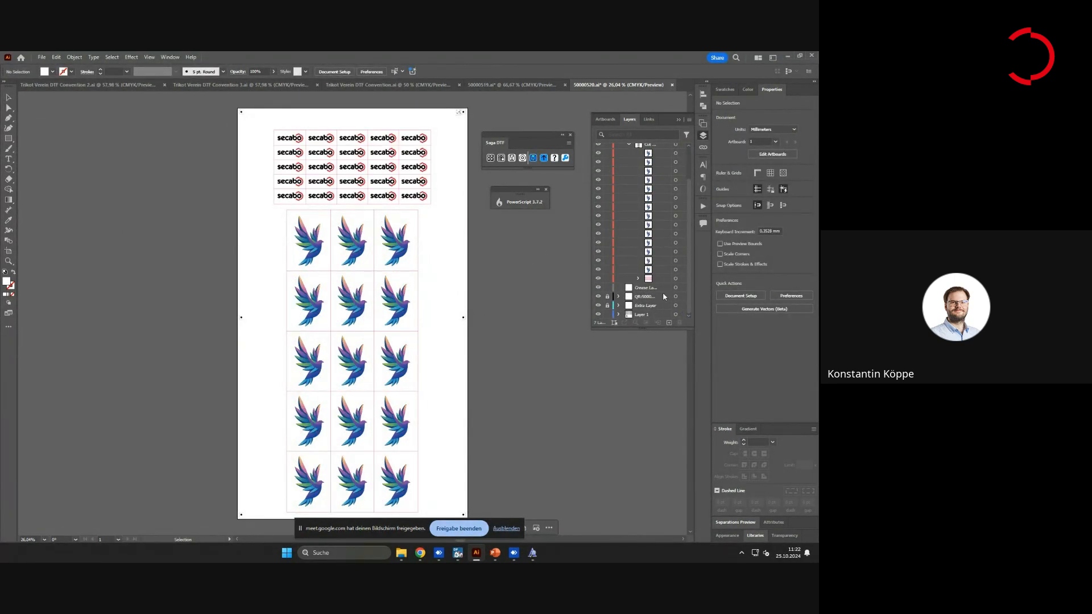
pyautogui.click(668, 271)
pyautogui.keyDown('shift'); pyautogui.click(669, 154); pyautogui.keyUp('shift')
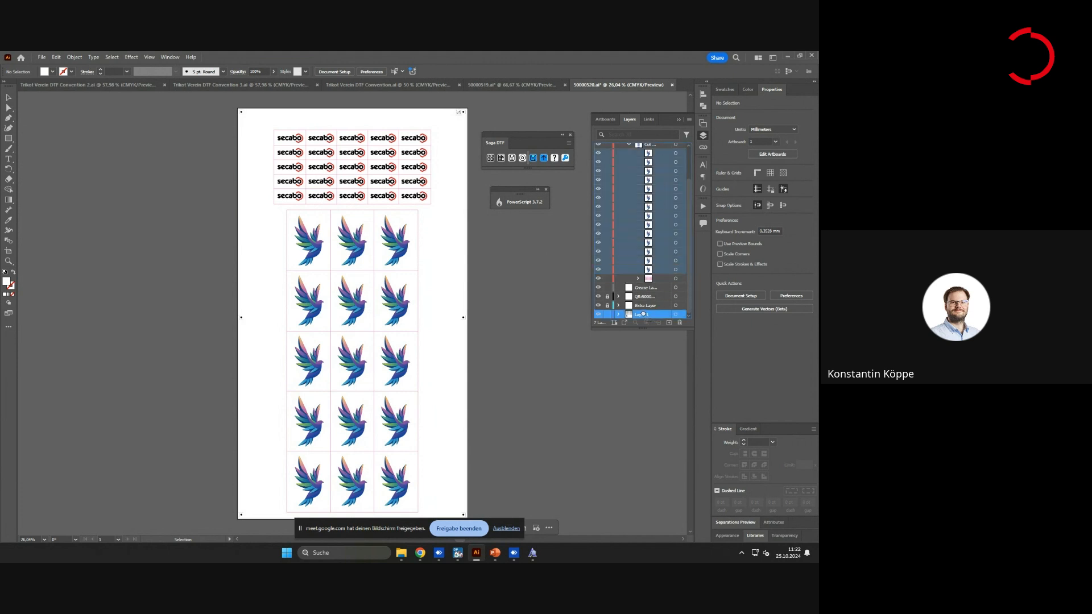
pyautogui.press('Delete')
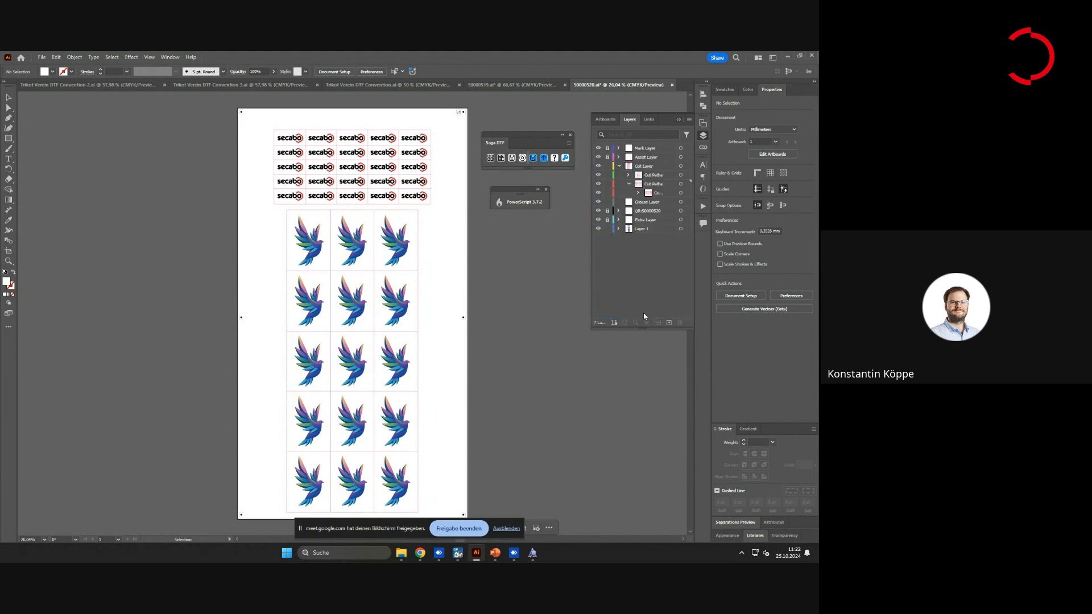
# Toggle Layer 1's visibility off and on to check which artwork it holds
pyautogui.click(597, 229)
pyautogui.click(598, 229)
pyautogui.click(598, 230)
pyautogui.click(598, 229)
# Export the sheet again as print PDF 50000520 and cut file 50000520.plt in the Webinar folder, overwriting the old files
pyautogui.click(534, 158)
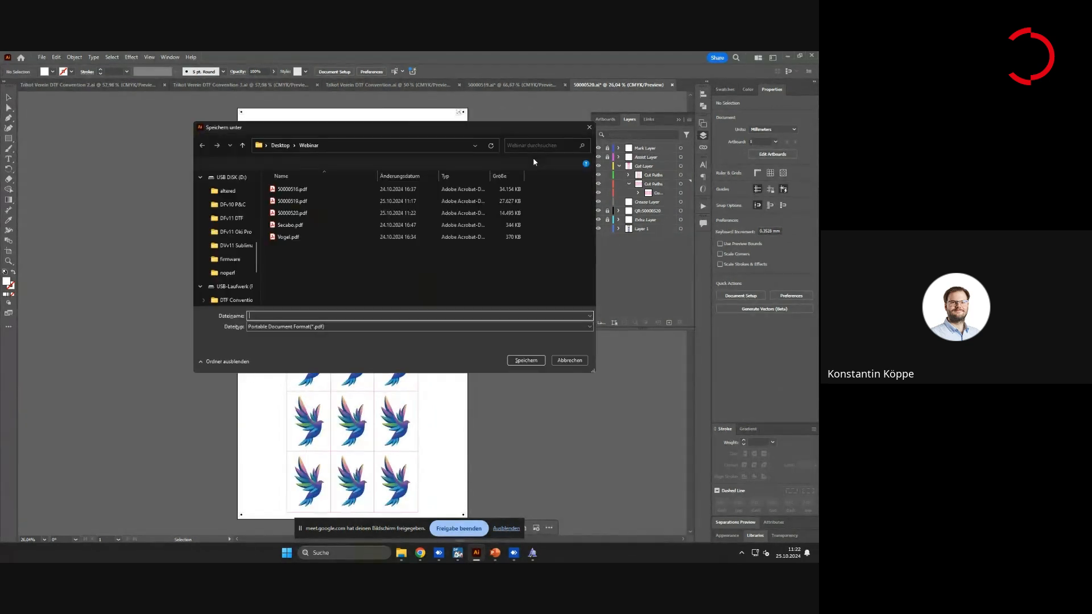
pyautogui.write('50000520')
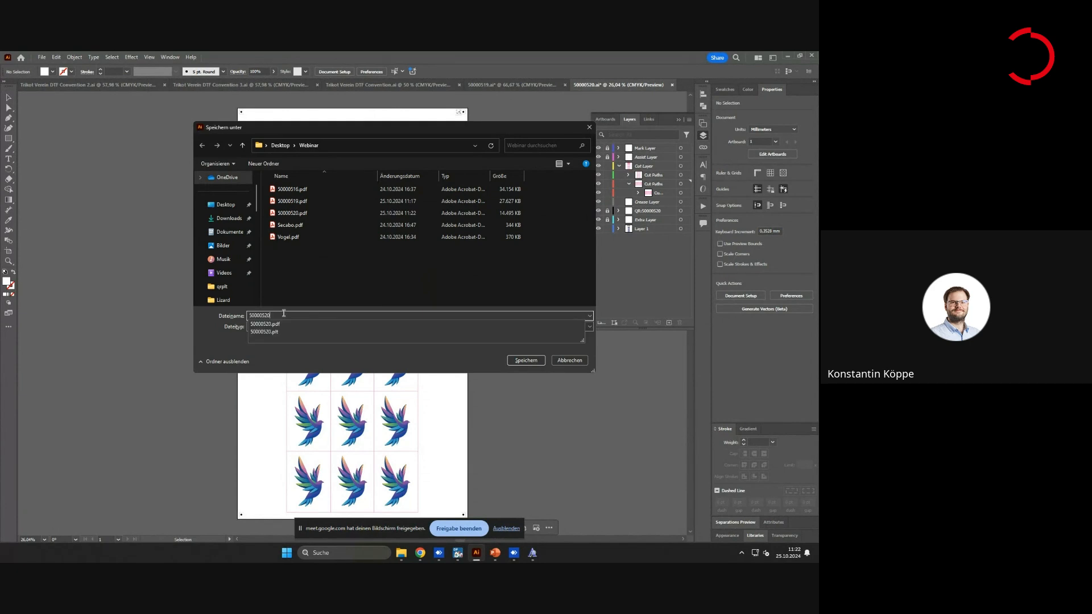
pyautogui.click(525, 360)
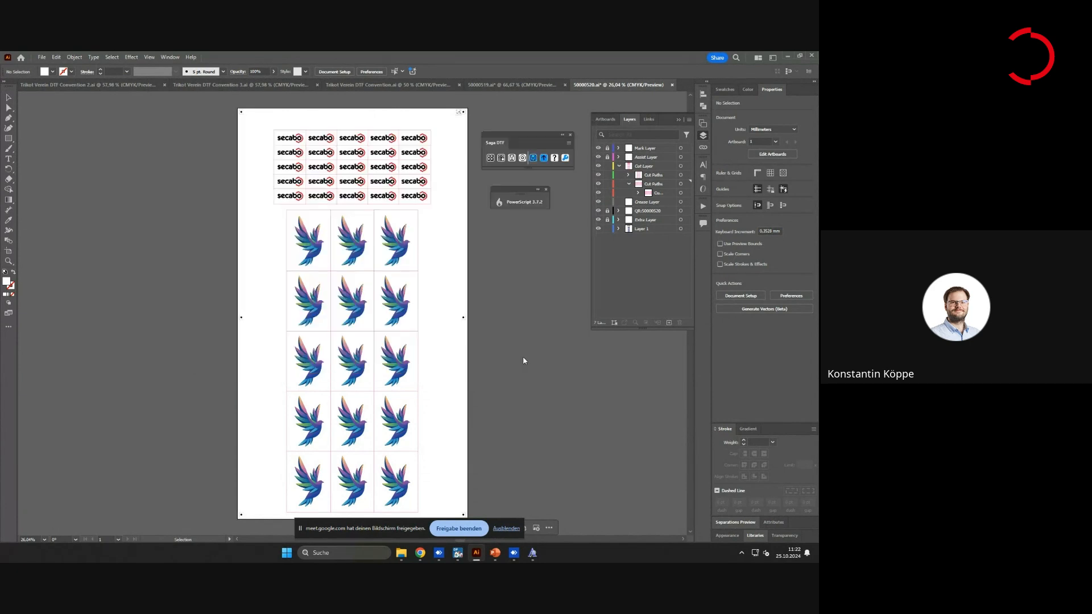
pyautogui.click(512, 158)
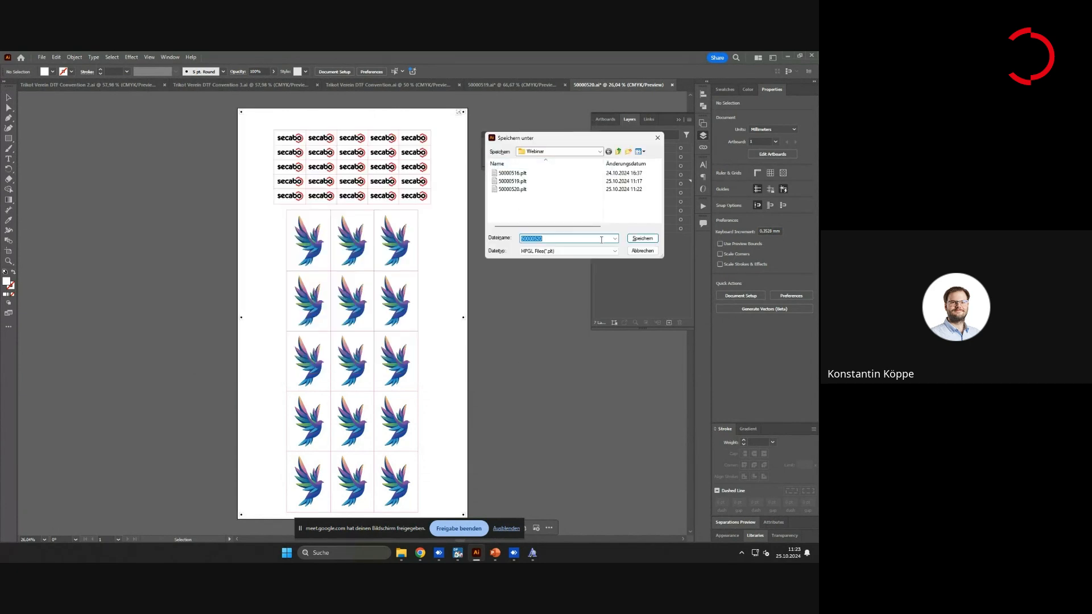
pyautogui.click(638, 238)
# Open the newly exported 50000520.pdf from the Webinar folder, check all logos, birds and registration marks, and close it
pyautogui.moveTo(401, 553)
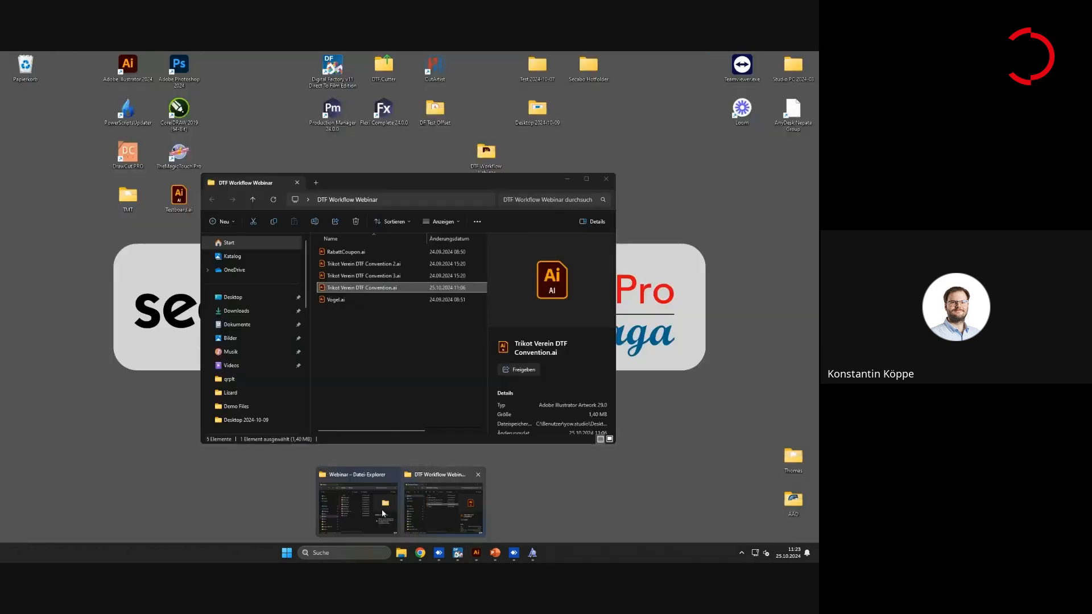
pyautogui.click(428, 511)
pyautogui.doubleClick(502, 452)
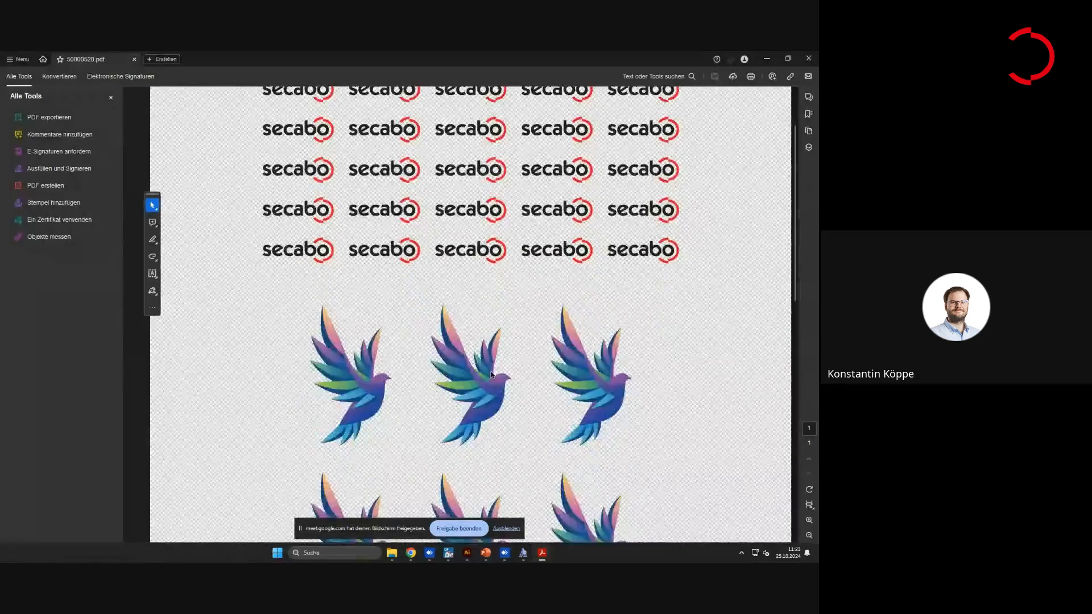
pyautogui.scroll(-4, 504, 353)
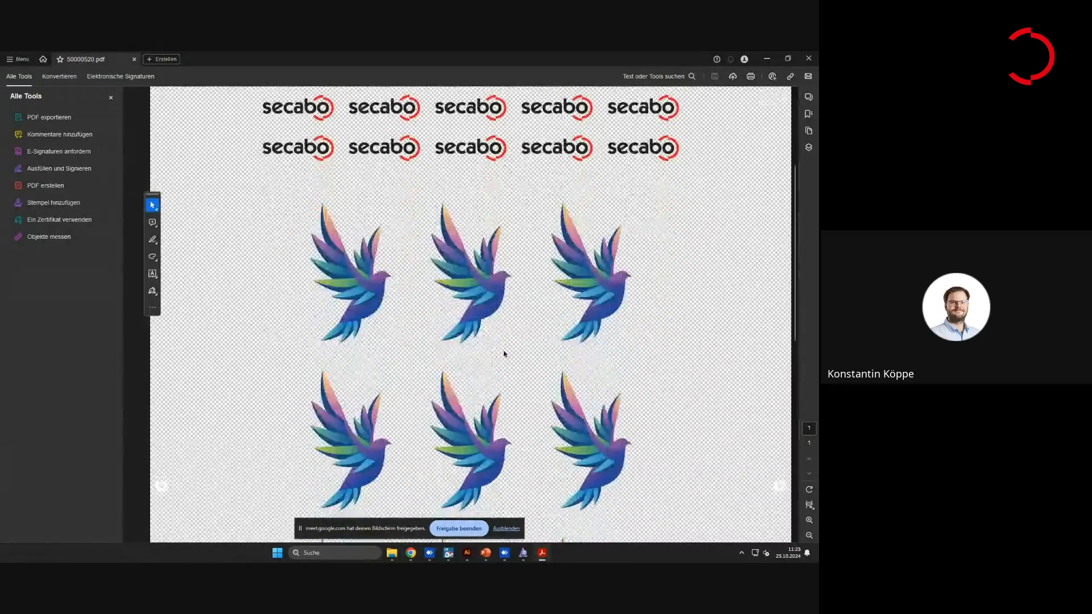
pyautogui.scroll(4, 495, 364)
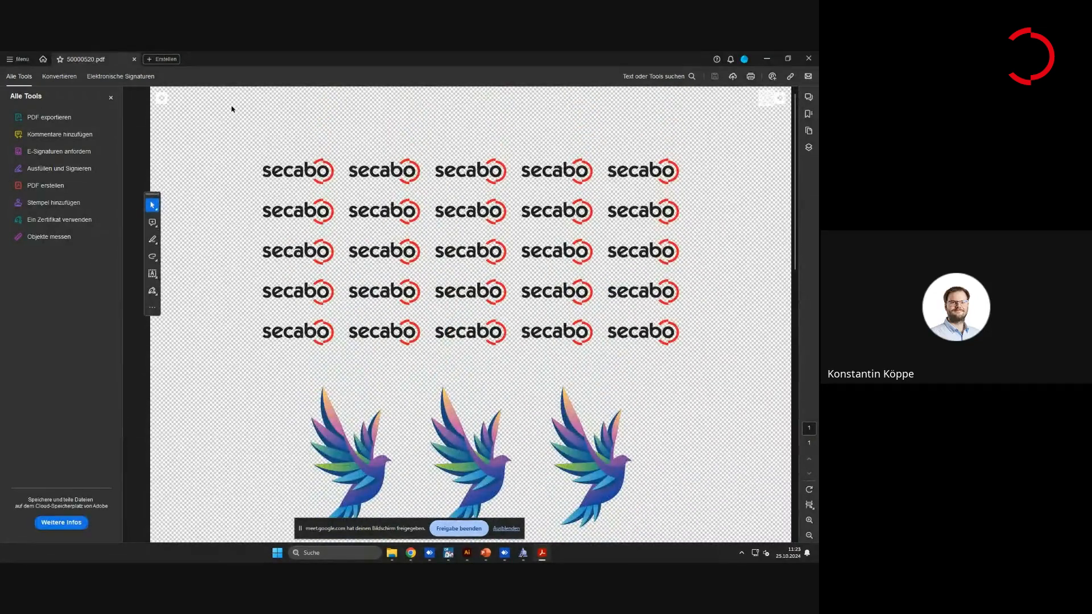
pyautogui.scroll(-10, 668, 316)
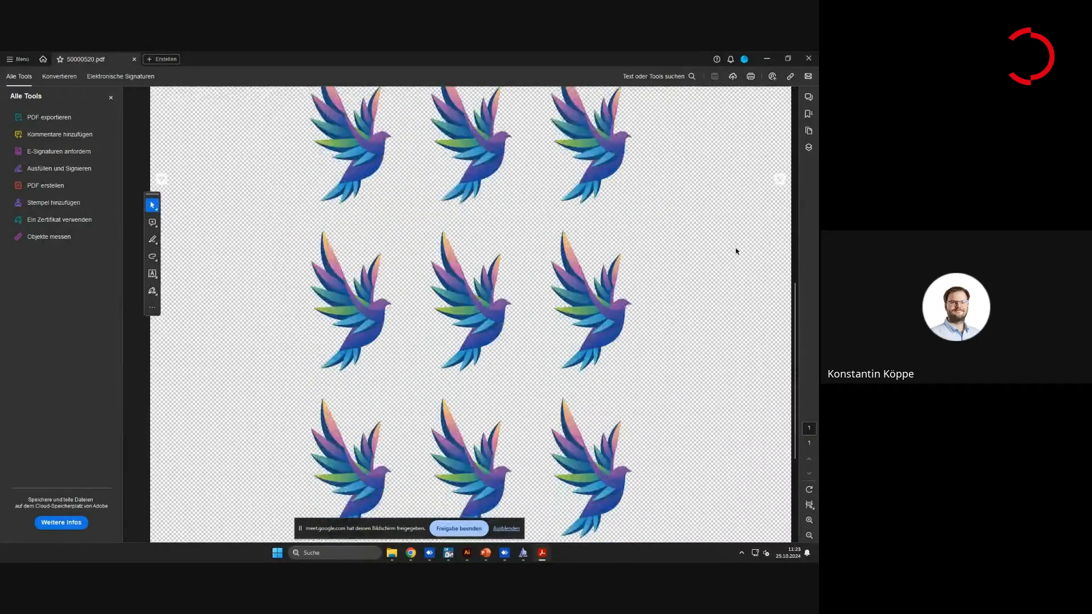
pyautogui.scroll(-1, 738, 262)
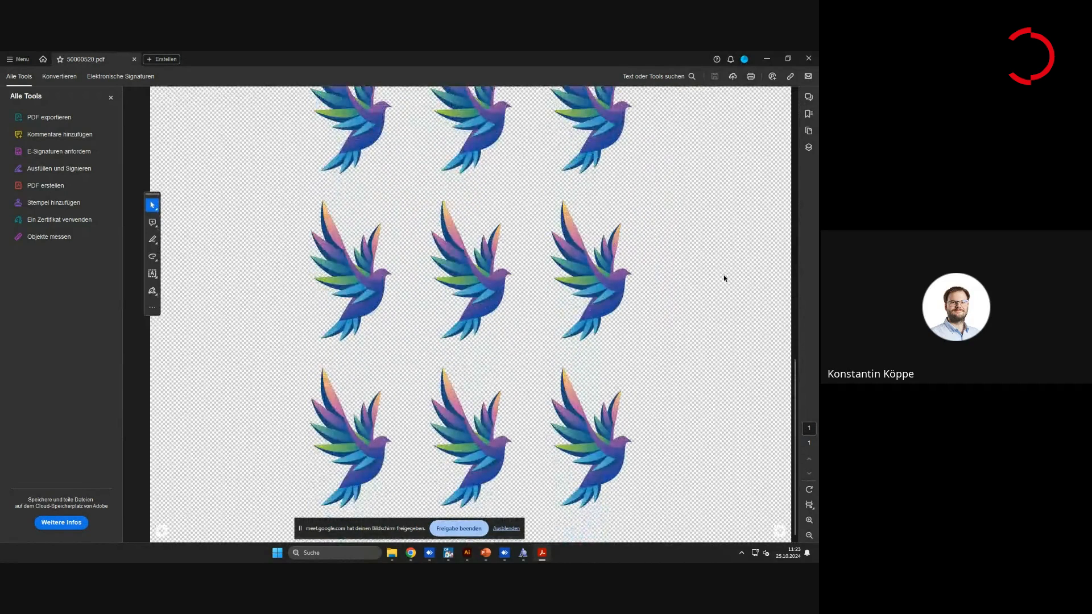
pyautogui.click(813, 64)
# Load 50000520.plt into PltAnalysisNew.exe to inspect its cut lines, then close the viewer and minimize the Webinar folder
pyautogui.moveTo(493, 331); pyautogui.dragTo(490, 203)
pyautogui.doubleClick(464, 344)
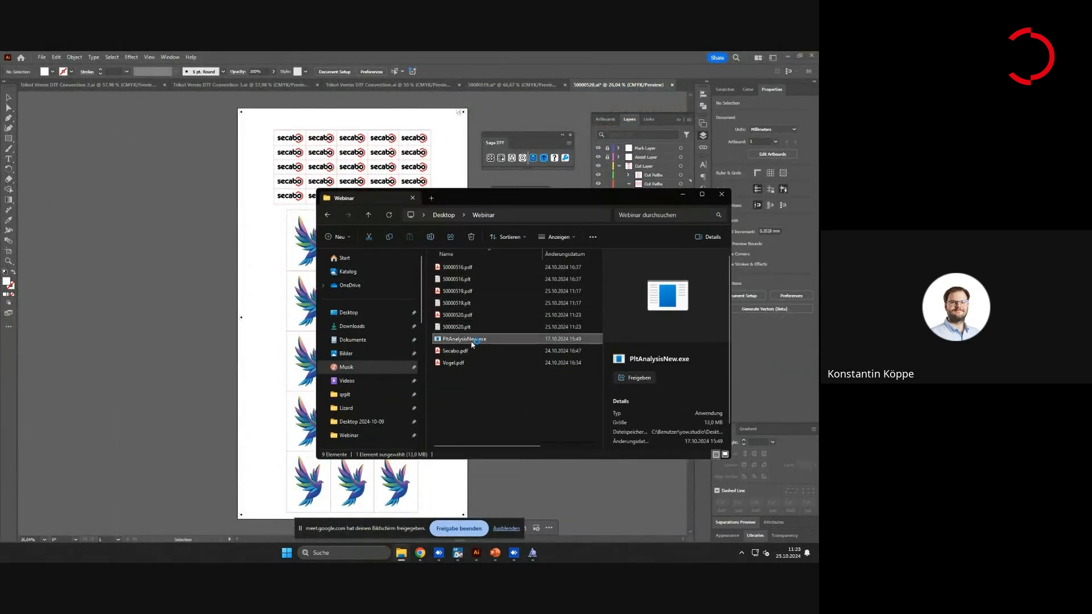
pyautogui.moveTo(463, 138); pyautogui.dragTo(284, 115)
pyautogui.moveTo(490, 199); pyautogui.dragTo(562, 185)
pyautogui.moveTo(546, 313); pyautogui.dragTo(332, 254)
pyautogui.moveTo(166, 255); pyautogui.dragTo(172, 198)
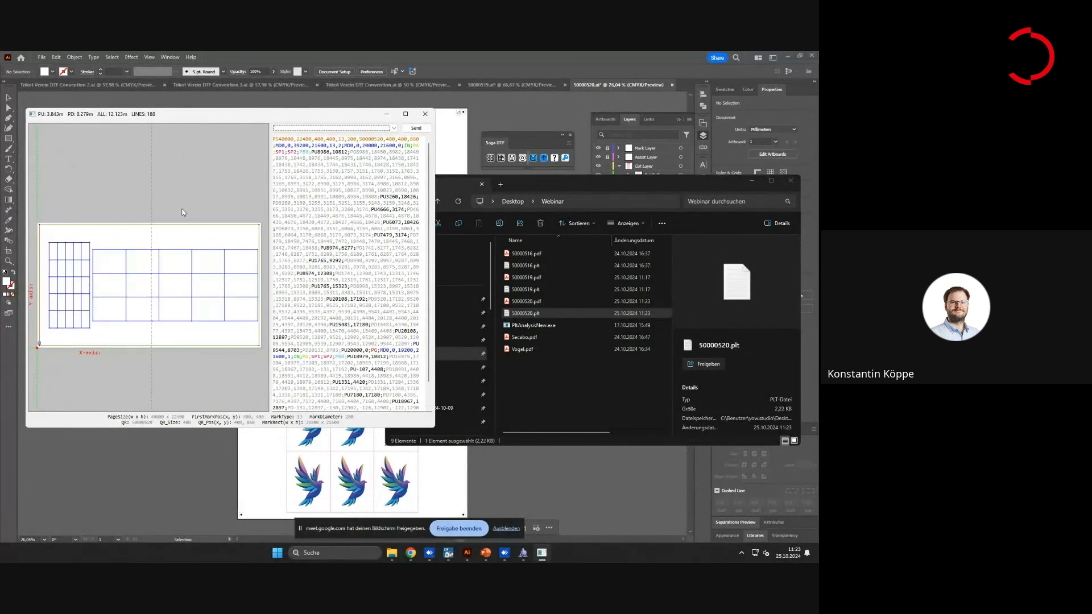
pyautogui.click(424, 113)
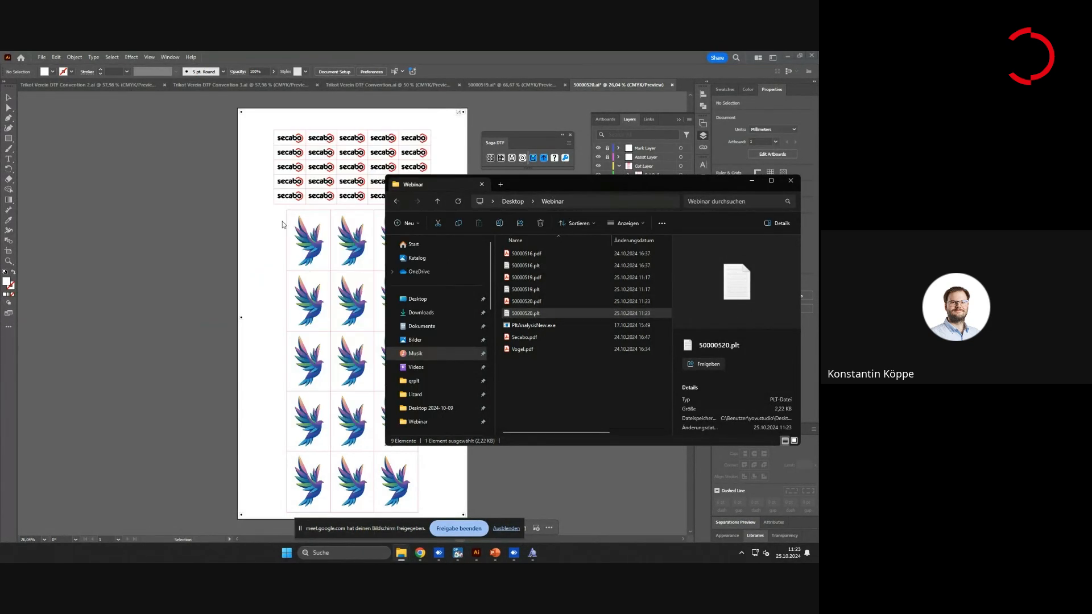
pyautogui.moveTo(530, 181); pyautogui.dragTo(339, 200)
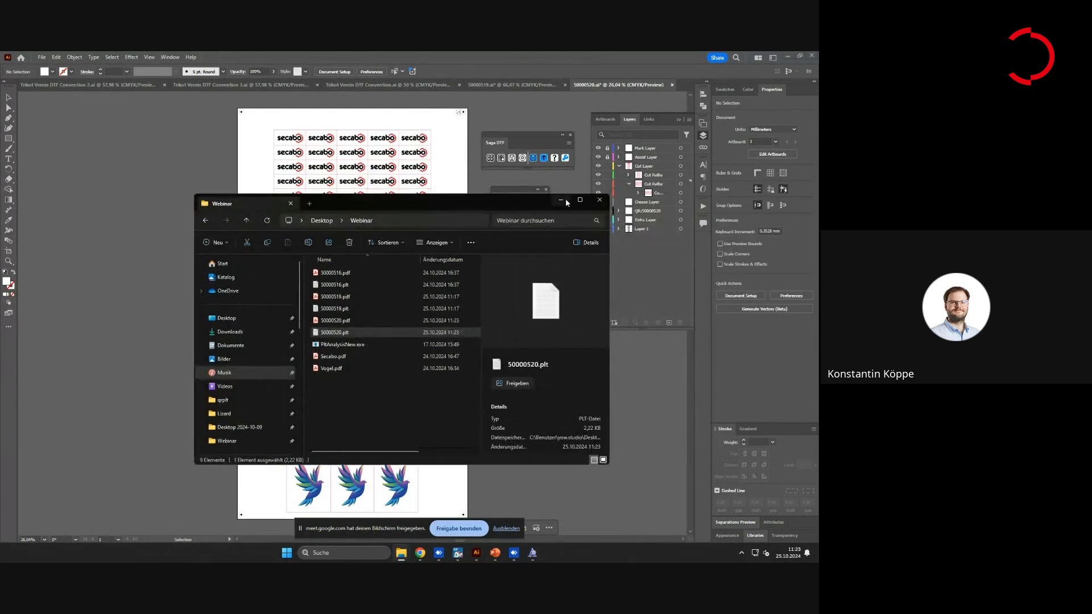
pyautogui.click(565, 201)
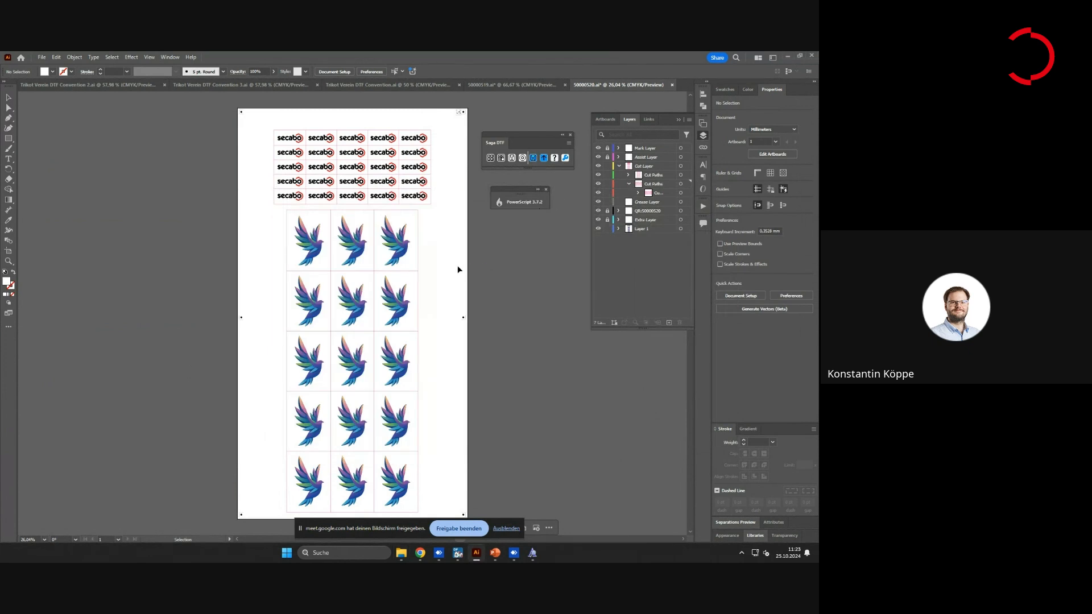
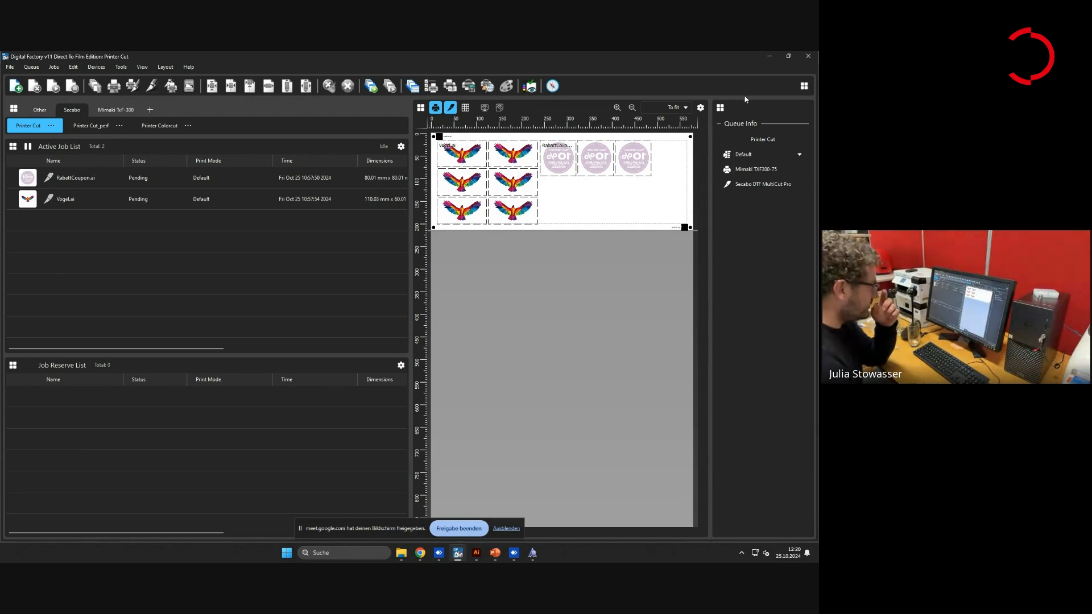
# In Digital Factory, view the Printer Cut layout at 100% and delete the RabattCoupon.ai and Vogel.ai jobs from the queue
pyautogui.click(673, 108)
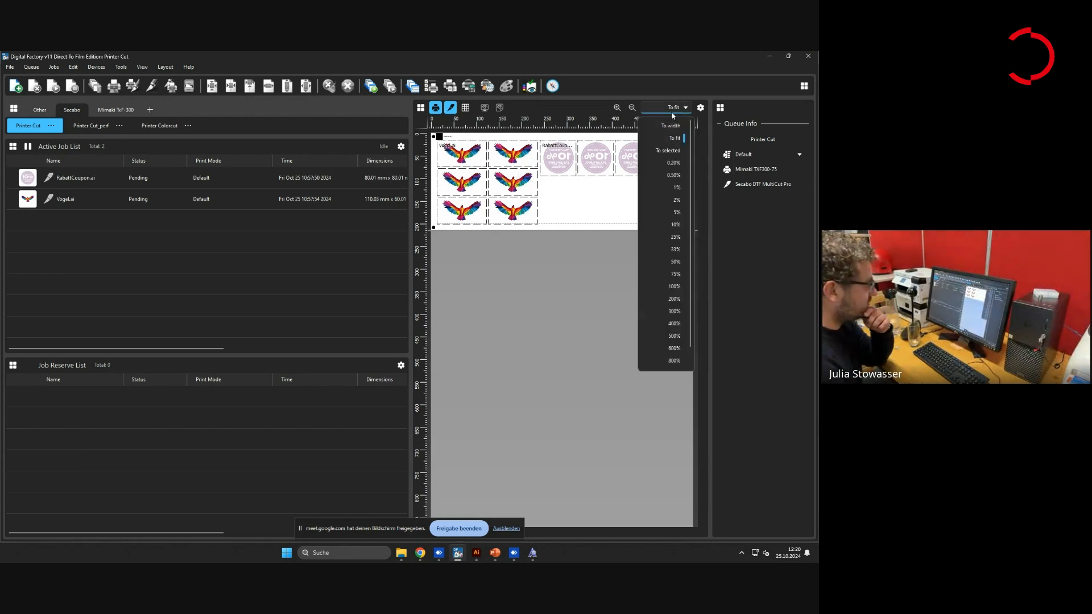
pyautogui.click(676, 285)
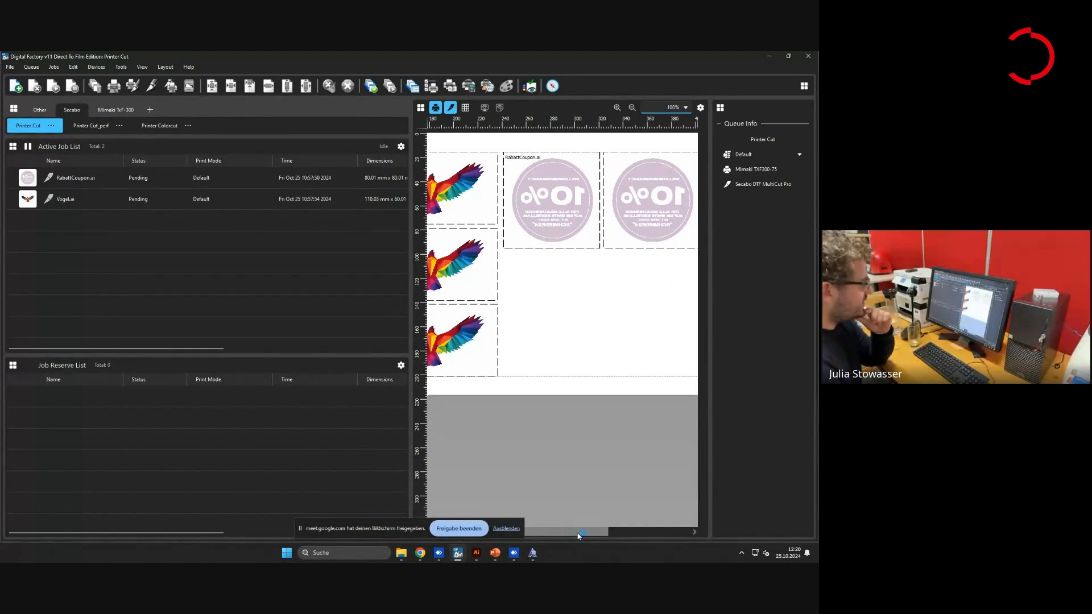
pyautogui.moveTo(573, 534); pyautogui.dragTo(490, 532)
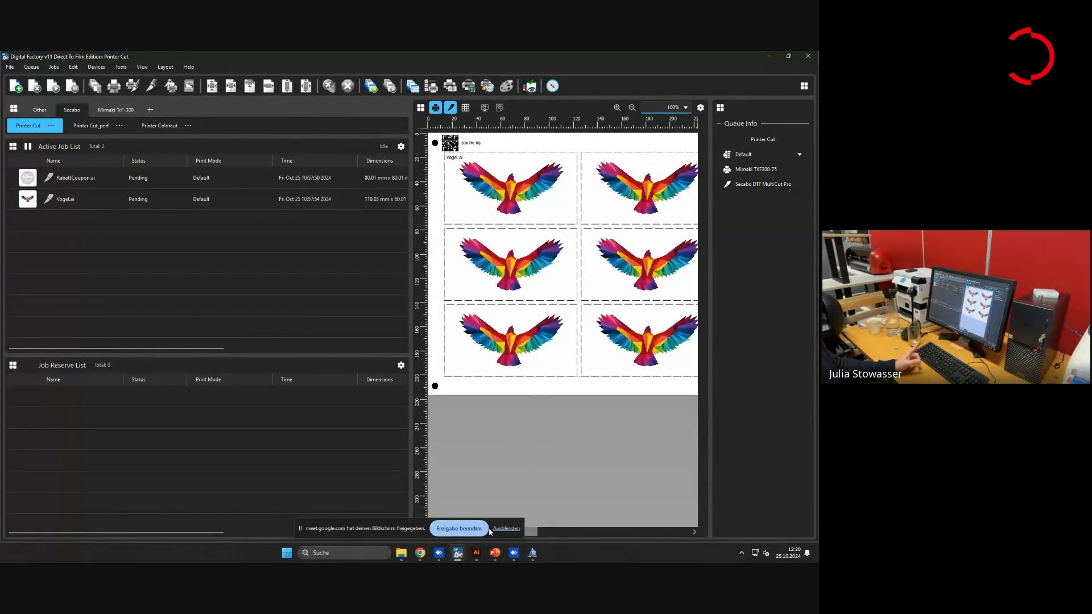
pyautogui.moveTo(159, 261); pyautogui.dragTo(58, 167)
pyautogui.press('Delete')
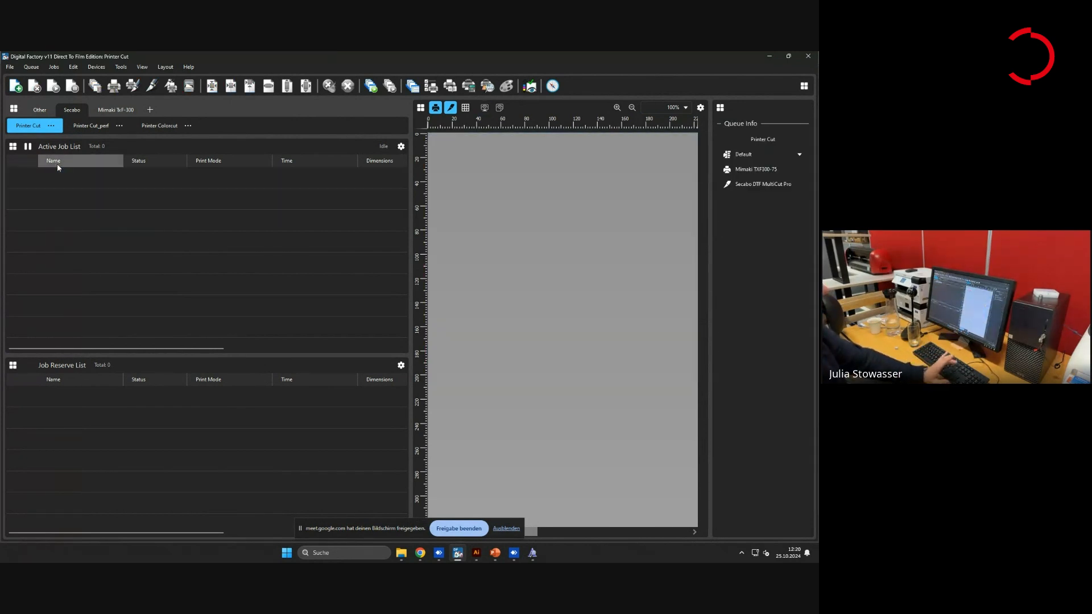
# Enable vertical and horizontal score lines in copies in the Printer Cut queue's weed border settings
pyautogui.click(51, 125)
pyautogui.click(105, 439)
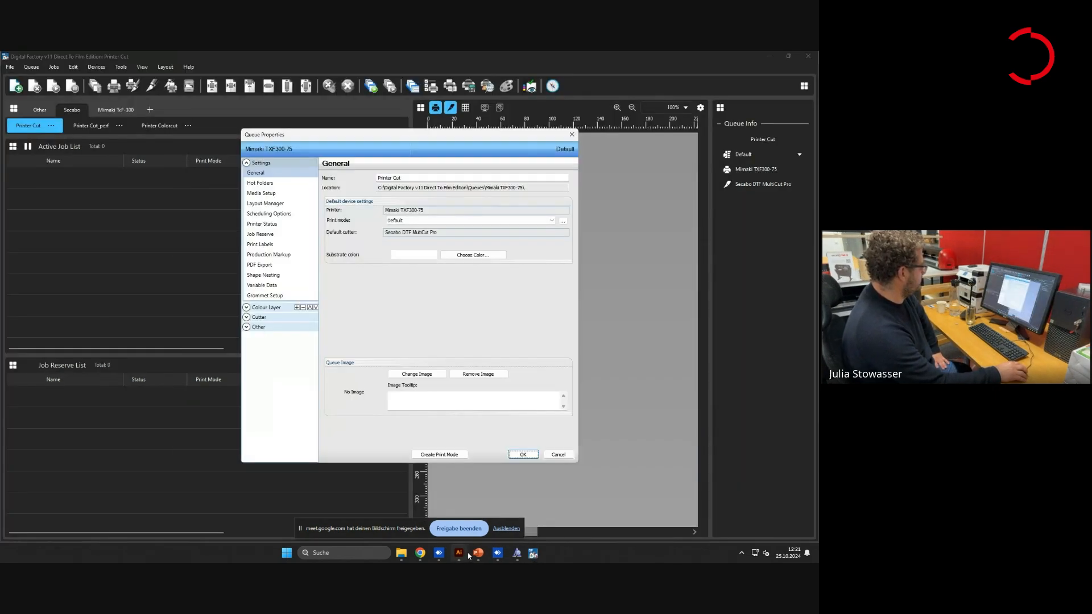
pyautogui.click(253, 317)
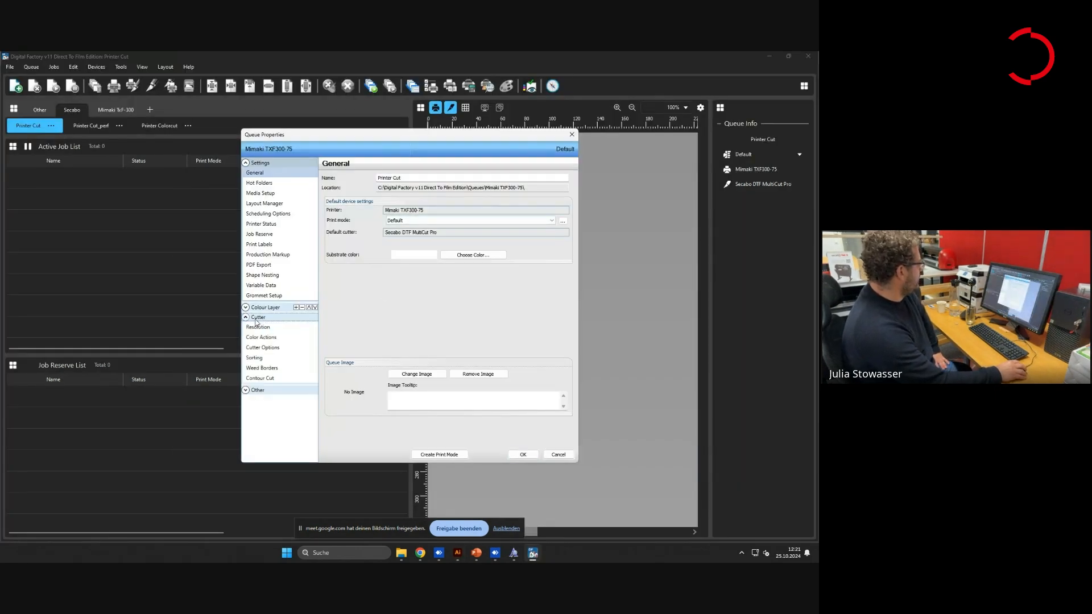
pyautogui.click(267, 368)
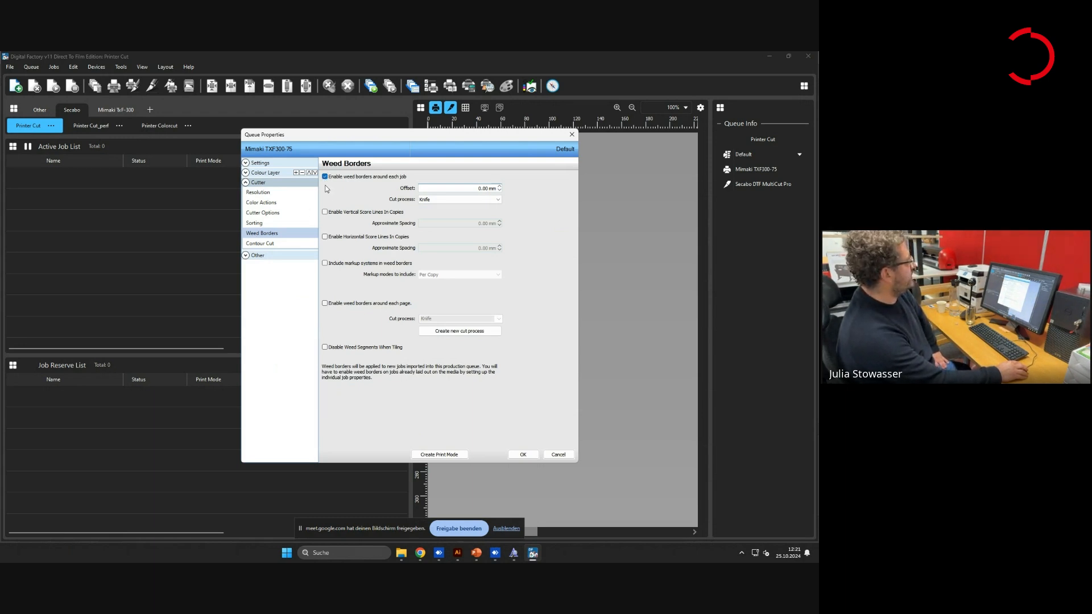
pyautogui.click(325, 212)
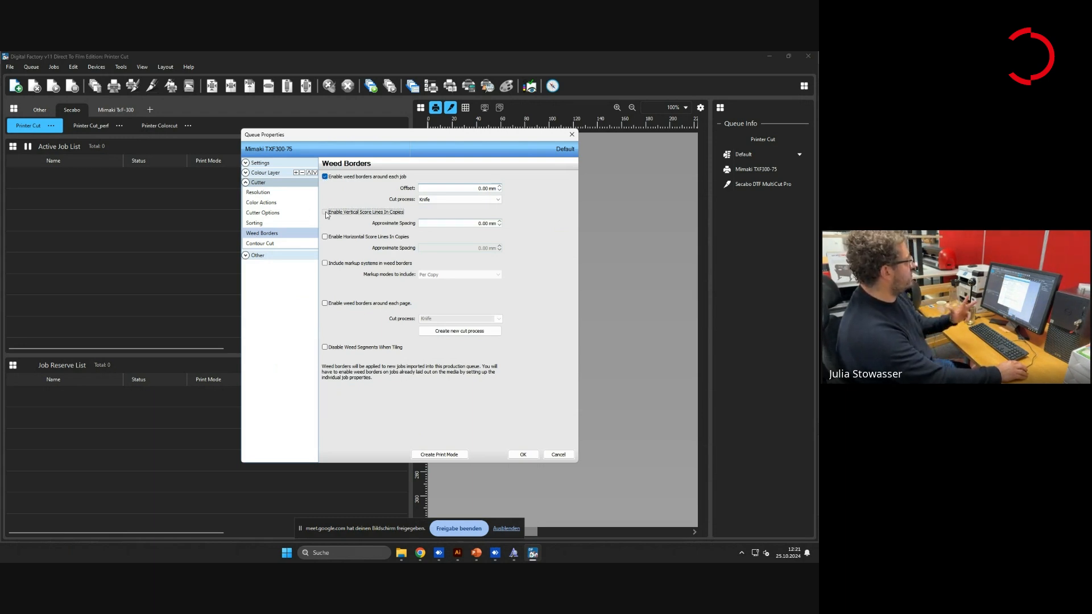
pyautogui.click(327, 238)
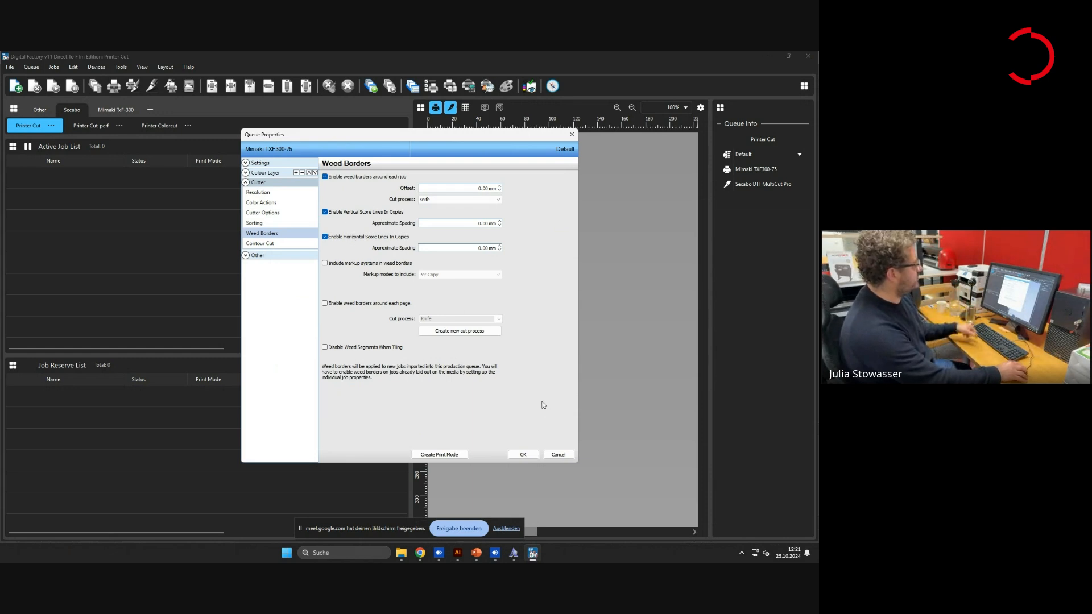
pyautogui.click(522, 454)
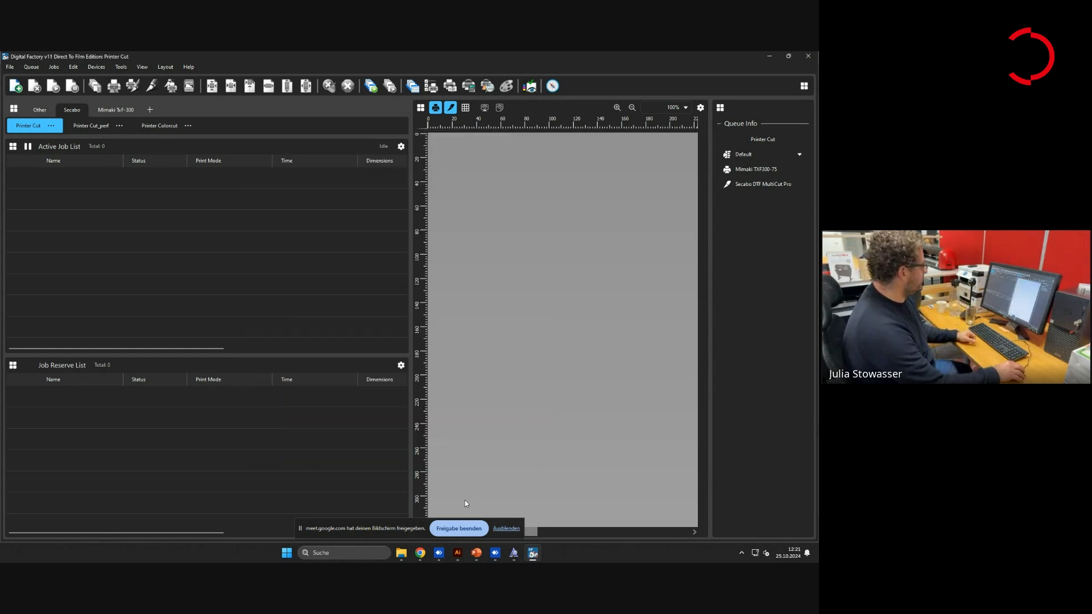
# Add Vogel.ai from the DTF Workflow Webinar folder to the Printer Cut queue and minimize the folder window
pyautogui.click(401, 554)
pyautogui.click(444, 506)
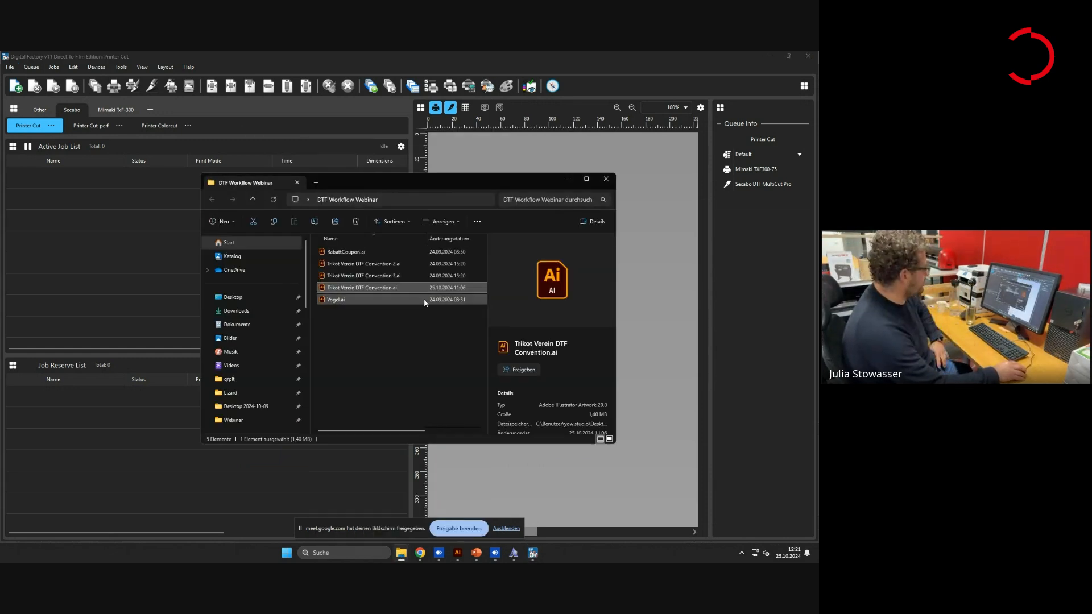
pyautogui.moveTo(360, 301); pyautogui.dragTo(134, 210)
pyautogui.click(566, 184)
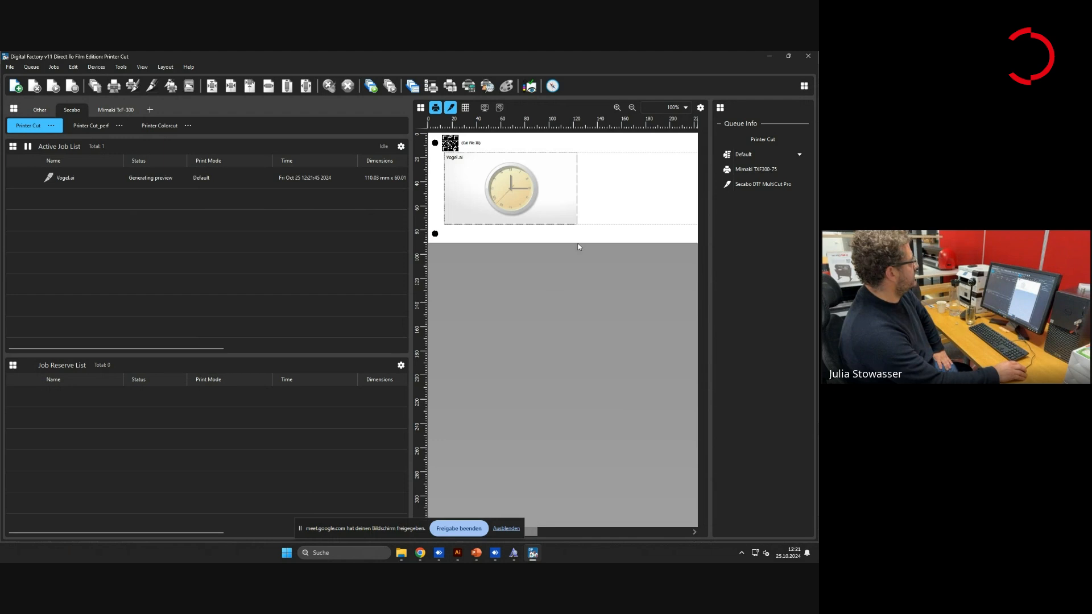
# Rotate the Vogel.ai job by 90° and extend it to three copies across the sheet
pyautogui.click(681, 107)
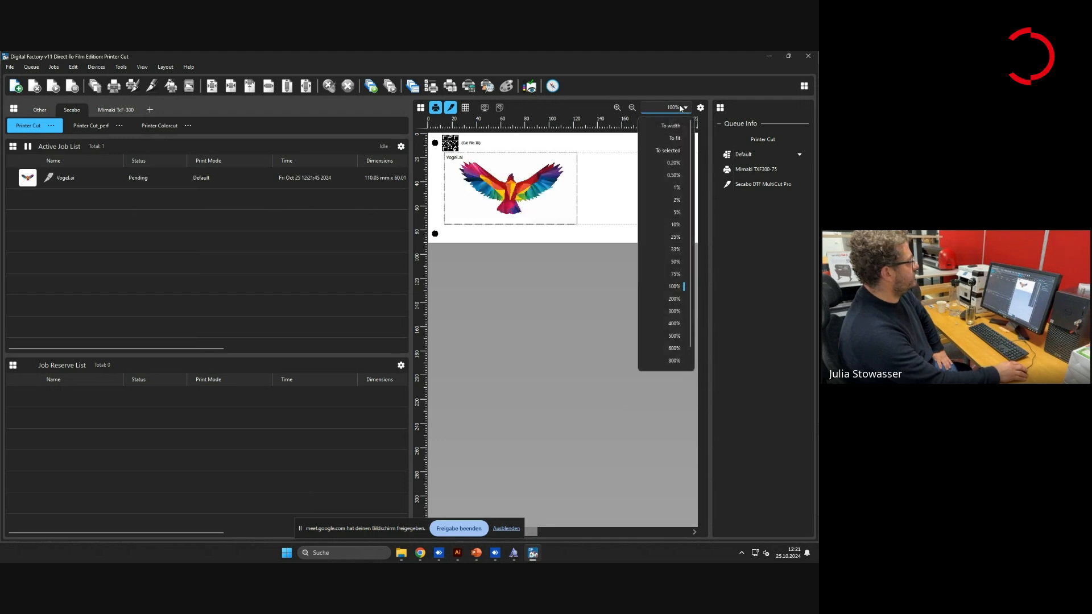
pyautogui.click(548, 193)
pyautogui.click(779, 345)
pyautogui.click(777, 370)
pyautogui.click(749, 456)
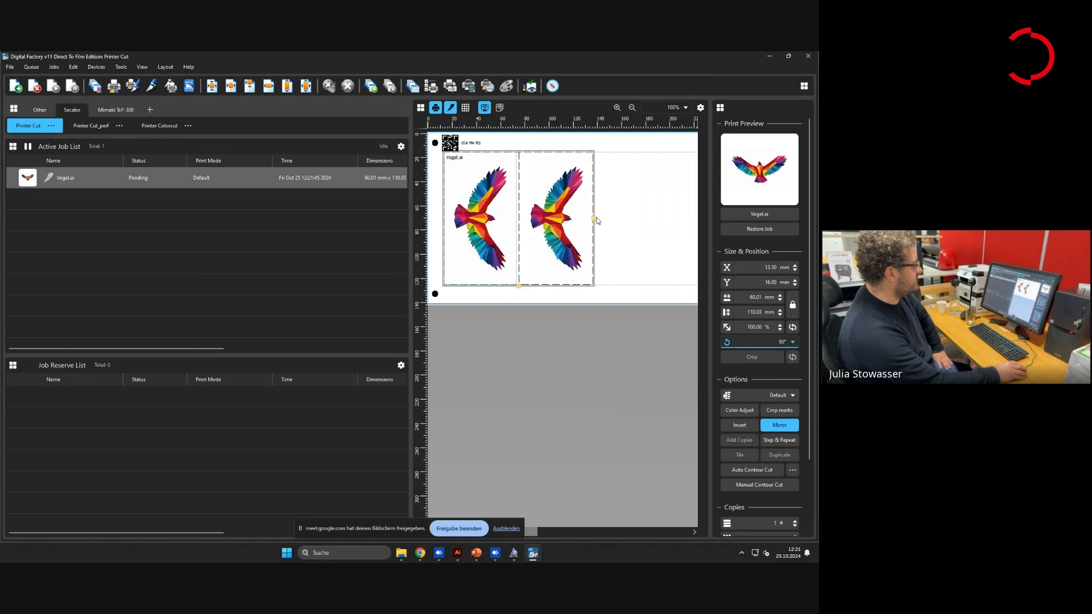
pyautogui.moveTo(594, 218); pyautogui.dragTo(677, 219)
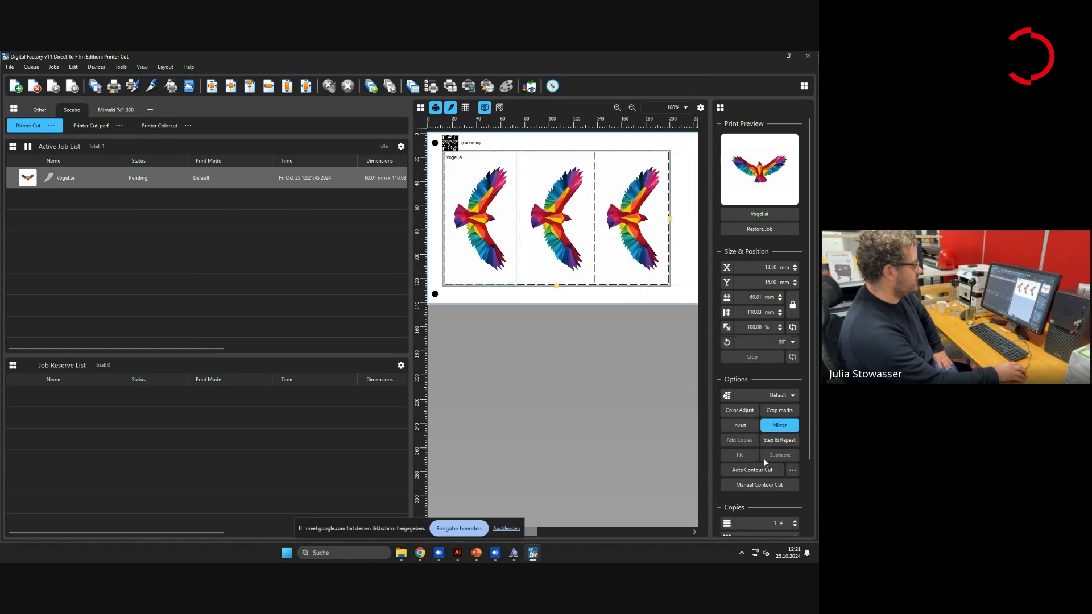
# Set the Vogel.ai job's copies to 3 rows, check the cut lines between them and deselect the job
pyautogui.scroll(-2, 766, 463)
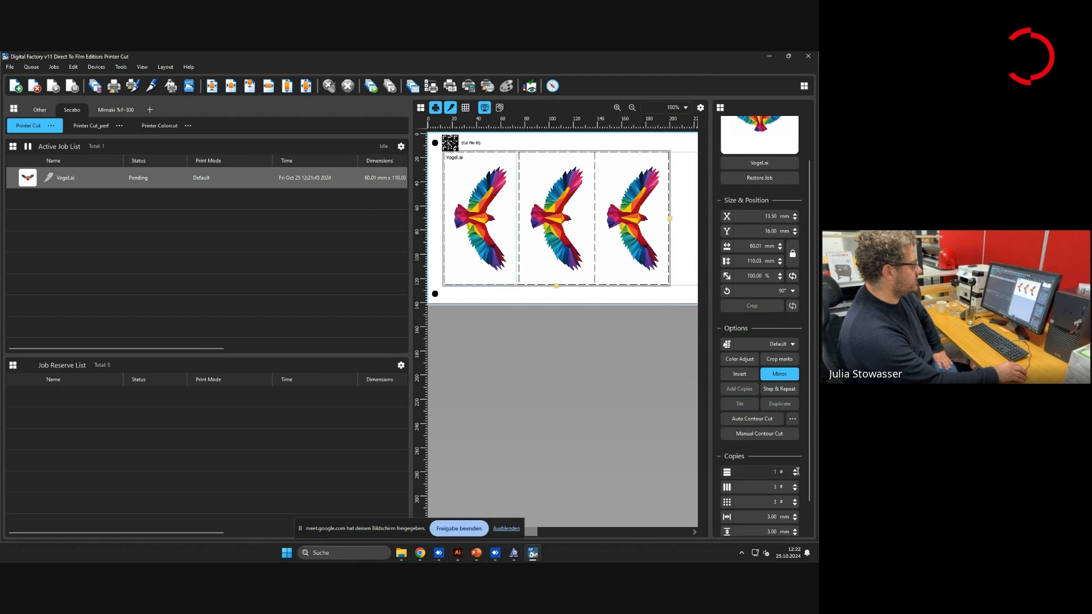
pyautogui.click(794, 471)
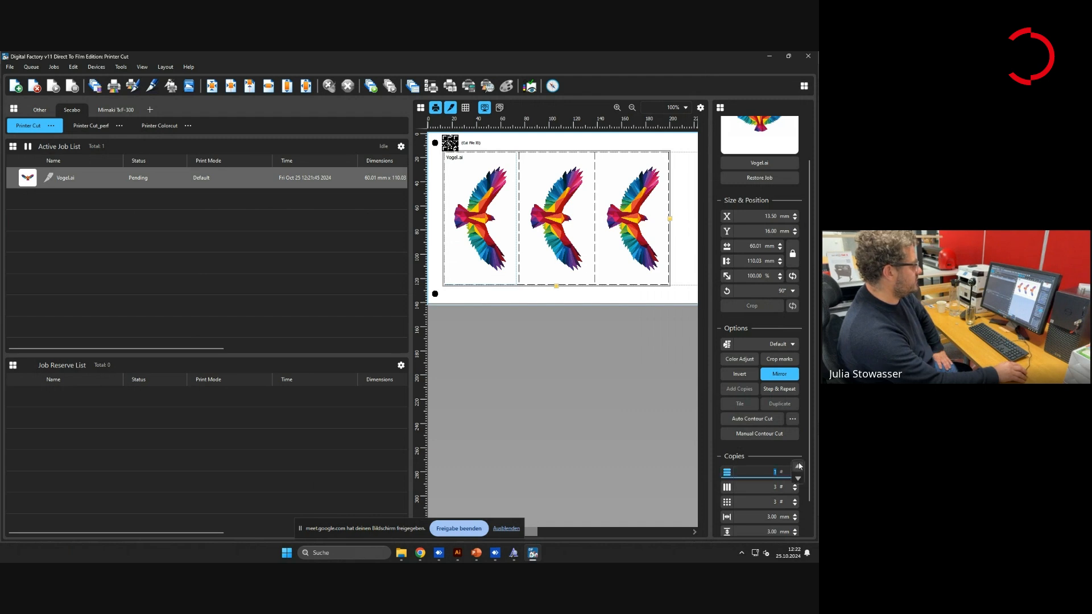
pyautogui.click(799, 466)
pyautogui.click(799, 467)
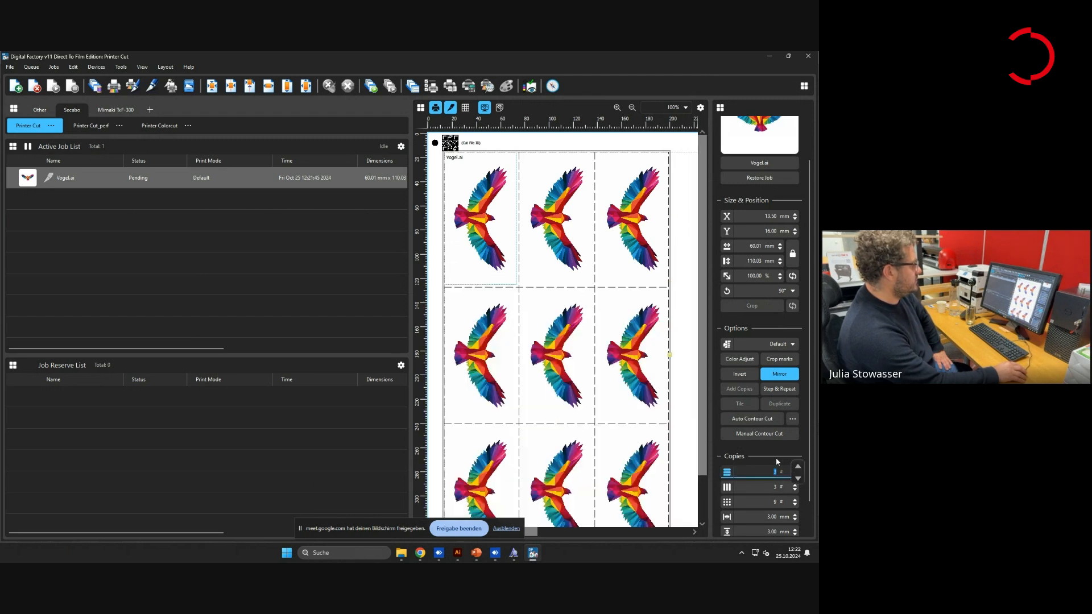
pyautogui.scroll(-2, 694, 393)
pyautogui.click(694, 393)
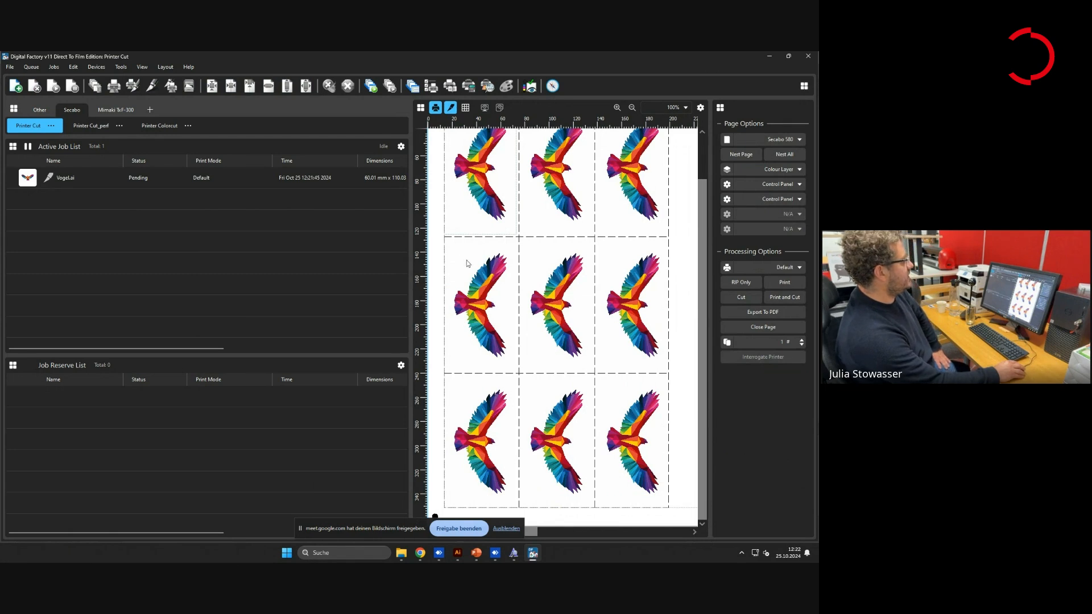